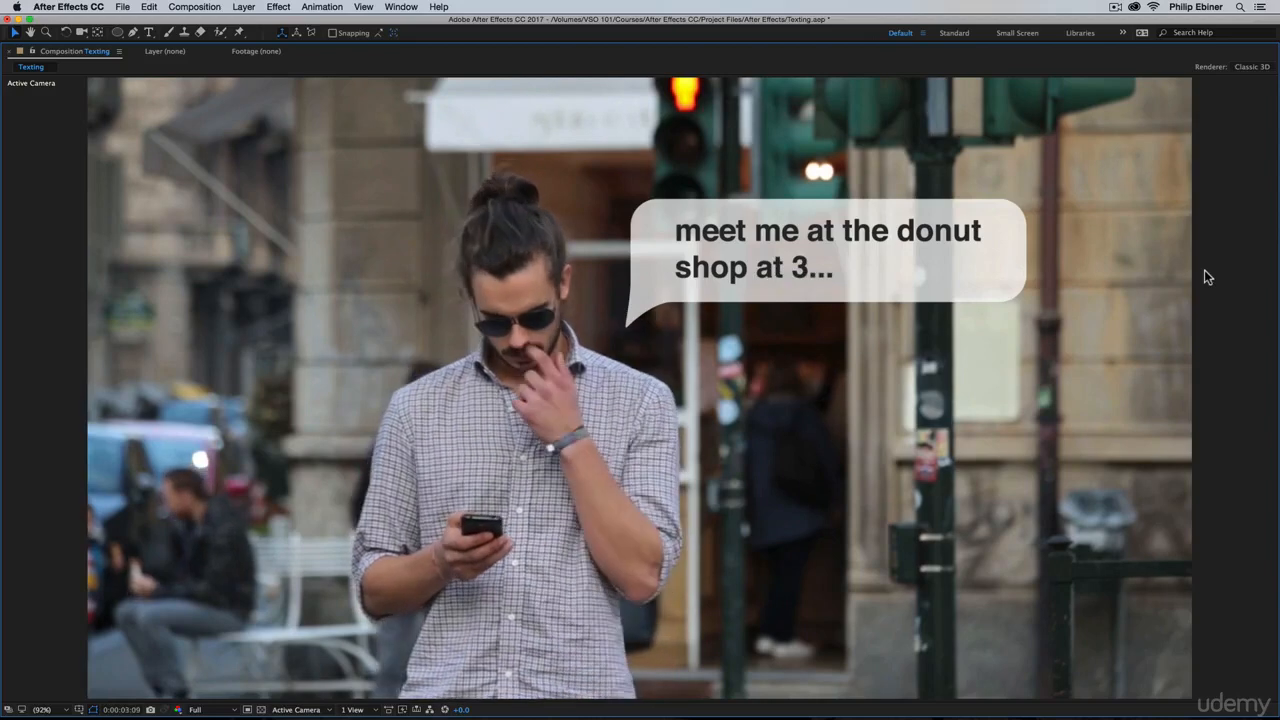
# - Stop the preview of the finished composition and create a new composition from the Texting.mp4 footage
pyautogui.press('`')
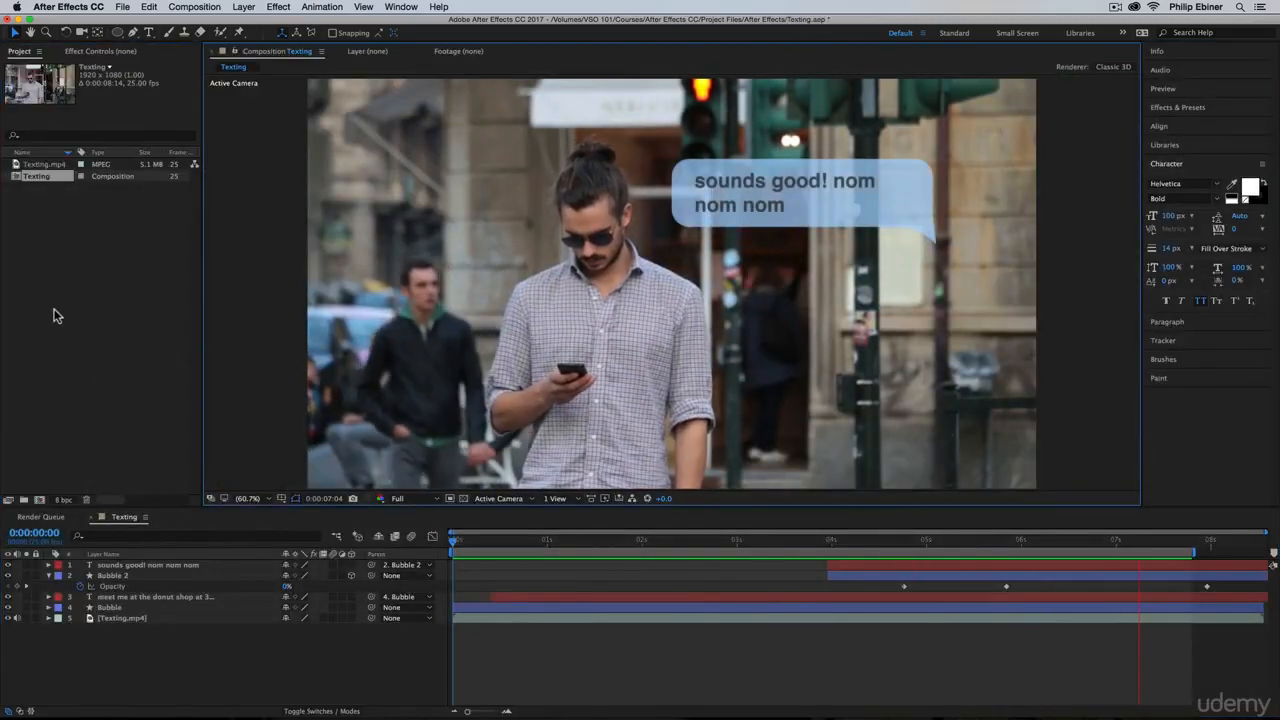
pyautogui.click(51, 206)
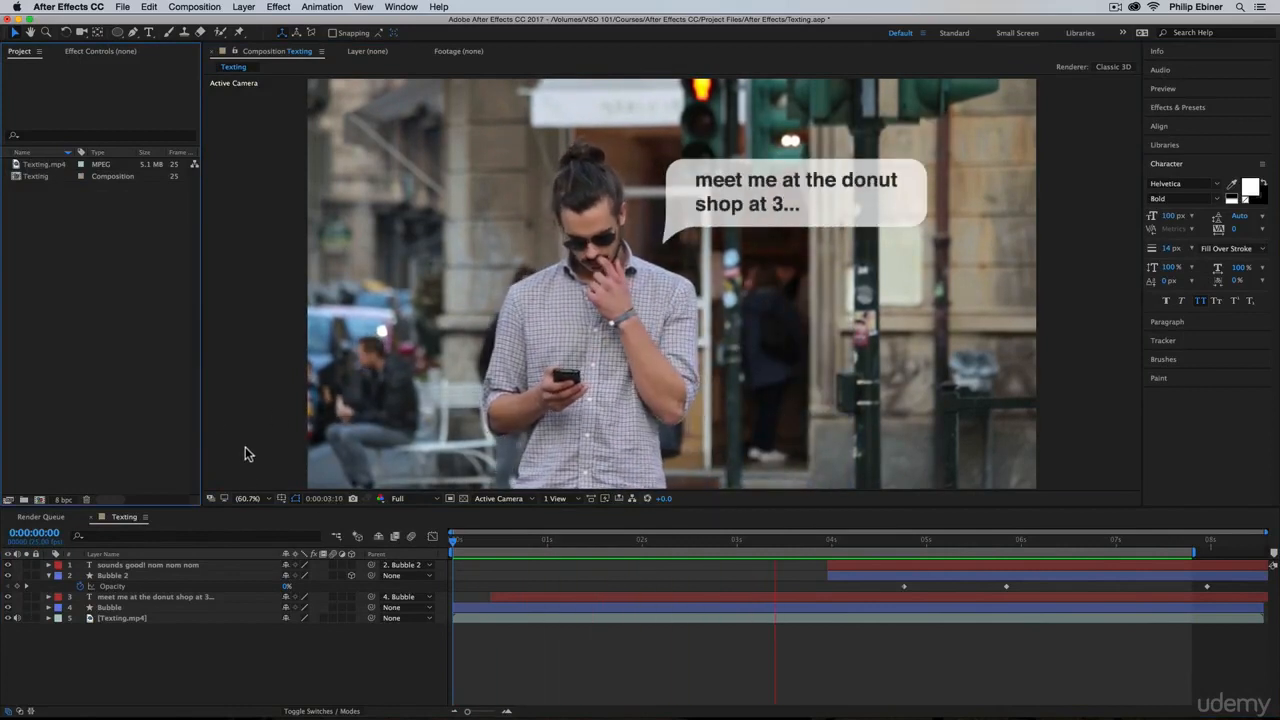
pyautogui.press('space')
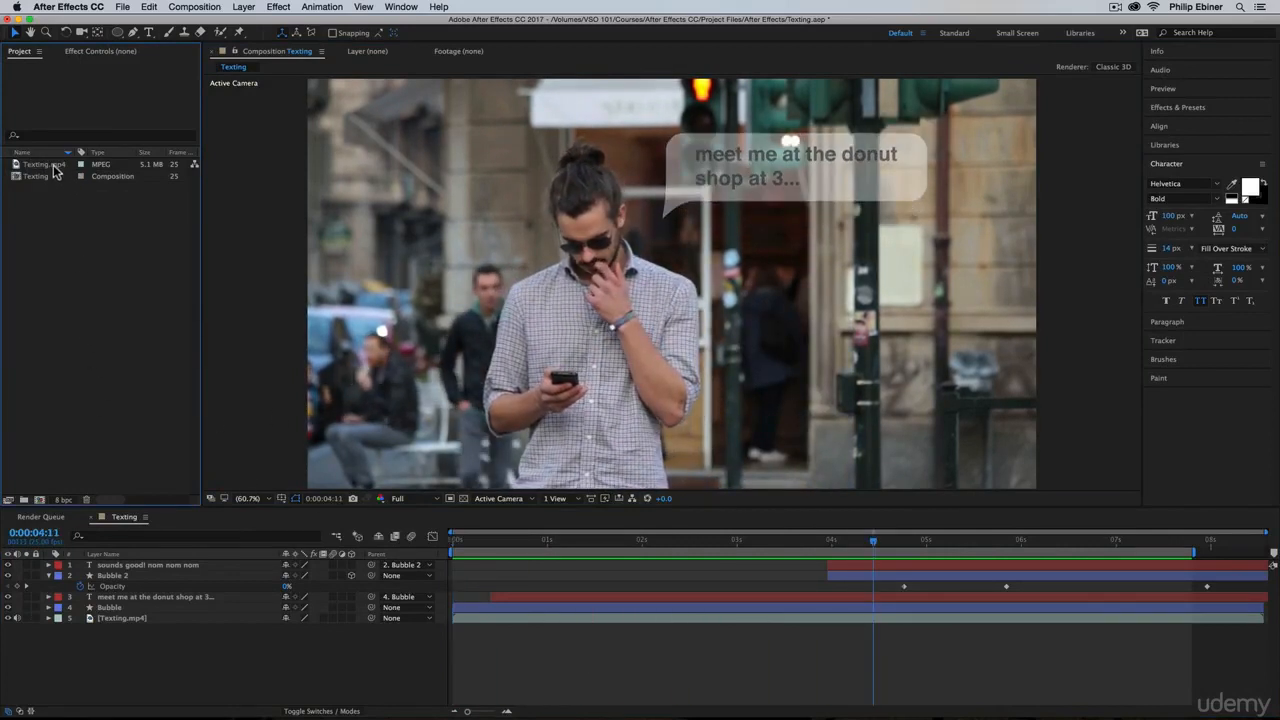
pyautogui.moveTo(52, 165); pyautogui.dragTo(40, 500)
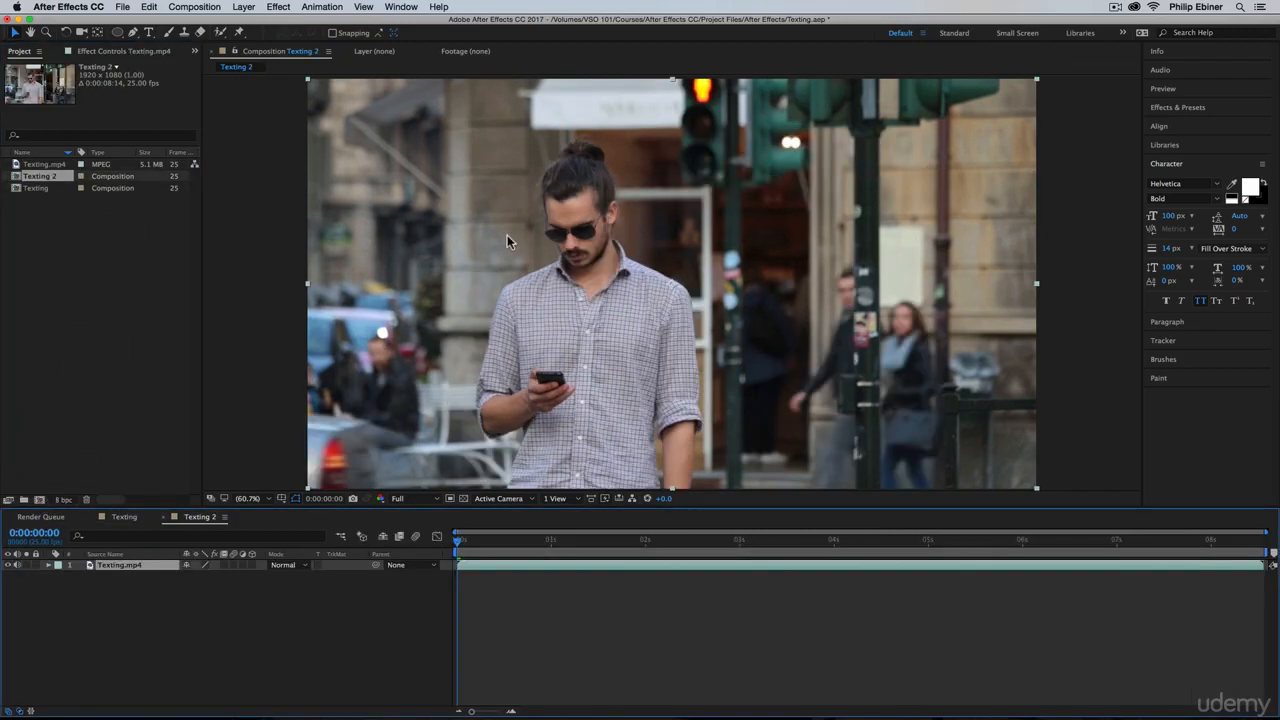
# - Examine the message bubble in the finished Texting composition around 0:00:02:09 and return to the Texting 2 composition
pyautogui.moveTo(472, 542); pyautogui.dragTo(180, 530)
pyautogui.click(122, 518)
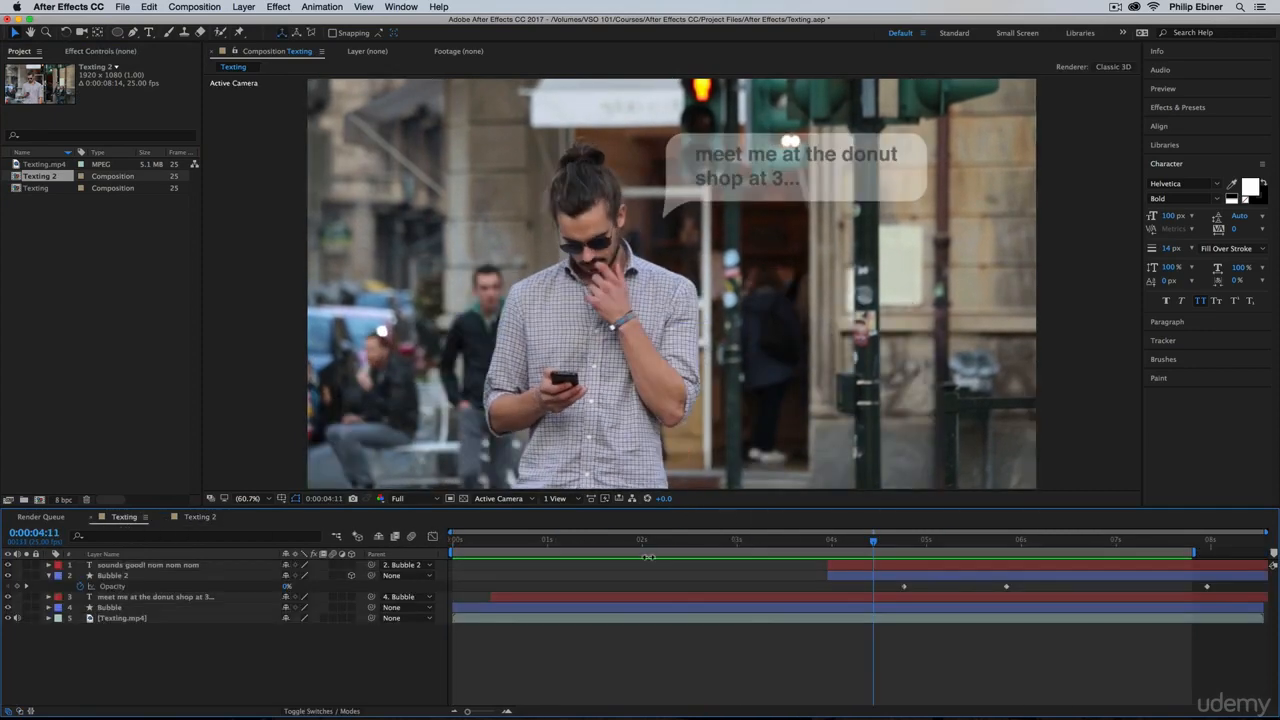
pyautogui.moveTo(567, 540); pyautogui.dragTo(677, 540)
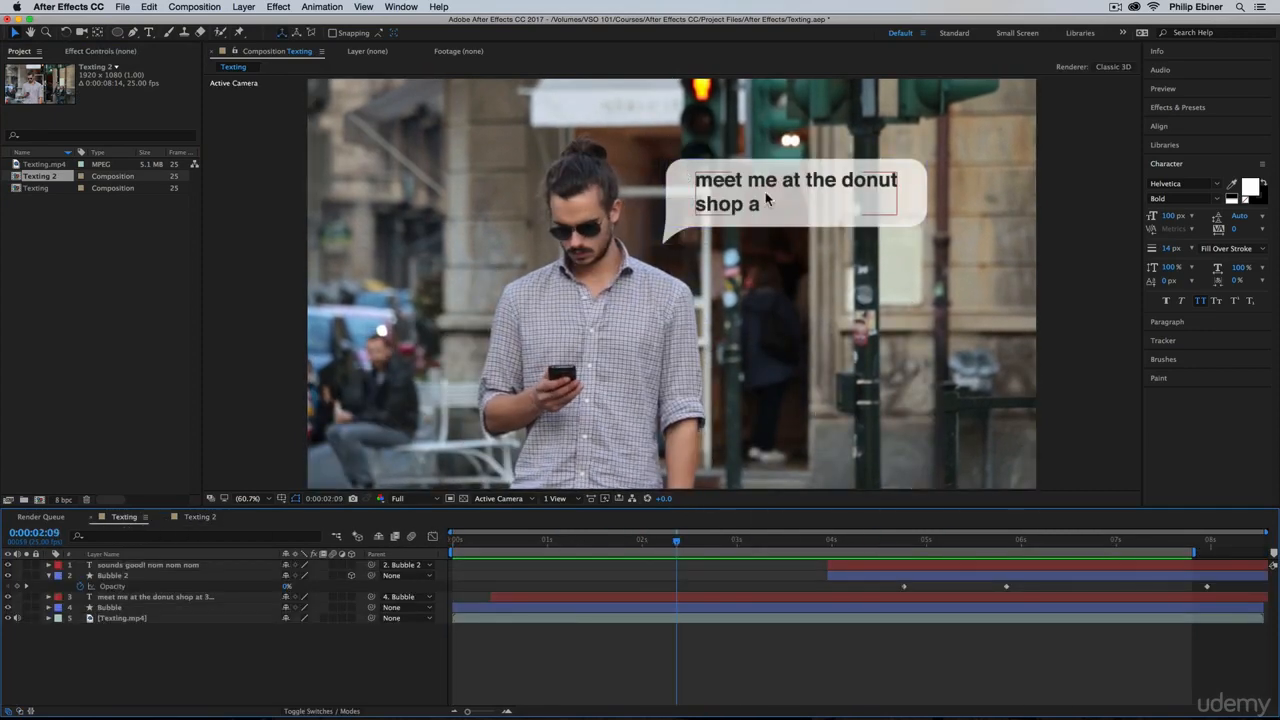
pyautogui.click(200, 517)
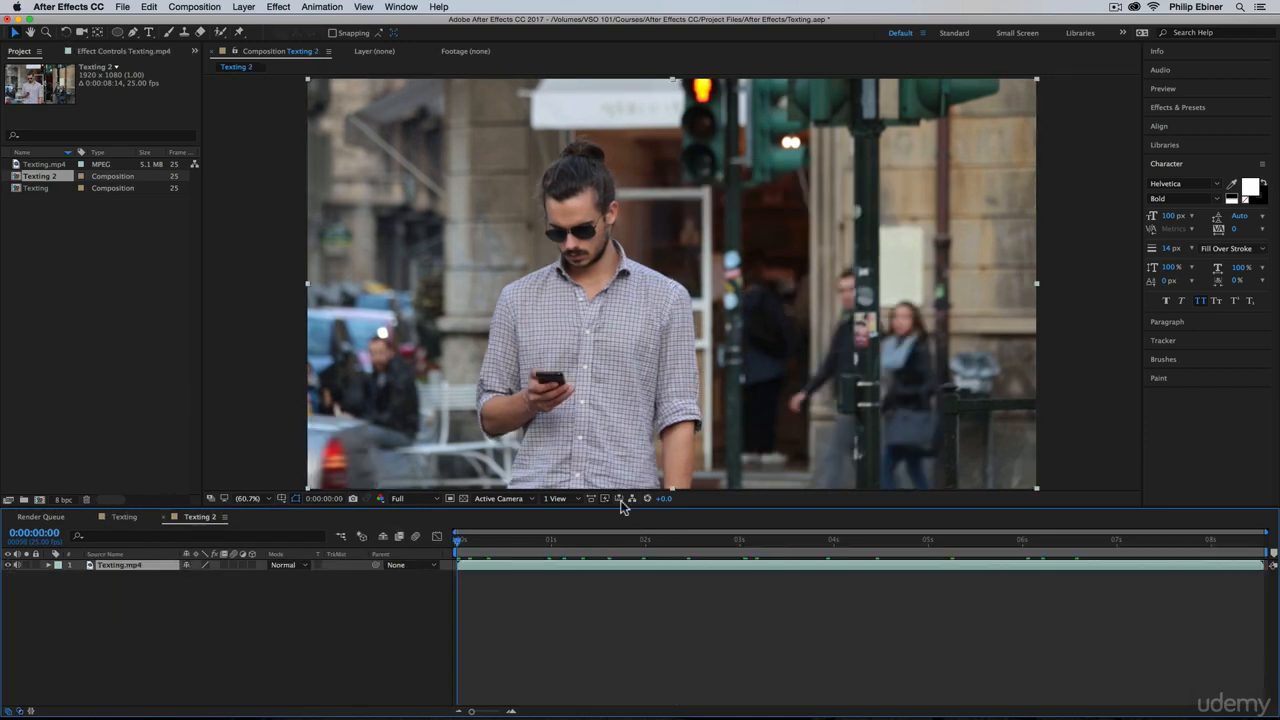
# - With no layer selected, draw a white rounded rectangle beside the man's head and shift it slightly up and left
pyautogui.click(119, 33)
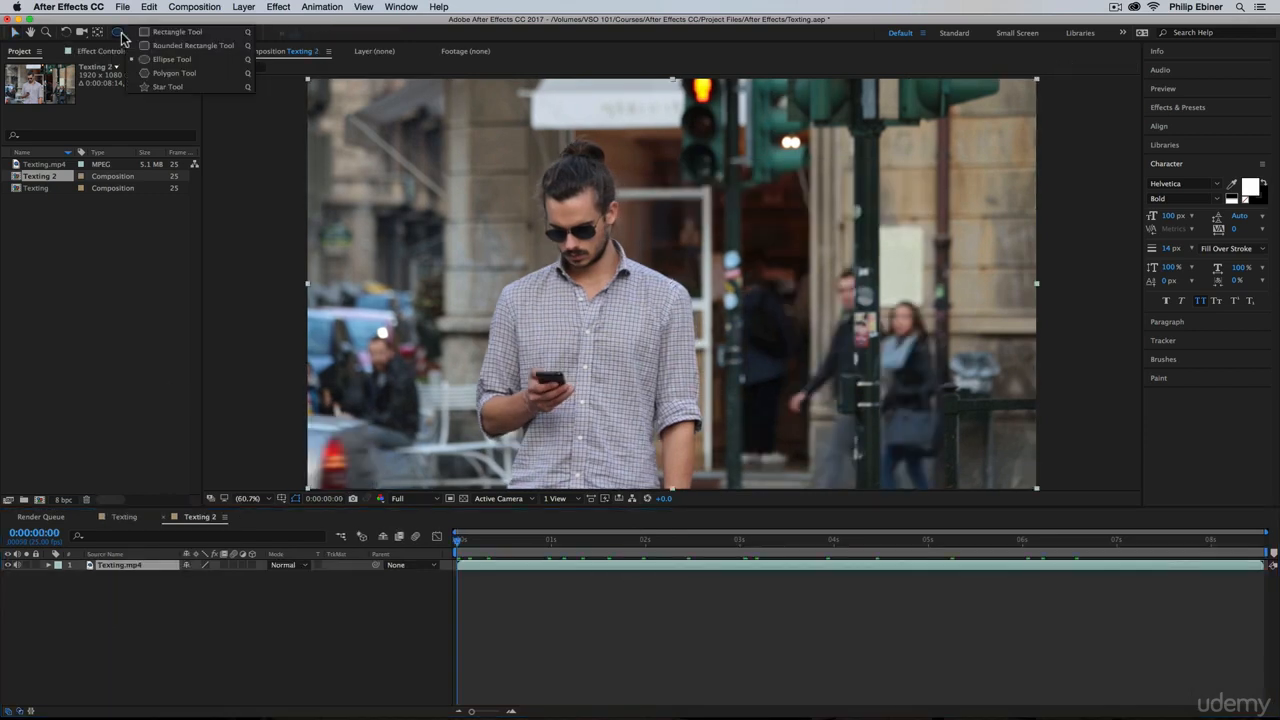
pyautogui.click(161, 46)
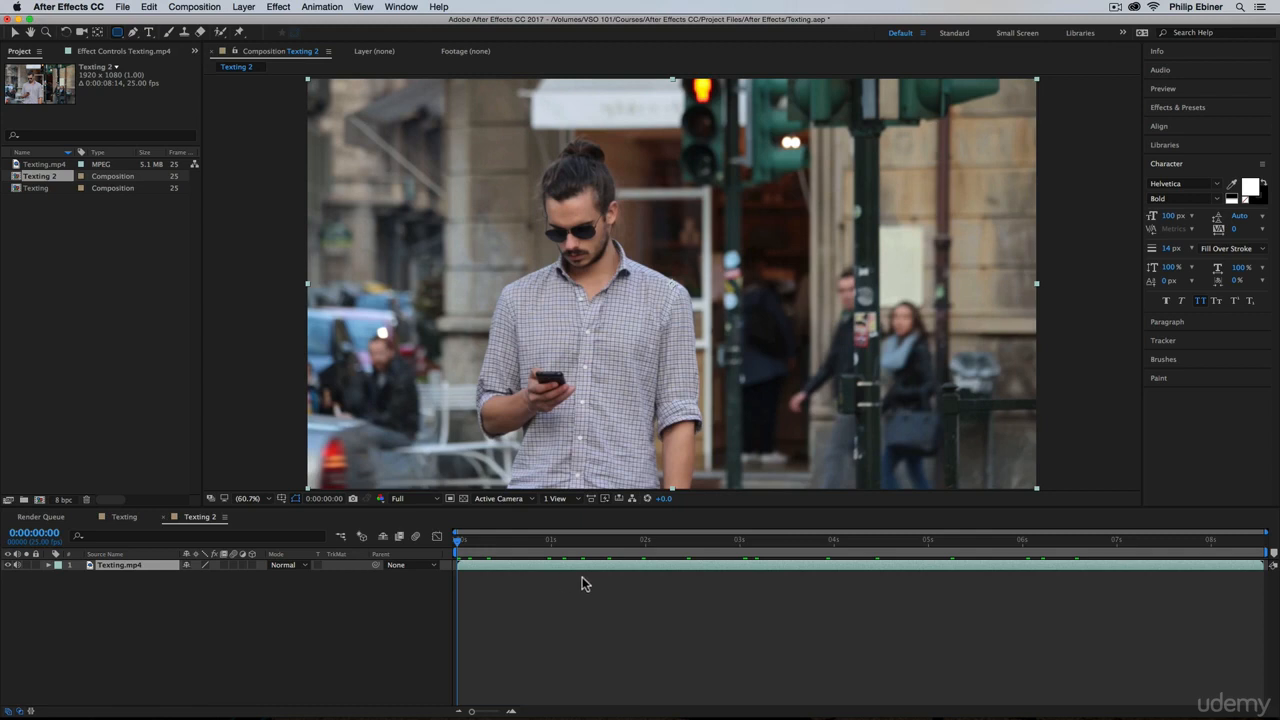
pyautogui.click(562, 607)
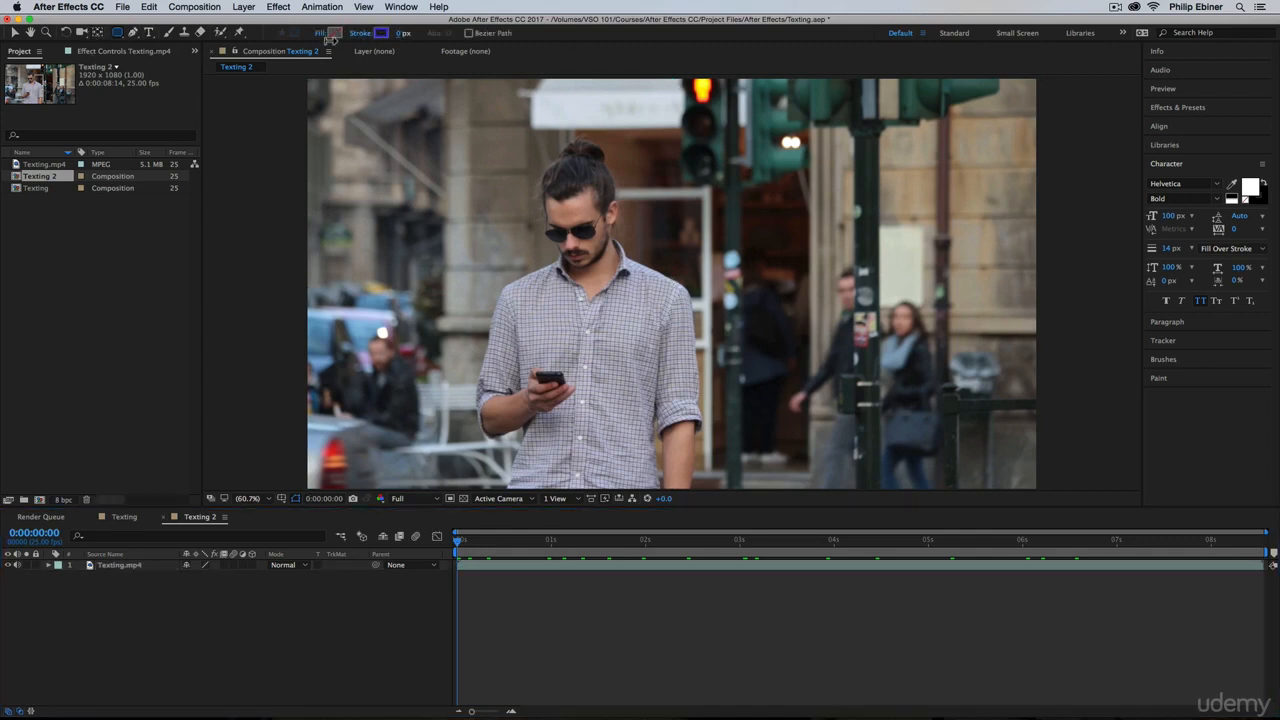
pyautogui.click(334, 34)
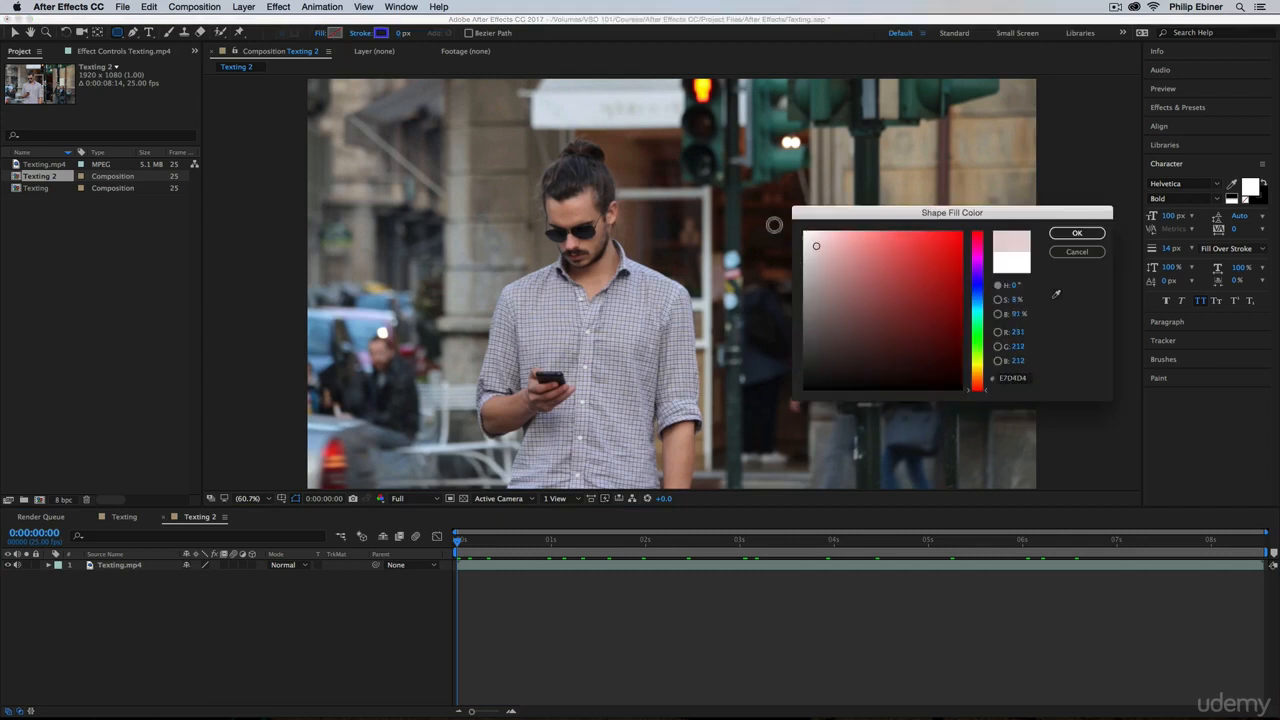
pyautogui.click(1077, 234)
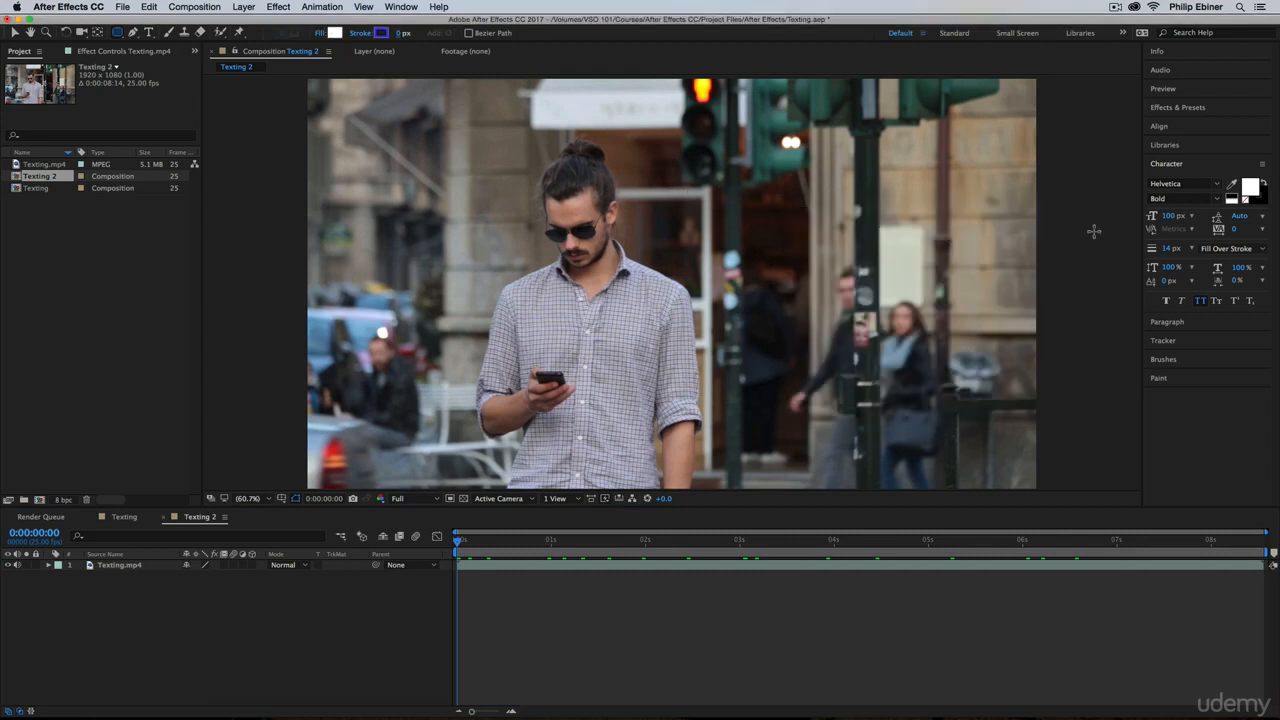
pyautogui.moveTo(705, 176); pyautogui.dragTo(951, 237)
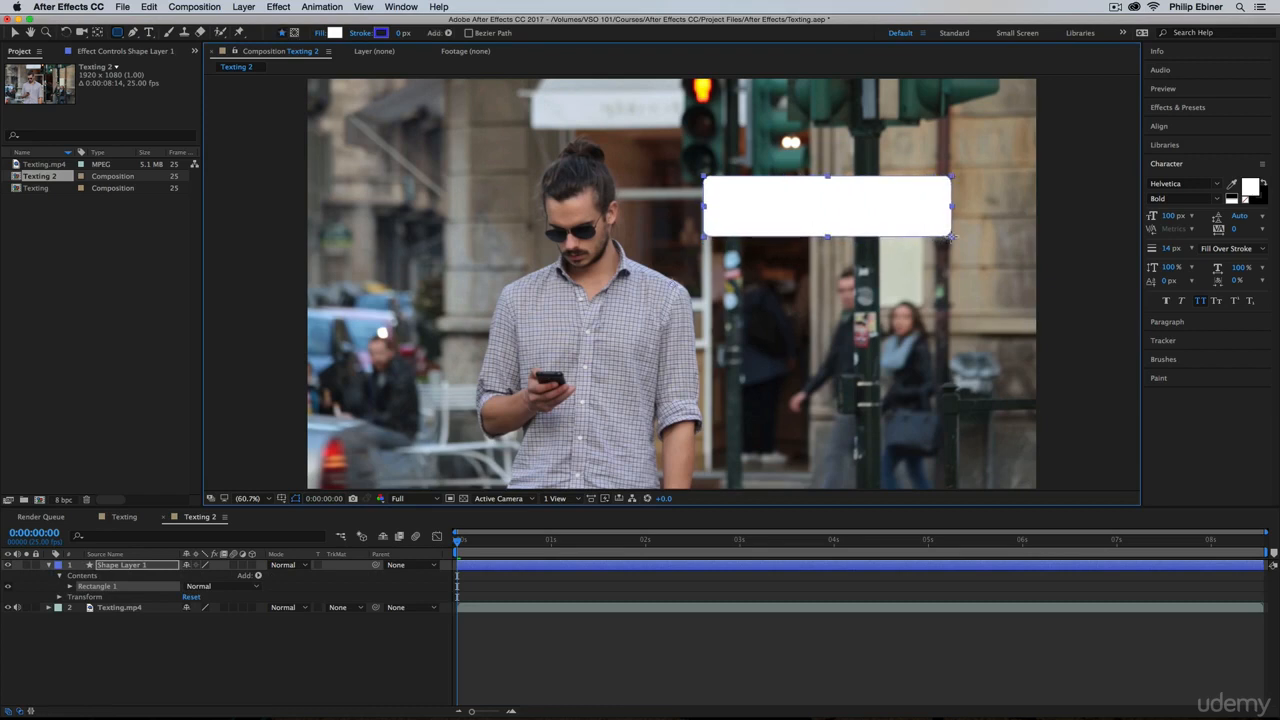
pyautogui.press('v')
pyautogui.moveTo(815, 198); pyautogui.dragTo(797, 194)
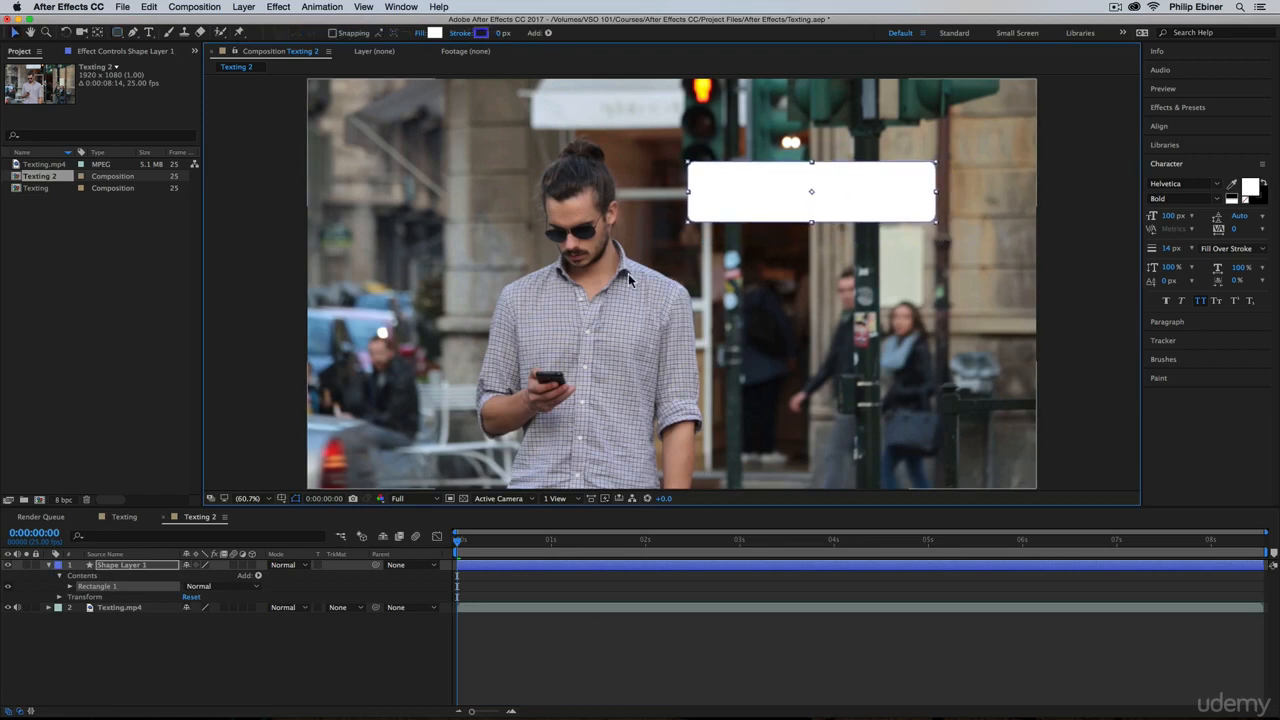
# - Draw a curved, pointed tail with the Pen tool from the rectangle's left edge toward the man and back to its bottom edge
pyautogui.click(124, 517)
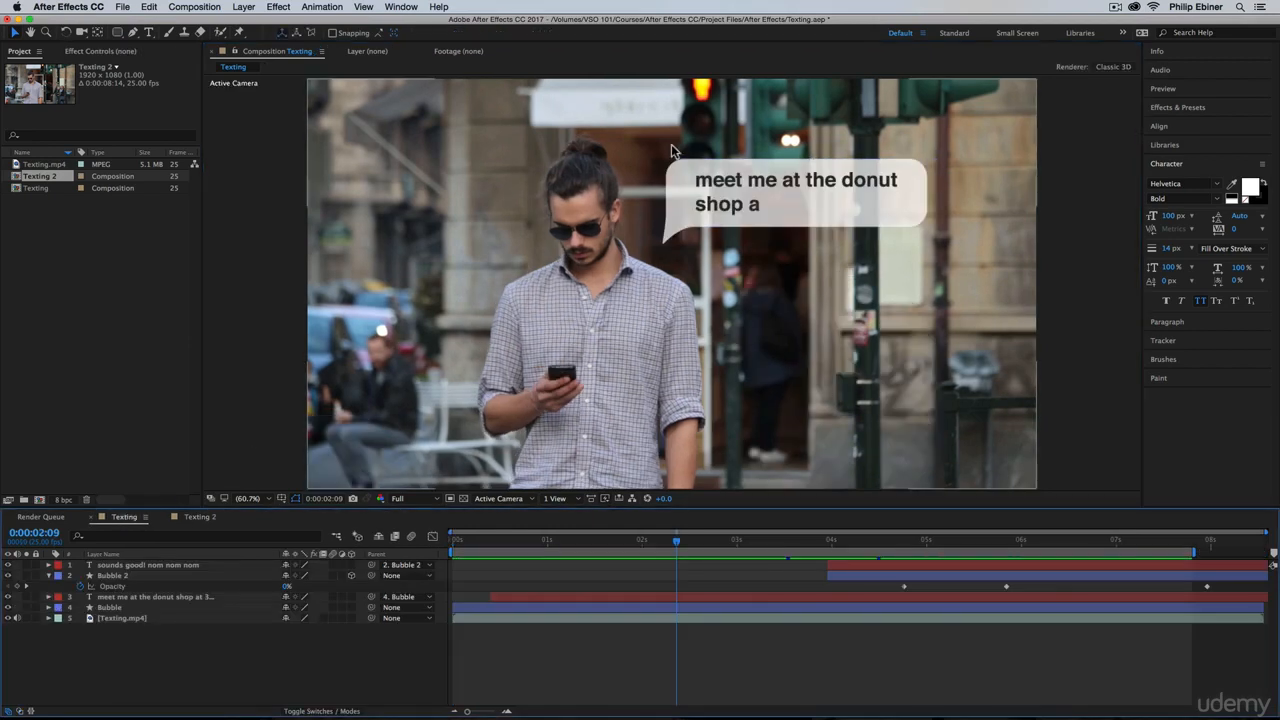
pyautogui.click(200, 517)
pyautogui.click(134, 34)
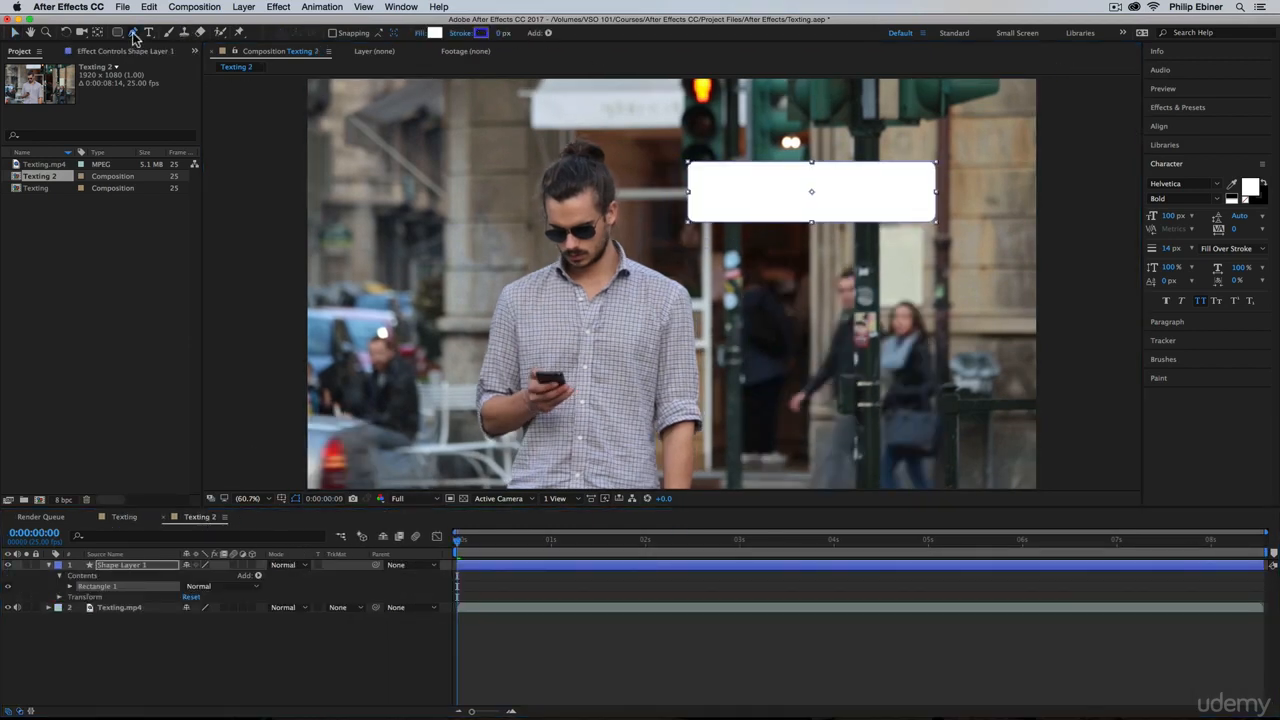
pyautogui.click(249, 499)
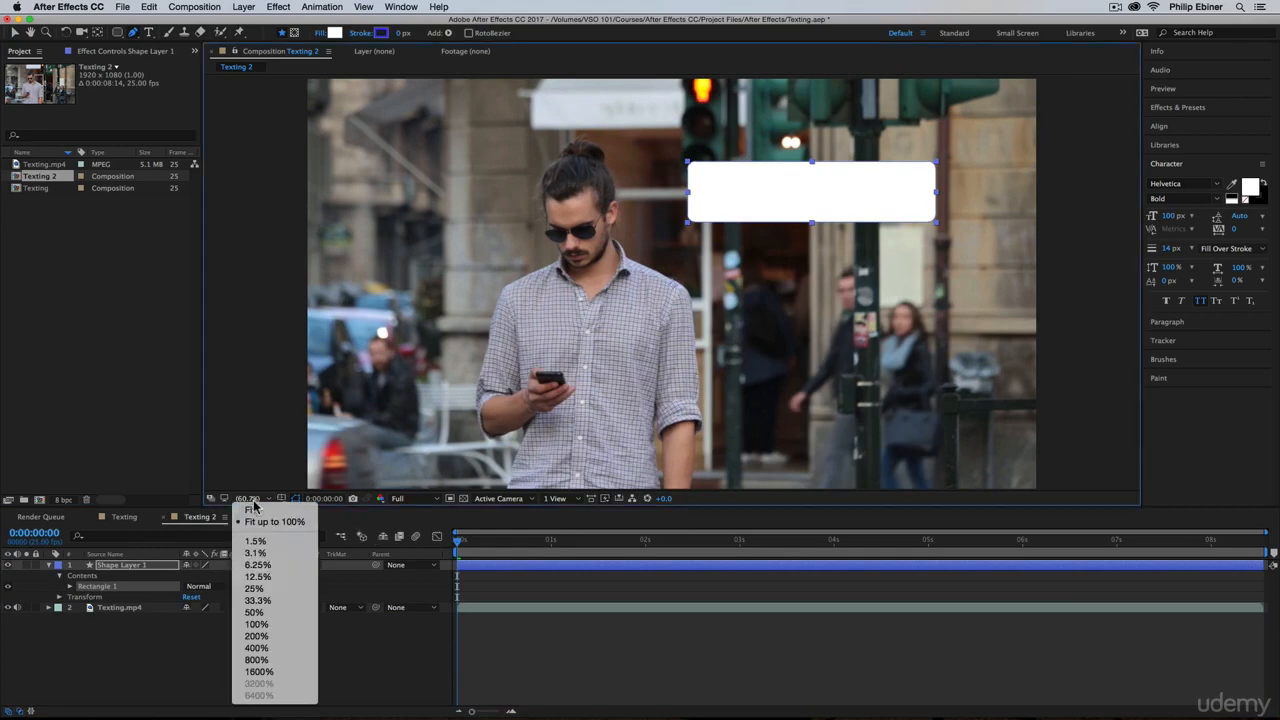
pyautogui.click(399, 618)
pyautogui.press('.')
pyautogui.press('.')
pyautogui.press('.')
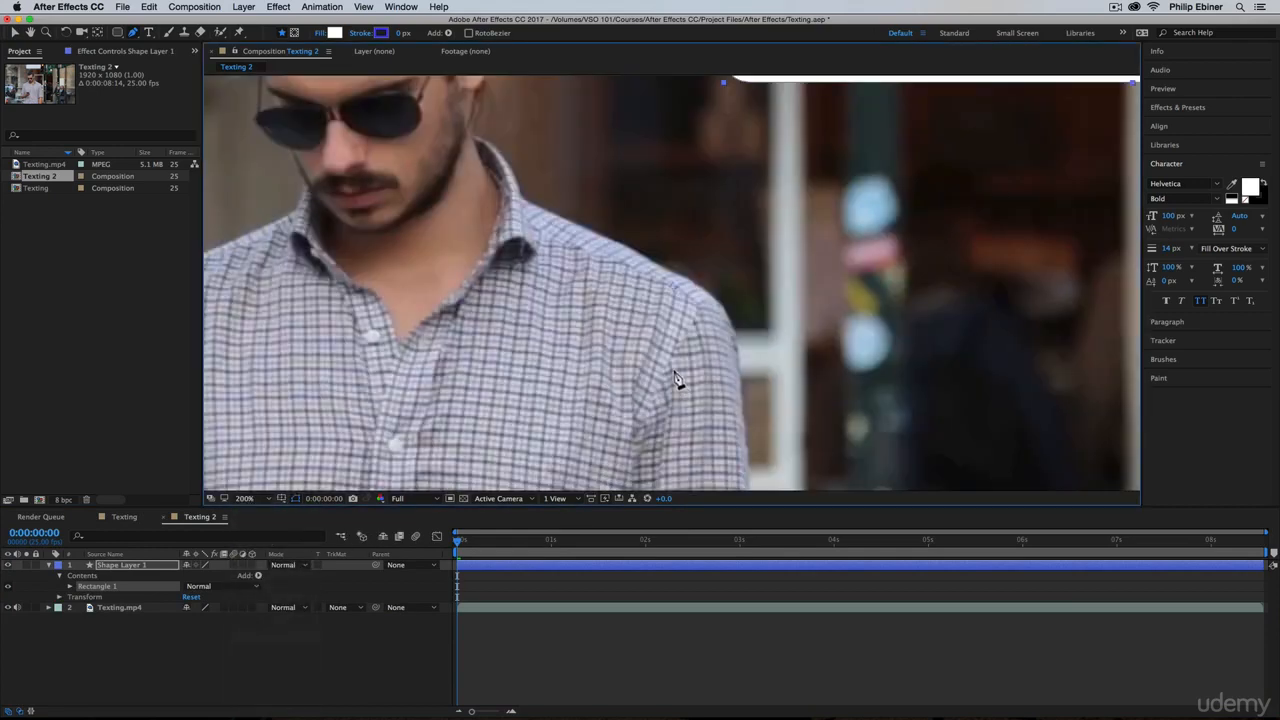
pyautogui.moveTo(731, 129); pyautogui.dragTo(680, 314)
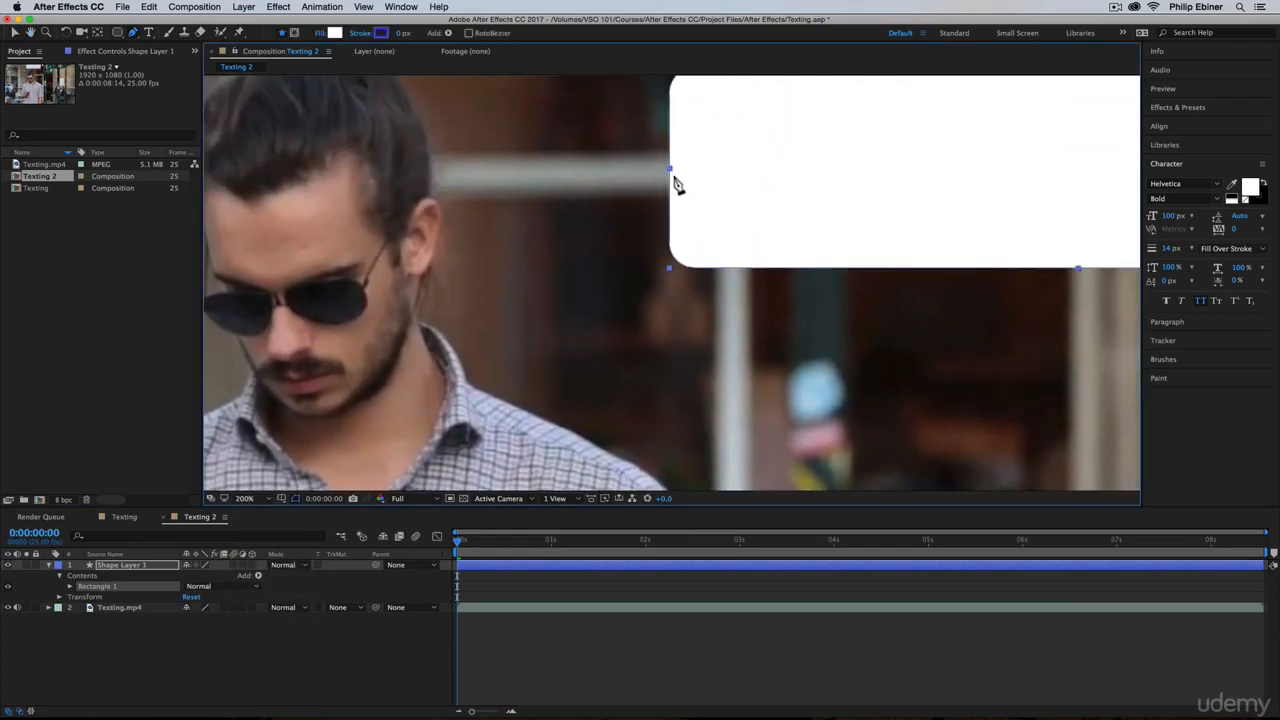
pyautogui.moveTo(674, 181); pyautogui.dragTo(671, 212)
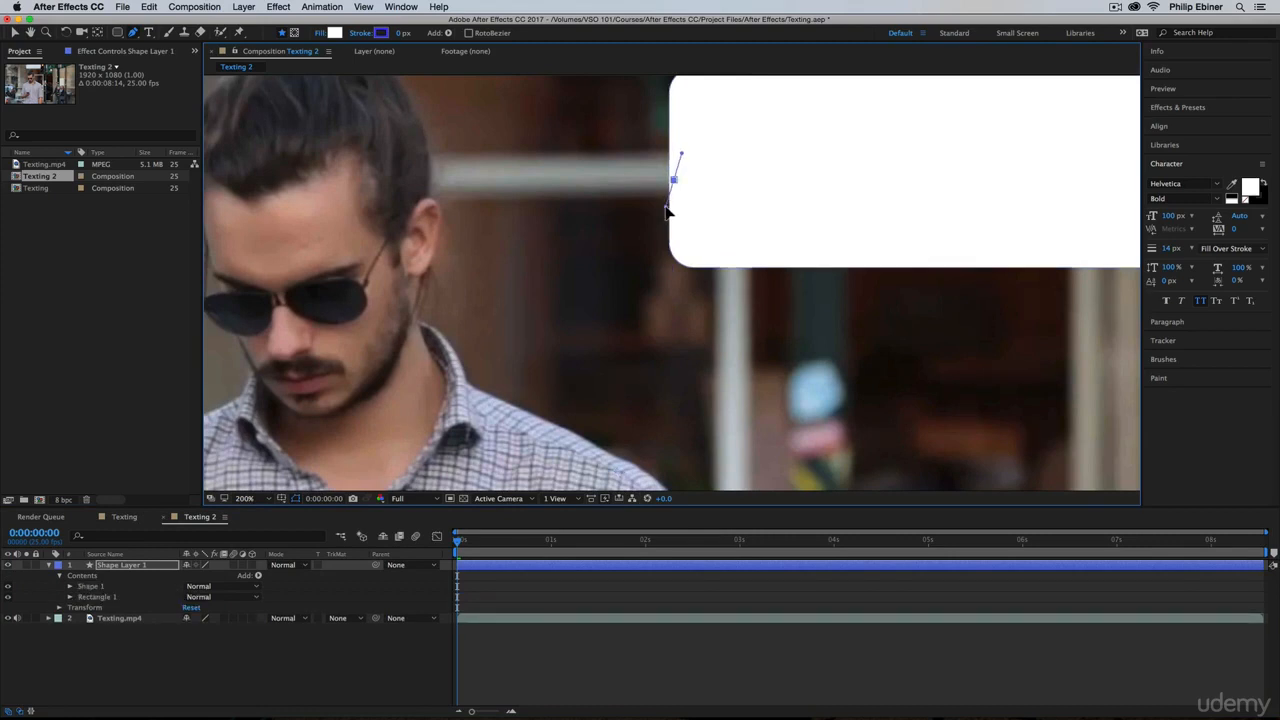
pyautogui.moveTo(620, 329); pyautogui.dragTo(572, 366)
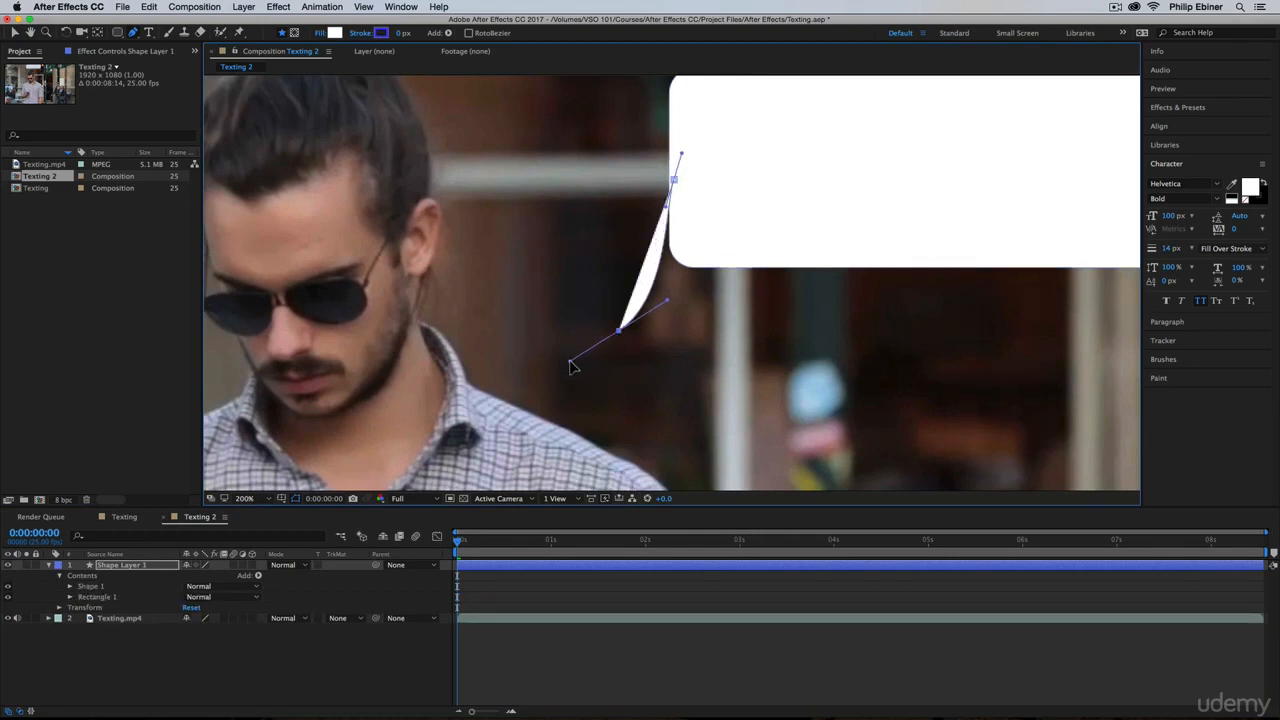
pyautogui.moveTo(790, 256); pyautogui.dragTo(881, 266)
pyautogui.press('super+z')
pyautogui.click(675, 182)
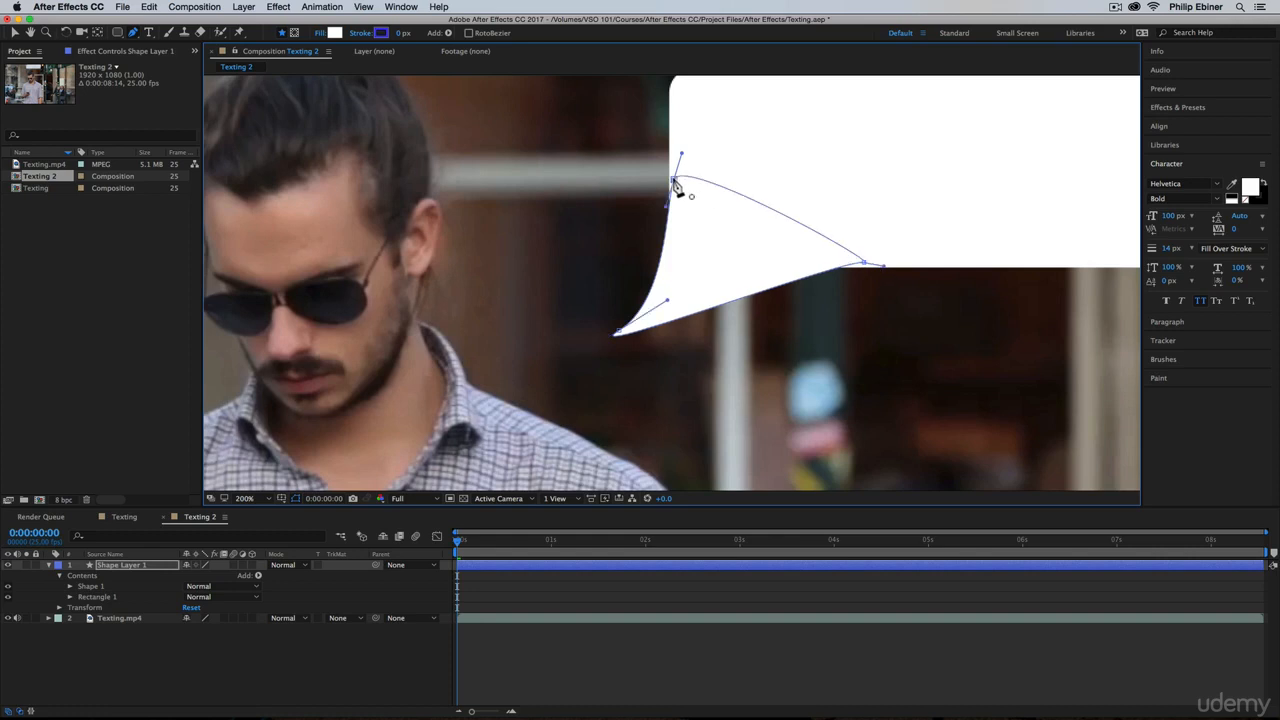
pyautogui.click(676, 591)
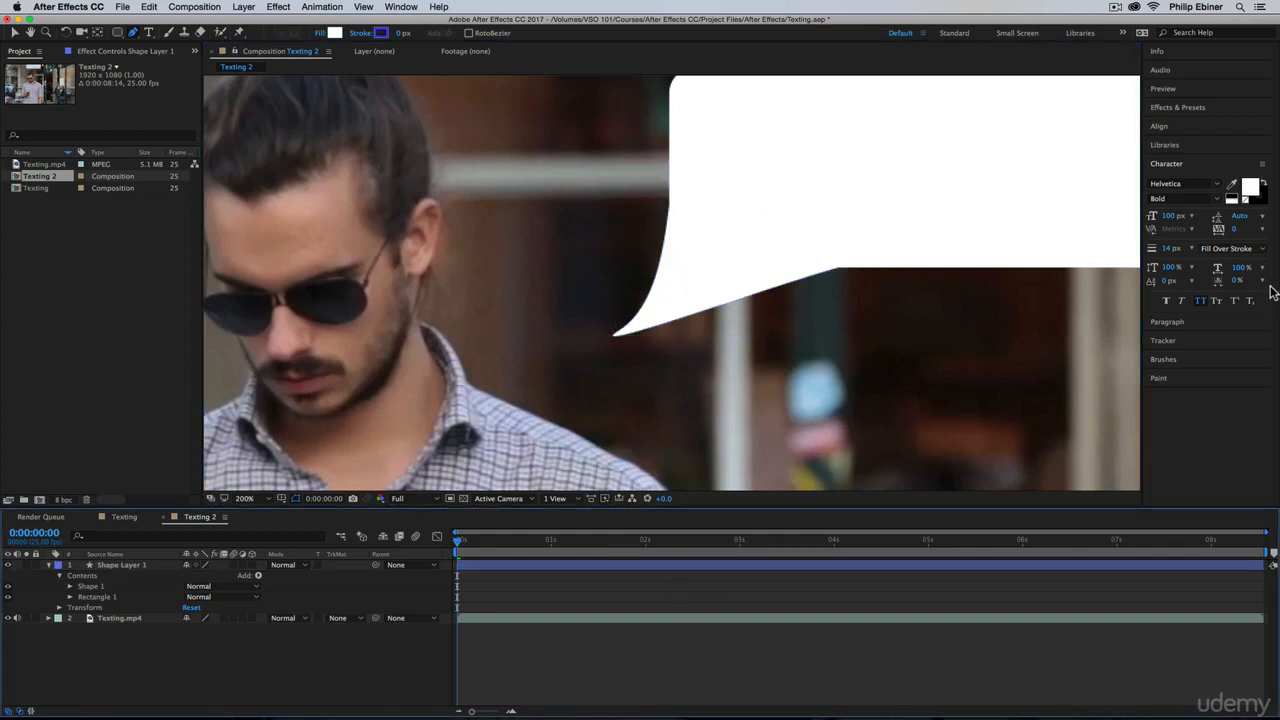
# - Reshape the tail's Path 1 at its right-hand point so its lower edge curves smoothly into the rectangle's bottom edge
pyautogui.press('z')
pyautogui.keyDown('alt'); pyautogui.click(1034, 233); pyautogui.keyUp('alt')
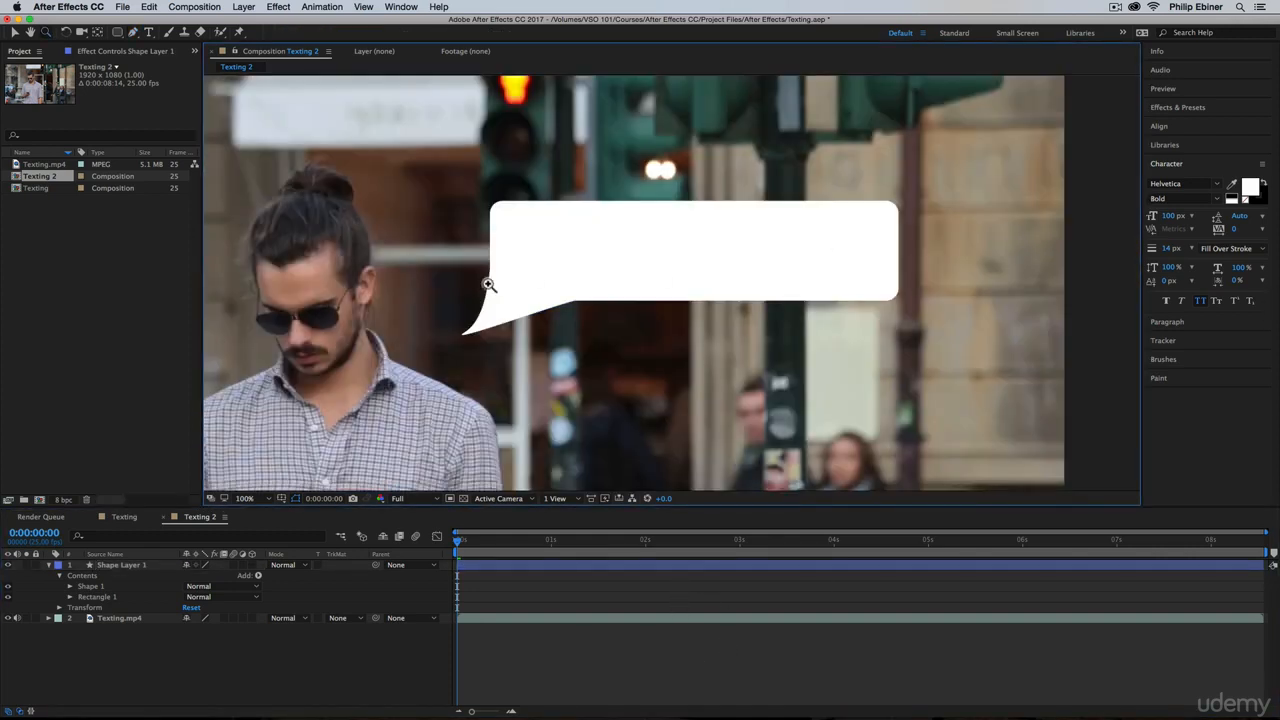
pyautogui.click(91, 588)
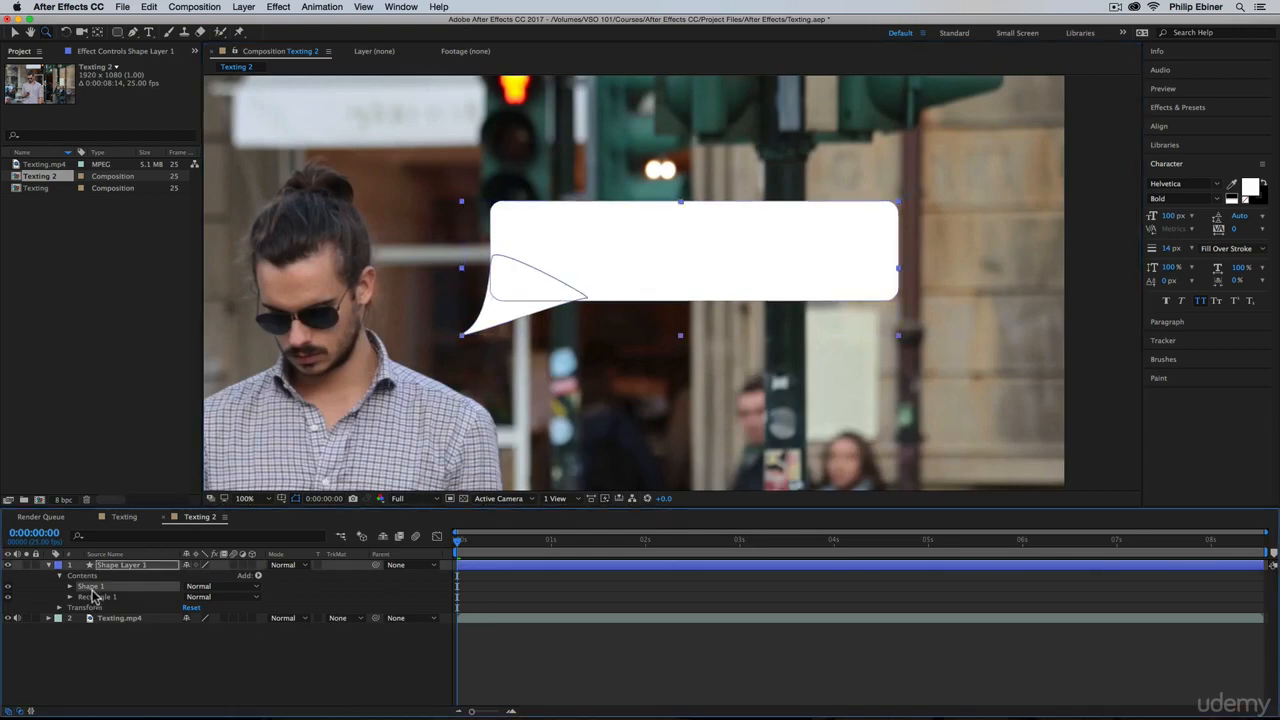
pyautogui.click(71, 587)
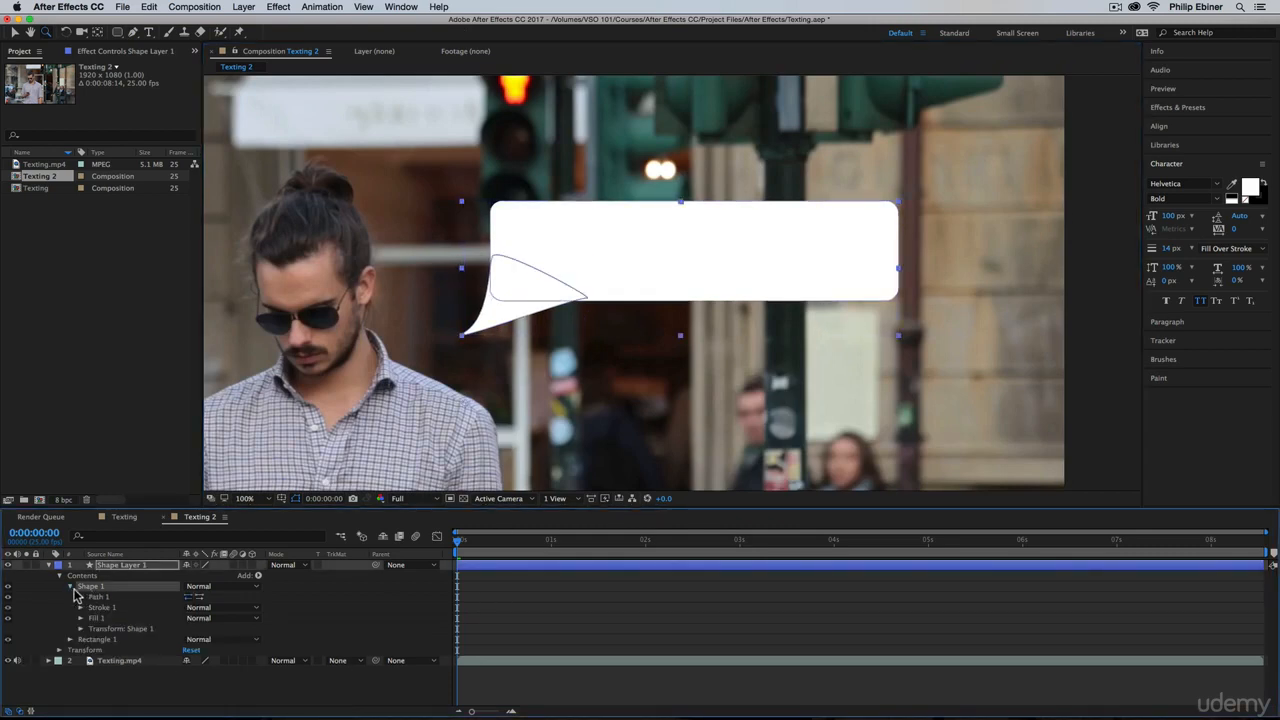
pyautogui.click(100, 597)
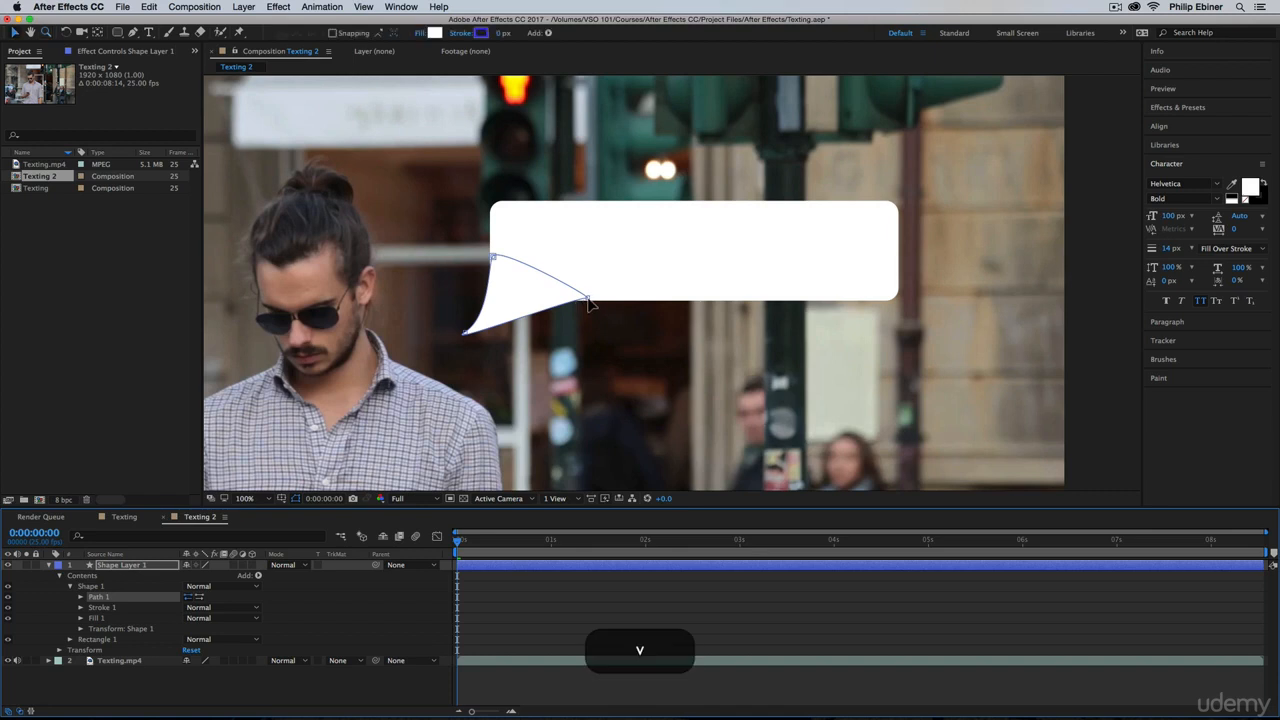
pyautogui.moveTo(583, 303); pyautogui.dragTo(608, 302)
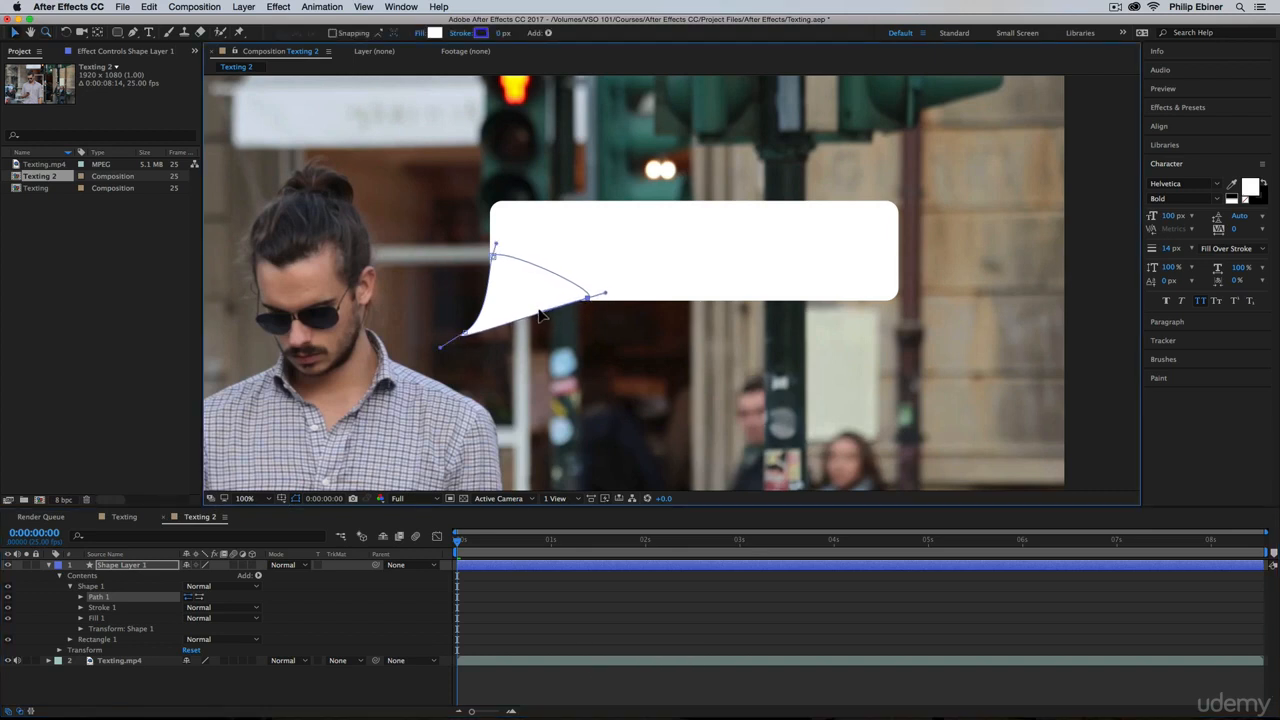
pyautogui.moveTo(540, 315); pyautogui.dragTo(592, 305)
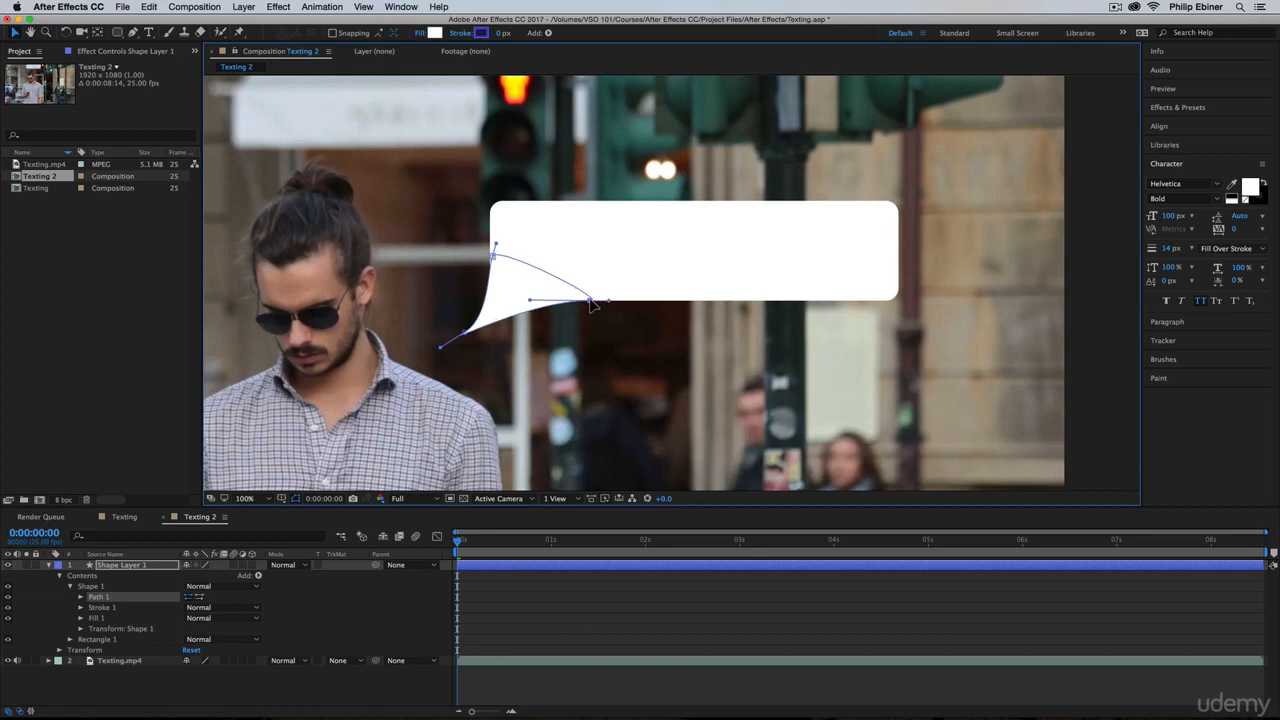
pyautogui.click(575, 620)
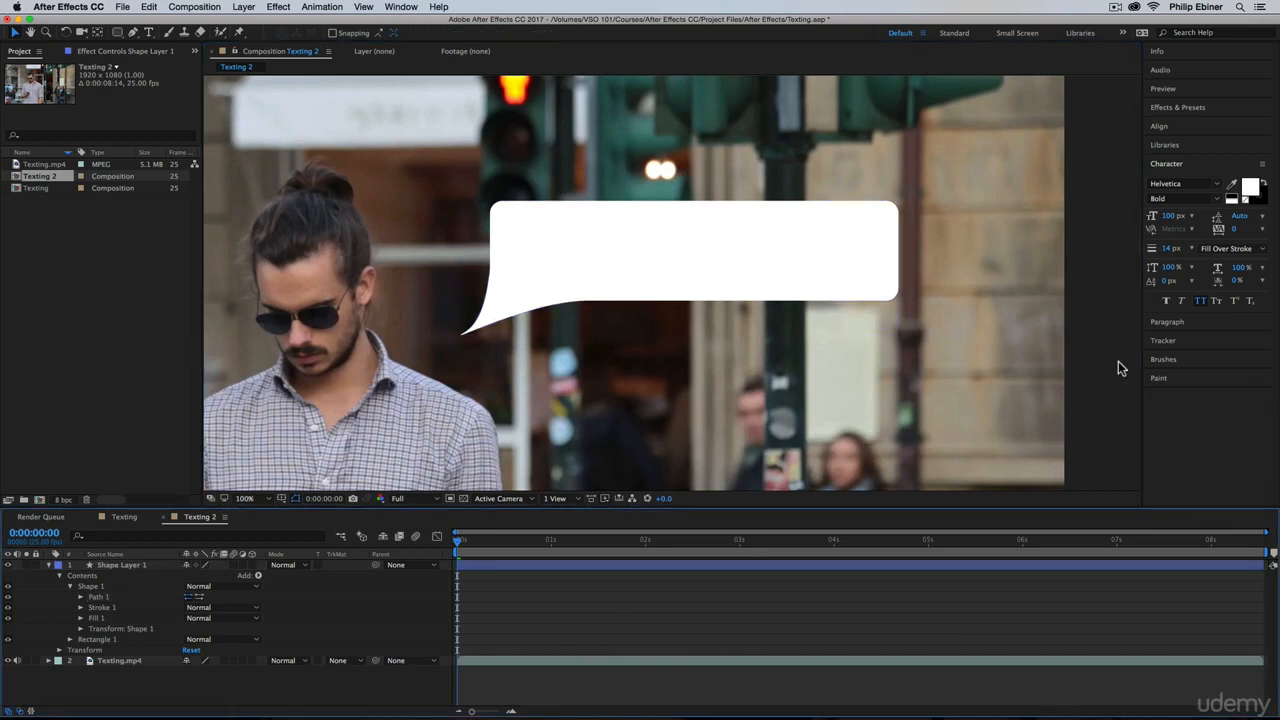
# - Collapse the shape layer and rename it bubble
pyautogui.click(50, 565)
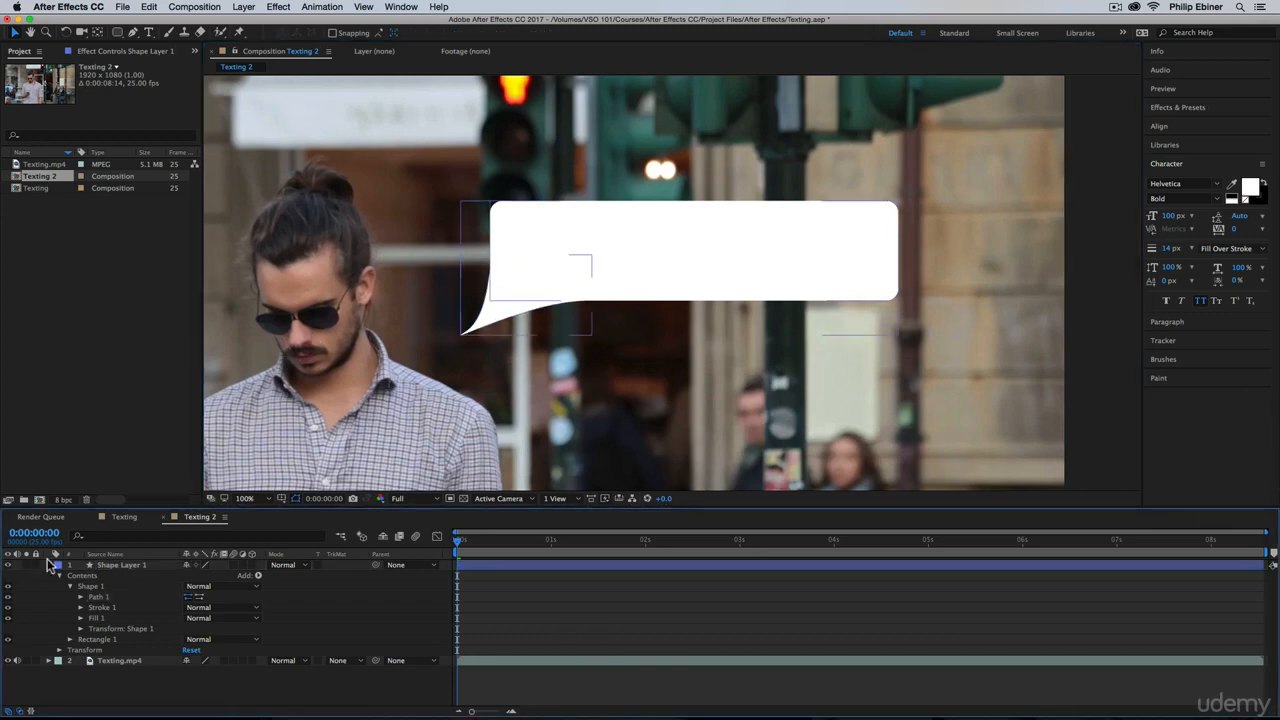
pyautogui.click(53, 568)
pyautogui.press('Return')
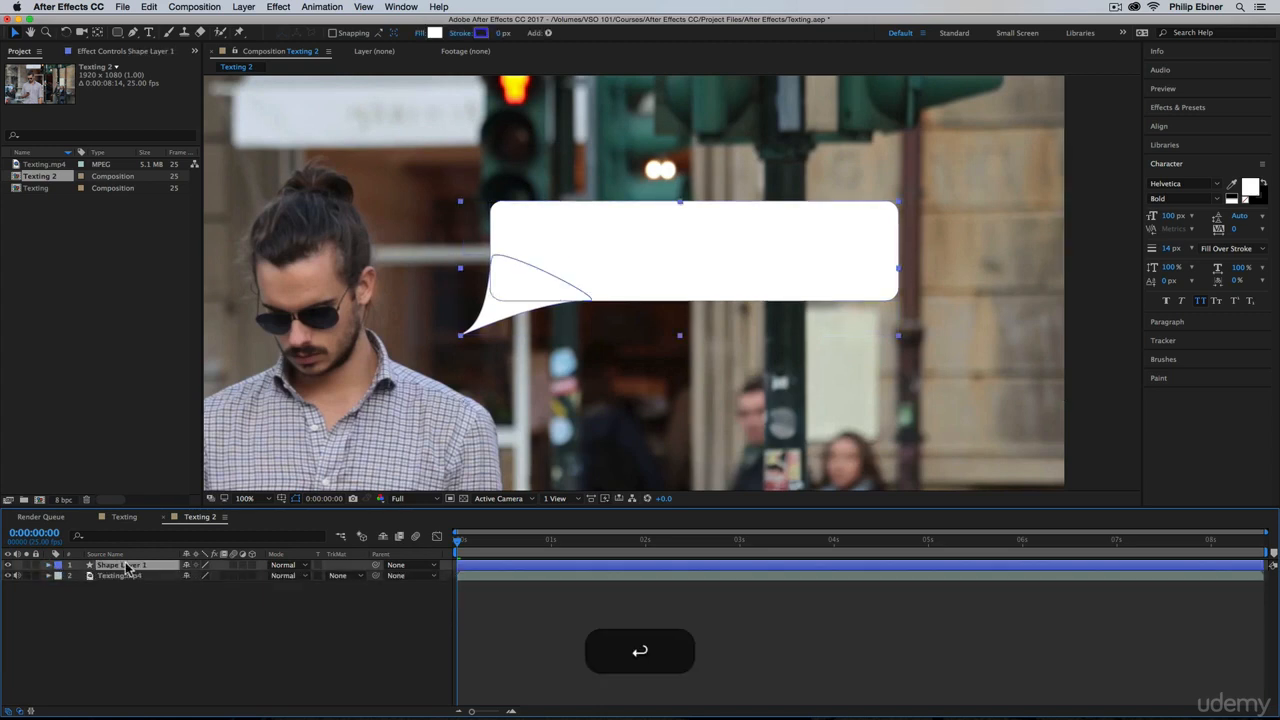
pyautogui.write('B')
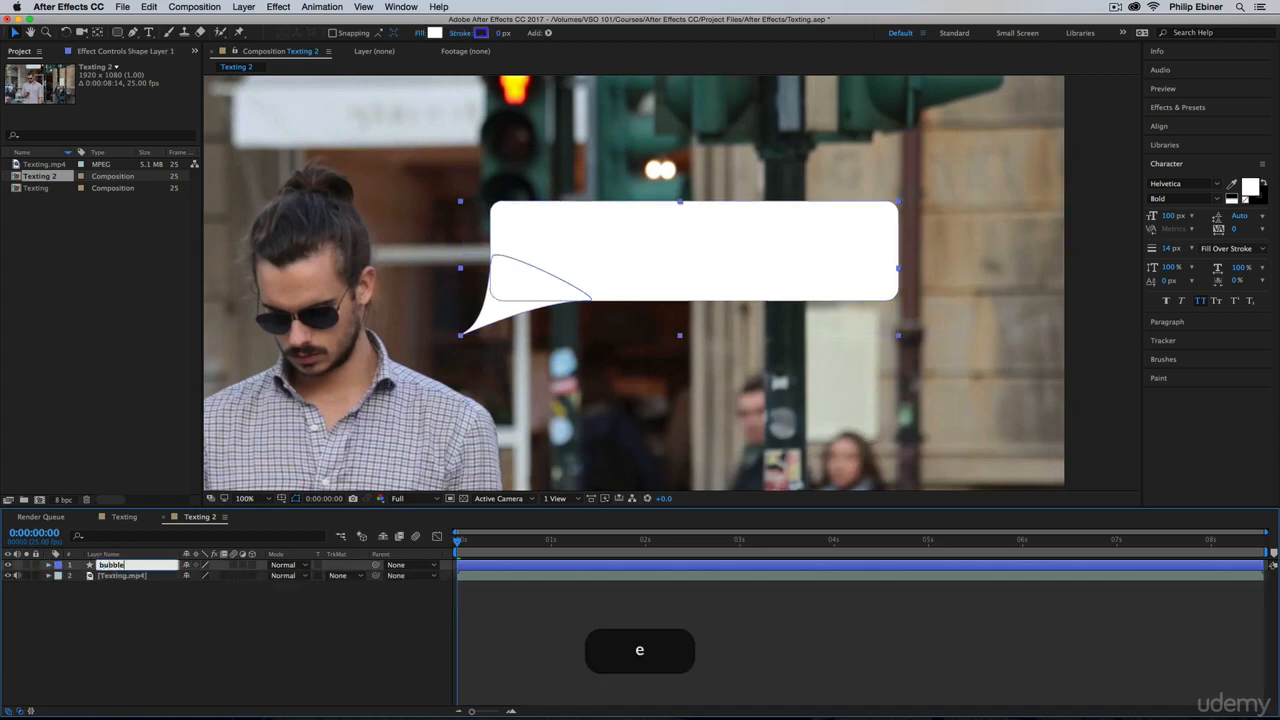
pyautogui.write('ubble')
pyautogui.press('Return')
pyautogui.click(576, 595)
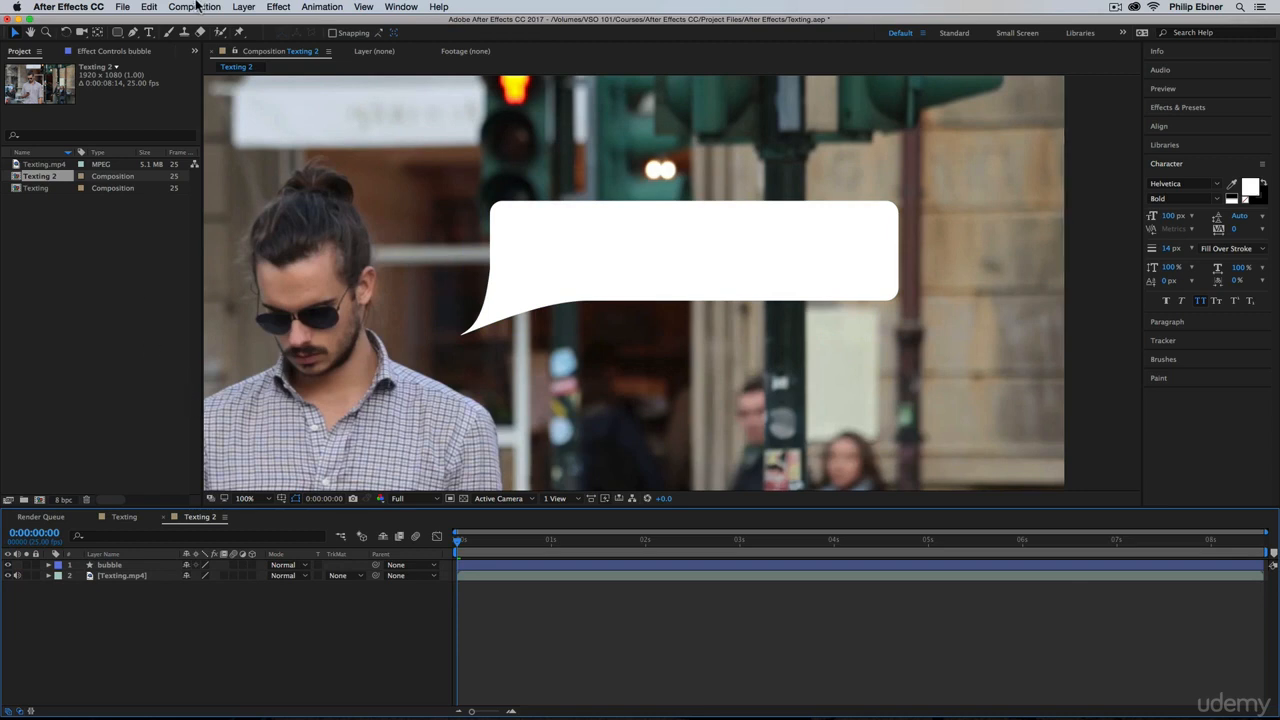
# - Add a two-line text layer in the bubble reading "meet me at the" / "donut shop at 3...", checking the wording in the Texting composition
pyautogui.click(149, 32)
pyautogui.click(531, 228)
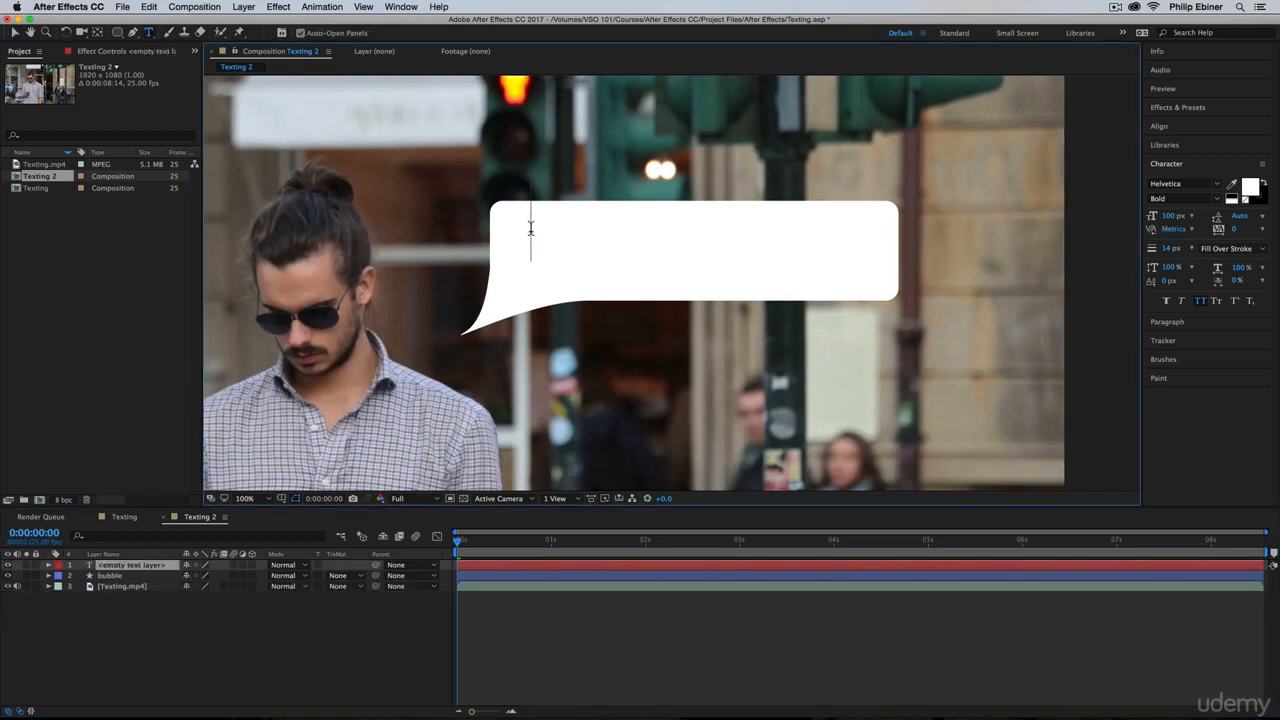
pyautogui.click(125, 517)
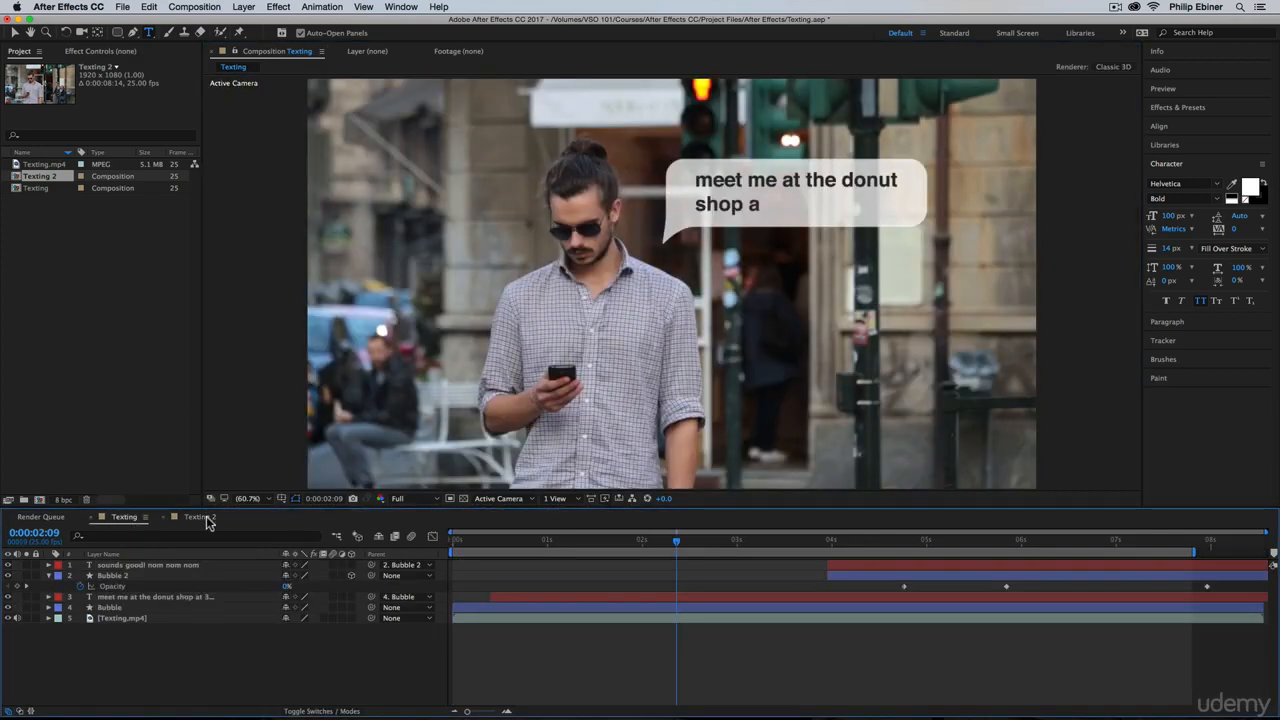
pyautogui.click(815, 541)
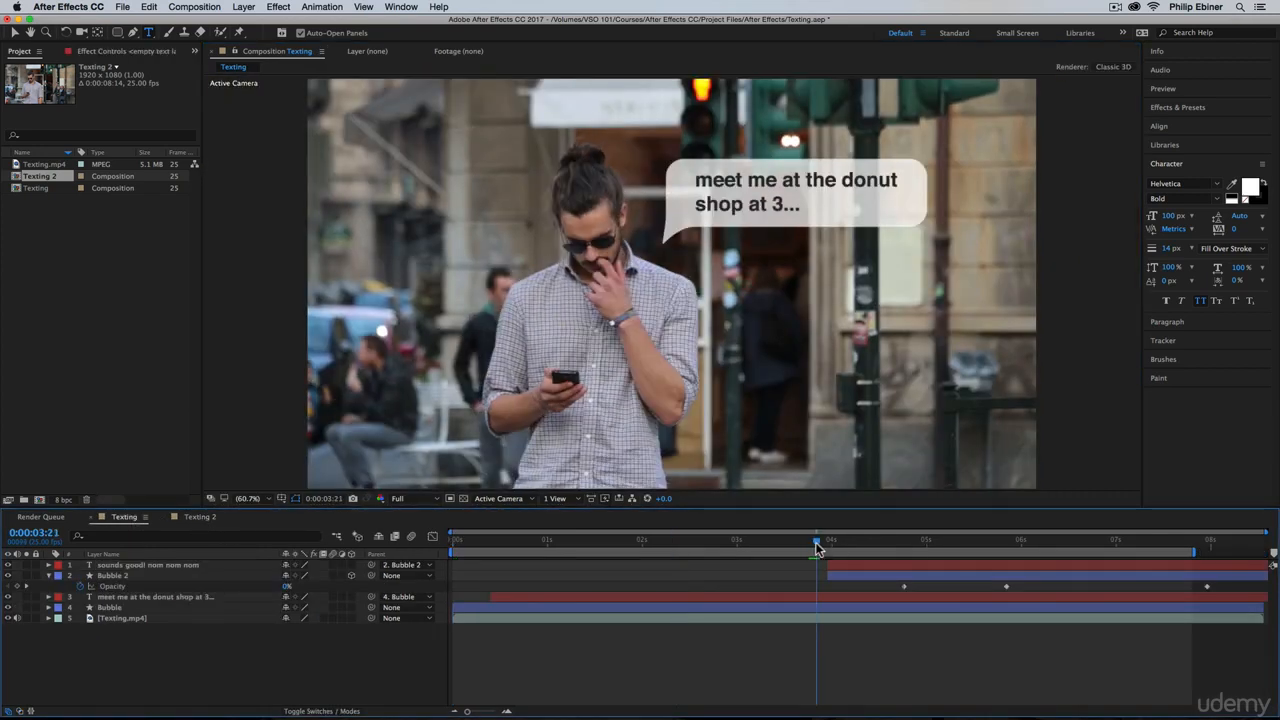
pyautogui.click(205, 517)
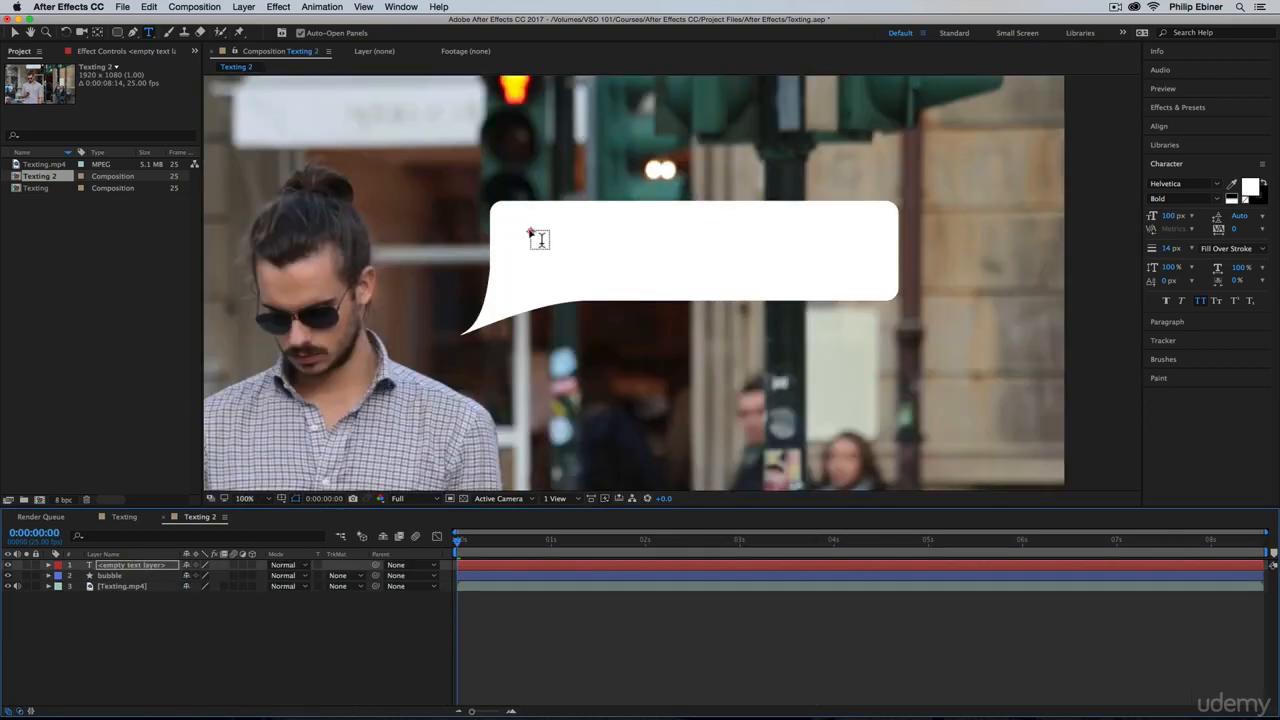
pyautogui.write('meet m')
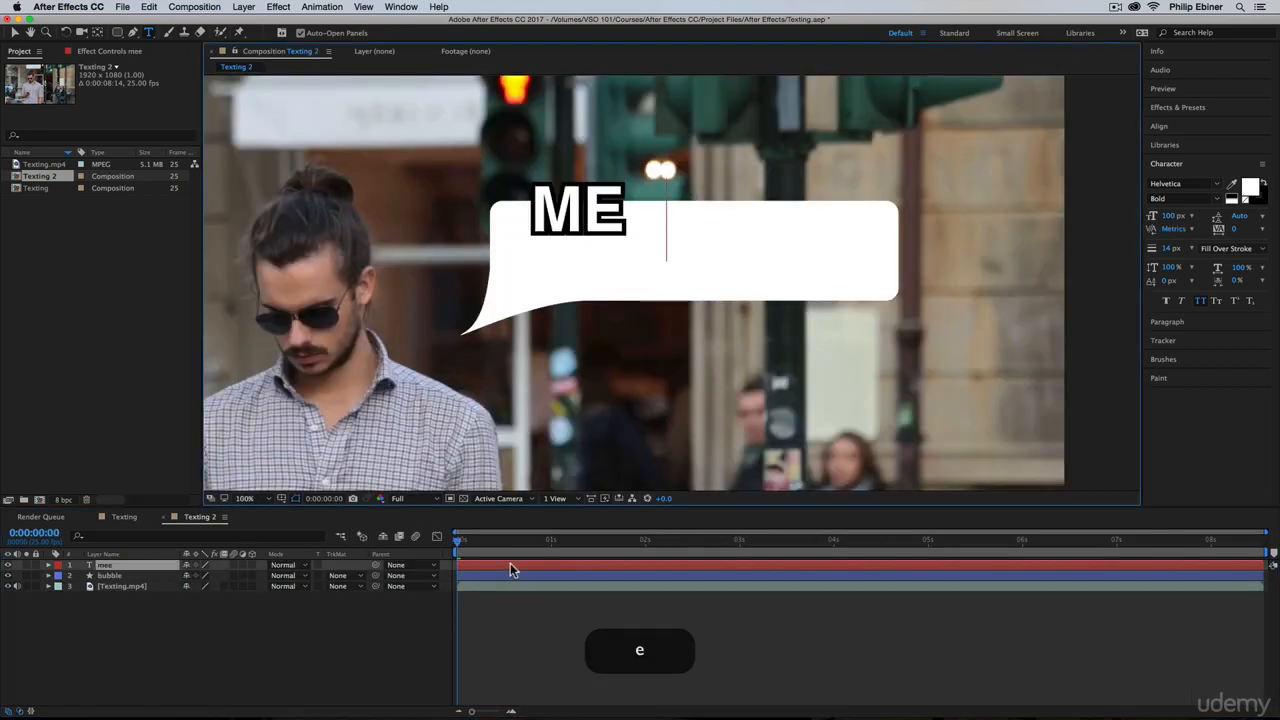
pyautogui.write('e at the')
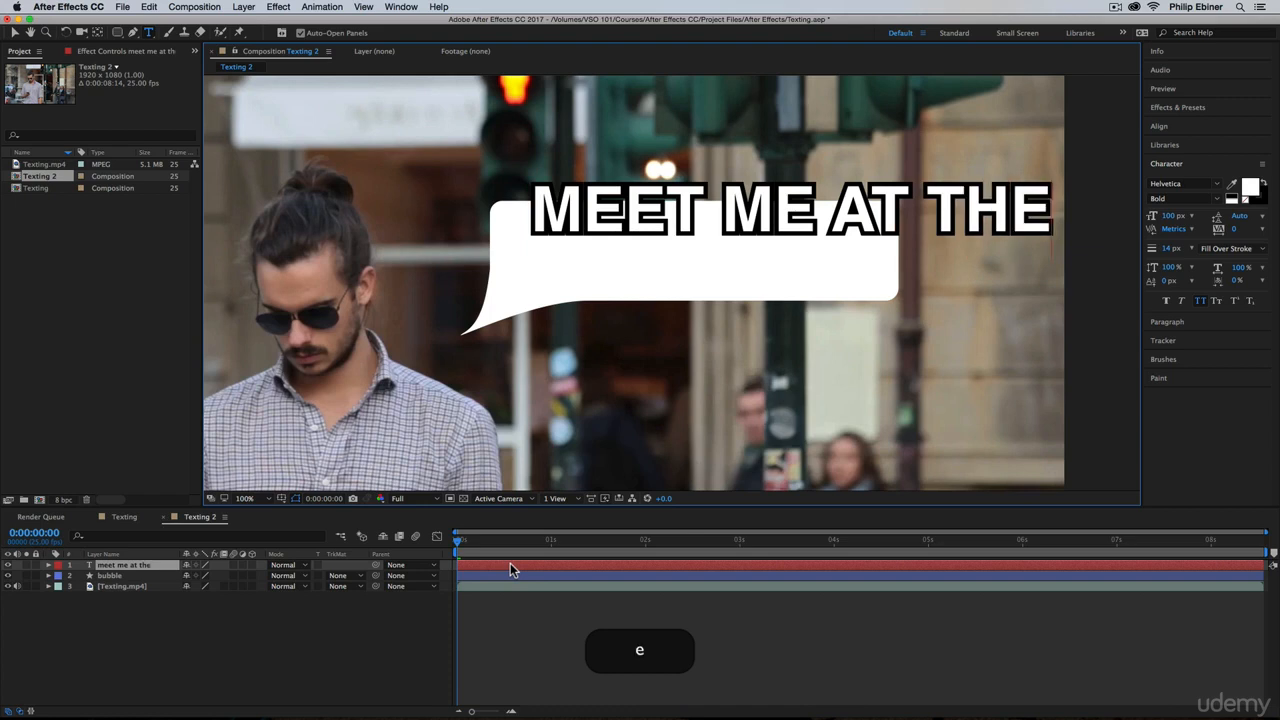
pyautogui.press('Return')
pyautogui.write('donut s')
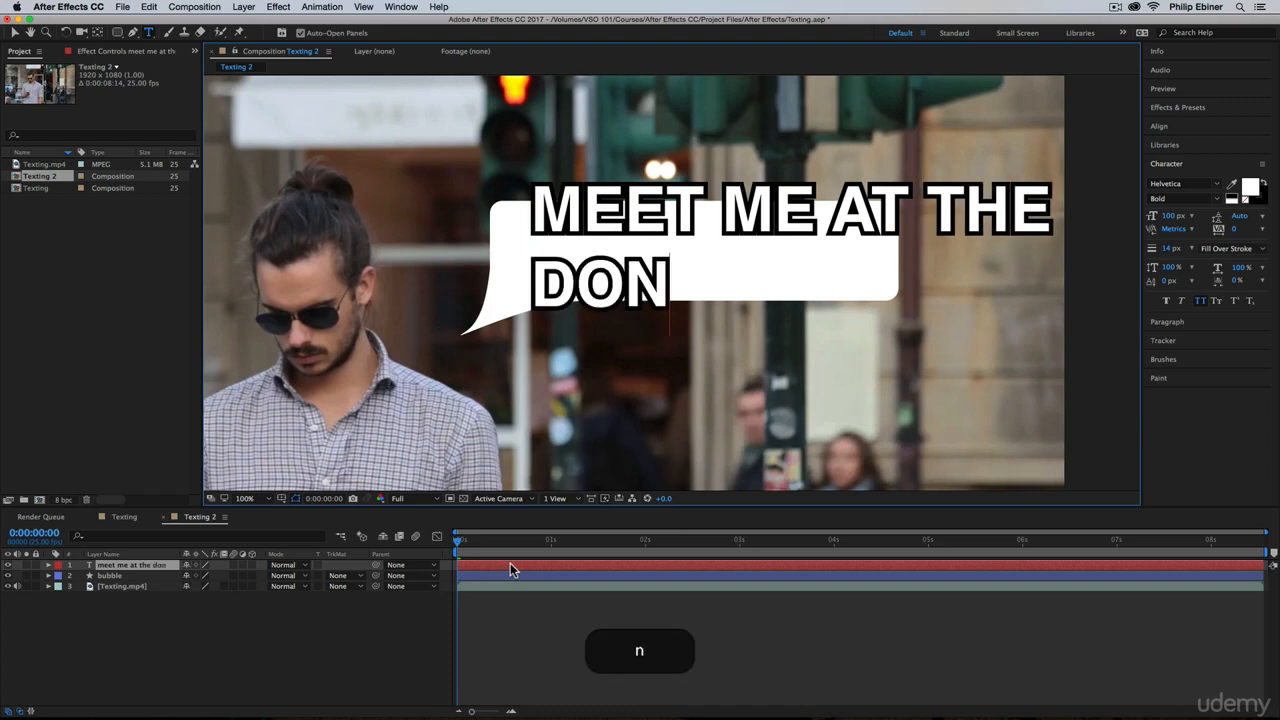
pyautogui.write('hop at 3')
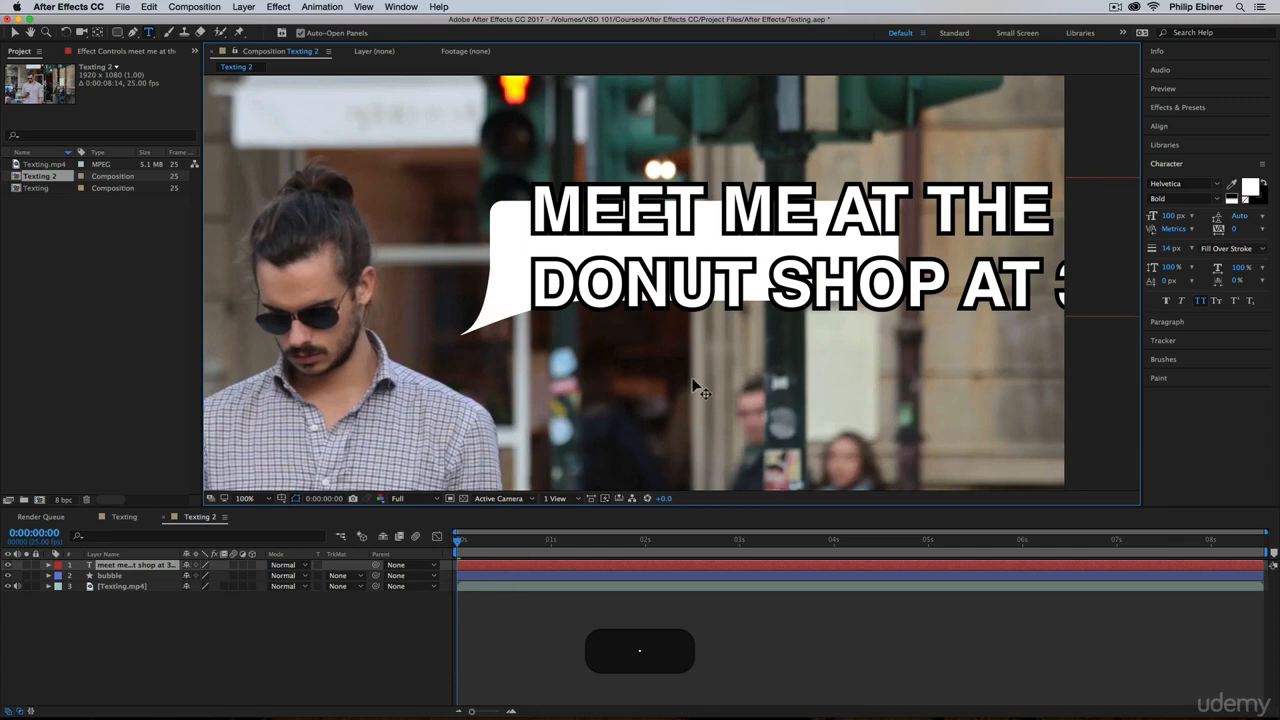
# - Format the whole message with a 47 px font size, black 000000 fill and 0 px stroke width
pyautogui.press('super+a')
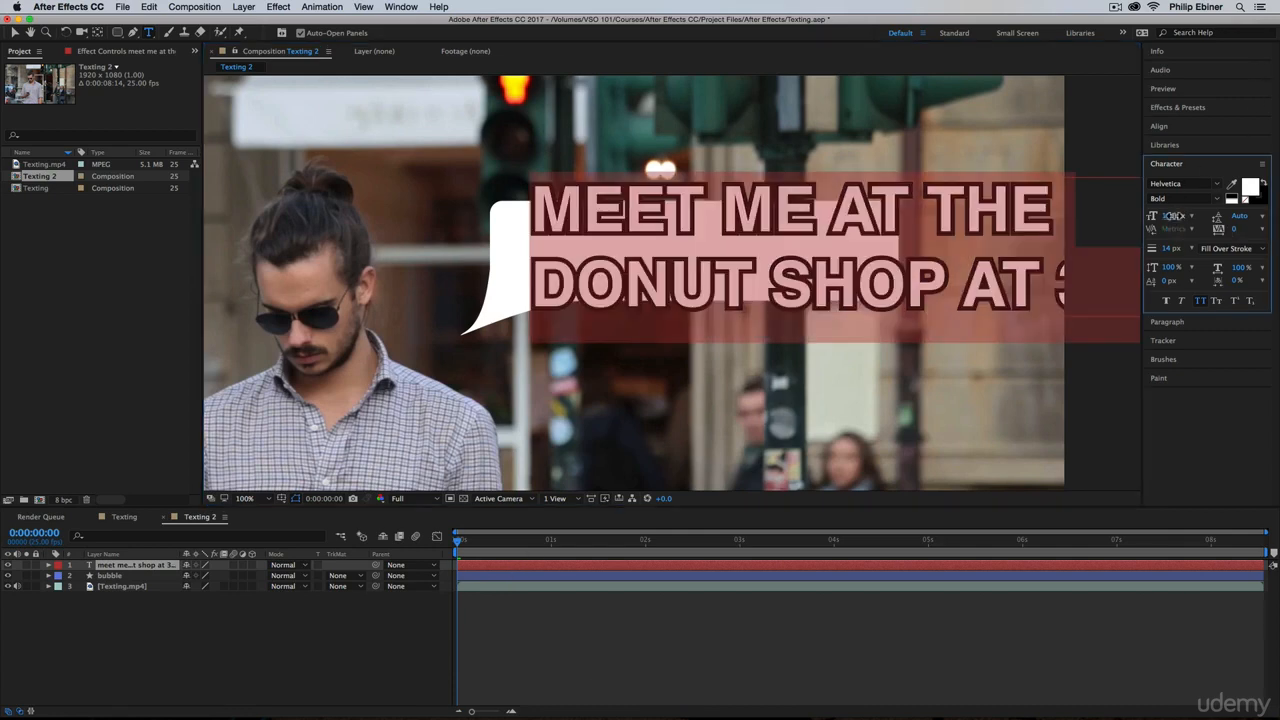
pyautogui.moveTo(1178, 214); pyautogui.dragTo(1145, 215)
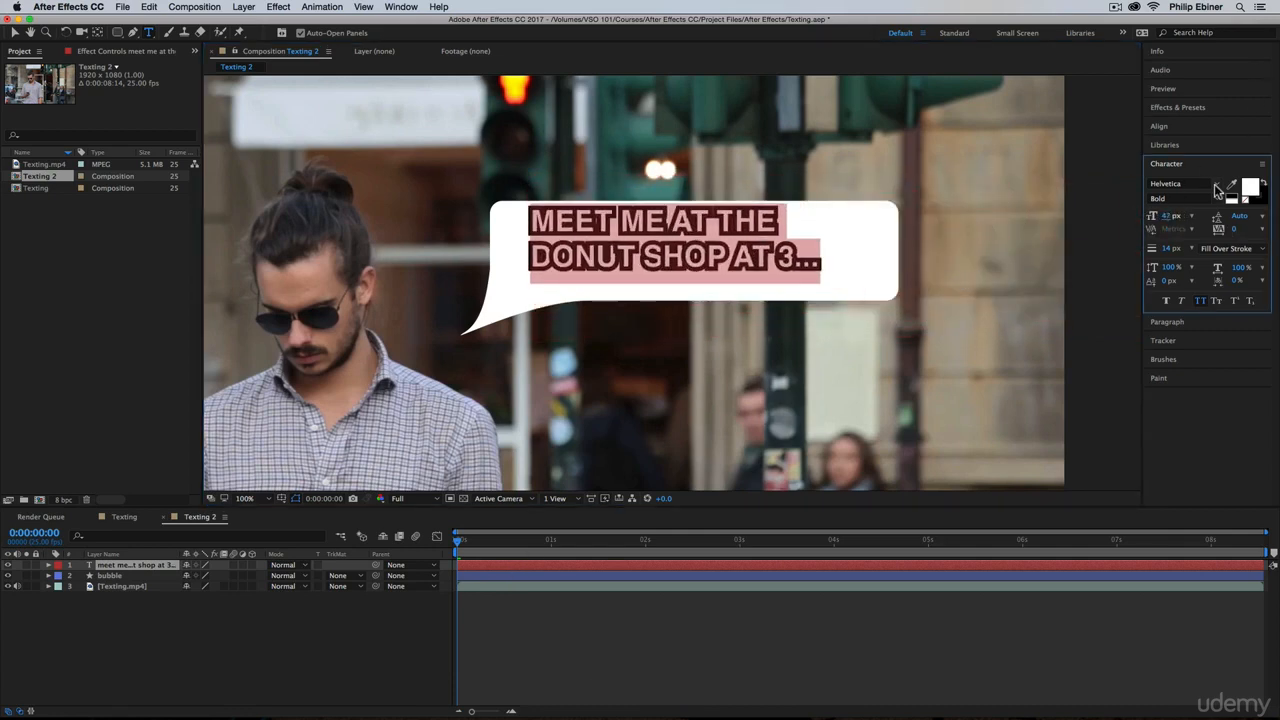
pyautogui.click(1252, 192)
pyautogui.moveTo(882, 357); pyautogui.dragTo(665, 406)
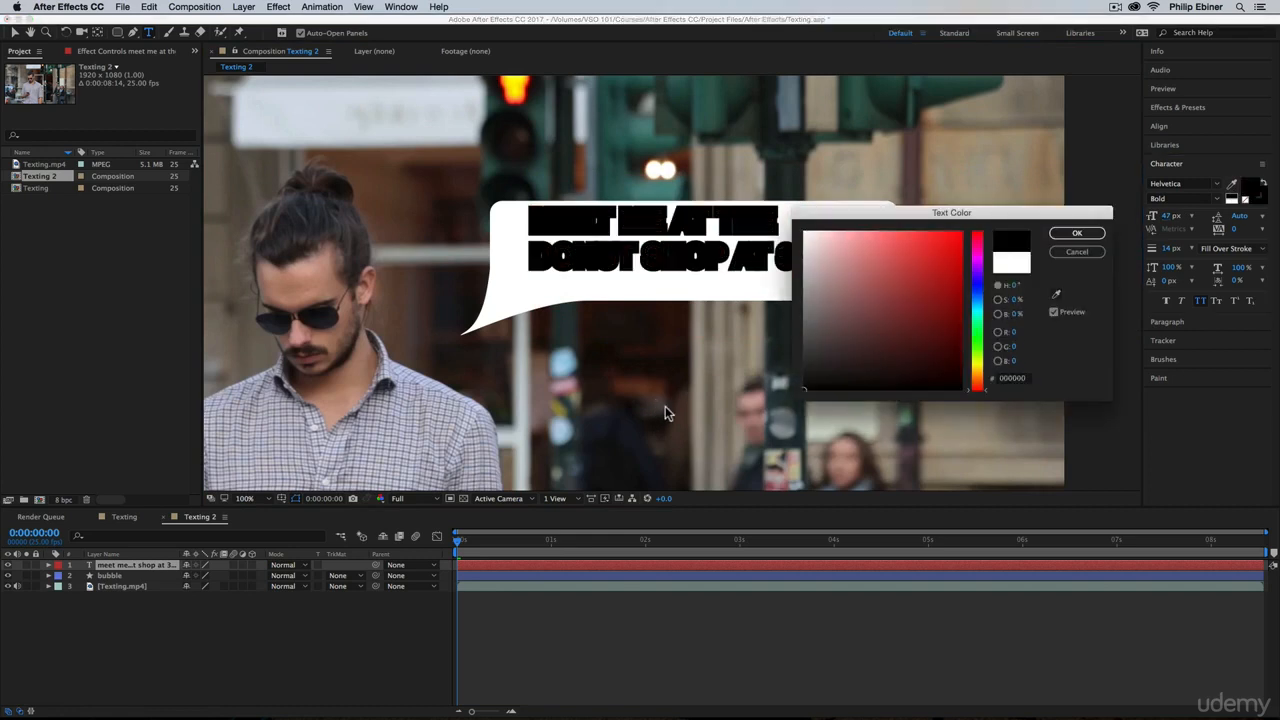
pyautogui.click(1075, 234)
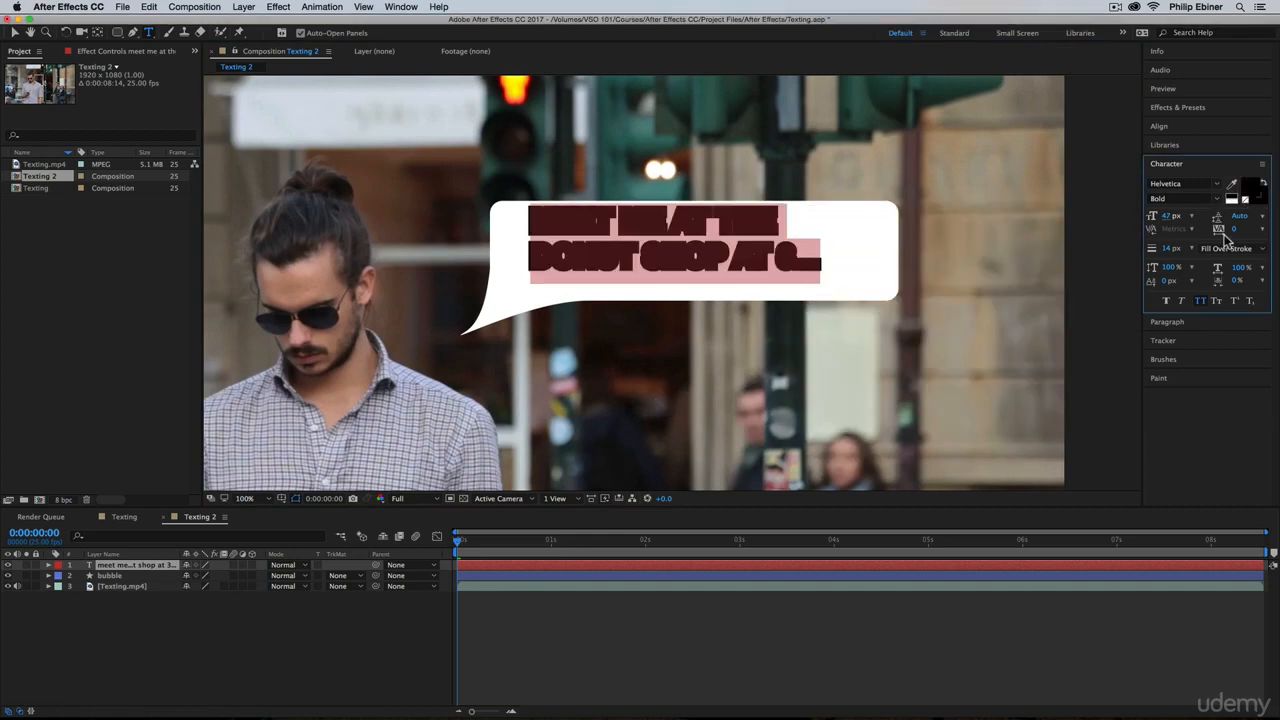
pyautogui.moveTo(1147, 247); pyautogui.dragTo(1100, 258)
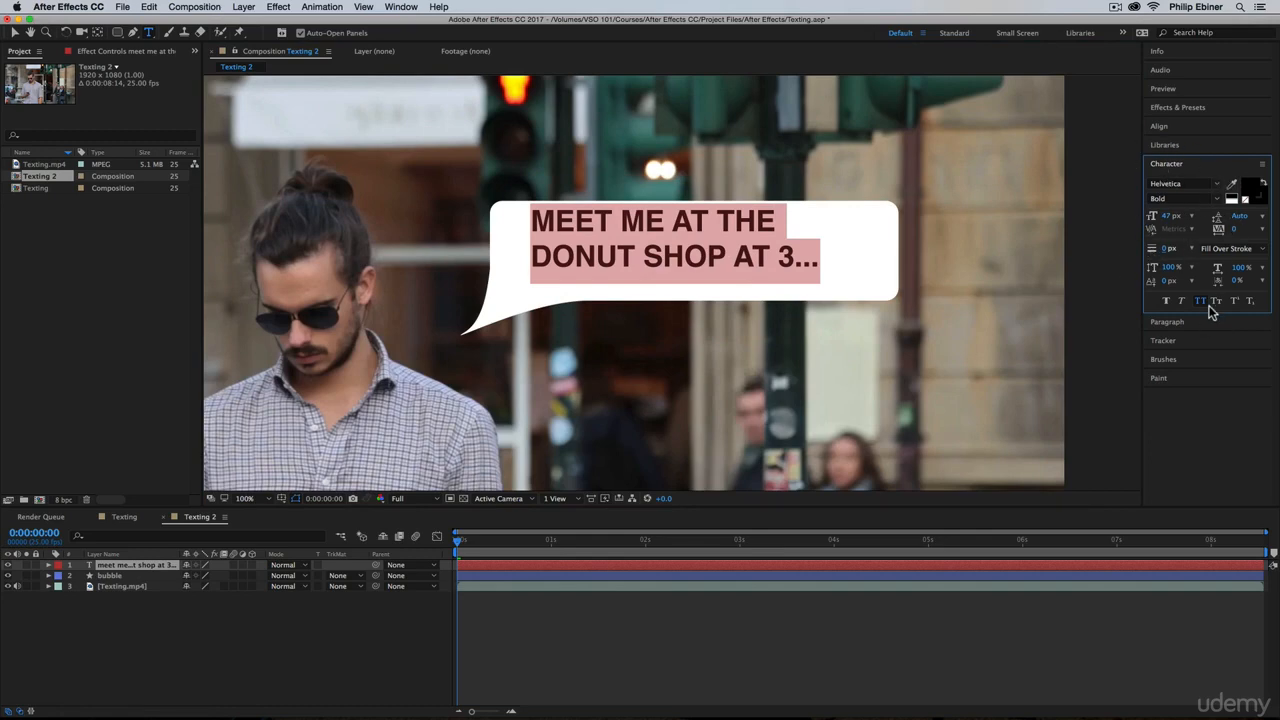
# - Turn off All Caps for the message to match the lowercase text in the Texting composition
pyautogui.click(132, 519)
pyautogui.click(189, 519)
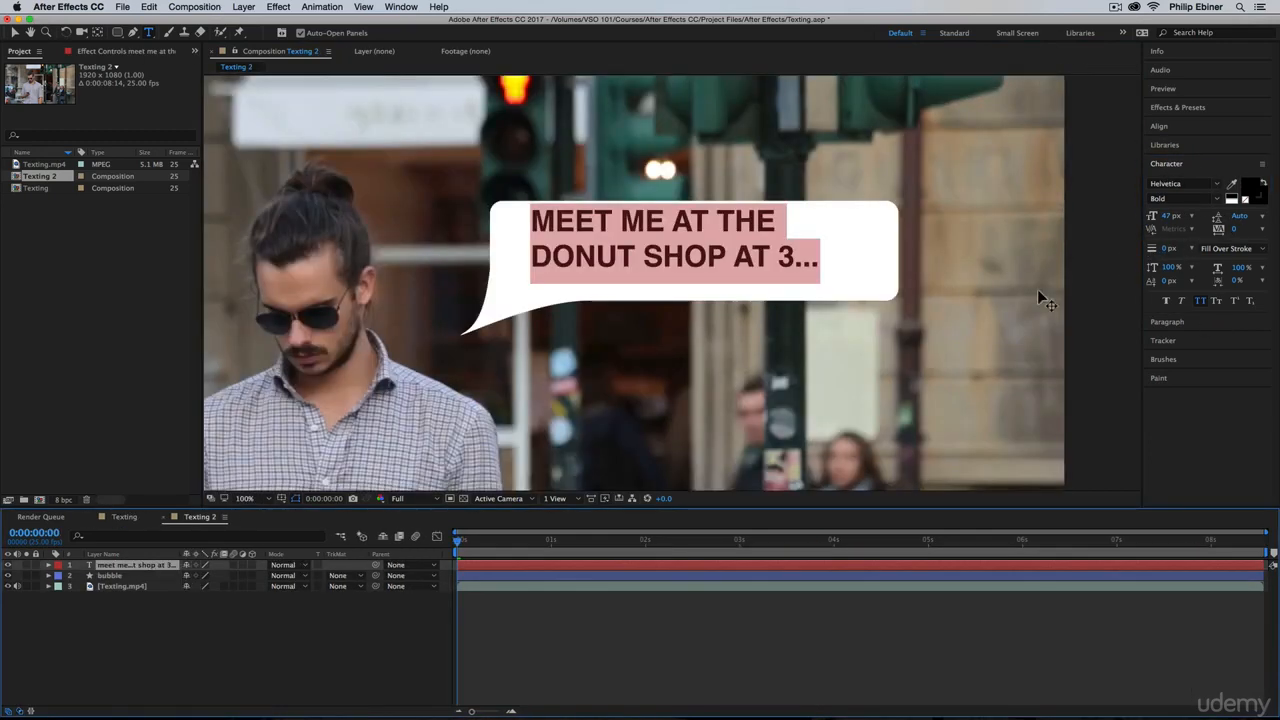
pyautogui.click(1202, 302)
pyautogui.click(1202, 302)
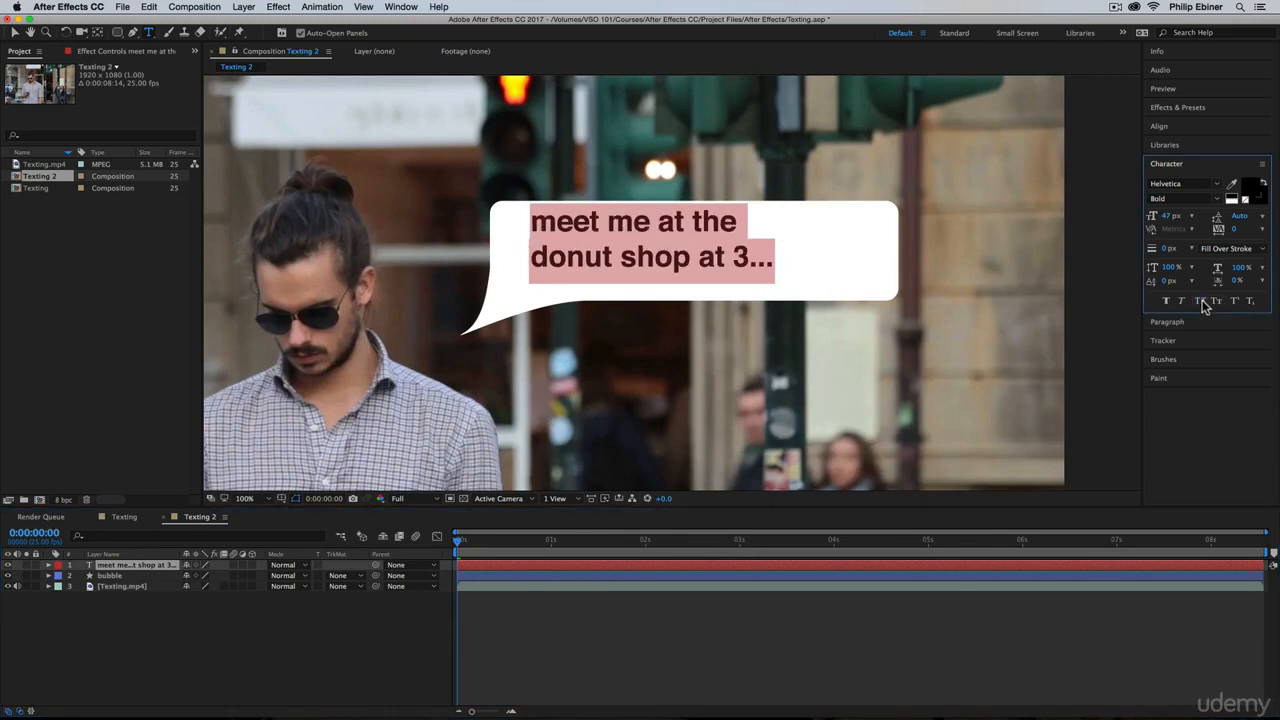
# - Enlarge the message text to 57 px with 50 px leading and centre it inside the bubble
pyautogui.click(16, 36)
pyautogui.moveTo(648, 261); pyautogui.dragTo(667, 265)
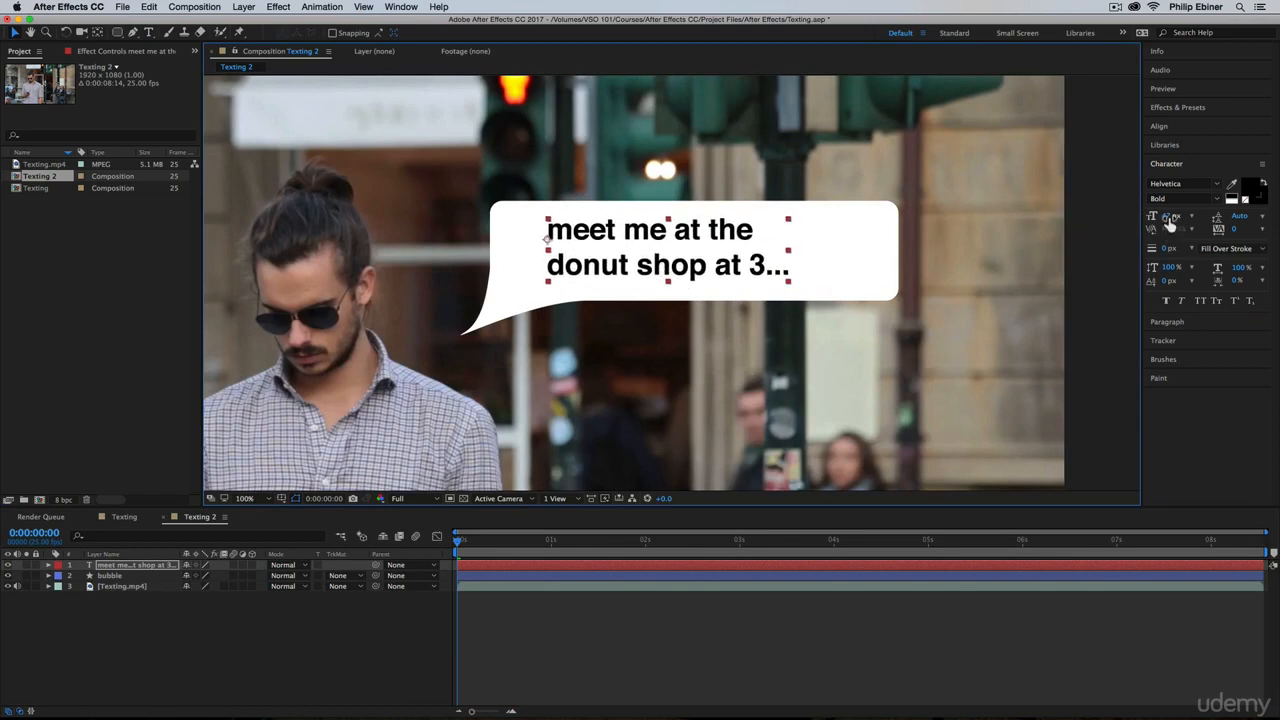
pyautogui.moveTo(1170, 224); pyautogui.dragTo(1172, 216)
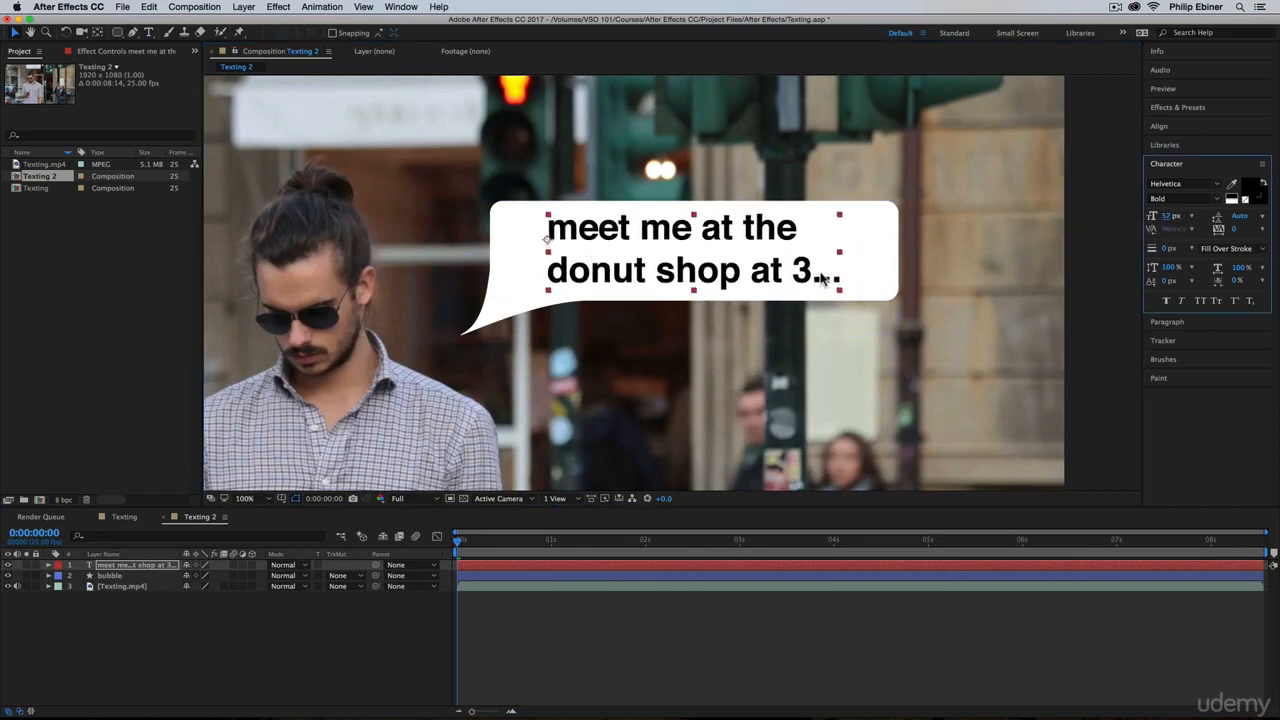
pyautogui.moveTo(807, 278); pyautogui.dragTo(821, 276)
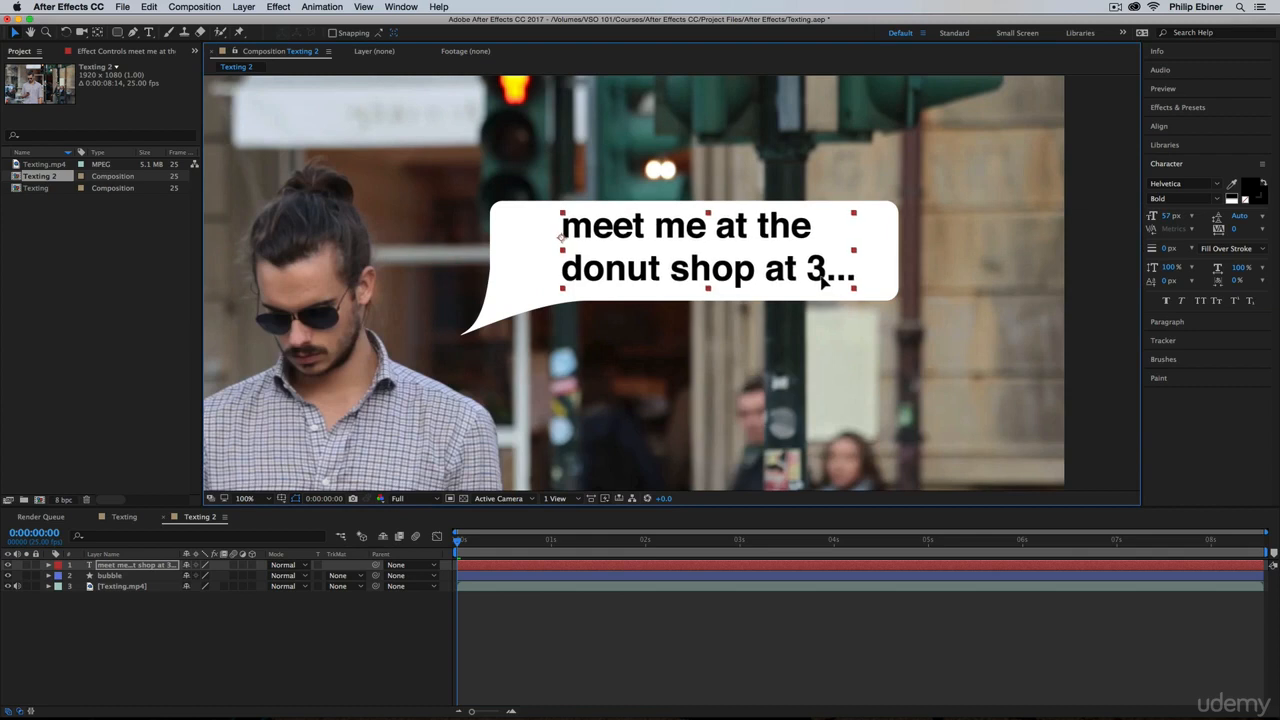
pyautogui.click(509, 617)
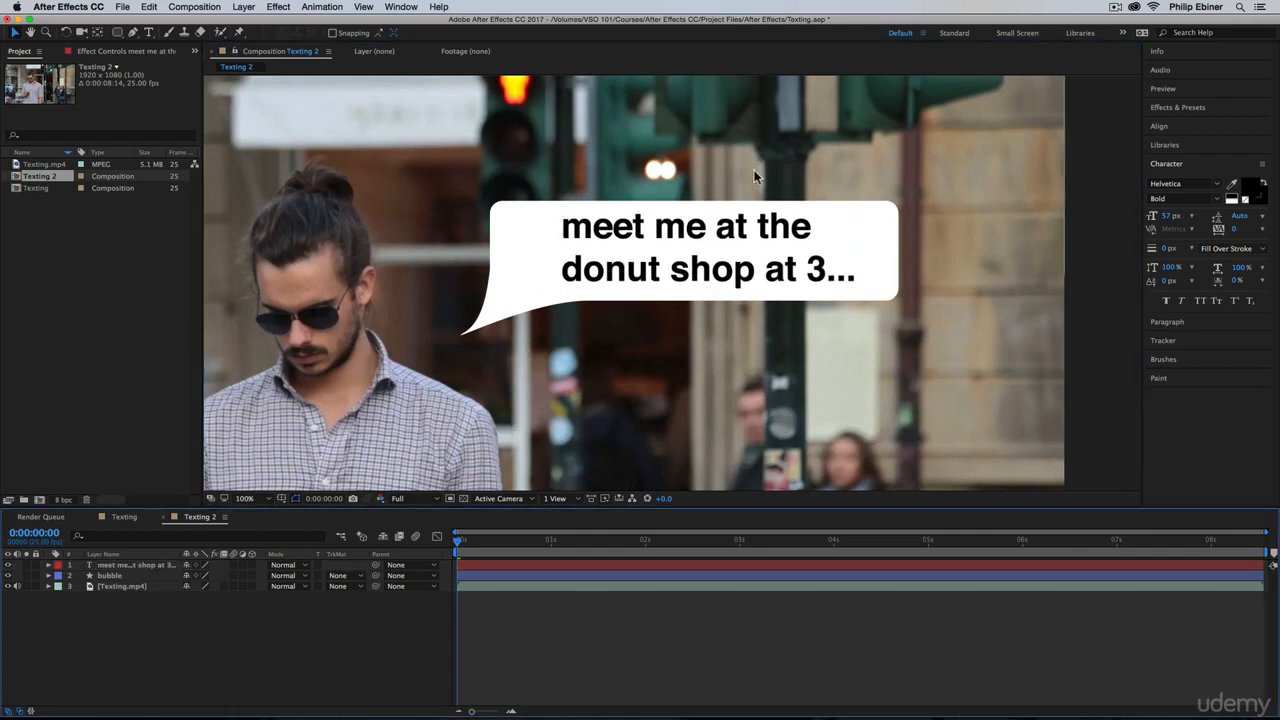
pyautogui.moveTo(650, 250); pyautogui.dragTo(647, 252)
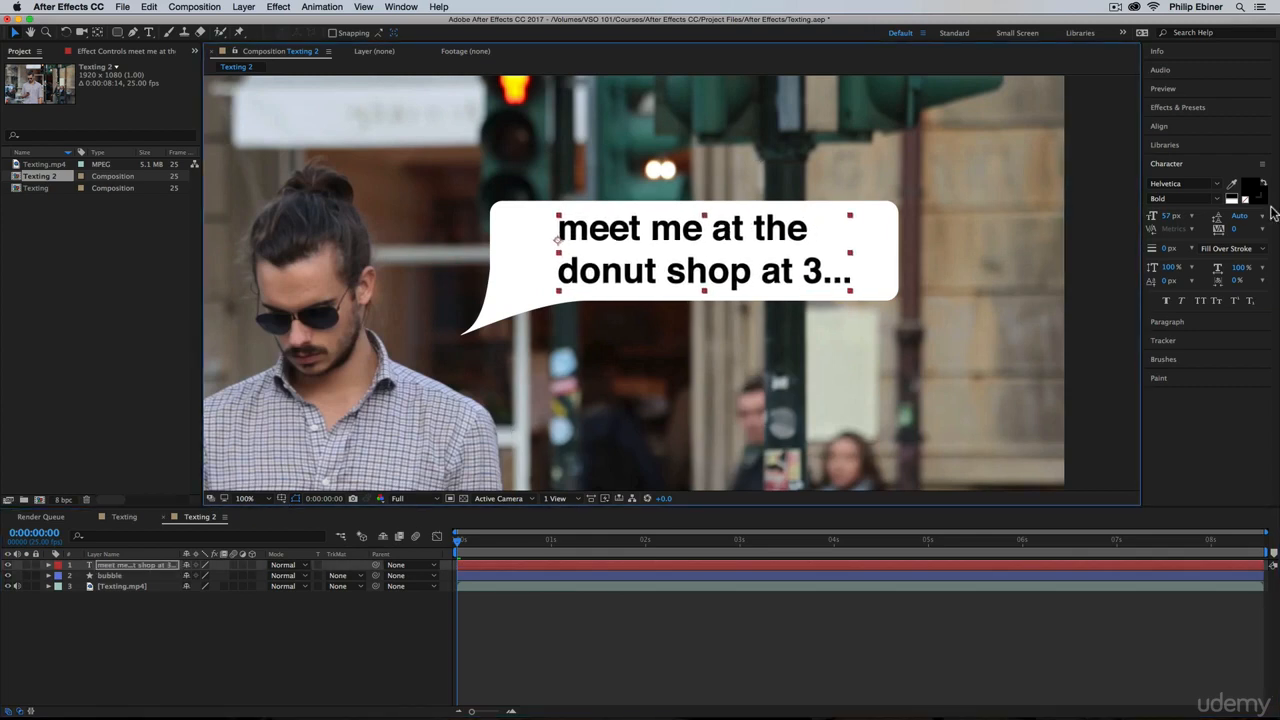
pyautogui.moveTo(1247, 220); pyautogui.dragTo(1208, 219)
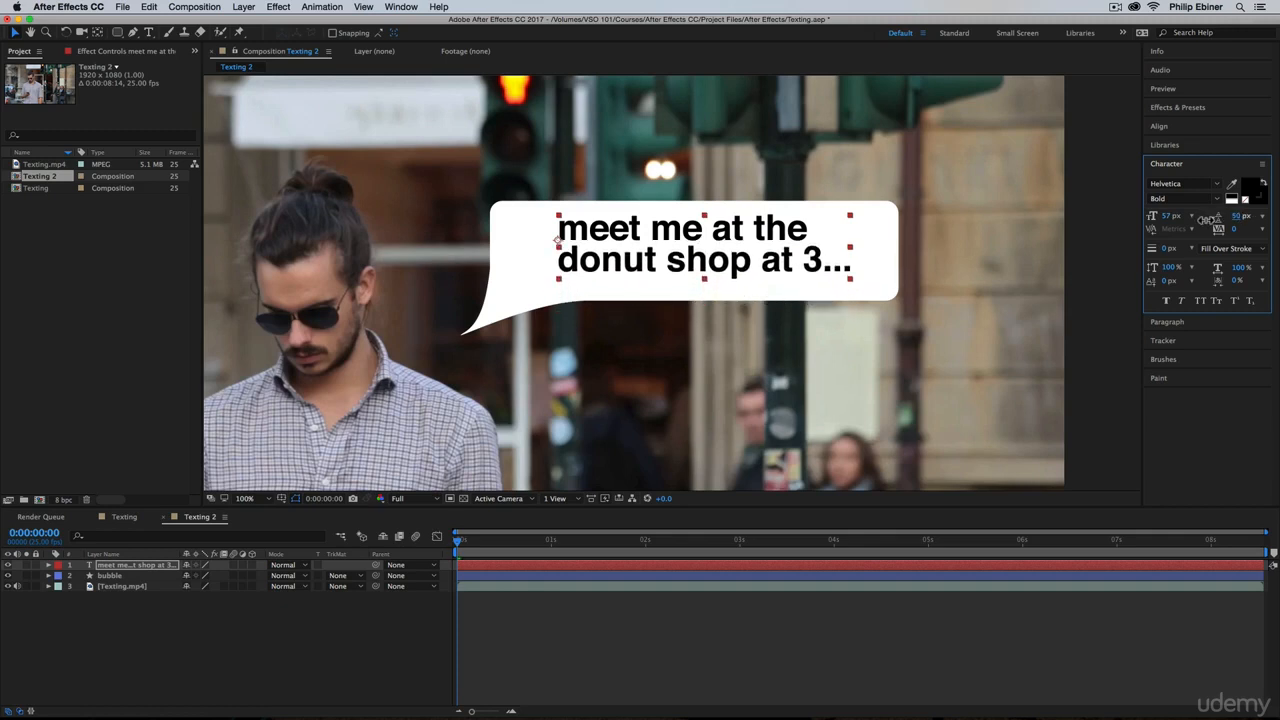
pyautogui.moveTo(690, 242); pyautogui.dragTo(684, 237)
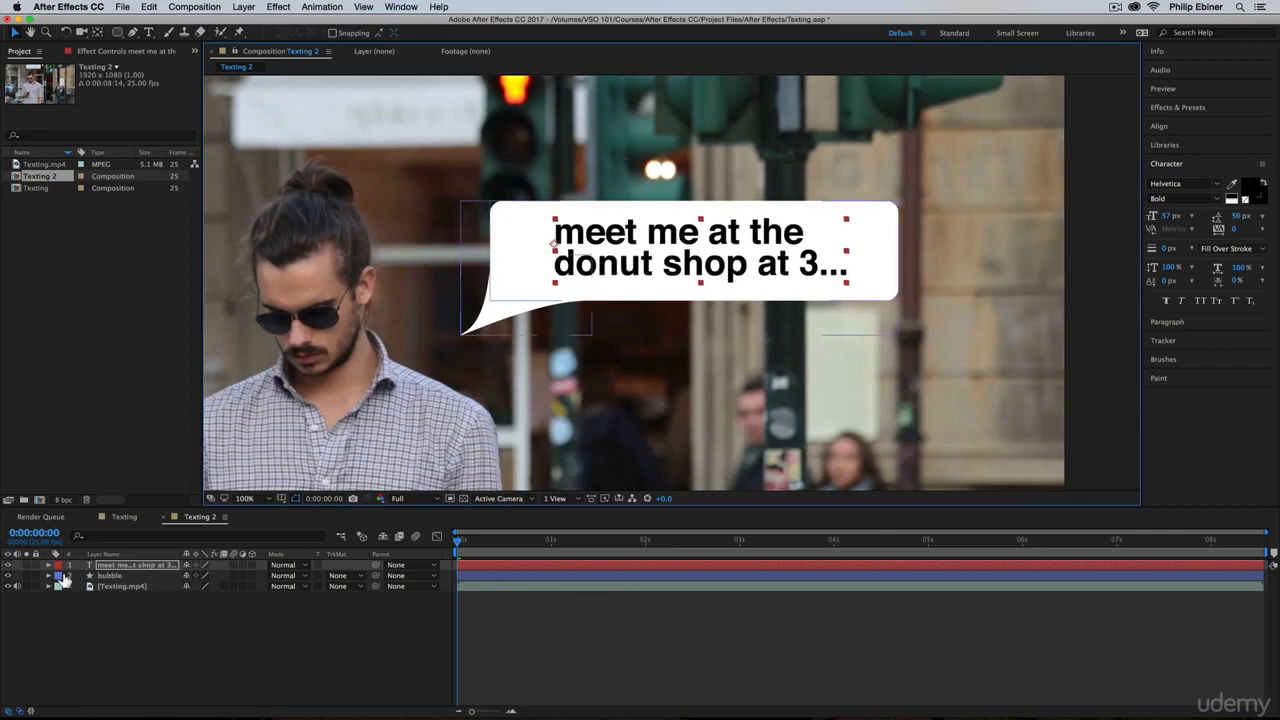
# - Review the opening bubble animation in the Texting composition and parent the message layer to the bubble layer in Texting 2
pyautogui.click(124, 516)
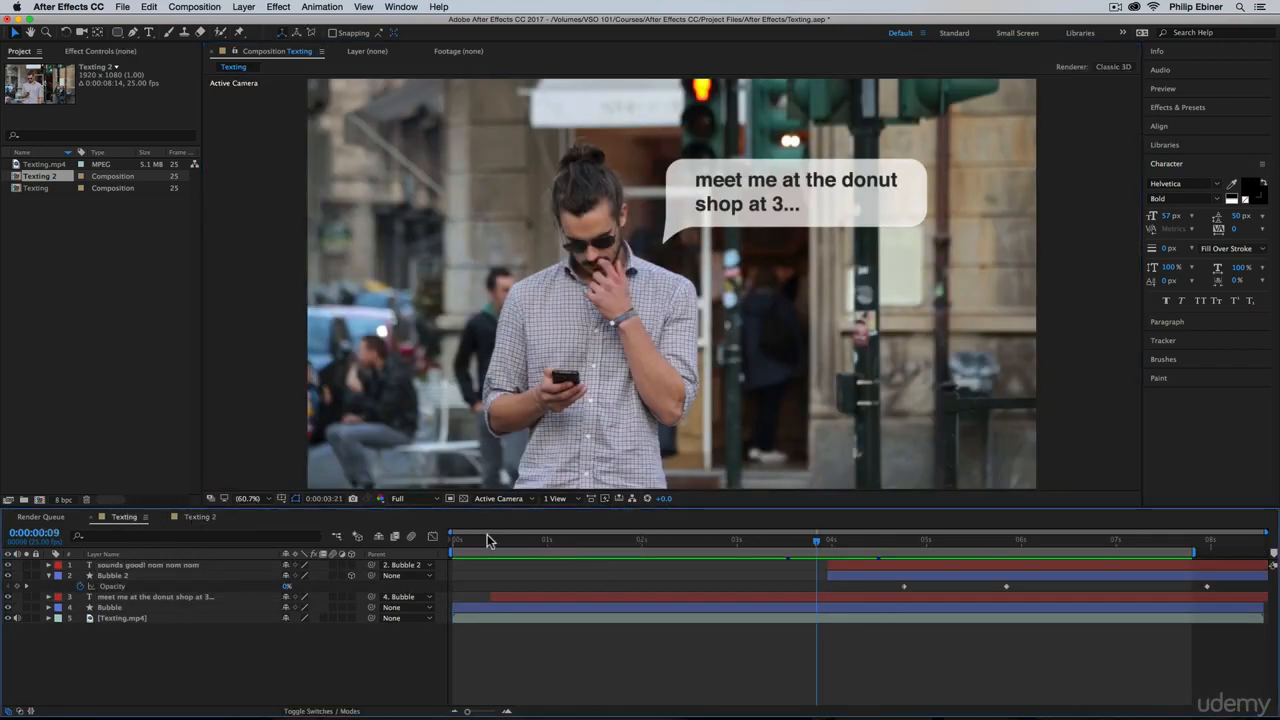
pyautogui.moveTo(487, 540); pyautogui.dragTo(455, 582)
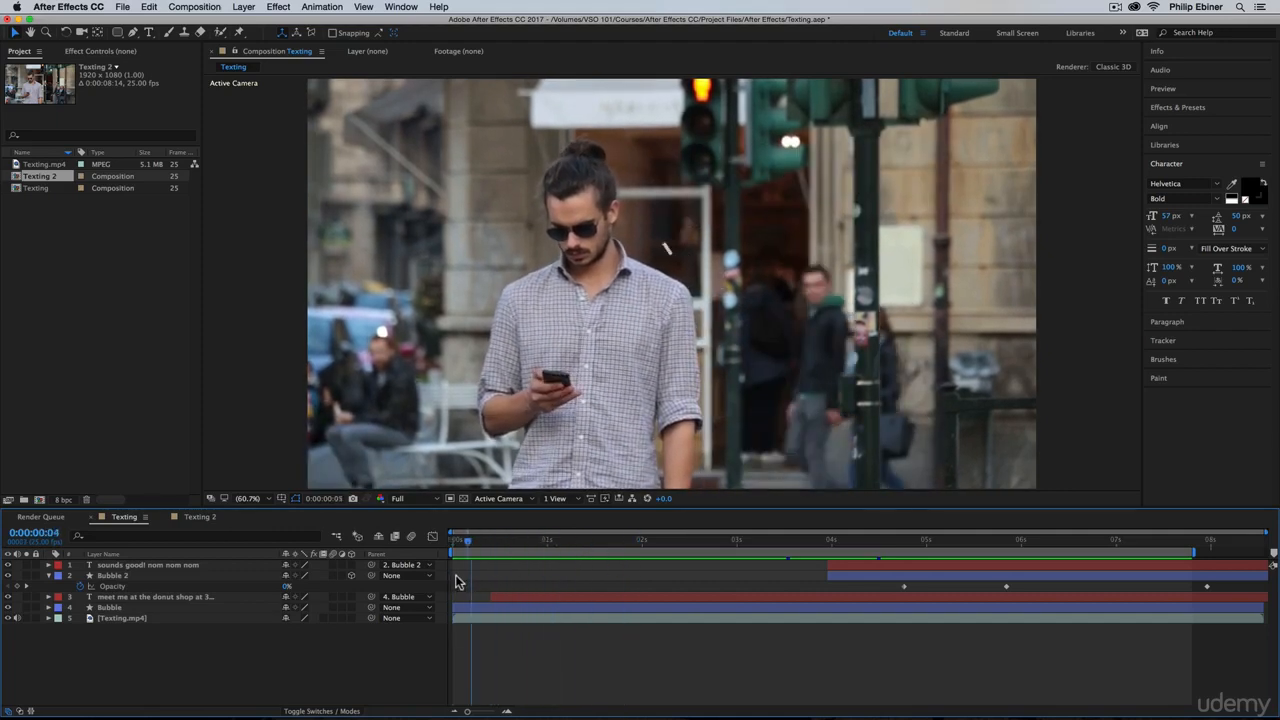
pyautogui.press('space')
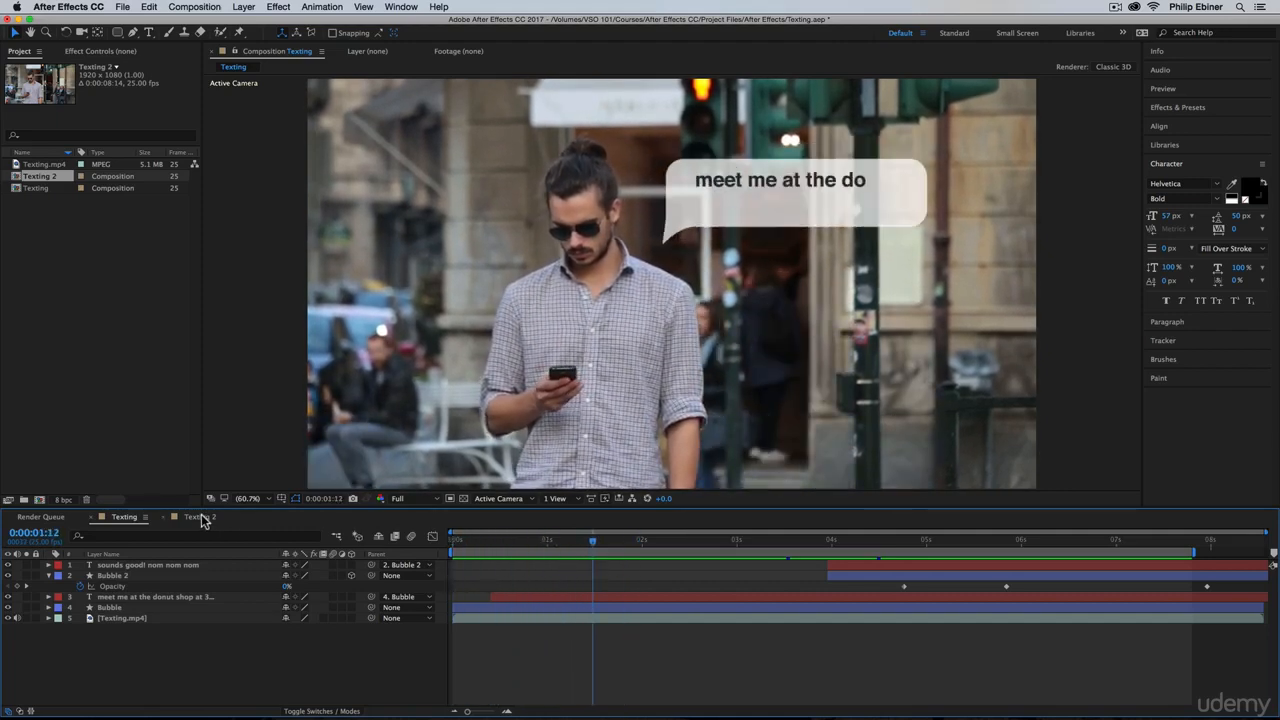
pyautogui.click(200, 517)
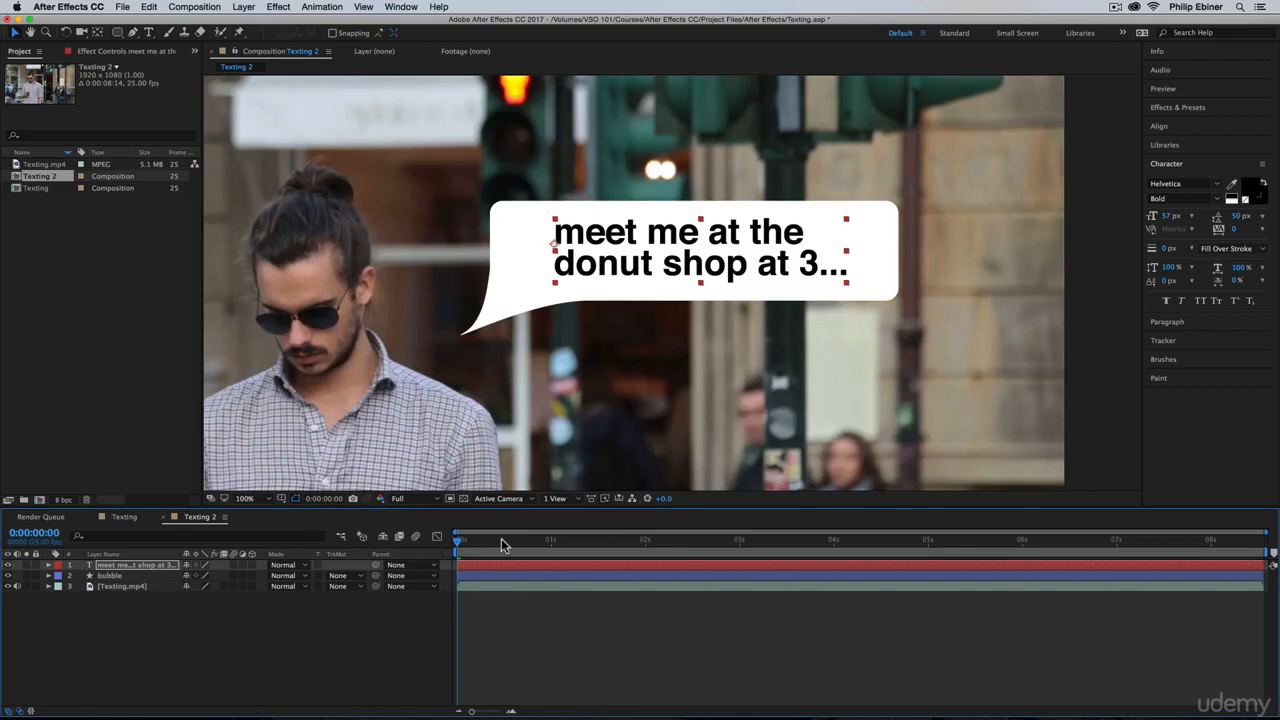
pyautogui.moveTo(466, 545); pyautogui.dragTo(574, 545)
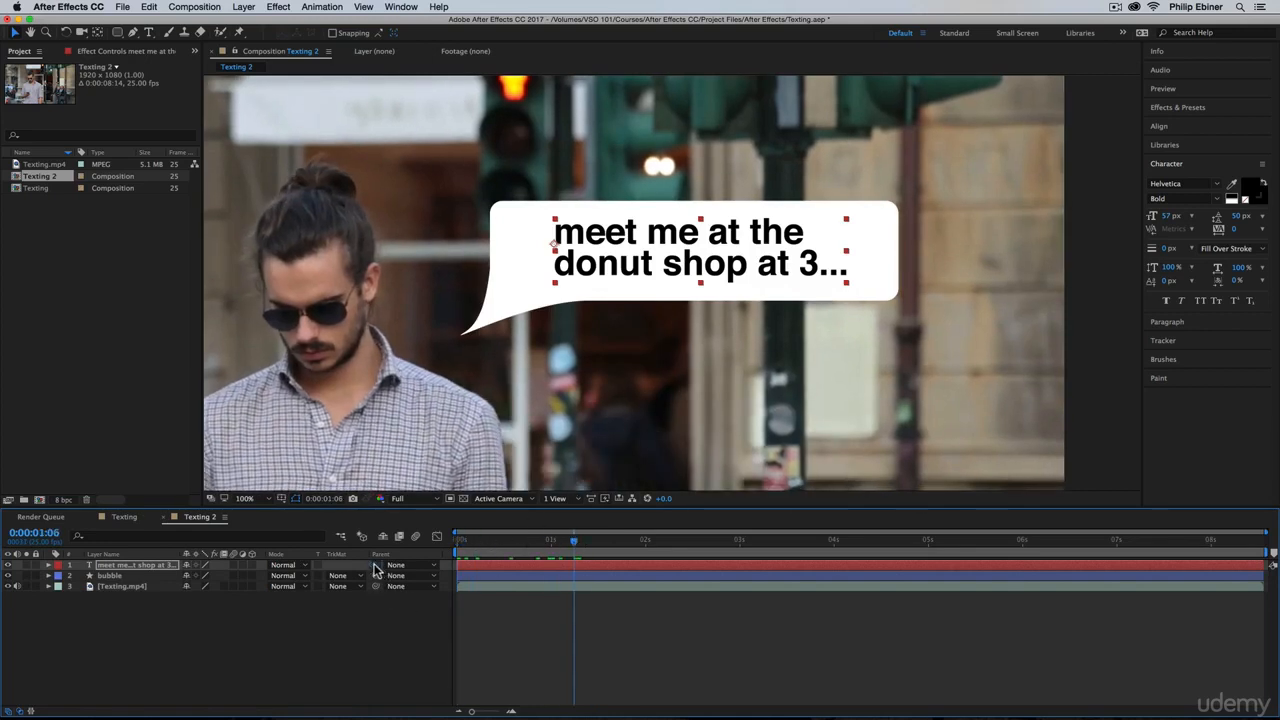
pyautogui.moveTo(376, 564); pyautogui.dragTo(137, 580)
# - Try rotating the bubble layer, undo that rotation, and move the layer's anchor point to the tip of the tail
pyautogui.click(137, 580)
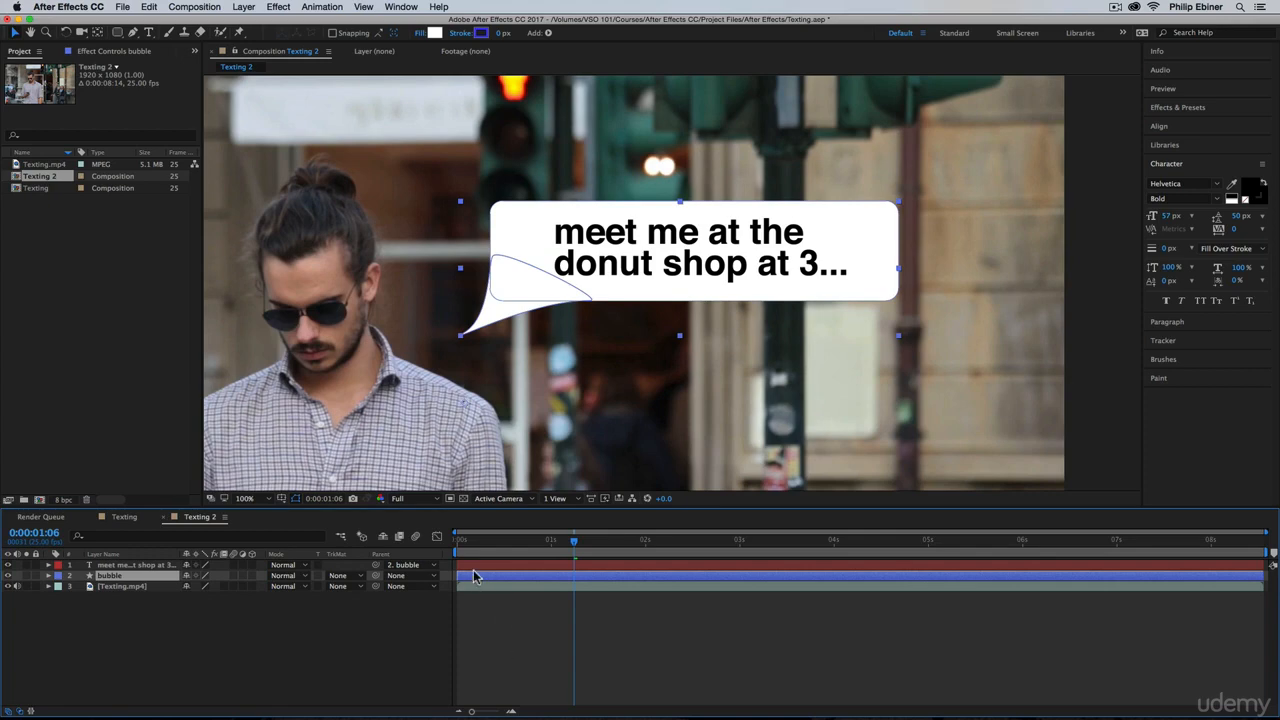
pyautogui.press('r')
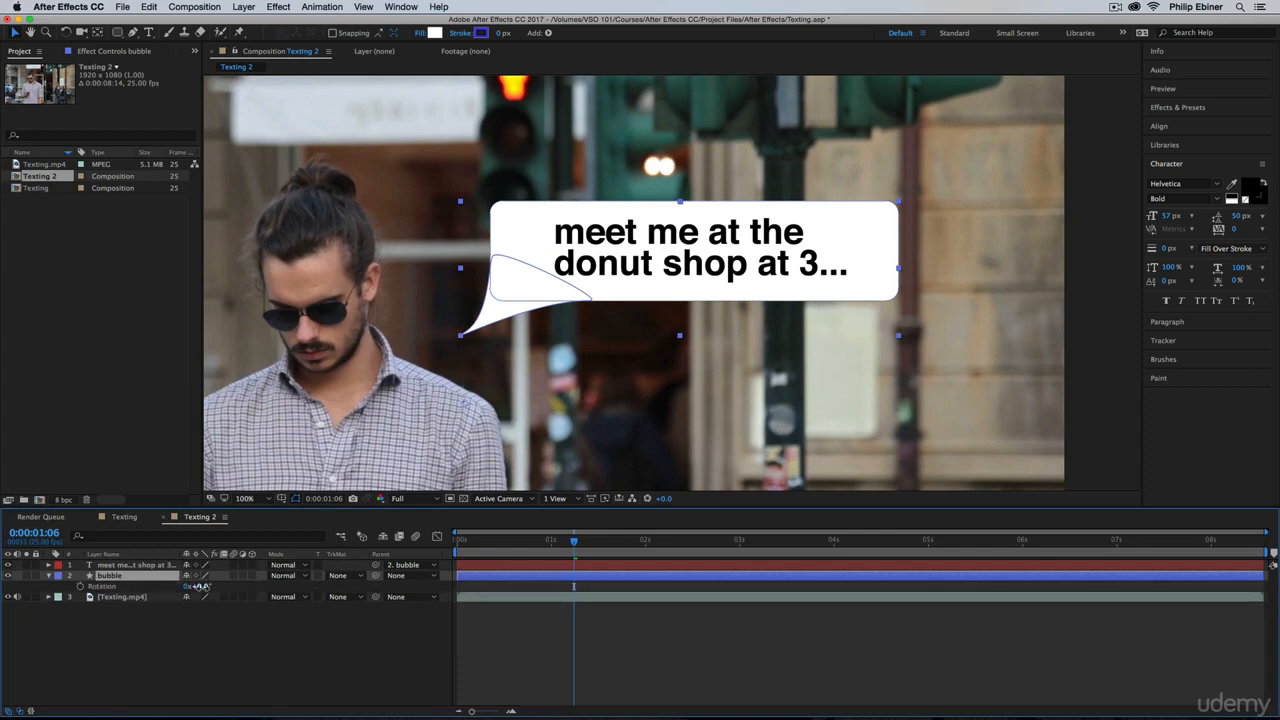
pyautogui.moveTo(205, 587); pyautogui.dragTo(266, 594)
pyautogui.press('super+z')
pyautogui.click(99, 32)
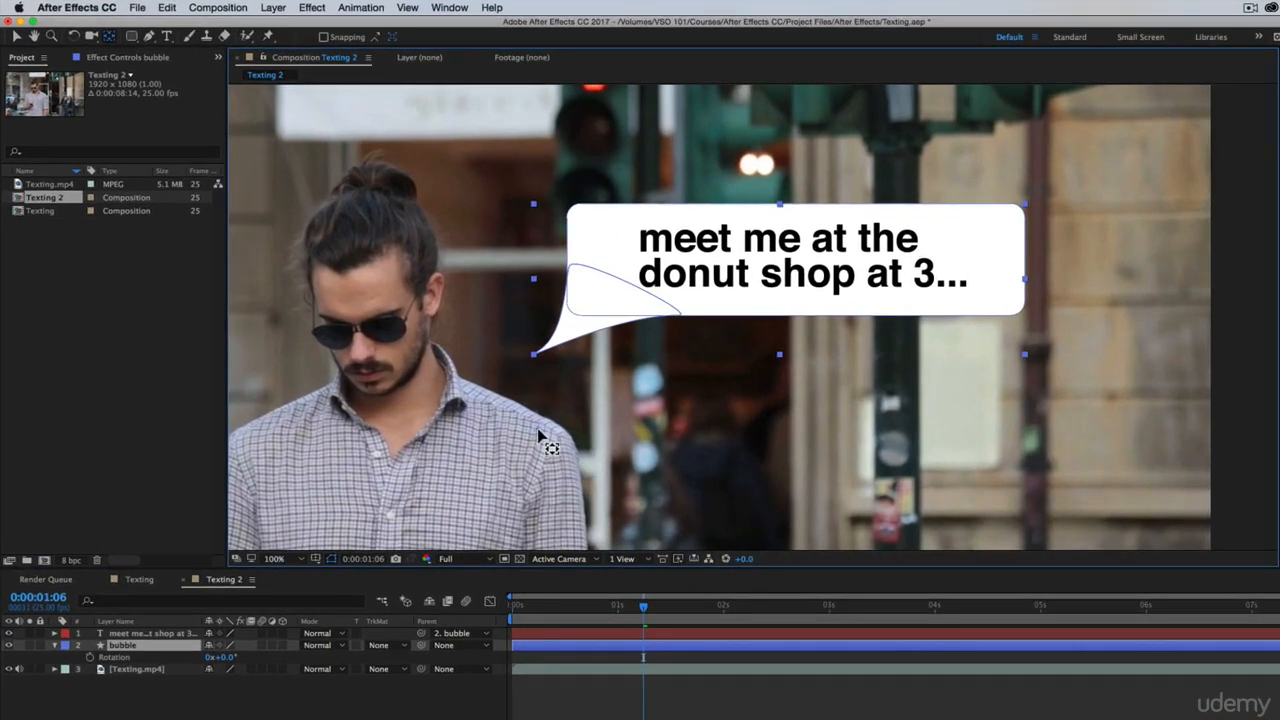
# - Keyframe the bubble layer's Rotation from 107° at 0:00:00:00 to 0° at 0:00:01:00
pyautogui.click(90, 657)
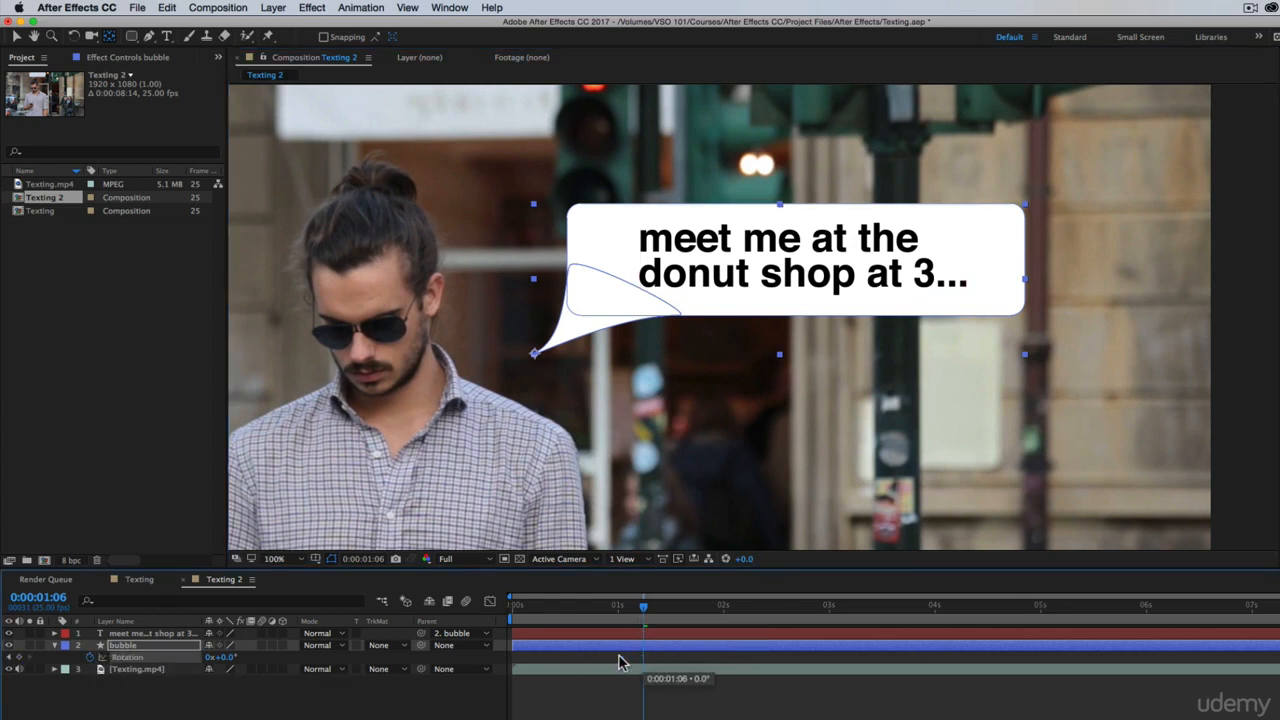
pyautogui.moveTo(621, 606); pyautogui.dragTo(443, 620)
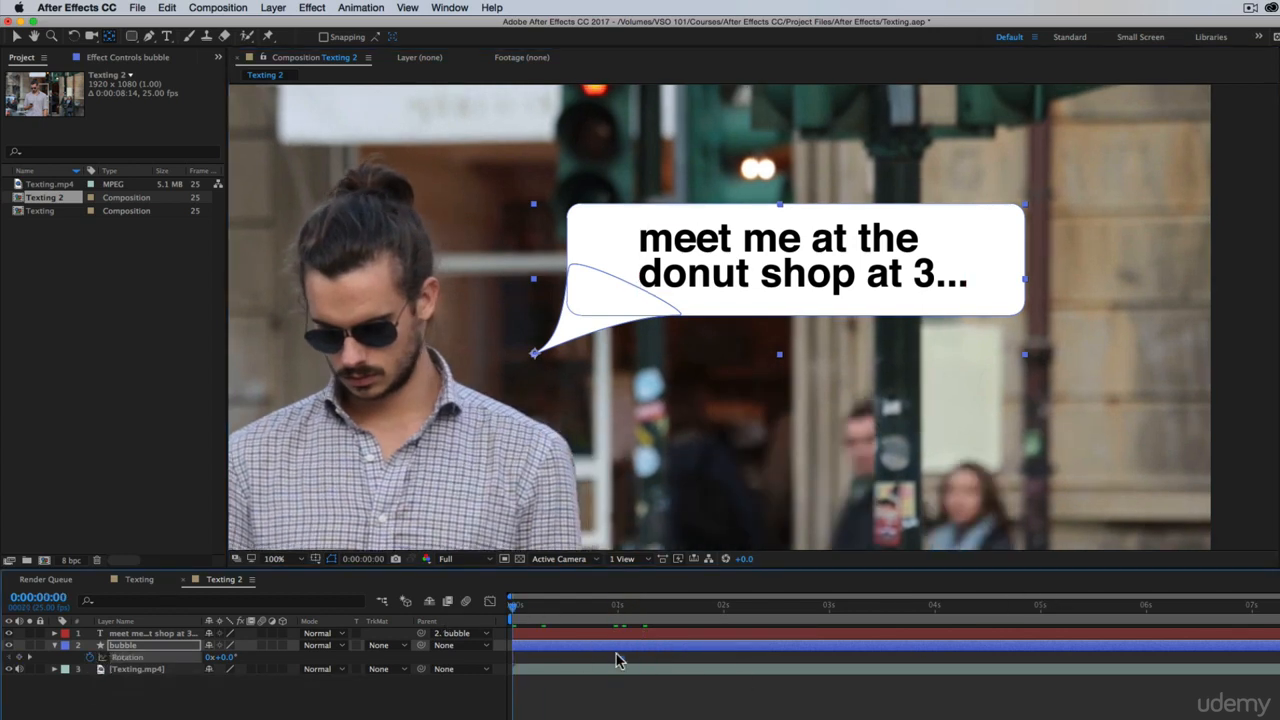
pyautogui.moveTo(234, 659); pyautogui.dragTo(302, 660)
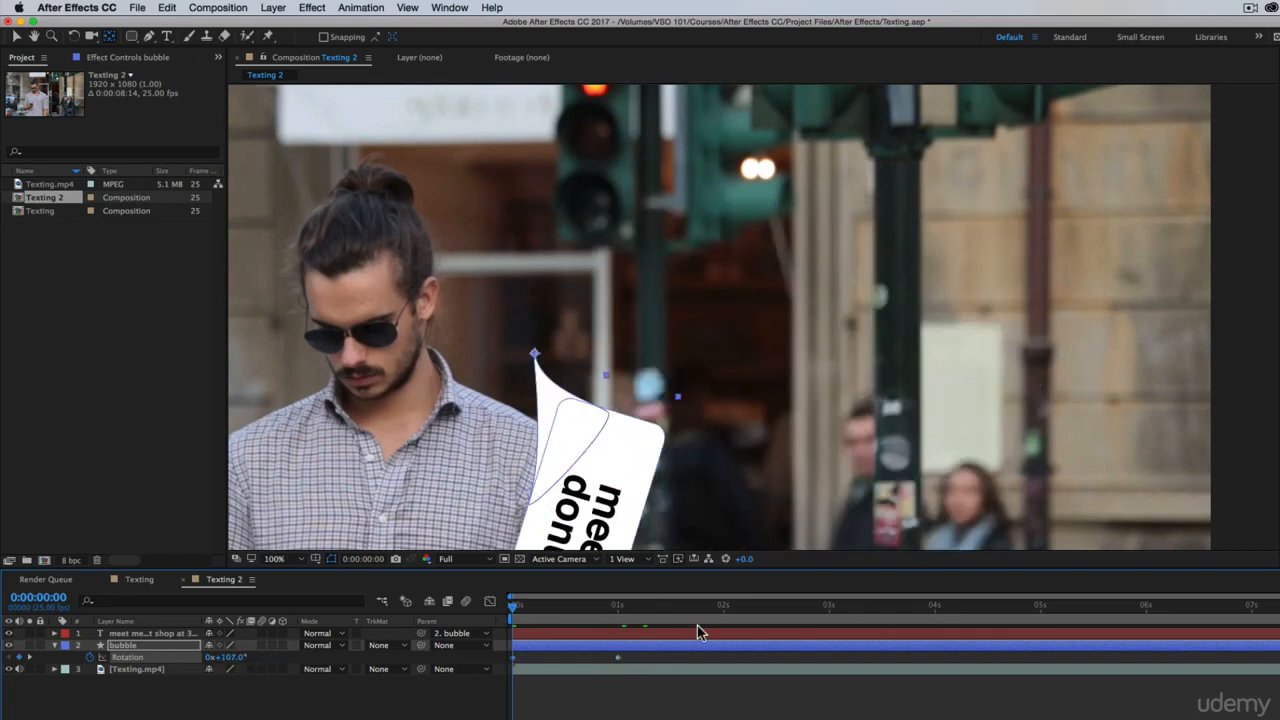
# - Keyframe the bubble layer's Scale from 0% at 0:00:00:00 to 100% at 0:00:01:00
pyautogui.press('s')
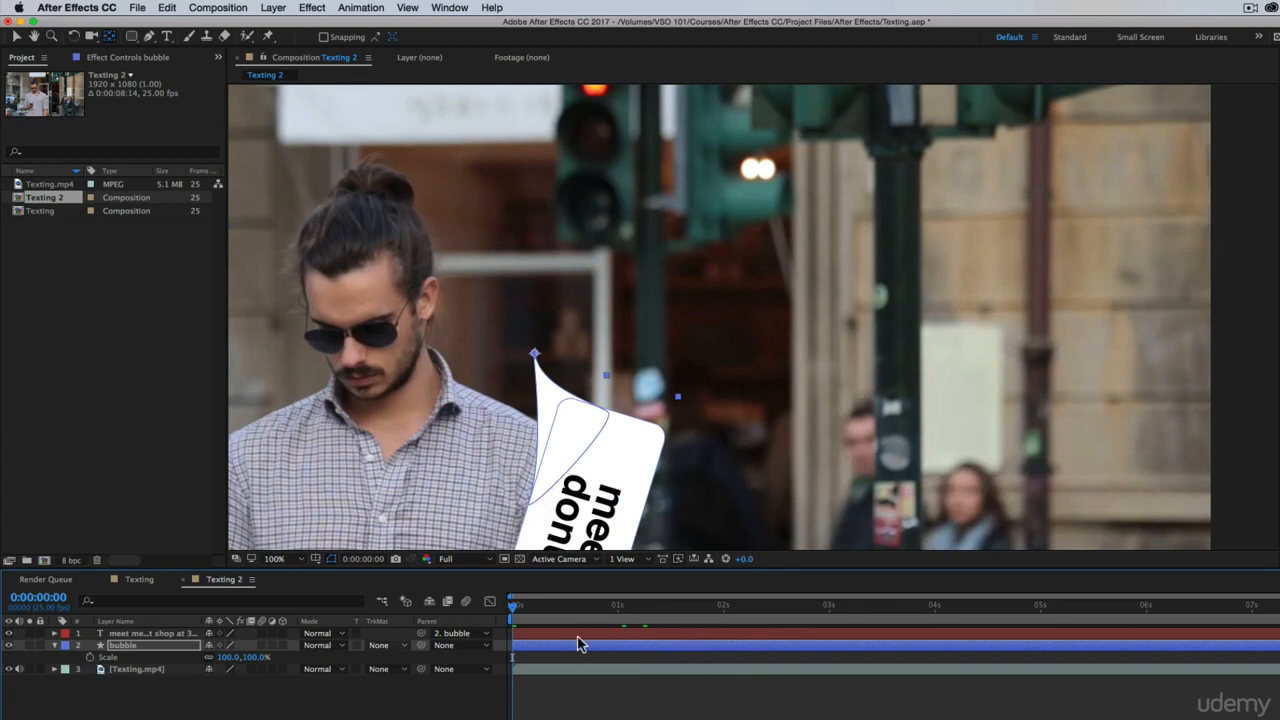
pyautogui.click(620, 608)
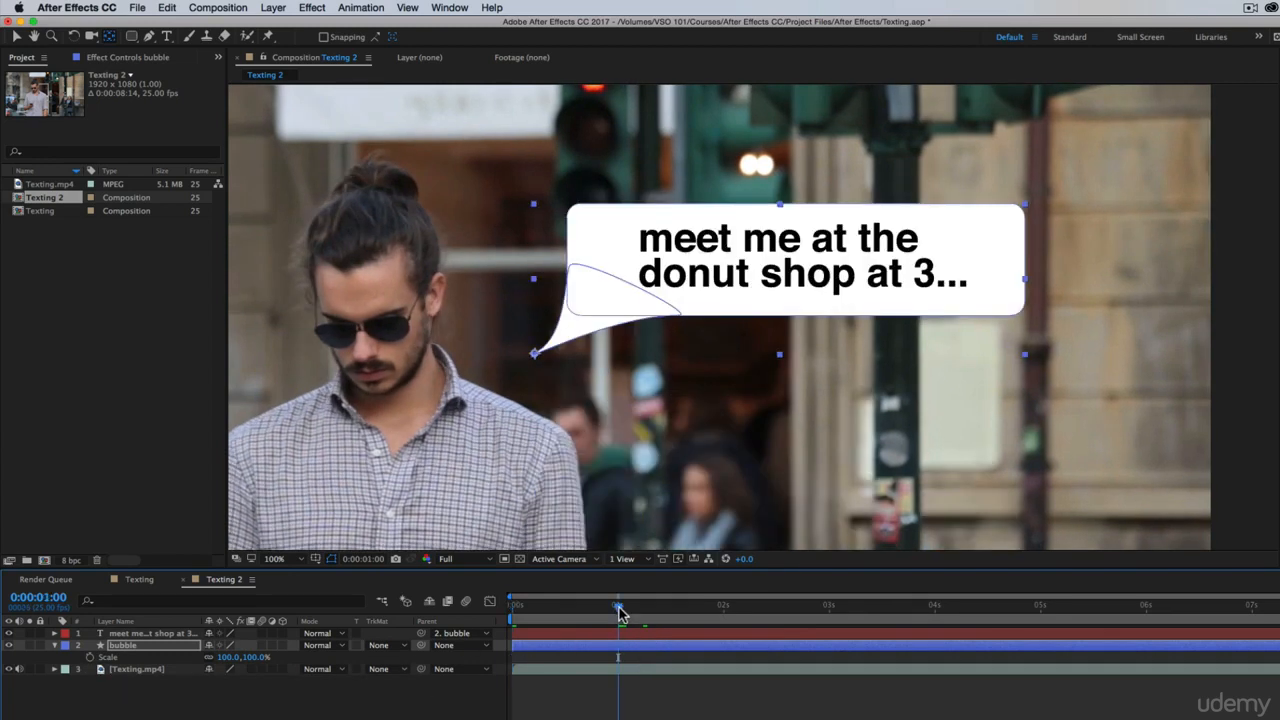
pyautogui.click(89, 657)
pyautogui.press('Home')
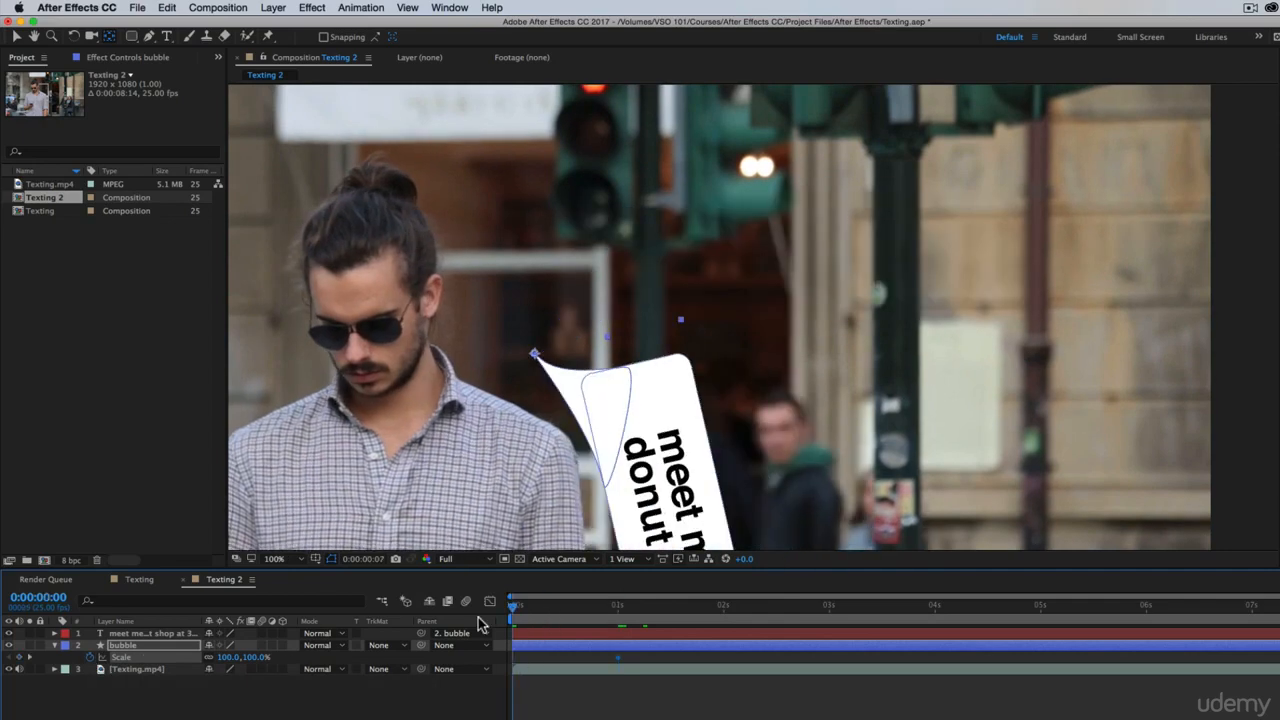
pyautogui.write('0')
pyautogui.press('Return')
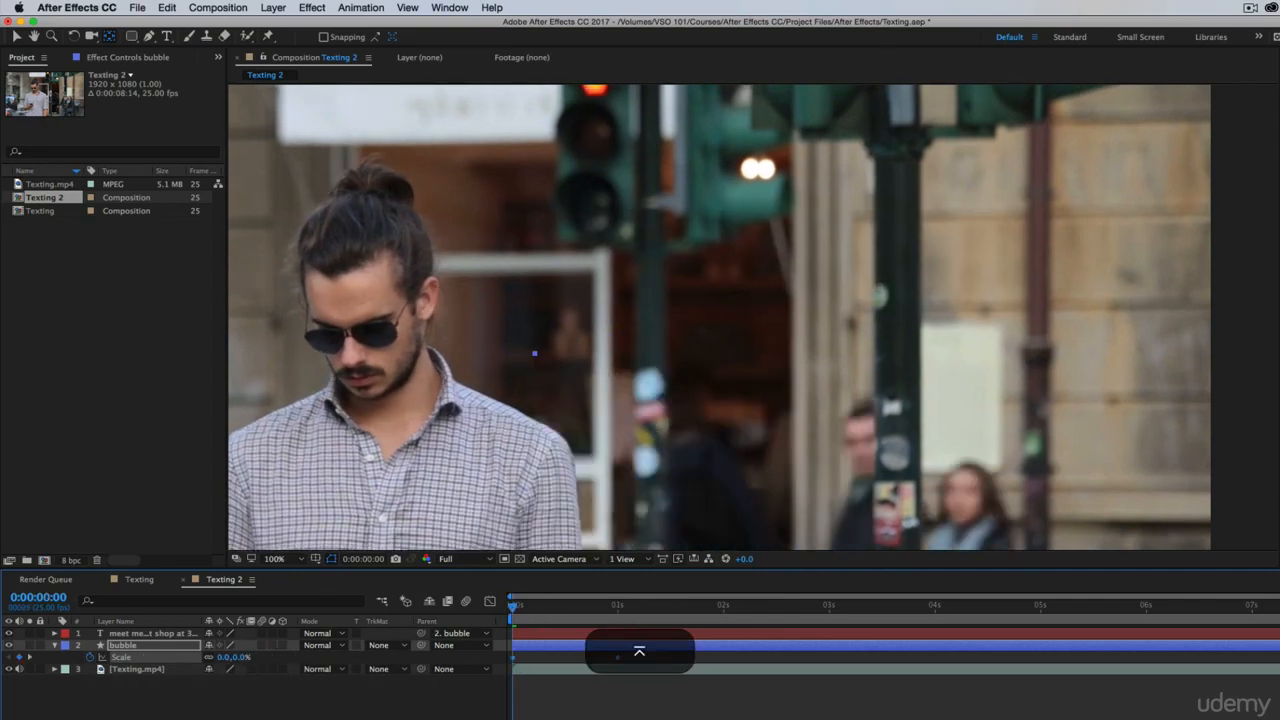
# - Preview the rotating and scaling bubble in Texting 2 and compare it with the bubble animation in the Texting composition
pyautogui.press('space')
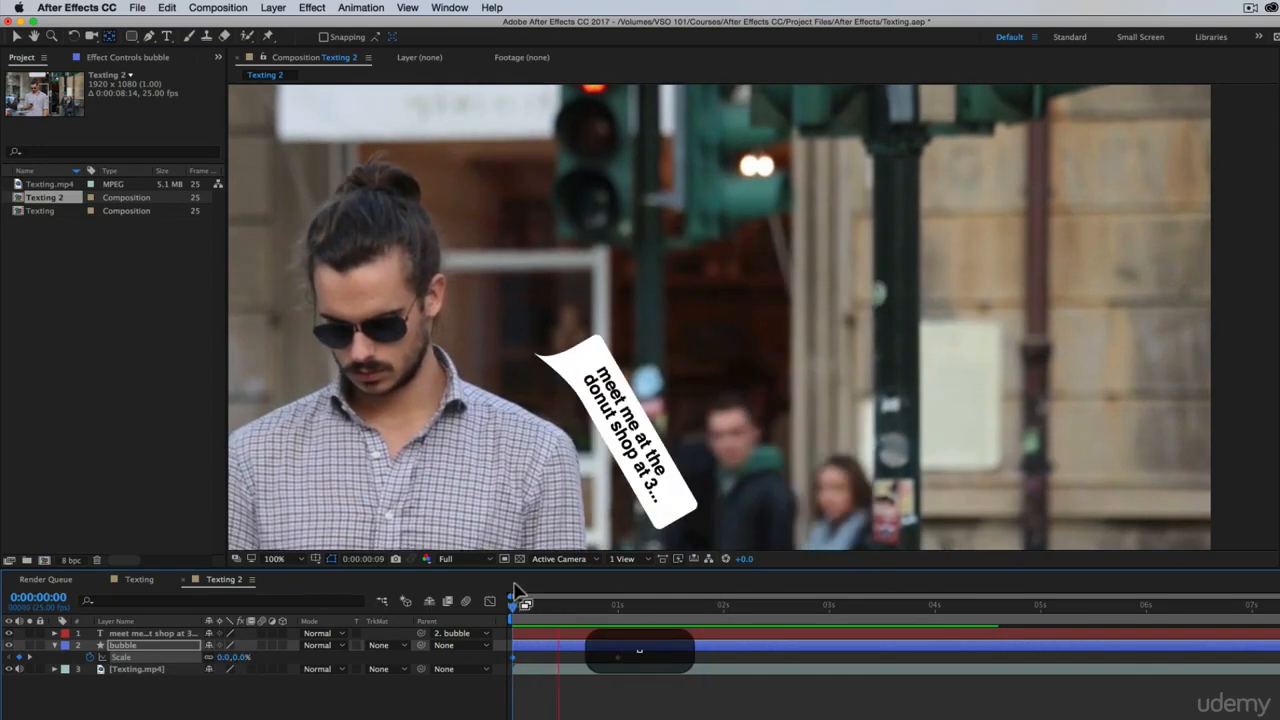
pyautogui.press('space')
pyautogui.click(139, 579)
pyautogui.press('space')
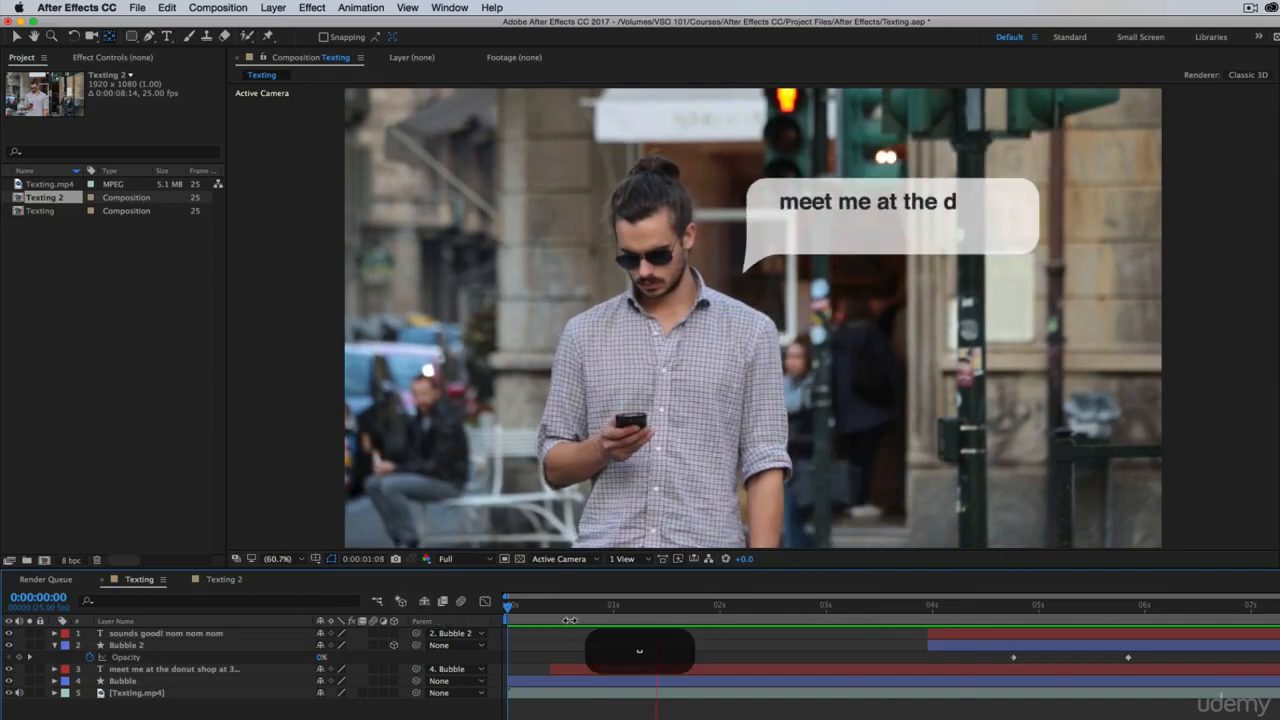
pyautogui.click(523, 606)
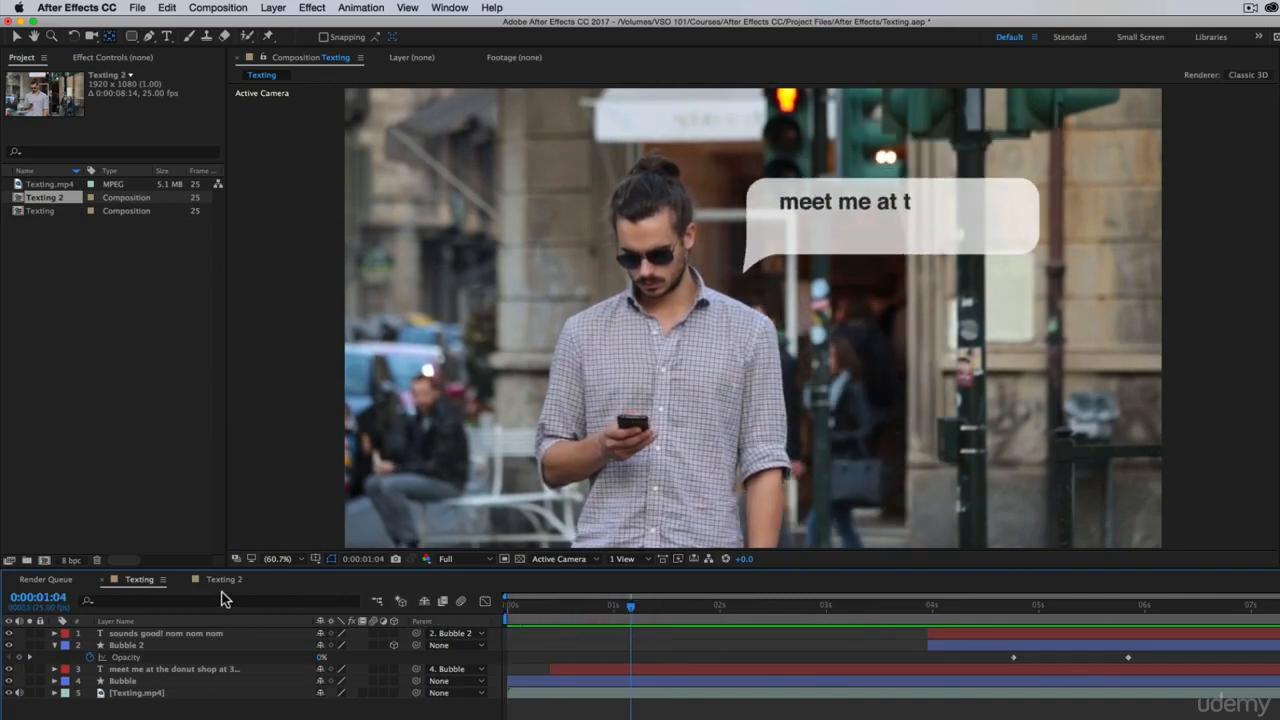
pyautogui.click(222, 580)
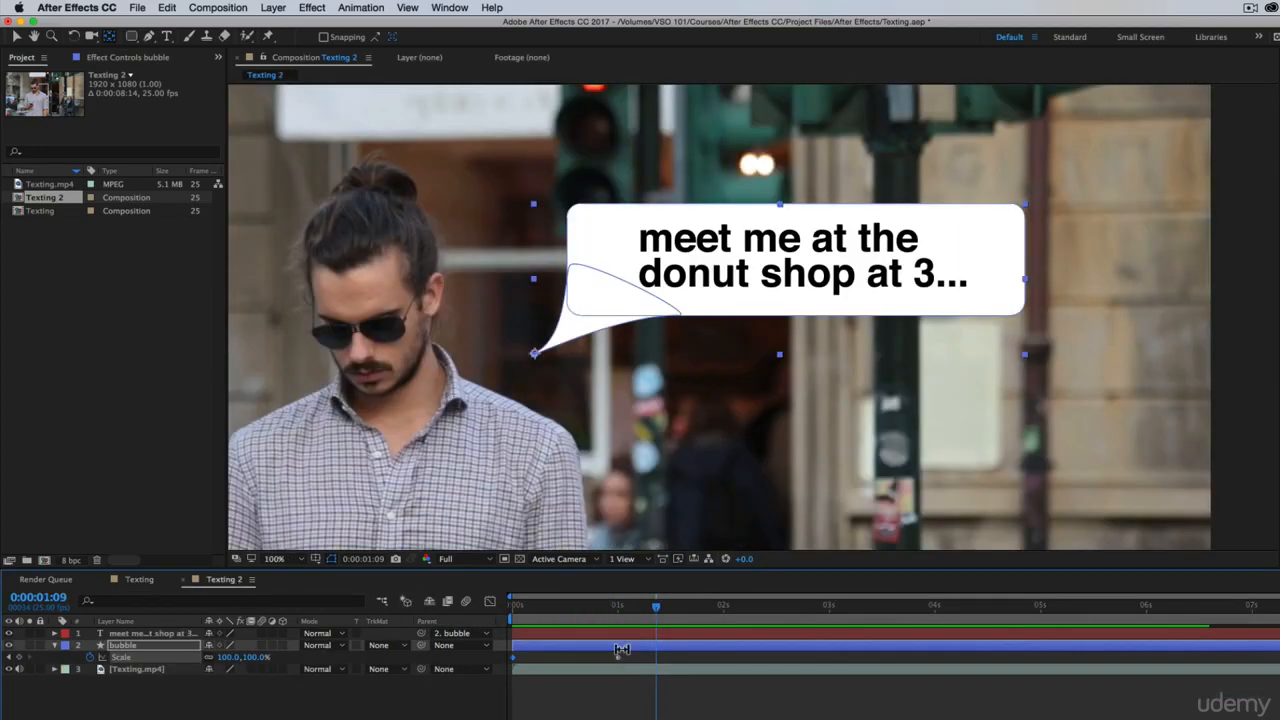
# - Apply Easy Ease to all of the bubble layer's Scale and Rotation keyframes and preview the motion
pyautogui.press('u')
pyautogui.press('u')
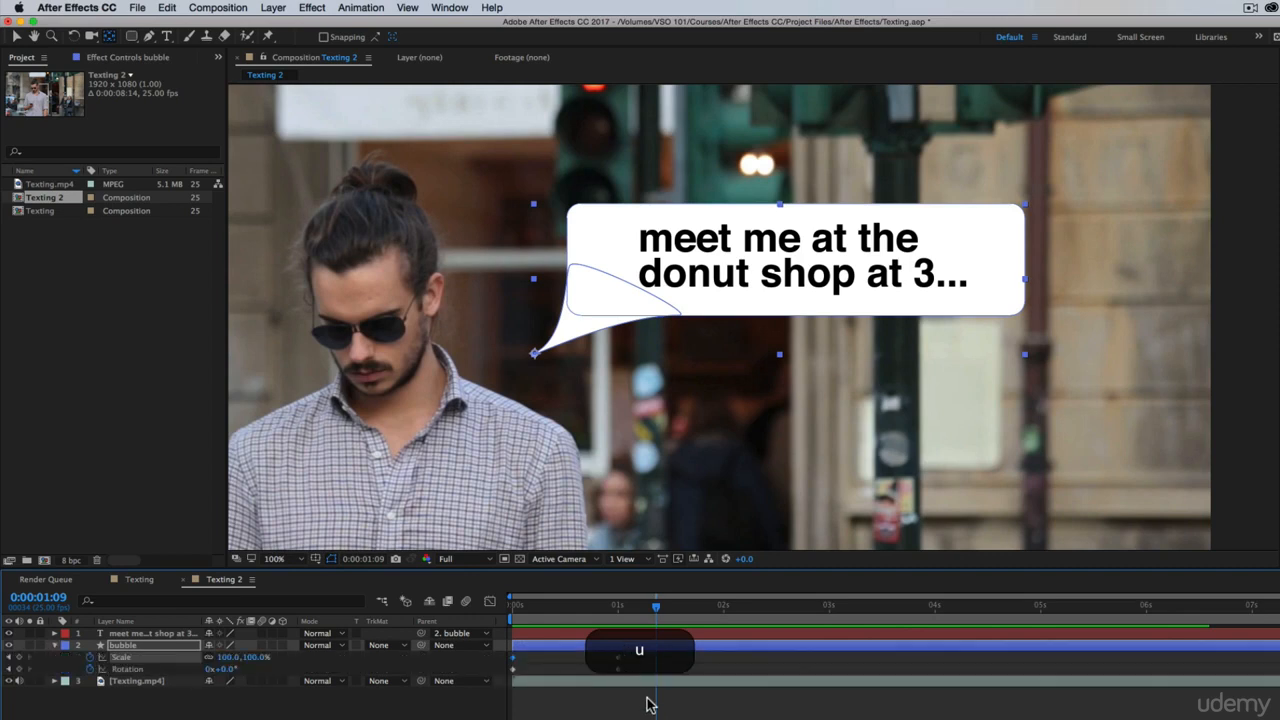
pyautogui.moveTo(656, 712); pyautogui.dragTo(588, 676)
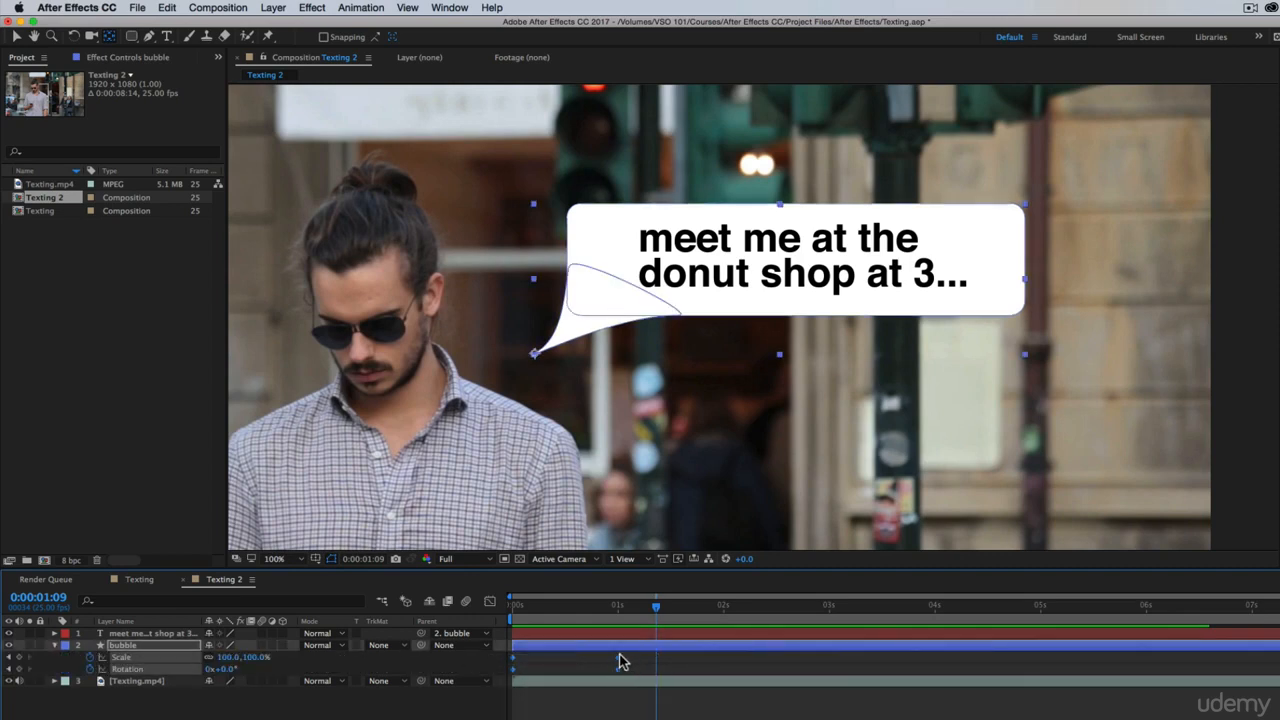
pyautogui.press('F9')
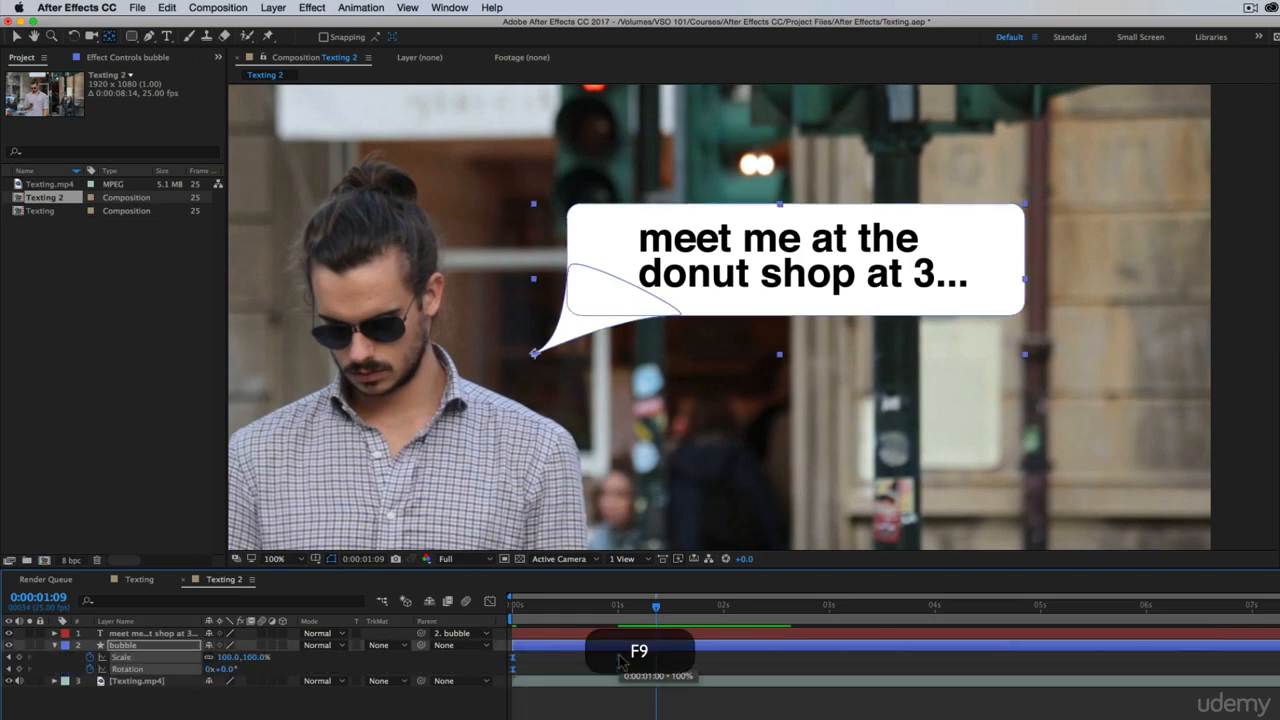
pyautogui.press('space')
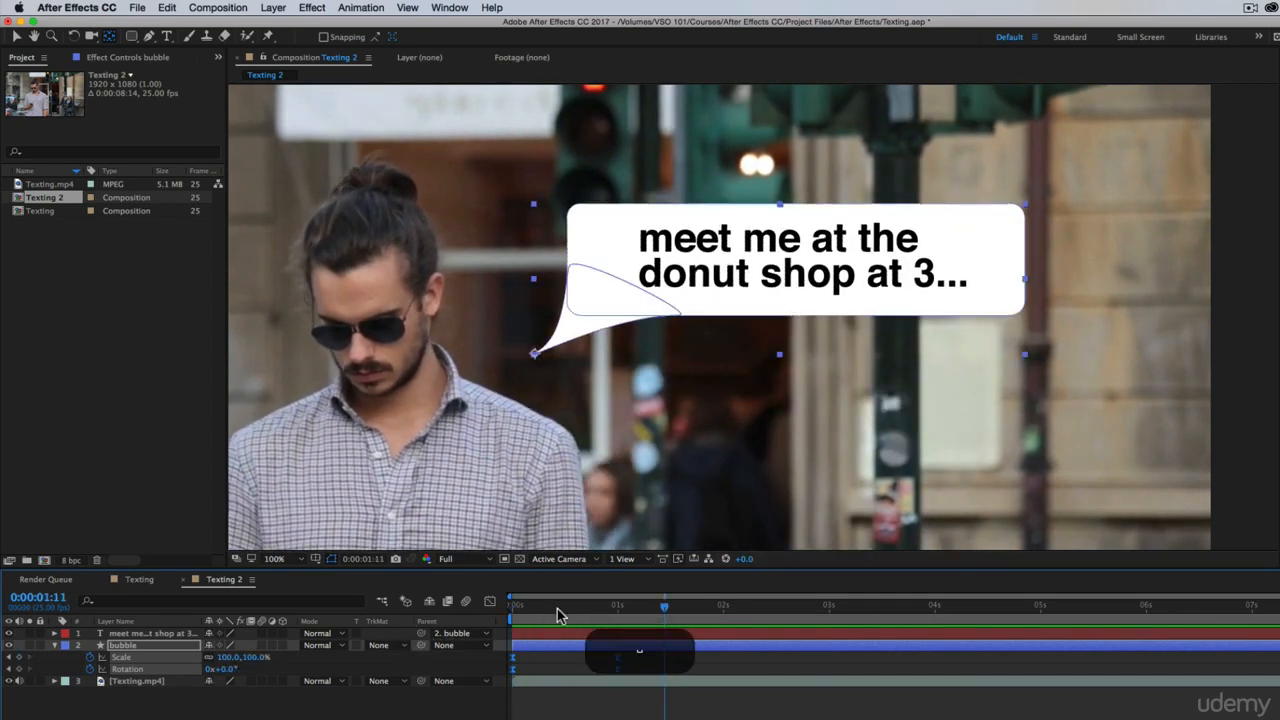
# - Show the speed graph of the Scale and Rotation keyframes and lengthen their ease handles to sharpen the mid-point speed peak
pyautogui.click(557, 608)
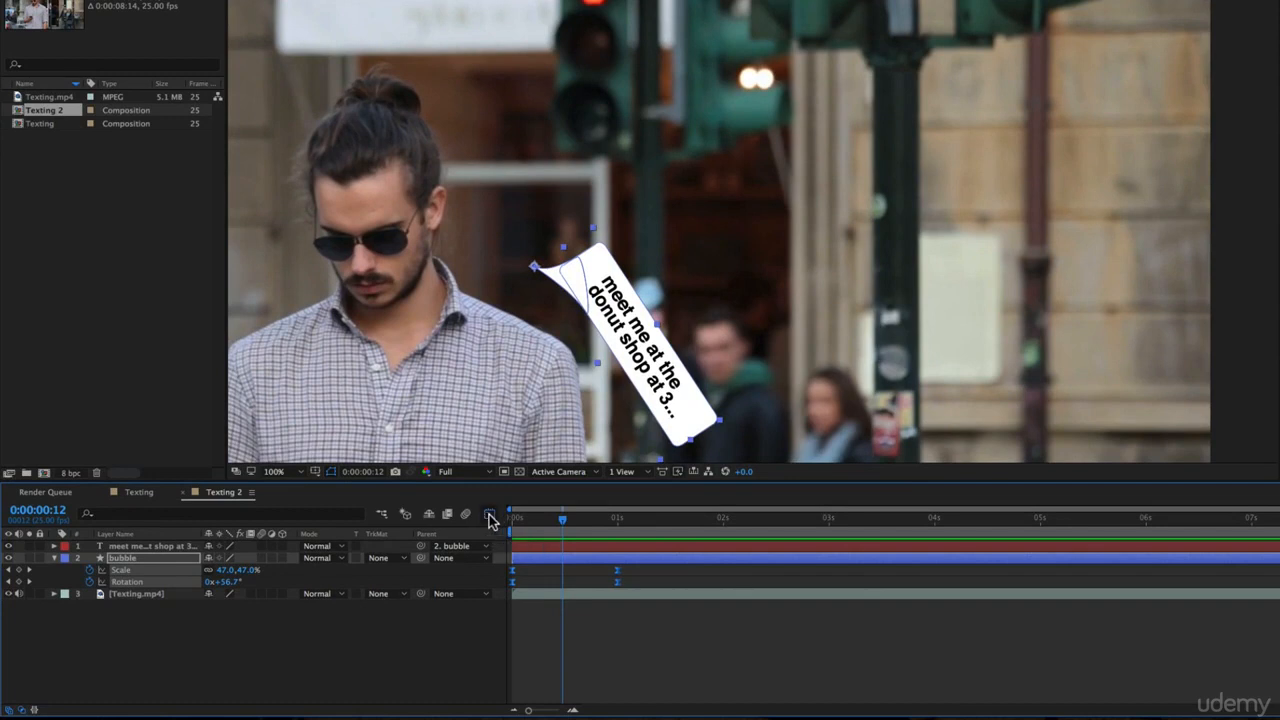
pyautogui.click(489, 515)
pyautogui.click(826, 697)
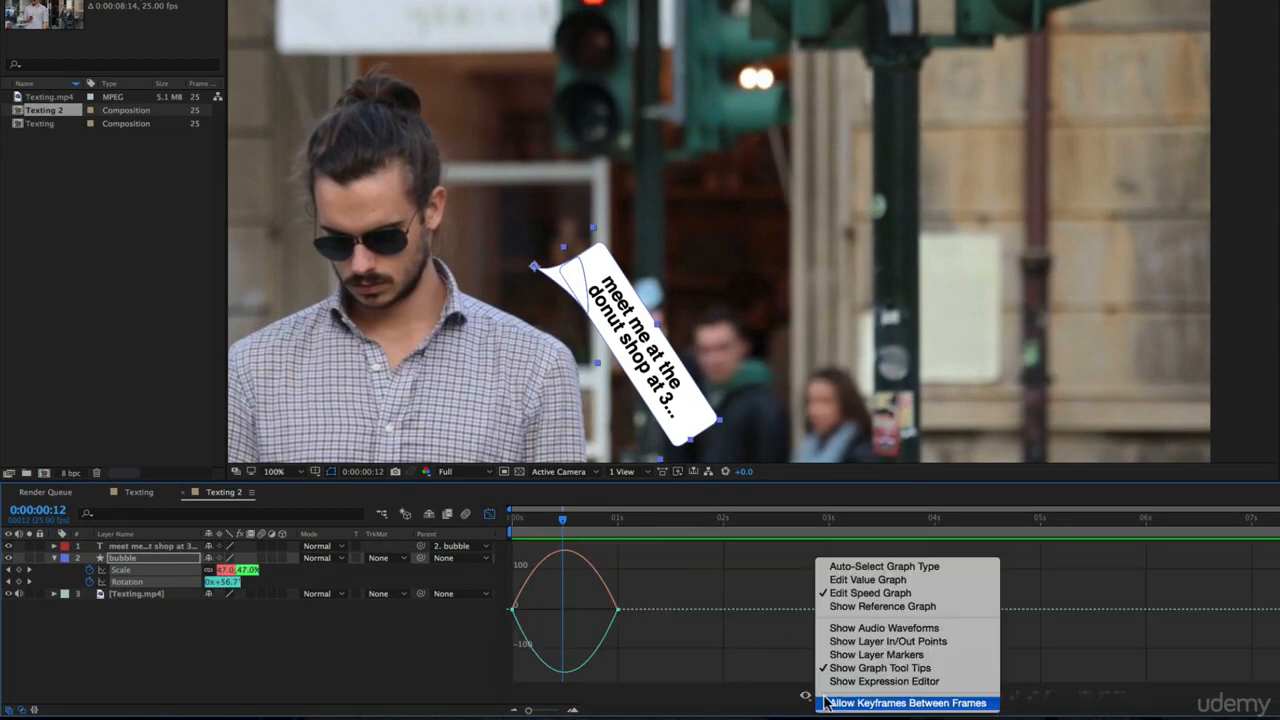
pyautogui.click(830, 591)
pyautogui.click(588, 614)
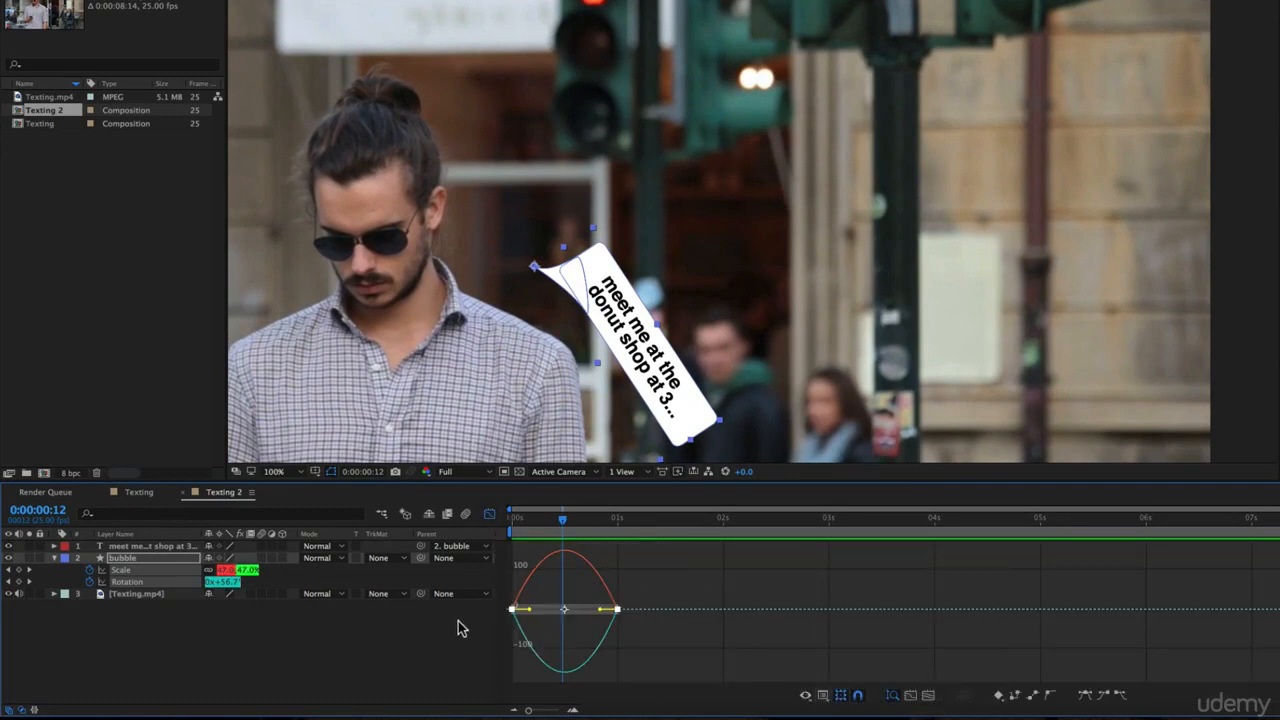
pyautogui.moveTo(530, 612); pyautogui.dragTo(590, 609)
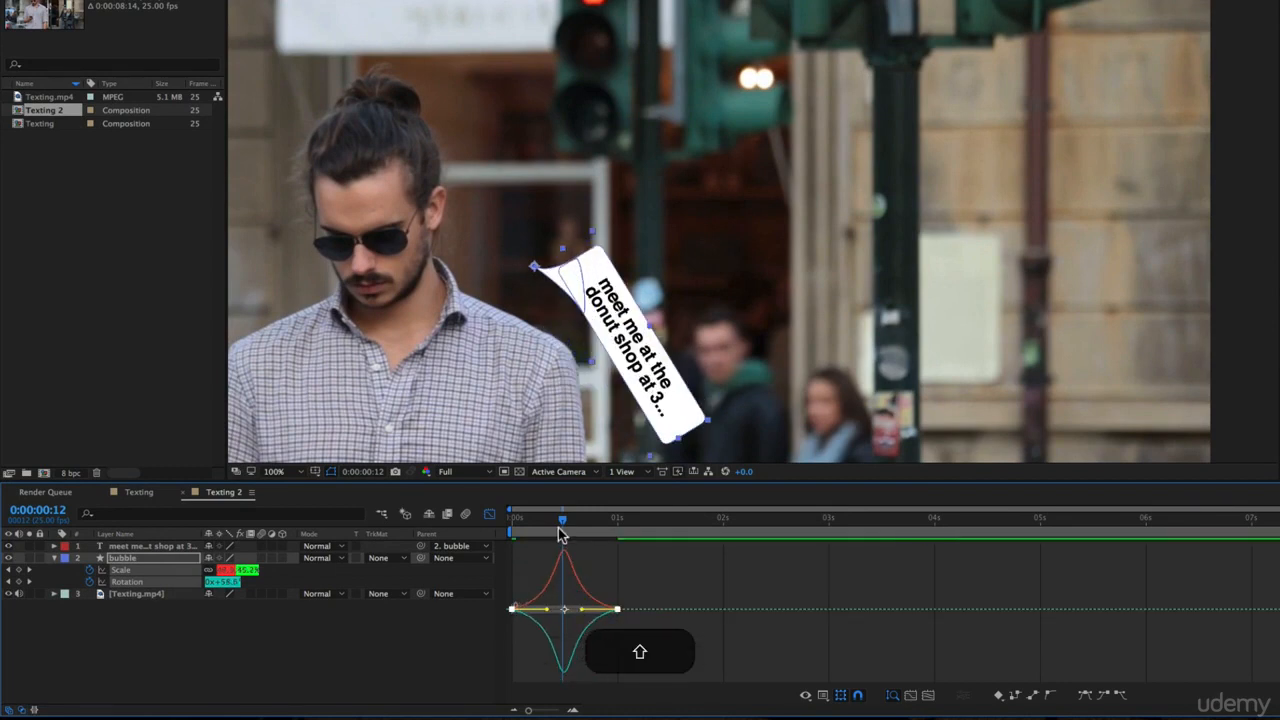
# - Play and scrub the eased bubble animation in Texting 2, checking it against the Texting composition
pyautogui.press('Home')
pyautogui.press('space')
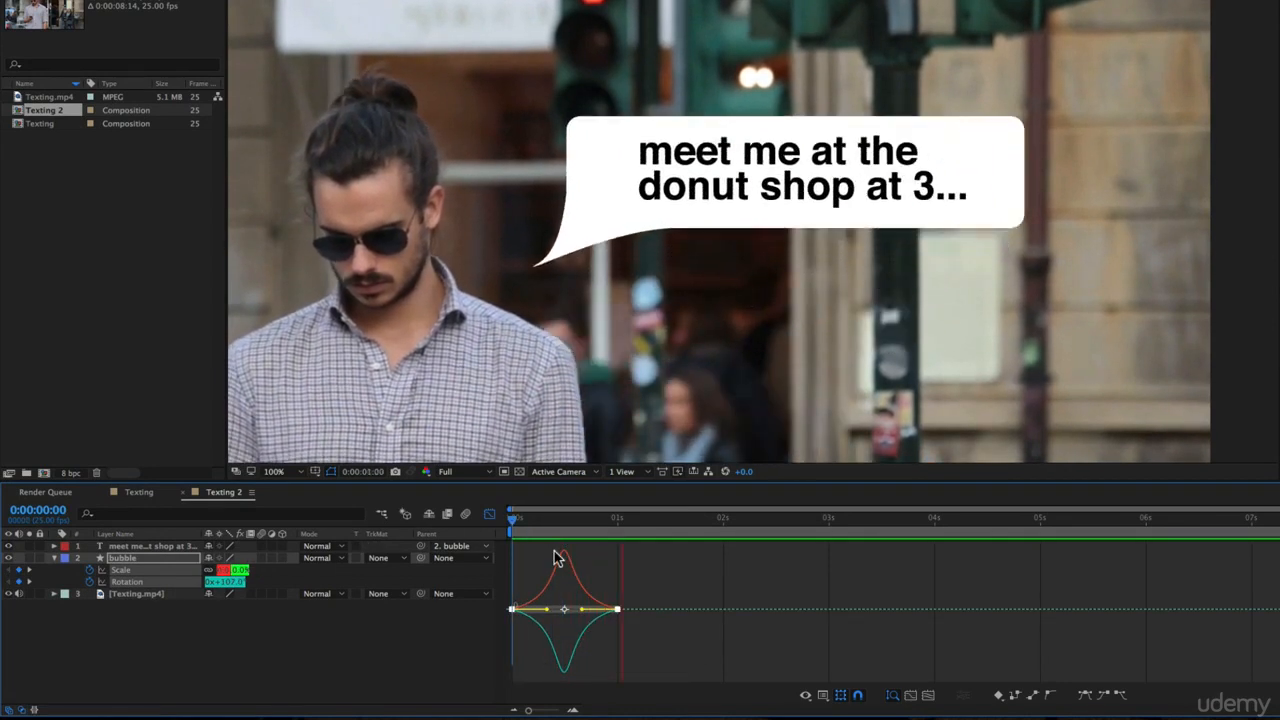
pyautogui.moveTo(530, 525); pyautogui.dragTo(664, 519)
pyautogui.click(139, 492)
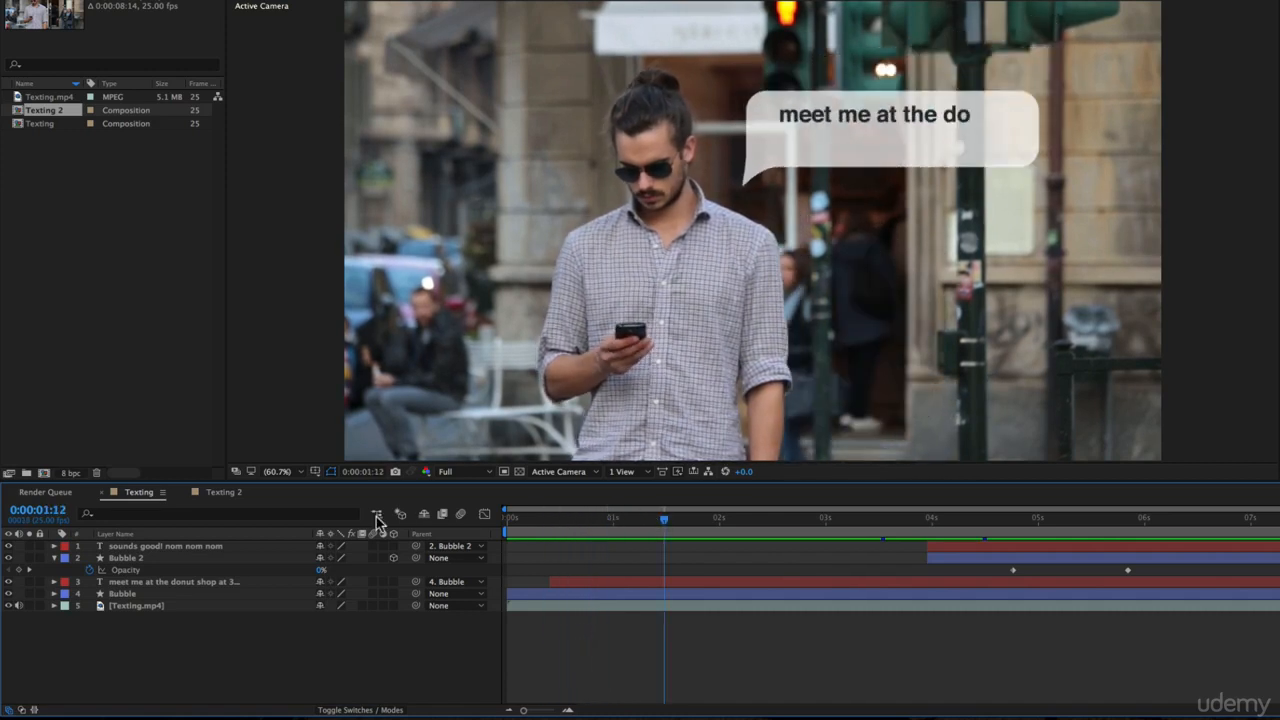
pyautogui.click(226, 492)
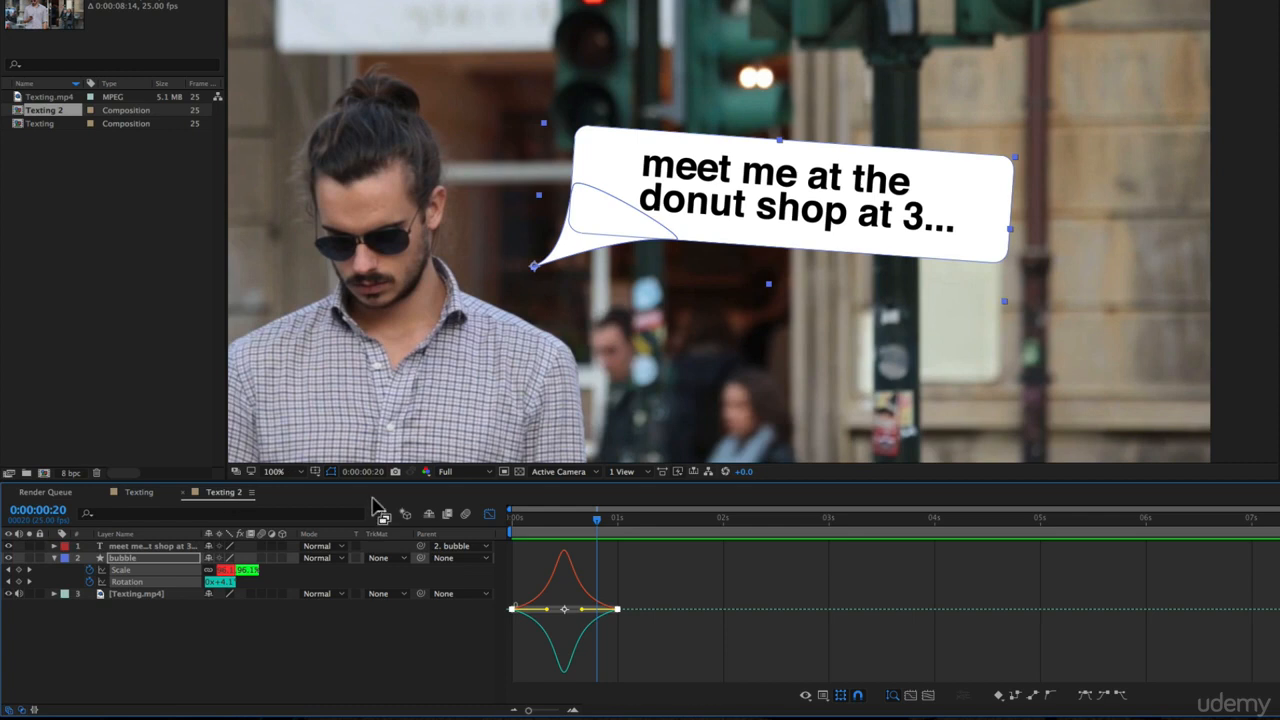
# - Switch to the value graph and raise the incoming handle of the Scale keyframe at 0:00:01:00 so the bubble overshoots 100%
pyautogui.click(823, 695)
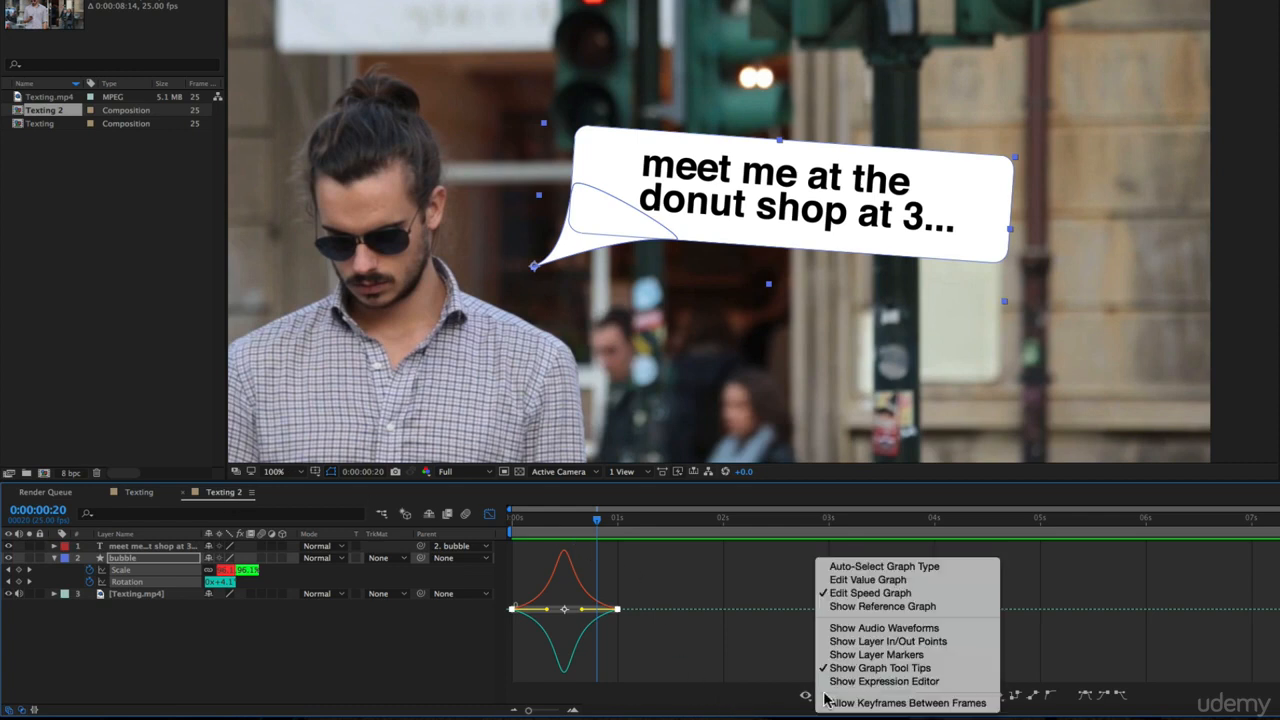
pyautogui.click(895, 580)
pyautogui.click(123, 608)
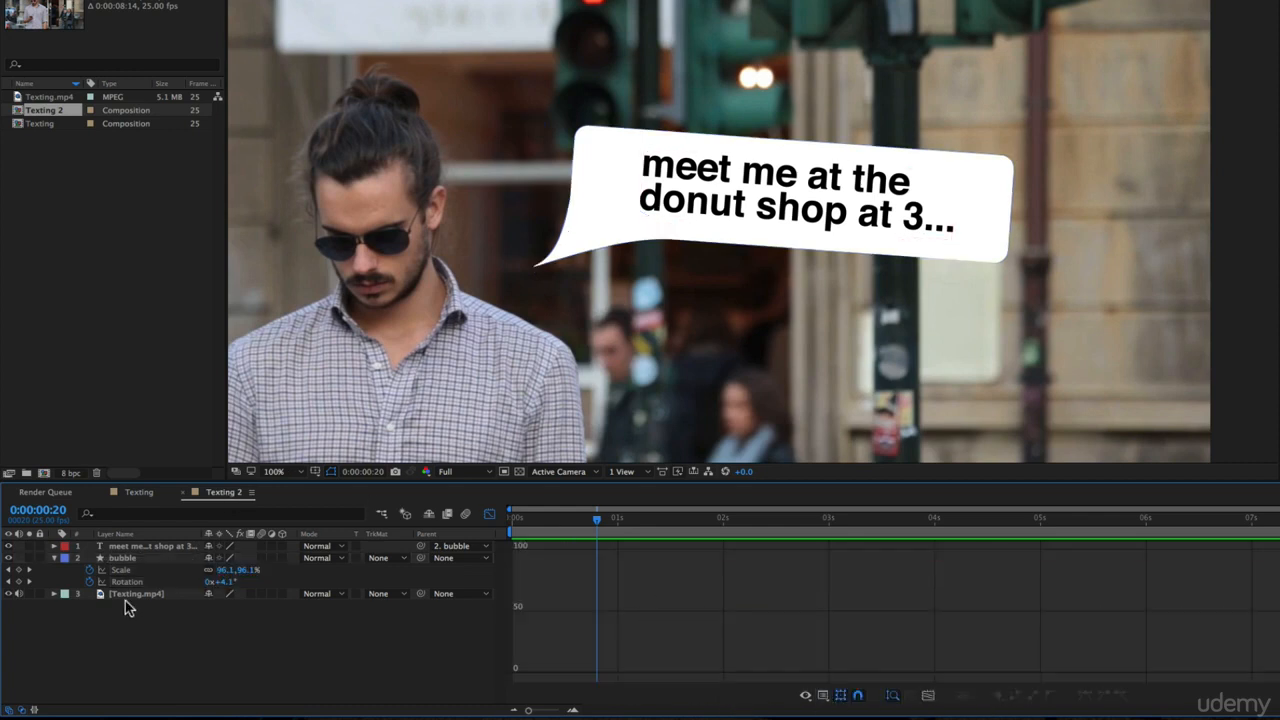
pyautogui.click(124, 571)
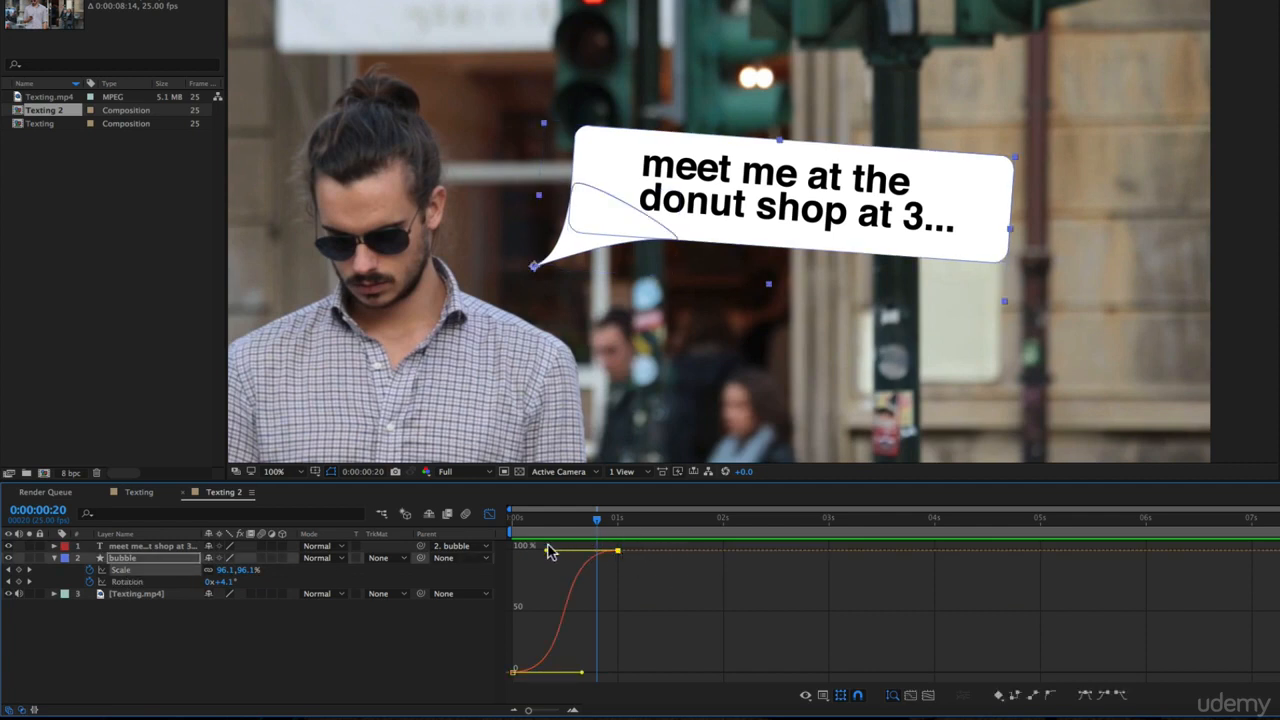
pyautogui.moveTo(548, 558)
pyautogui.mouseDown()
pyautogui.moveTo(543, 529)
pyautogui.moveTo(541, 566)
pyautogui.moveTo(557, 570)
pyautogui.mouseUp()
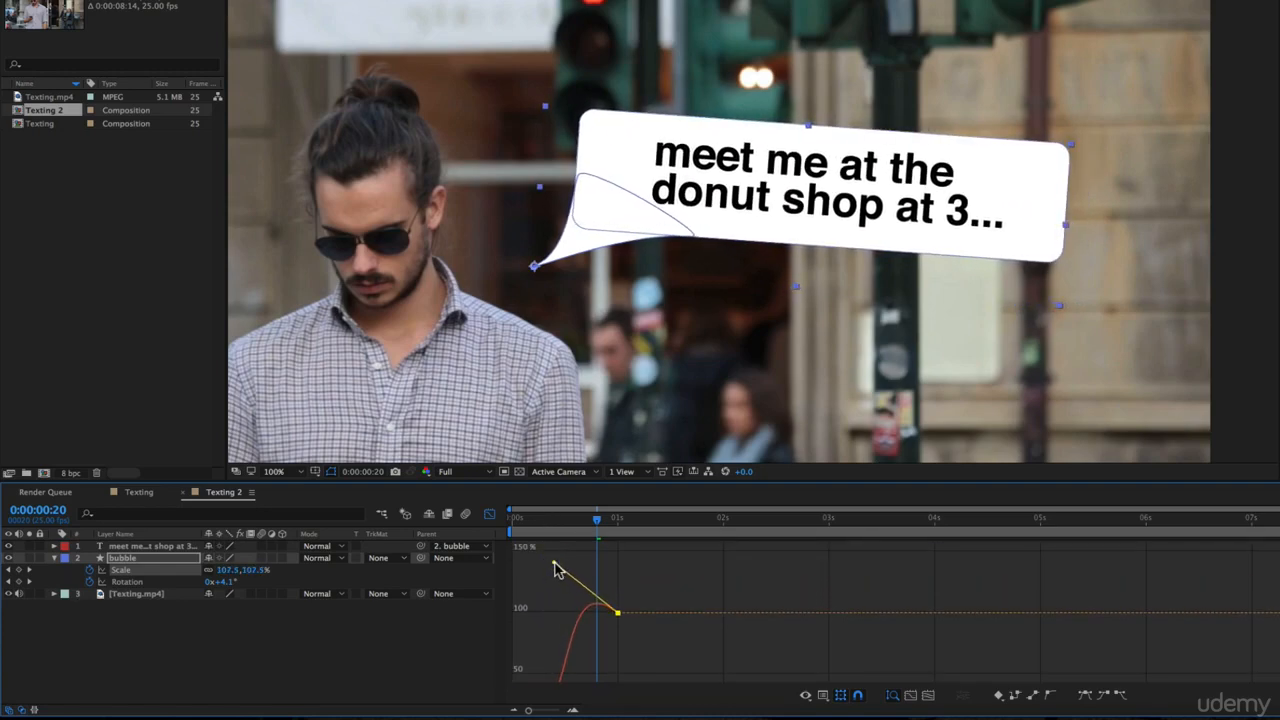
pyautogui.moveTo(534, 522); pyautogui.dragTo(617, 531)
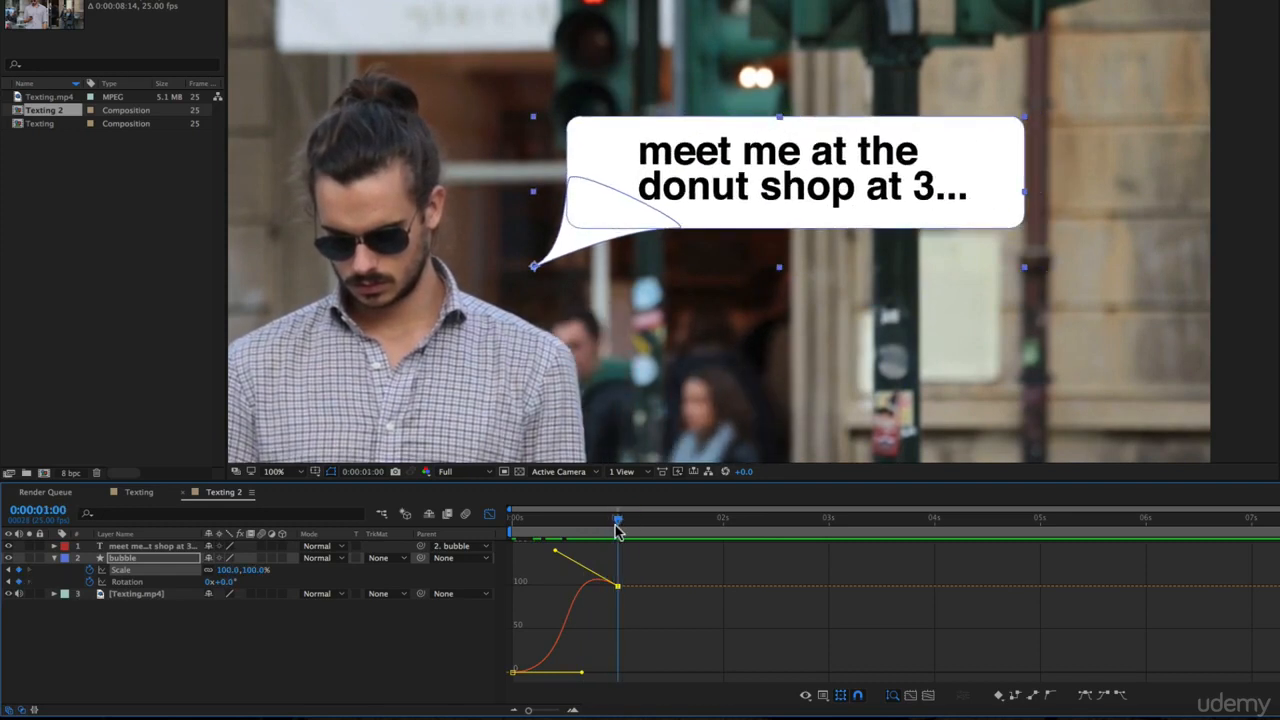
# - Pull the incoming handle of the Rotation keyframe at 0:00:01:00 below 0° for an overshoot, and preview the bubble's bounce
pyautogui.click(145, 583)
pyautogui.moveTo(621, 678)
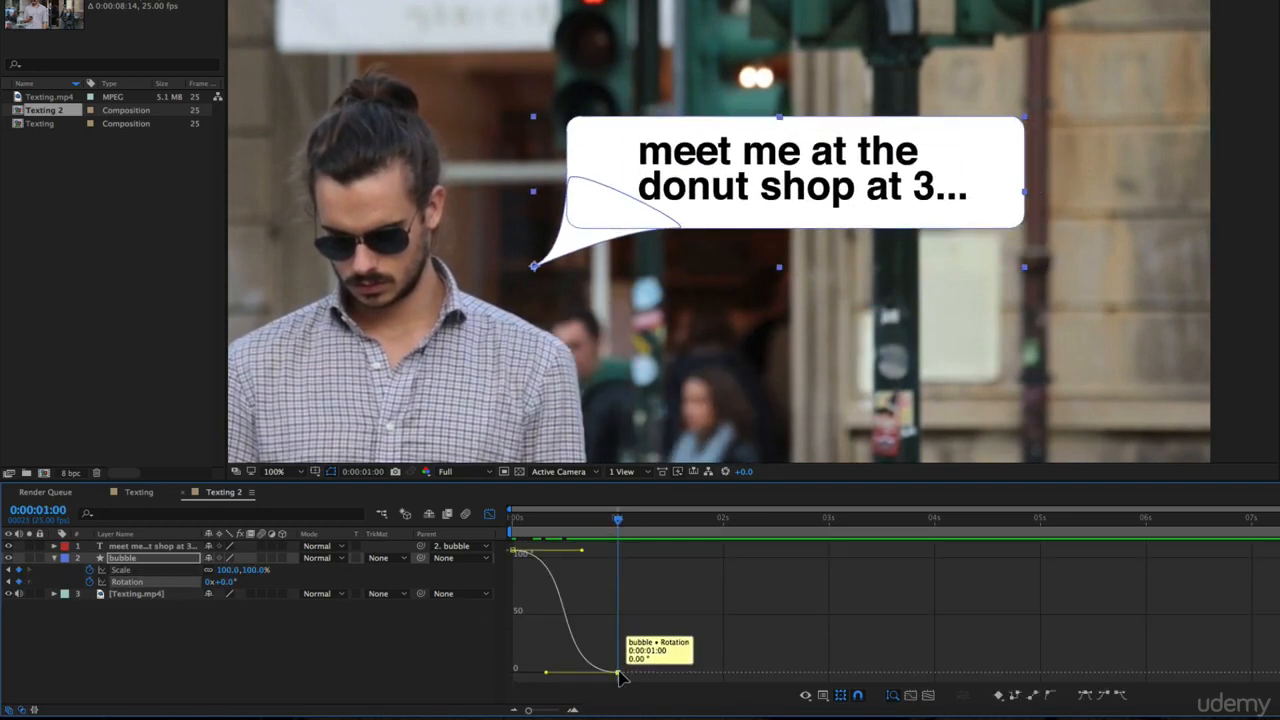
pyautogui.moveTo(546, 673)
pyautogui.mouseDown()
pyautogui.moveTo(529, 705)
pyautogui.moveTo(547, 684)
pyautogui.mouseUp()
pyautogui.moveTo(527, 519); pyautogui.dragTo(500, 520)
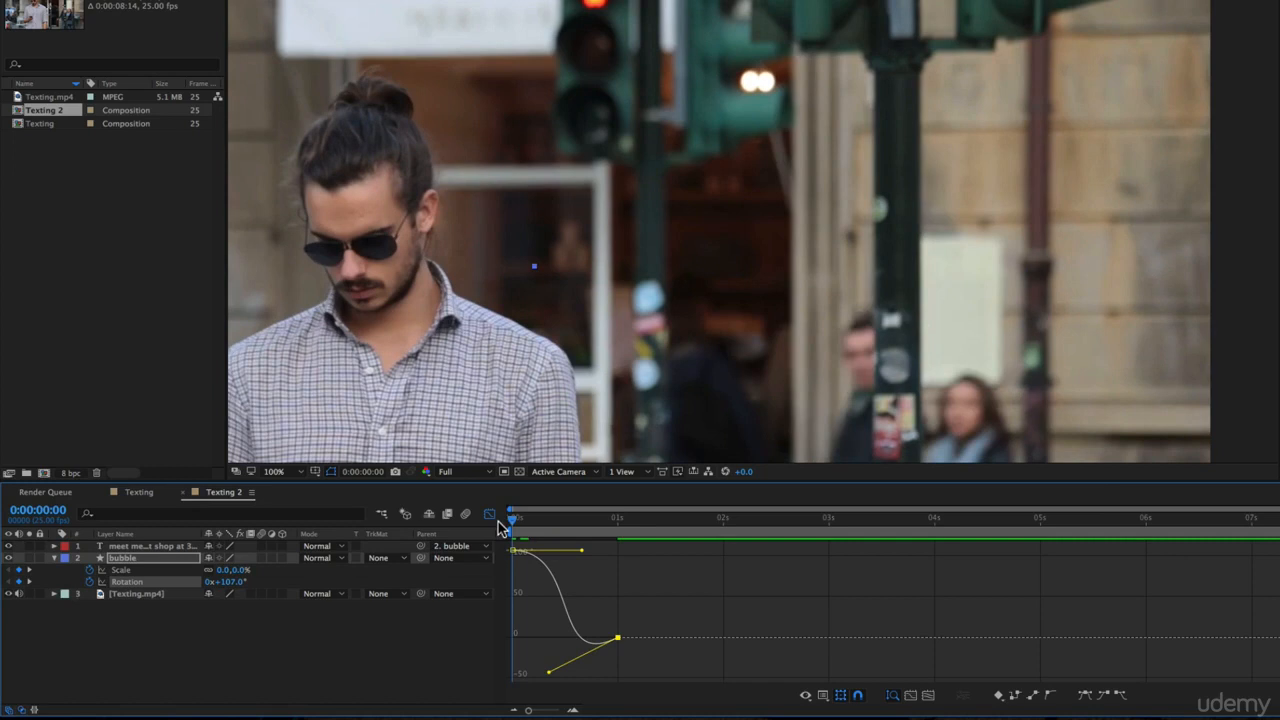
pyautogui.moveTo(514, 527); pyautogui.dragTo(620, 548)
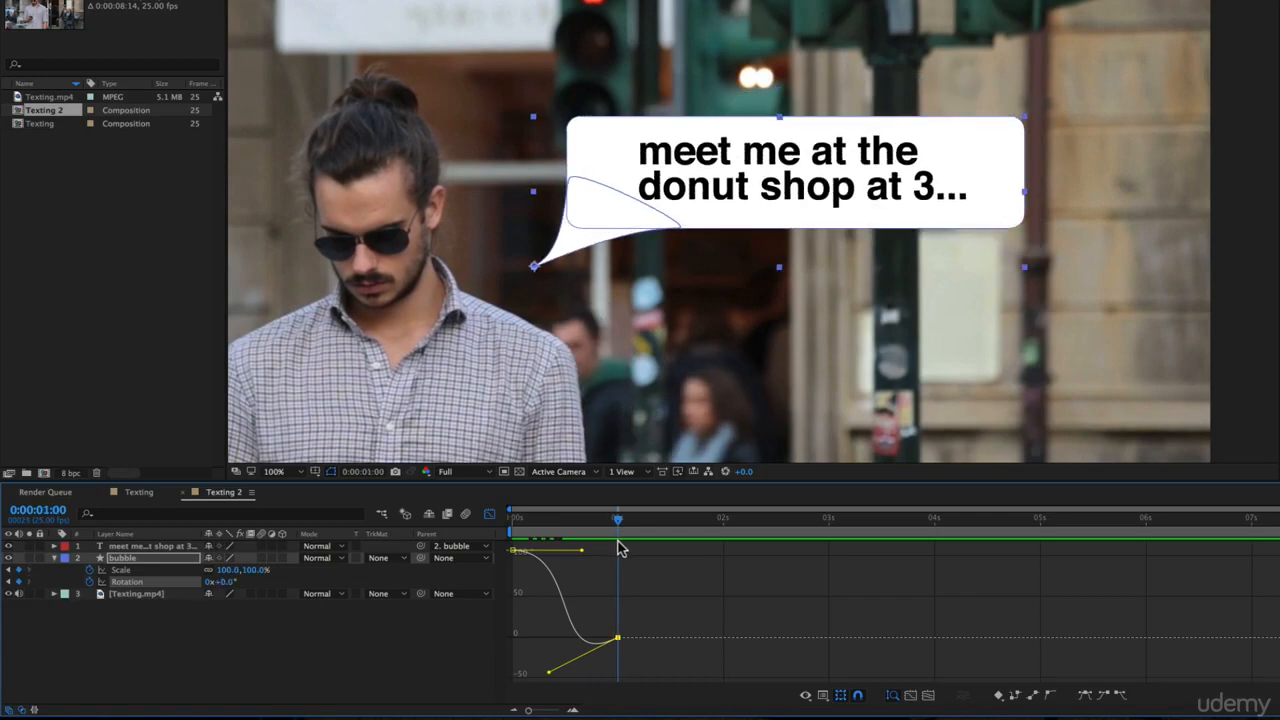
pyautogui.press('space')
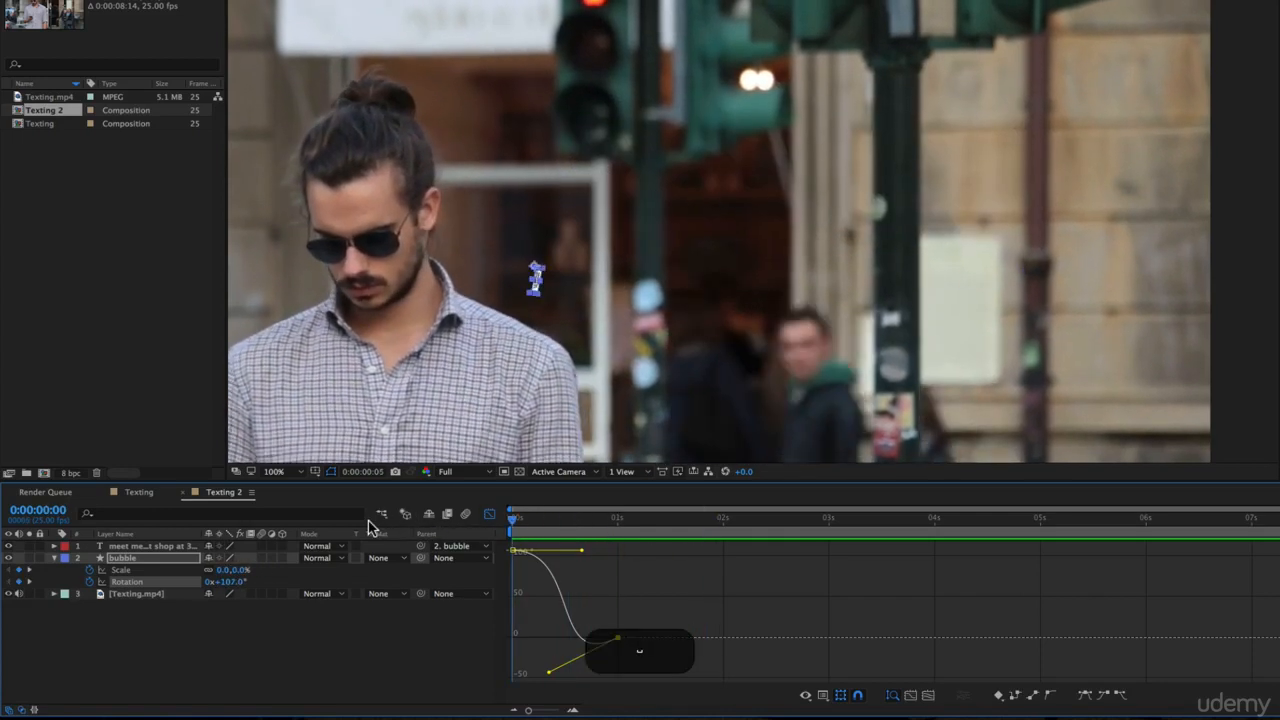
pyautogui.press('space')
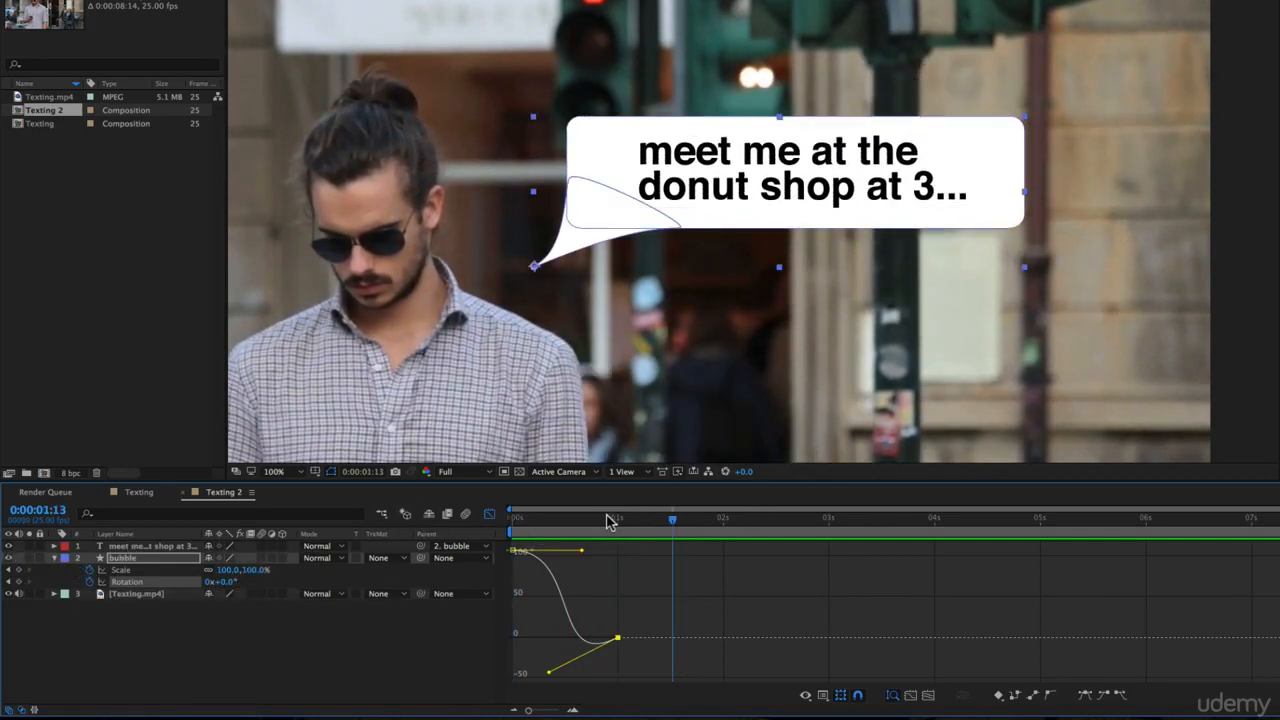
pyautogui.press('Home')
pyautogui.press('space')
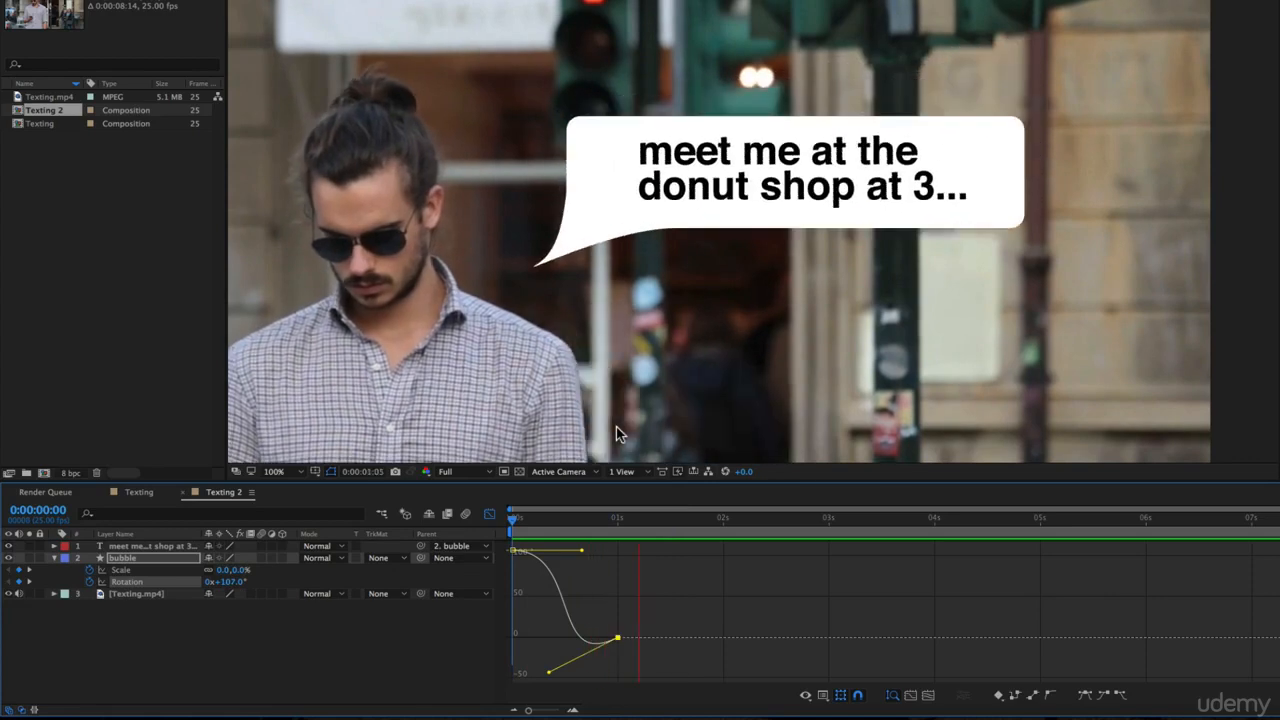
# - Close the Graph Editor and examine how the message types on inside the bubble in the Texting composition
pyautogui.click(489, 513)
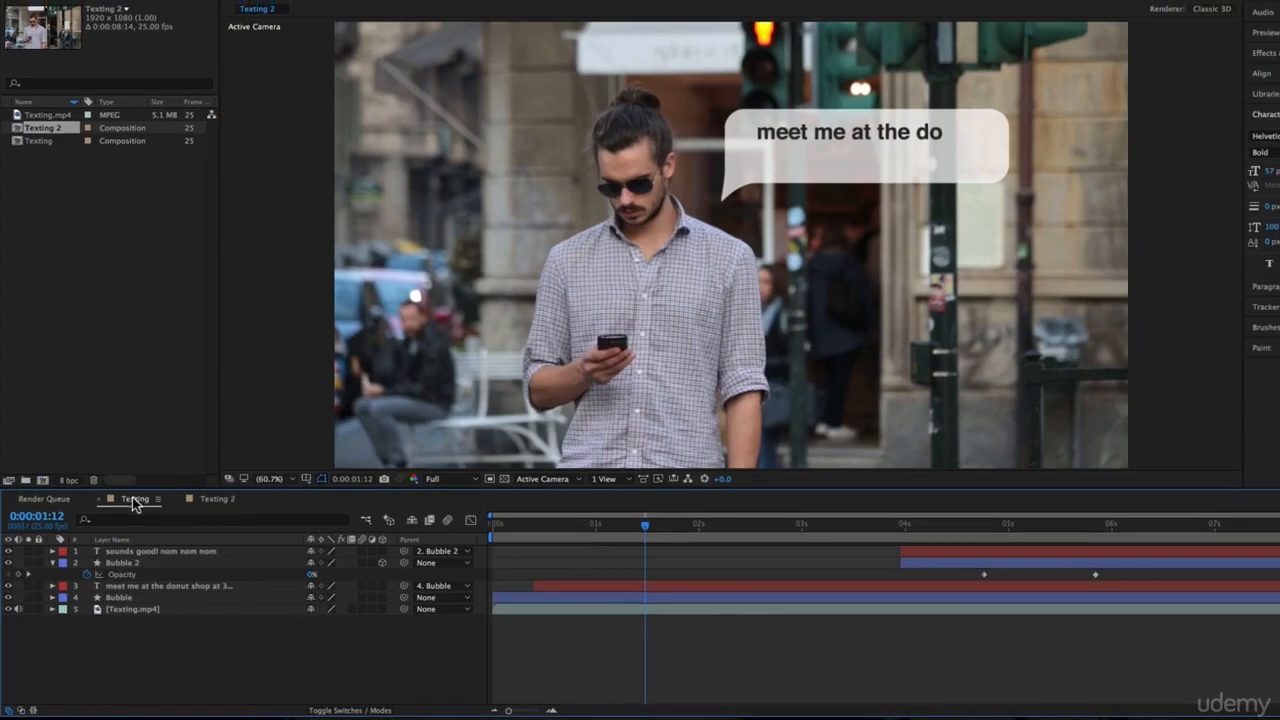
pyautogui.click(150, 494)
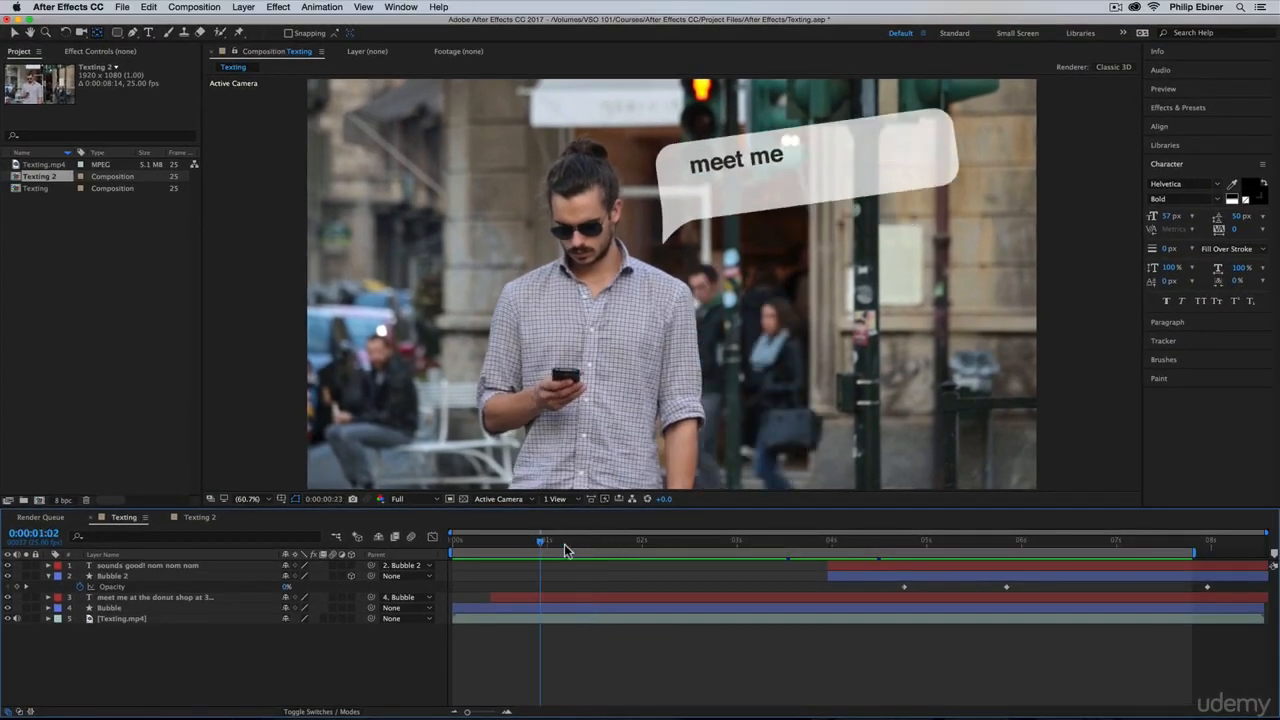
pyautogui.moveTo(565, 549); pyautogui.dragTo(660, 550)
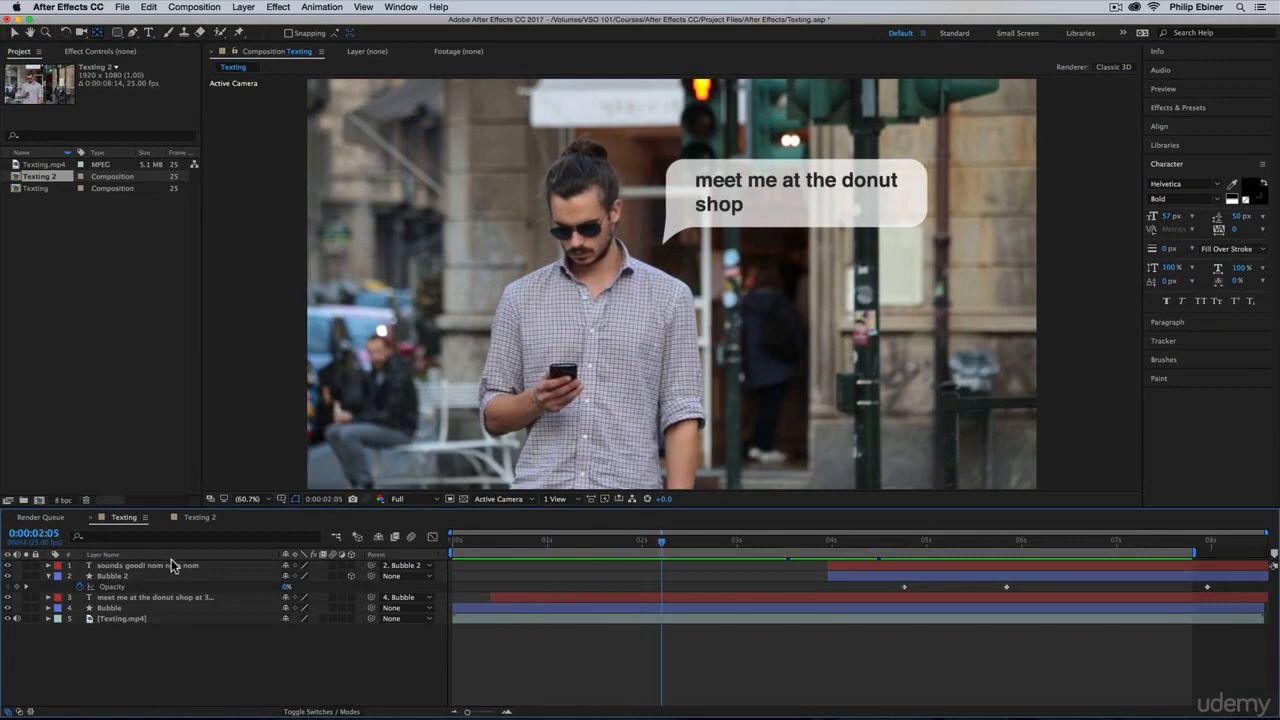
# - Apply the Typewriter animation preset to the message text layer in Texting 2, starting at 0:00:01:00
pyautogui.click(197, 519)
pyautogui.click(1180, 108)
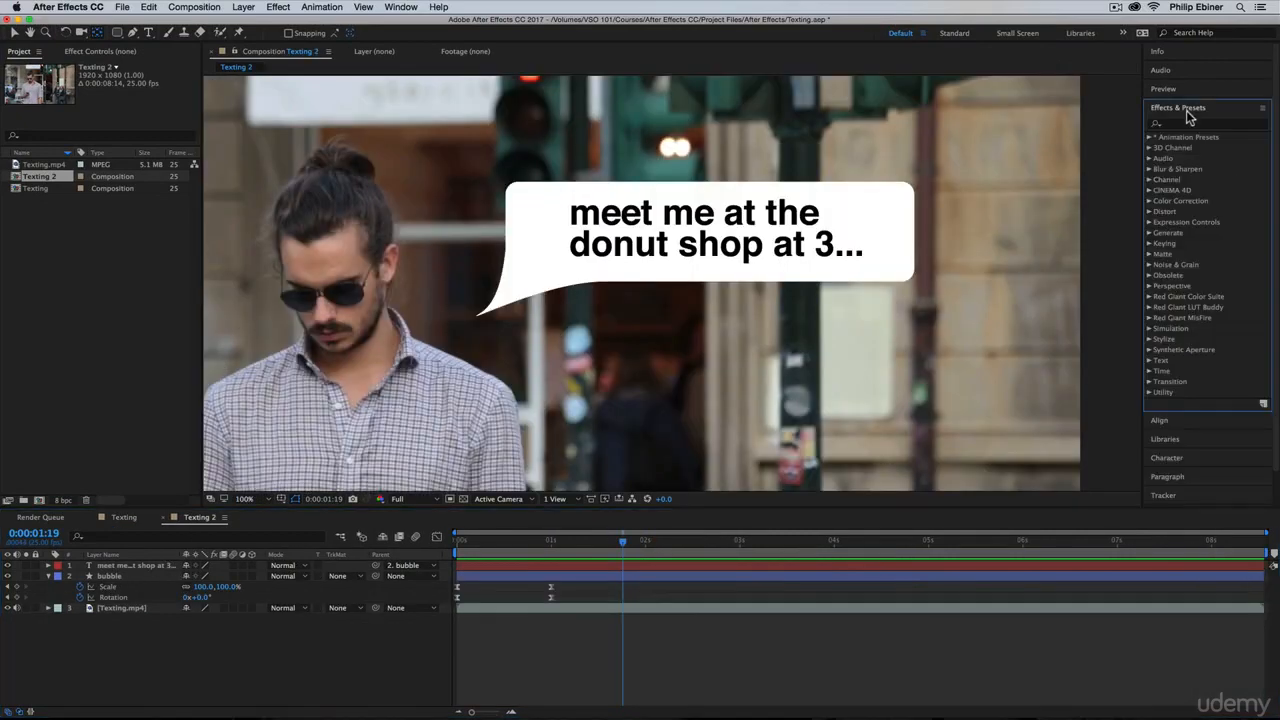
pyautogui.write('type')
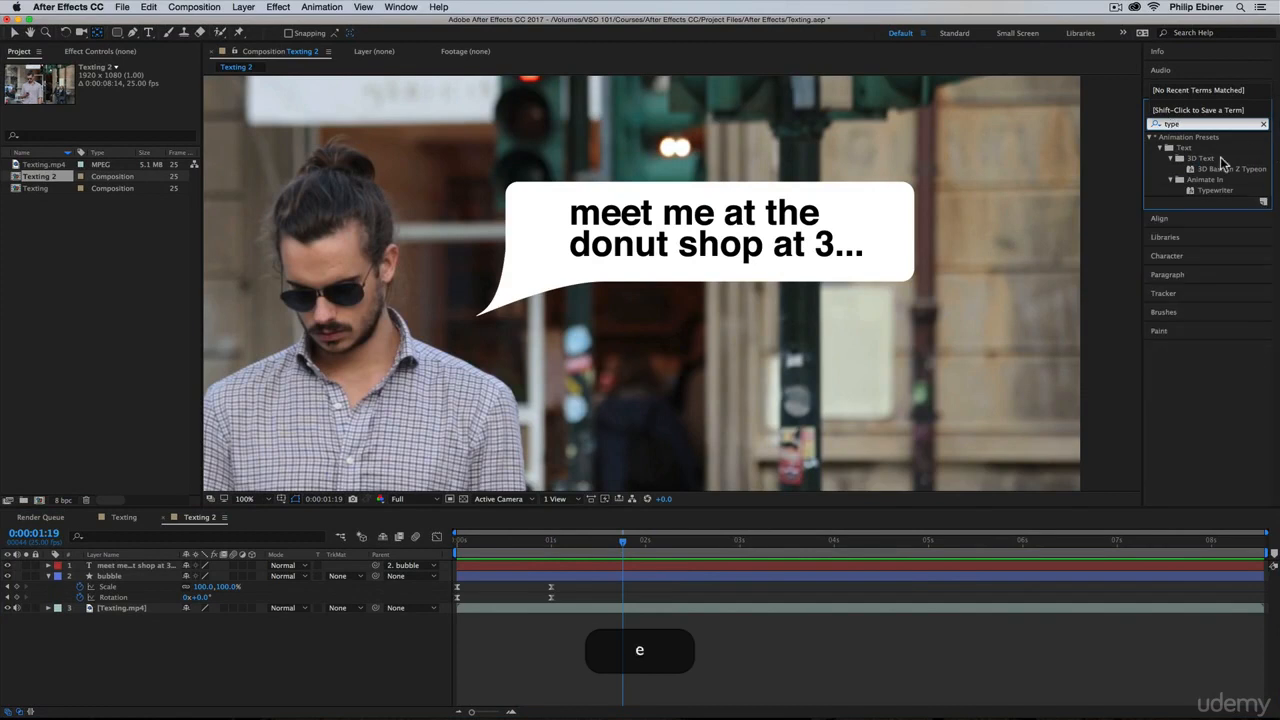
pyautogui.click(1216, 191)
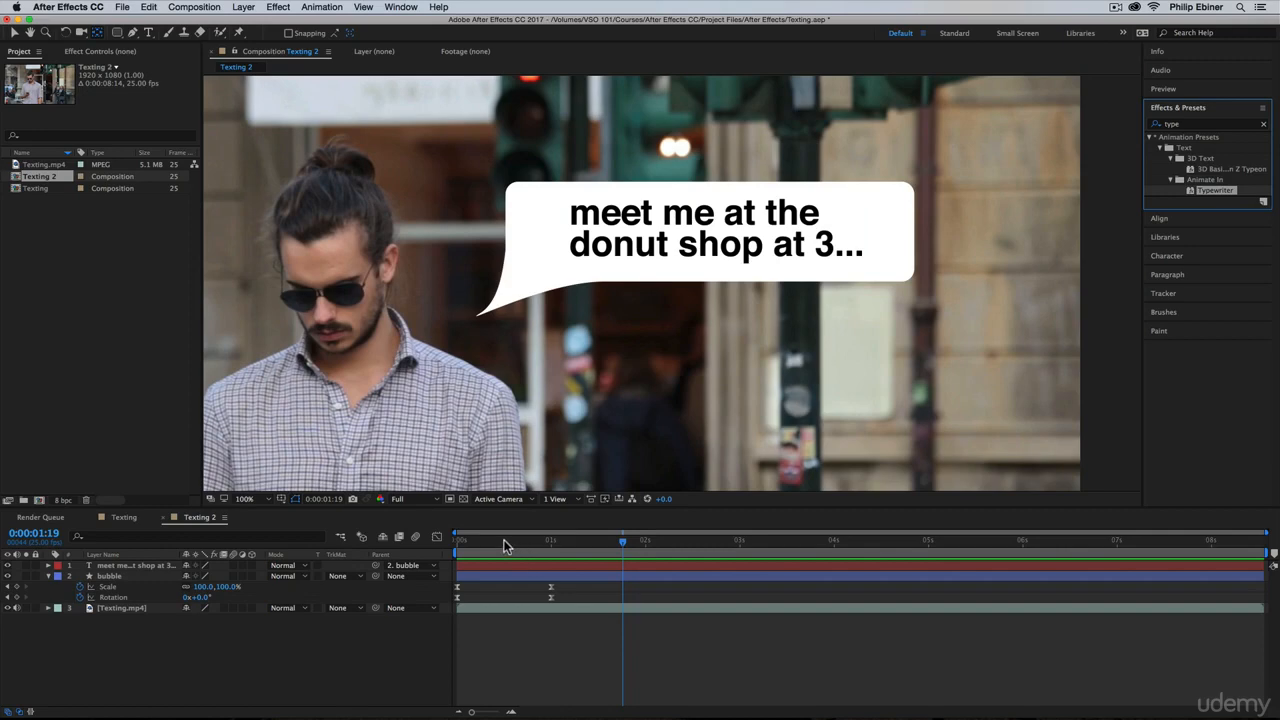
pyautogui.moveTo(505, 545); pyautogui.dragTo(550, 544)
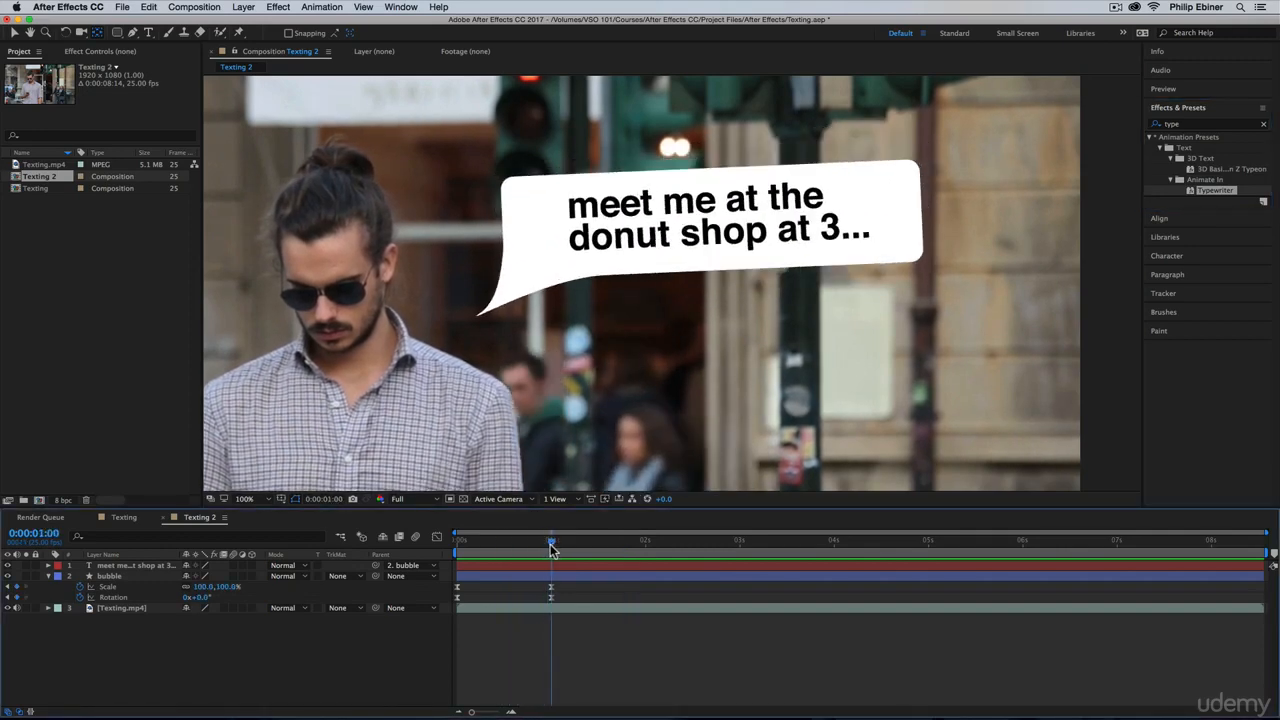
pyautogui.moveTo(1204, 196); pyautogui.dragTo(563, 569)
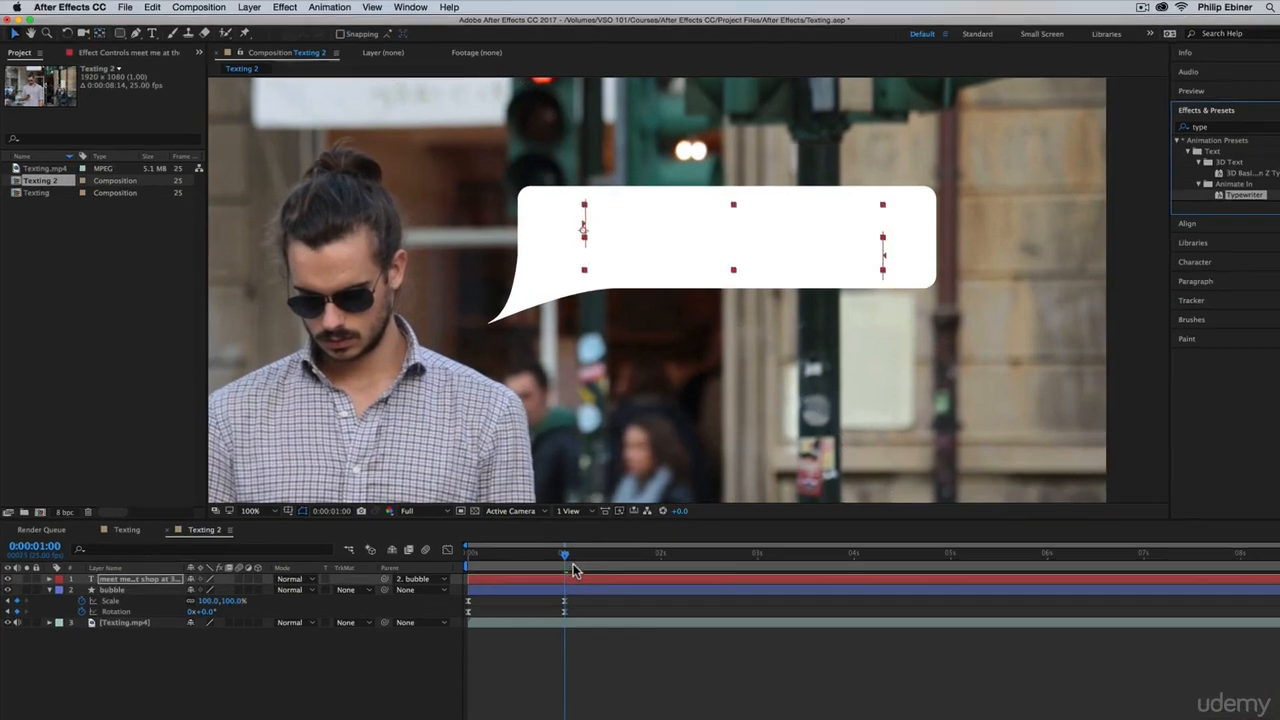
# - Reveal the message layer's keyframes and preview how the text types on from 0:00:01:00
pyautogui.press('u')
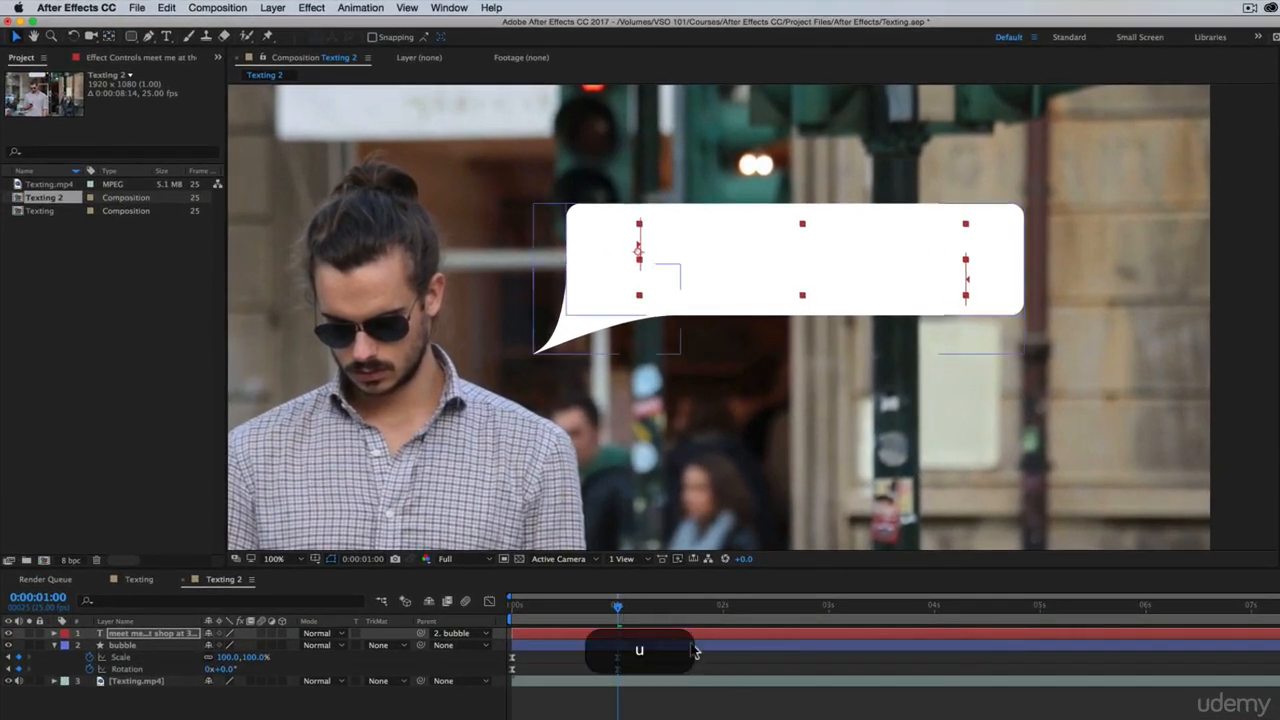
pyautogui.press('u')
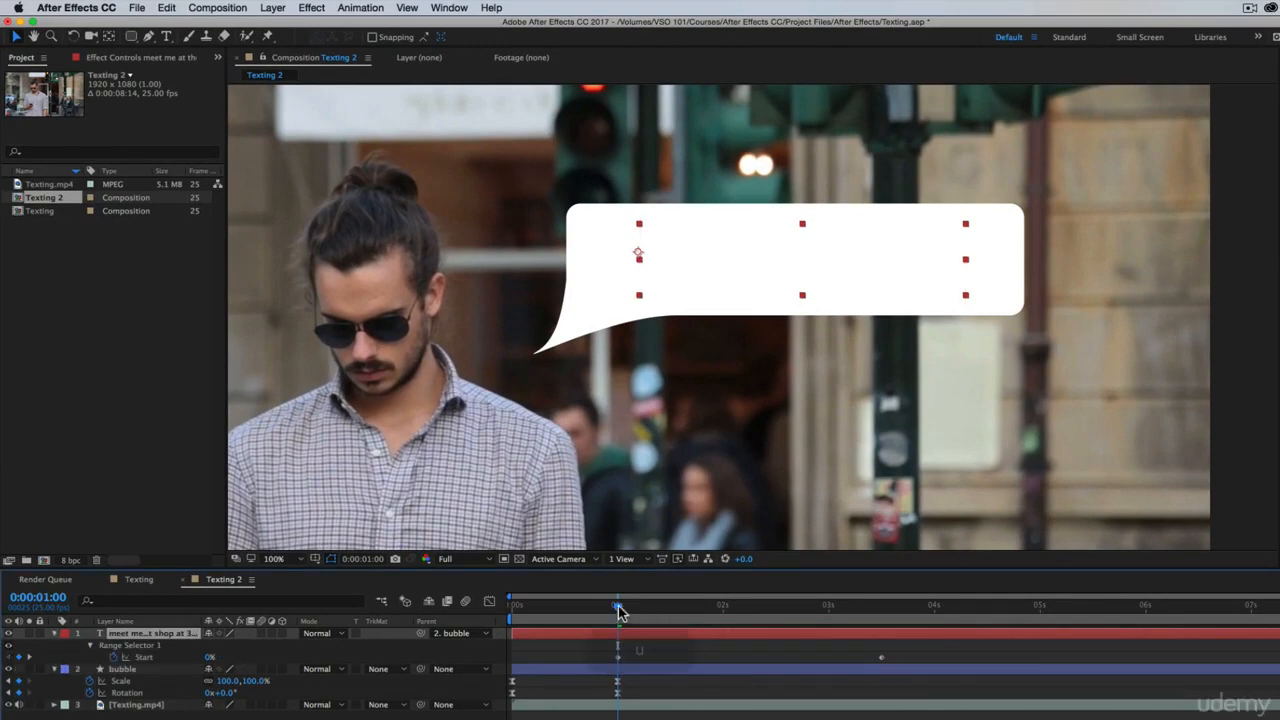
pyautogui.press('space')
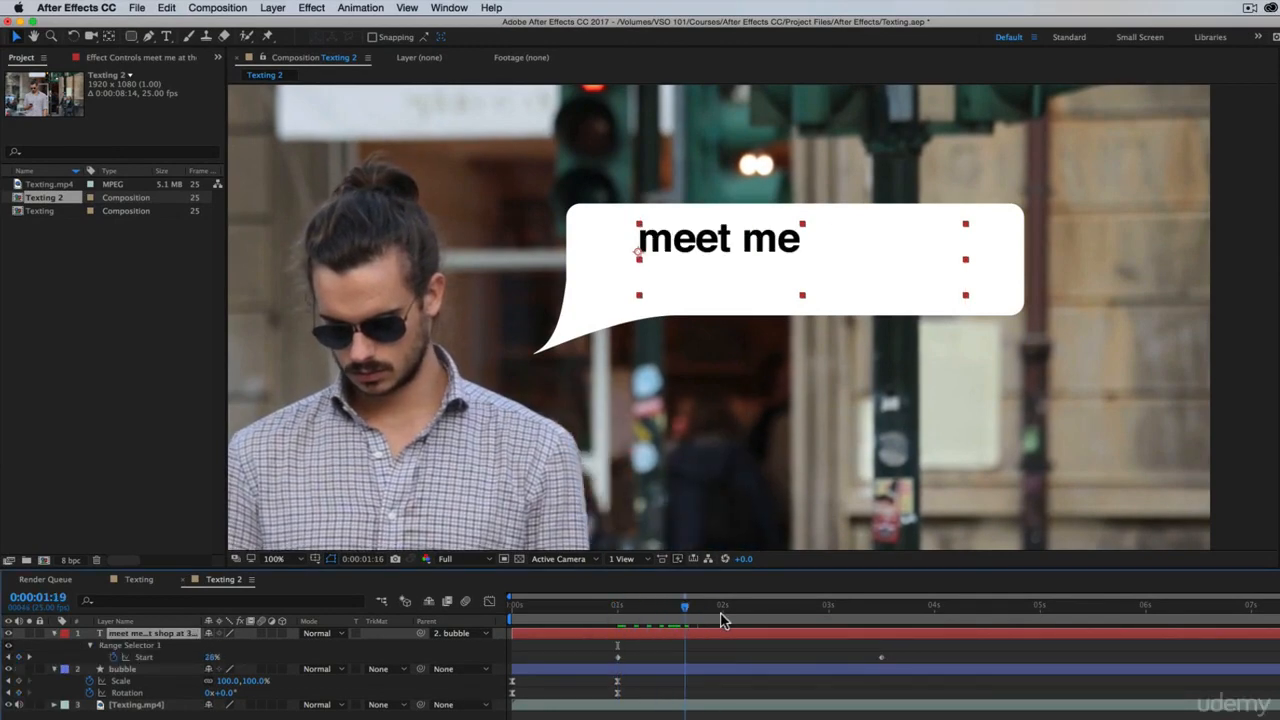
pyautogui.moveTo(725, 620); pyautogui.dragTo(790, 620)
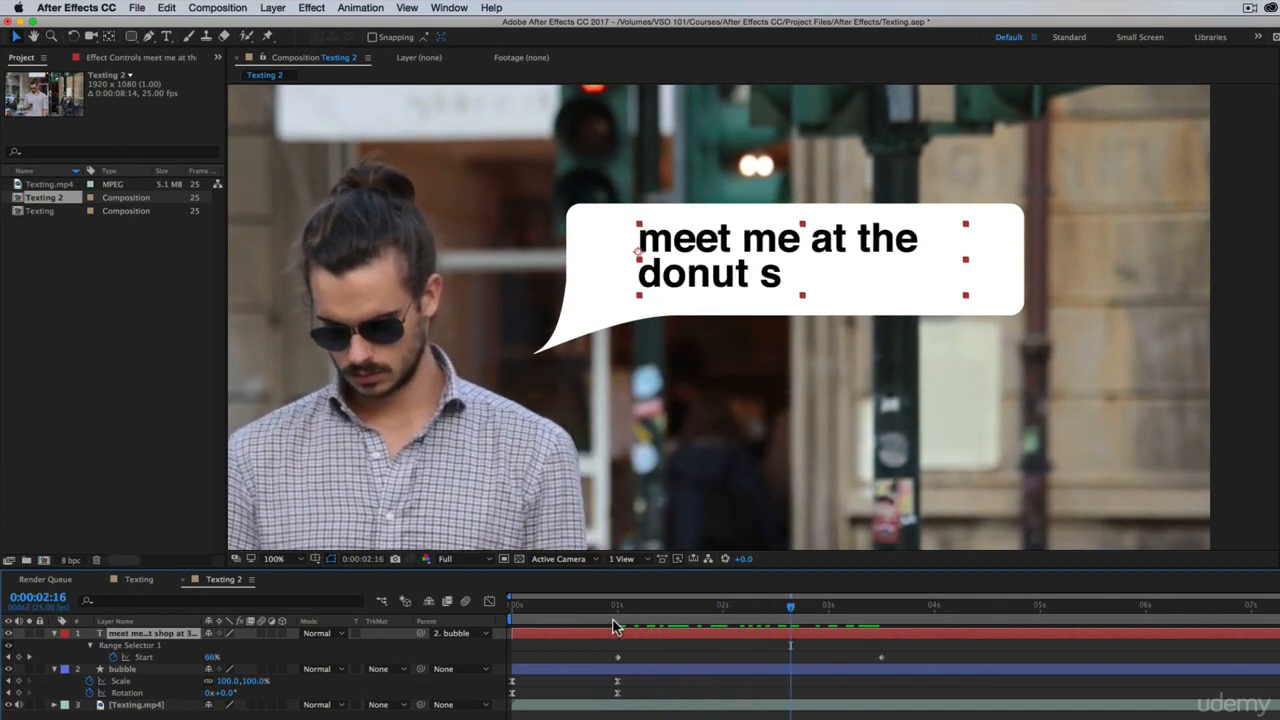
pyautogui.moveTo(632, 608); pyautogui.dragTo(617, 640)
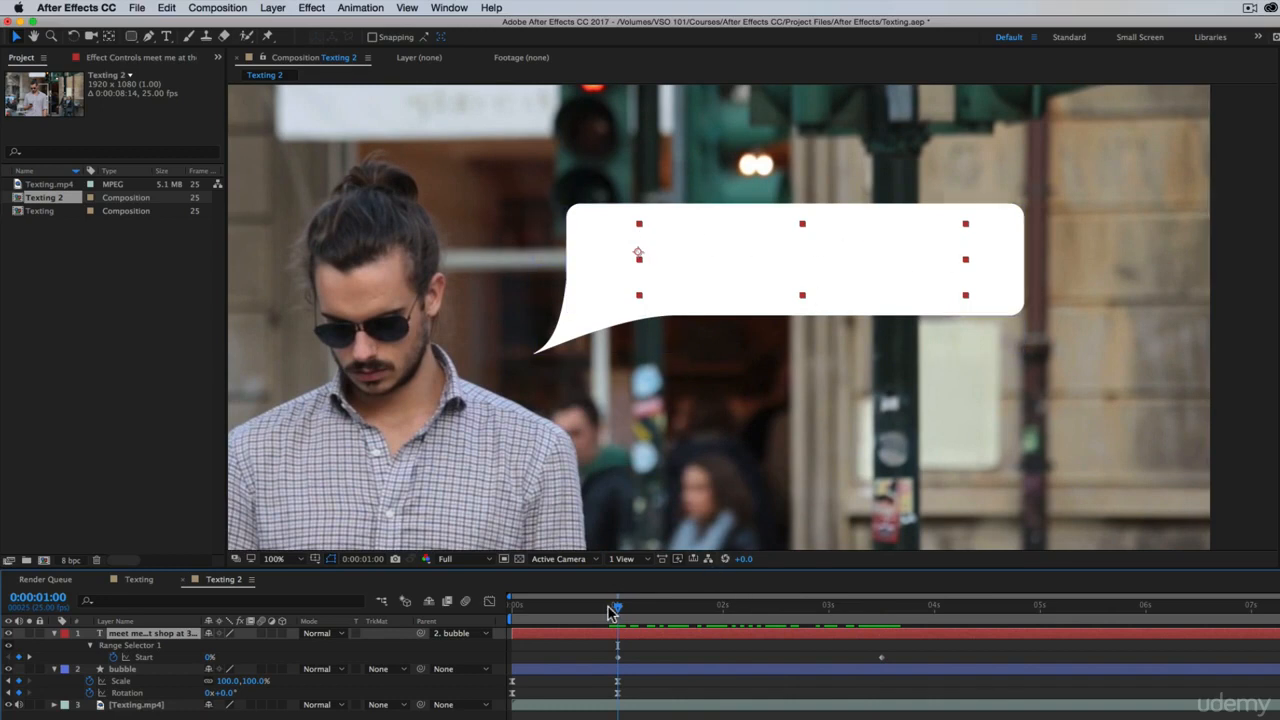
# - Try a Range Selector Start value of 50% at the final keyframe around 0:00:03:13, and undo it
pyautogui.moveTo(623, 609); pyautogui.dragTo(878, 617)
pyautogui.press('pagedown')
pyautogui.click(881, 657)
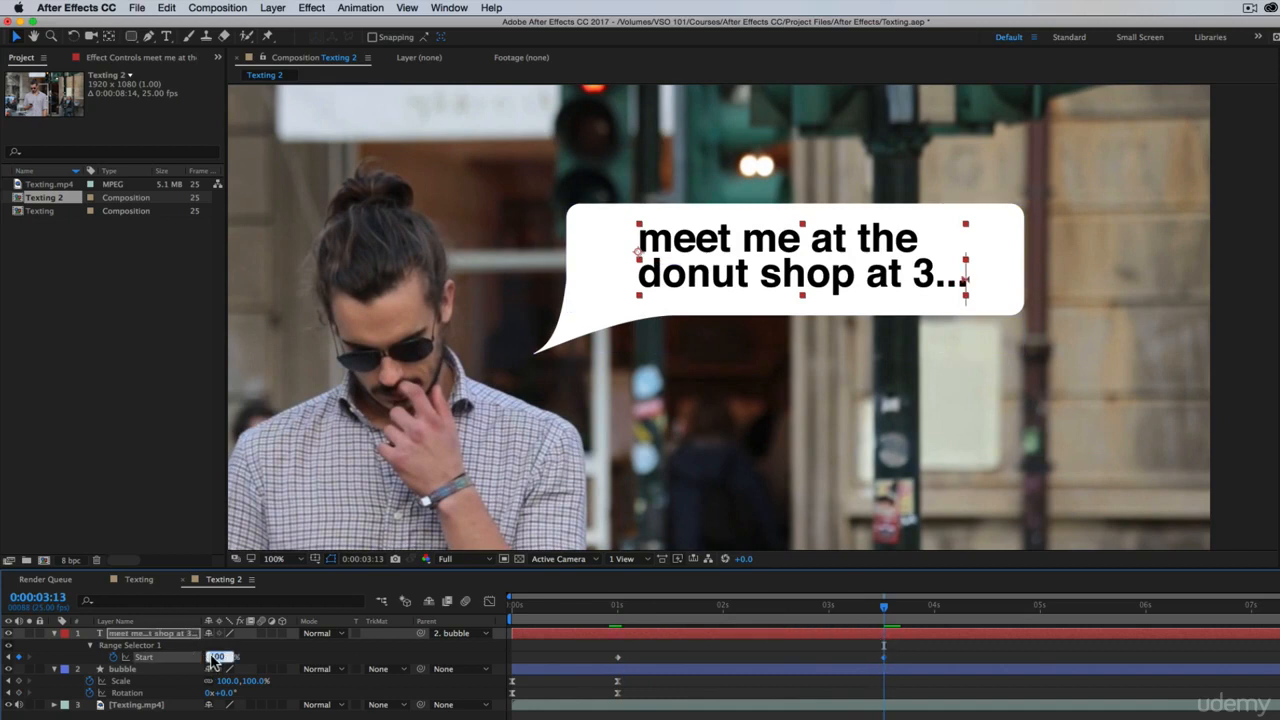
pyautogui.write('50')
pyautogui.press('Return')
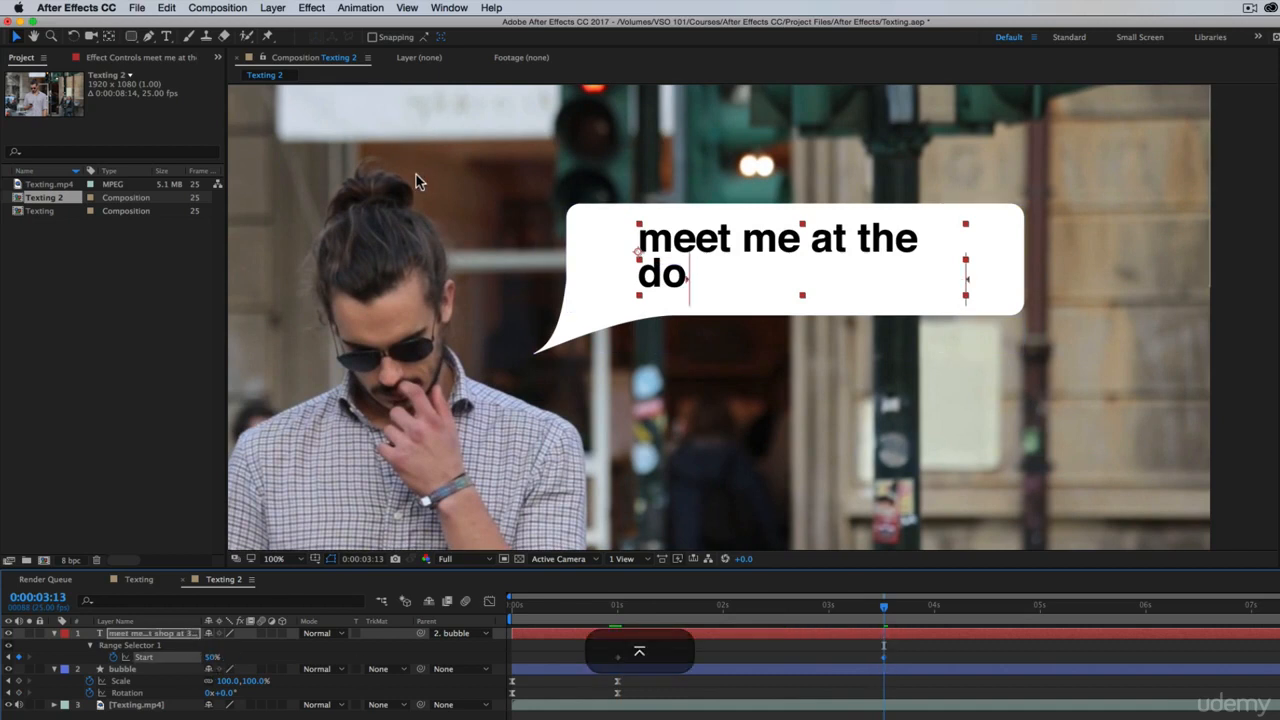
pyautogui.press('super+z')
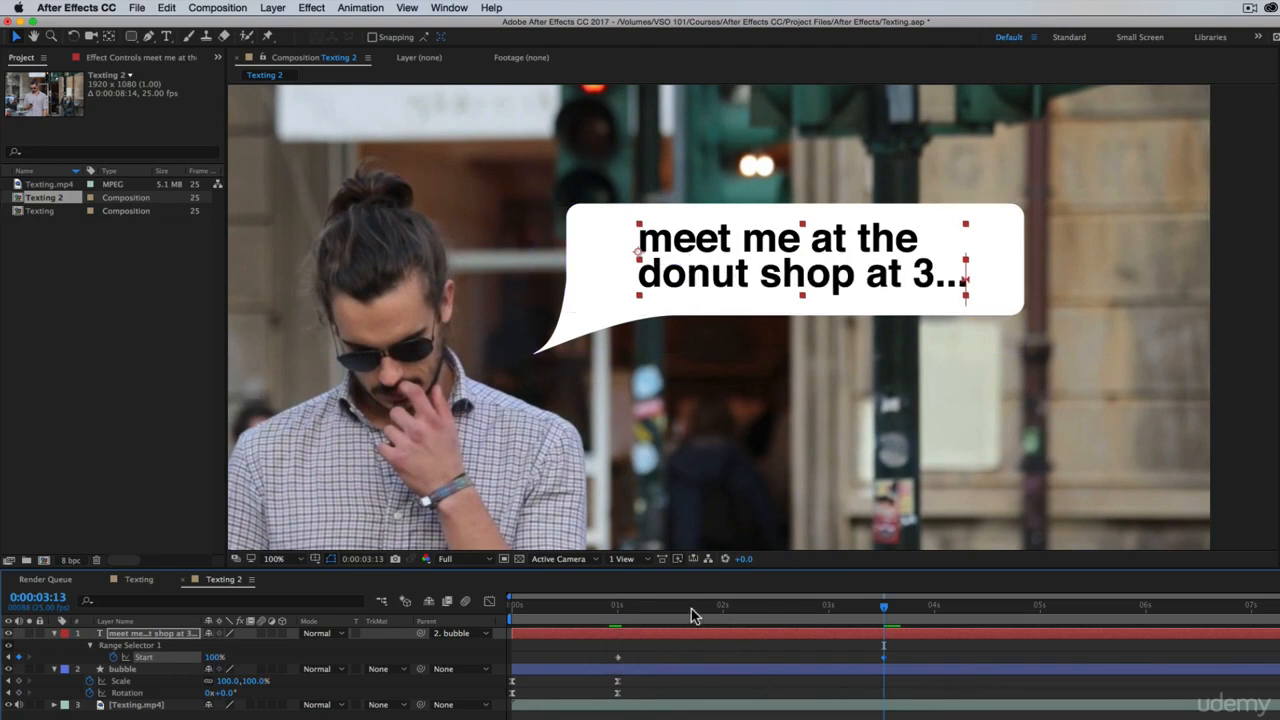
# - Shift both Start keyframes earlier, to about 0:00:00:11 and 0:00:02:24, and preview the typing against the bubble's entrance
pyautogui.click(641, 610)
pyautogui.press('Home')
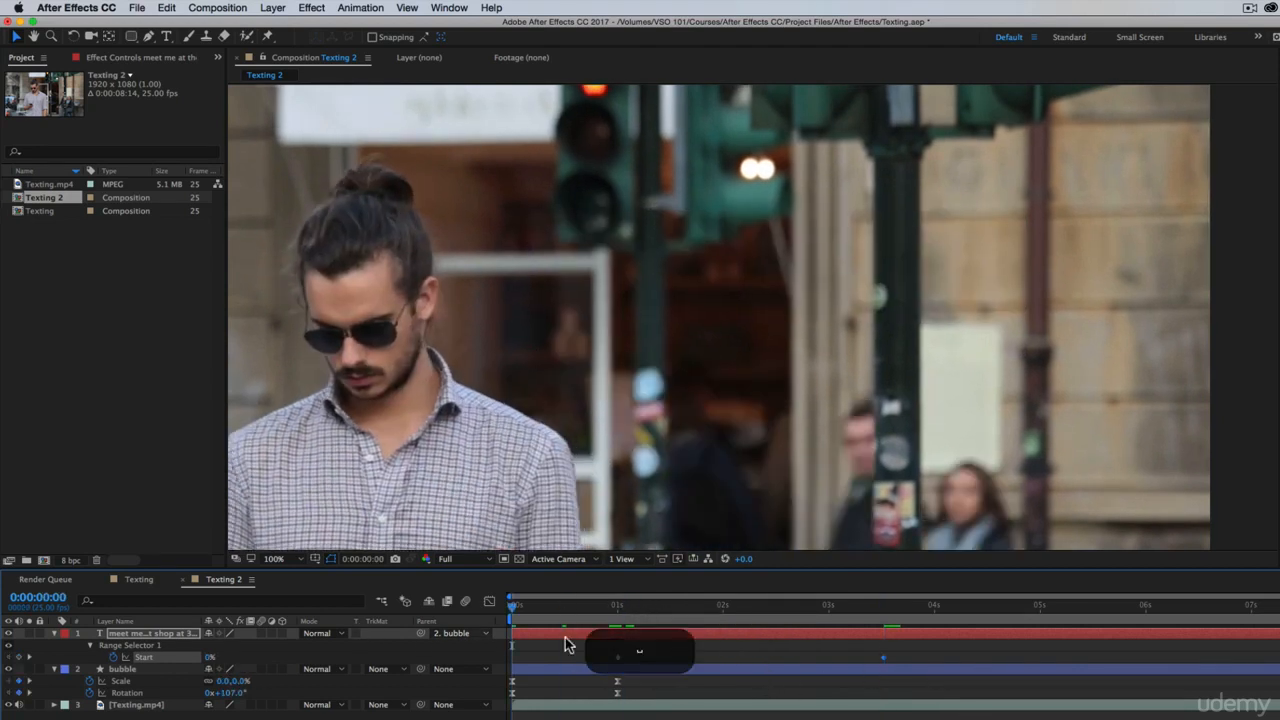
pyautogui.press('space')
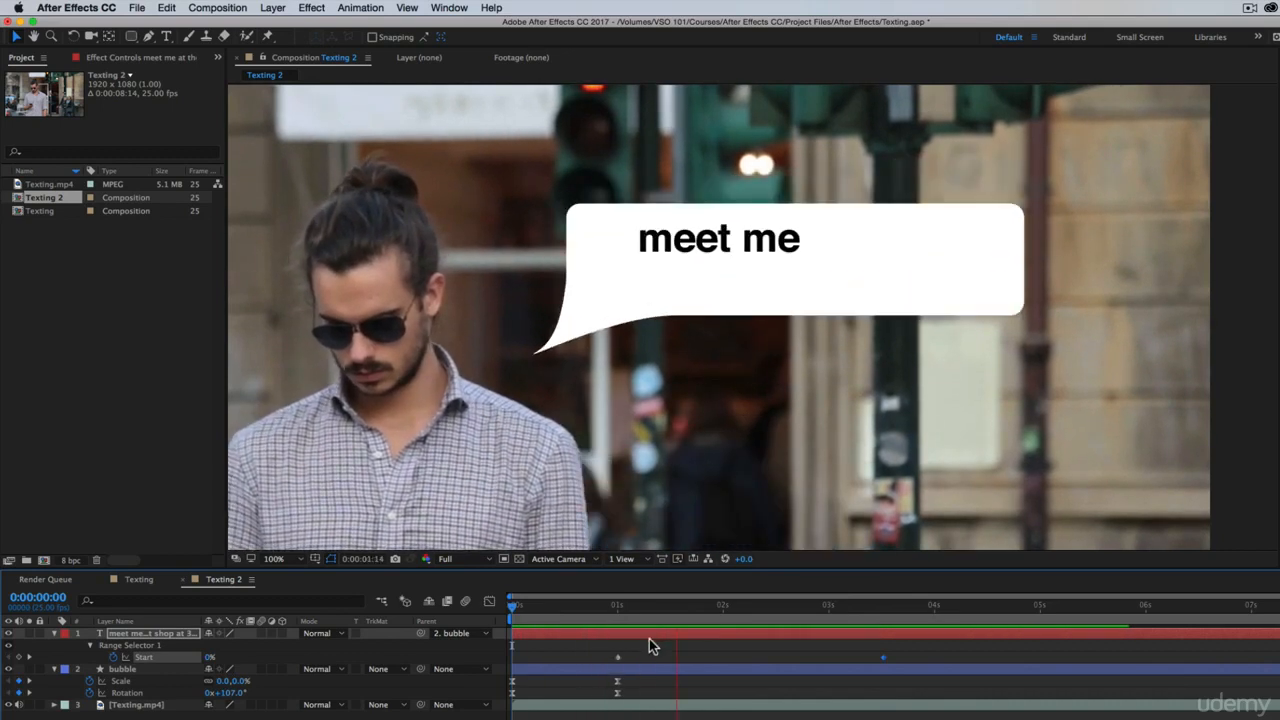
pyautogui.moveTo(617, 657); pyautogui.dragTo(569, 659)
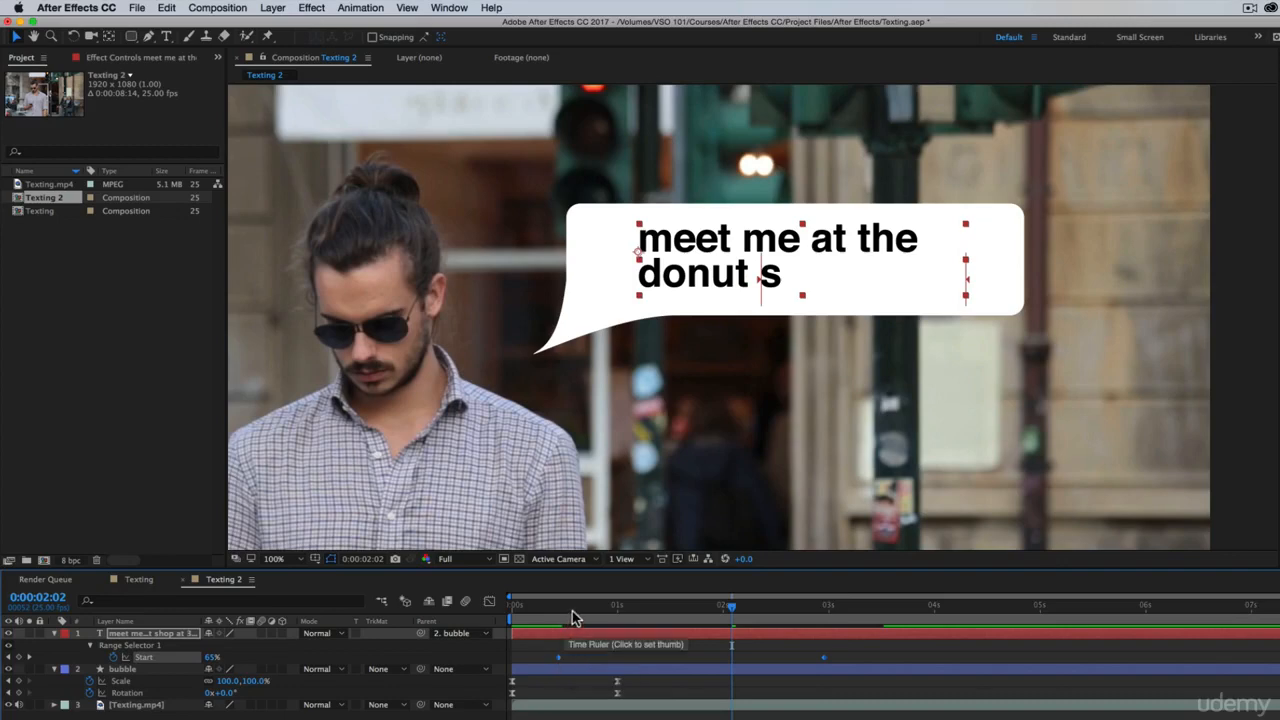
pyautogui.click(511, 606)
pyautogui.press('space')
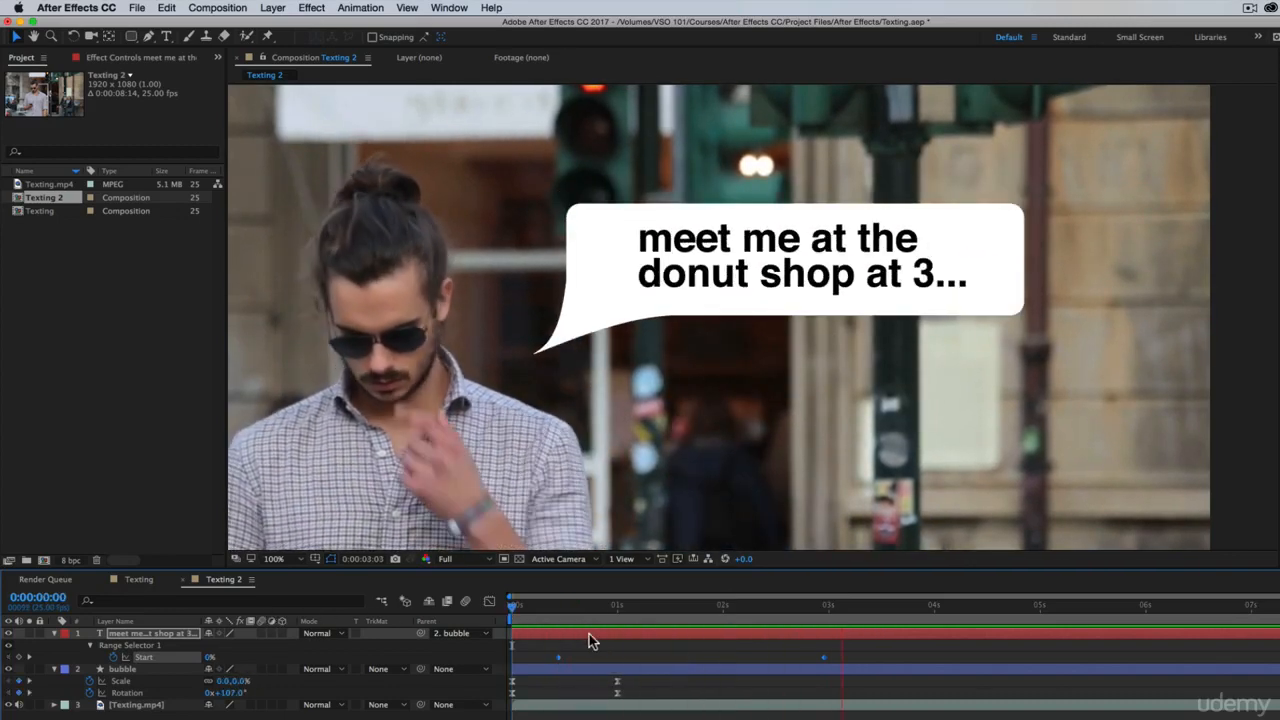
pyautogui.press('space')
pyautogui.moveTo(586, 607); pyautogui.dragTo(263, 590)
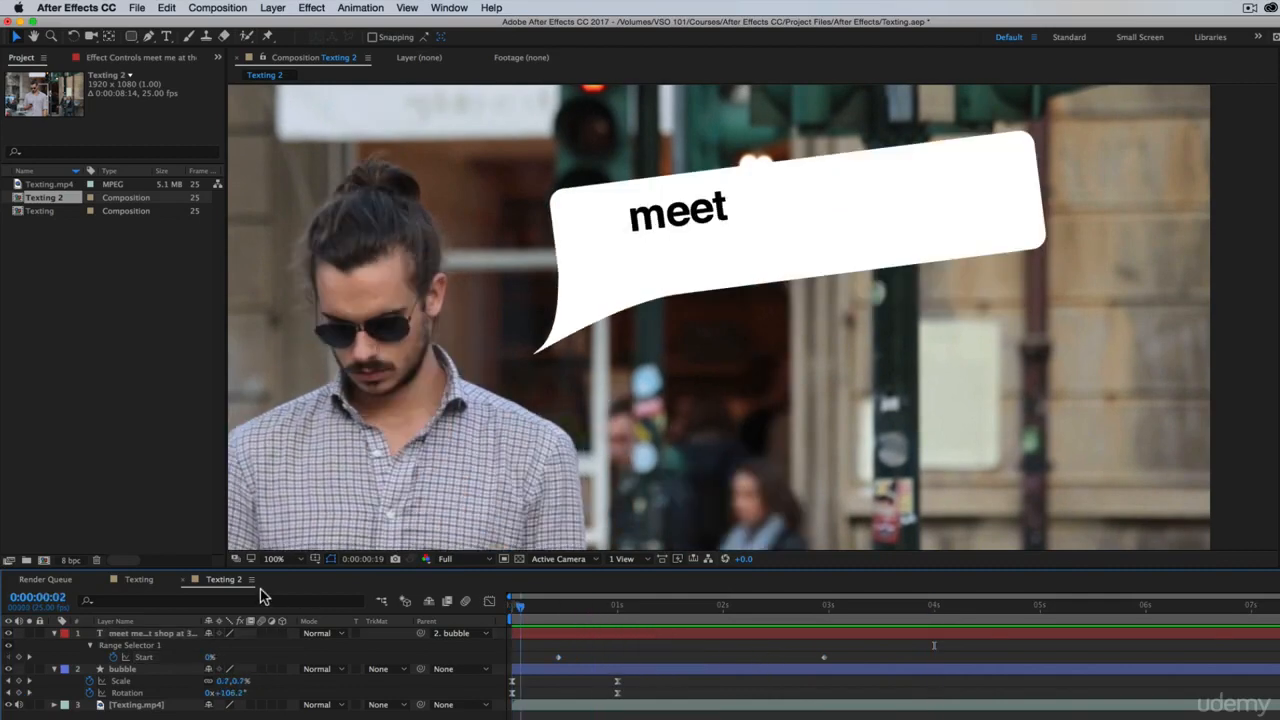
pyautogui.press('space')
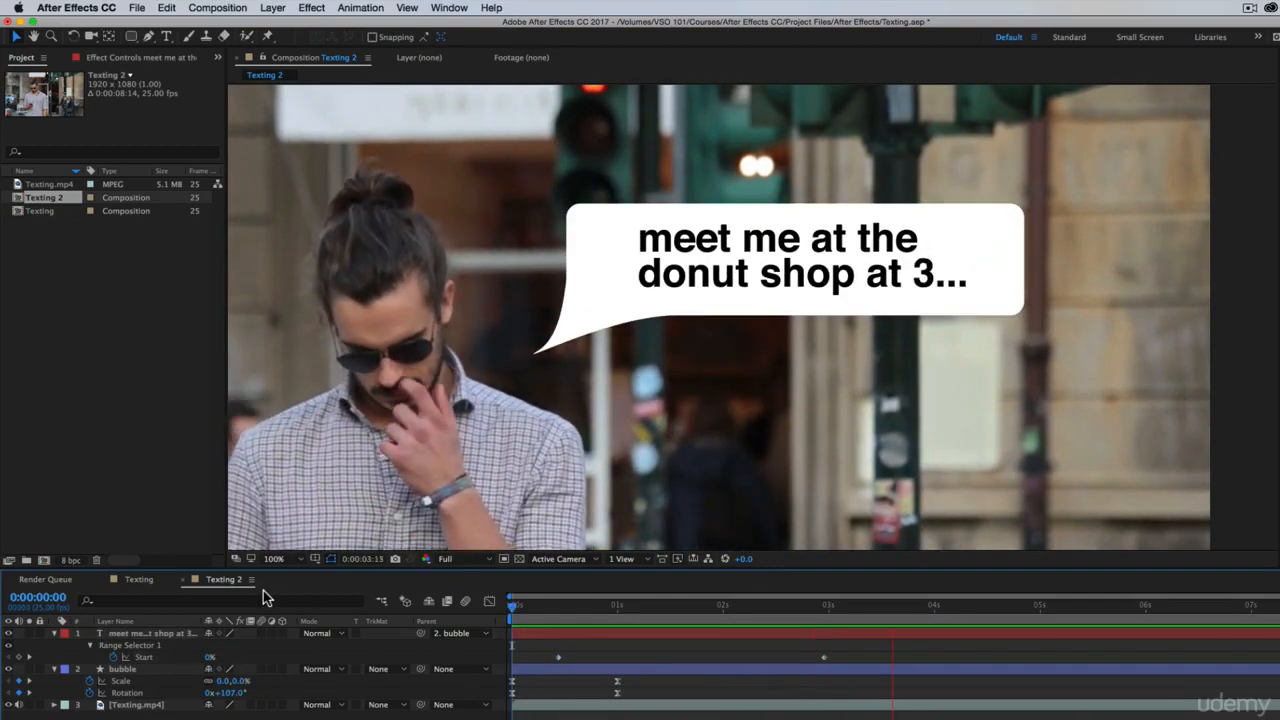
# - Add a typing pause after "donut shop" by placing matching Start keyframes at about 0:00:02:04 and at 0:00:02:09
pyautogui.click(614, 606)
pyautogui.moveTo(632, 608)
pyautogui.mouseDown()
pyautogui.moveTo(674, 606)
pyautogui.moveTo(652, 606)
pyautogui.mouseUp()
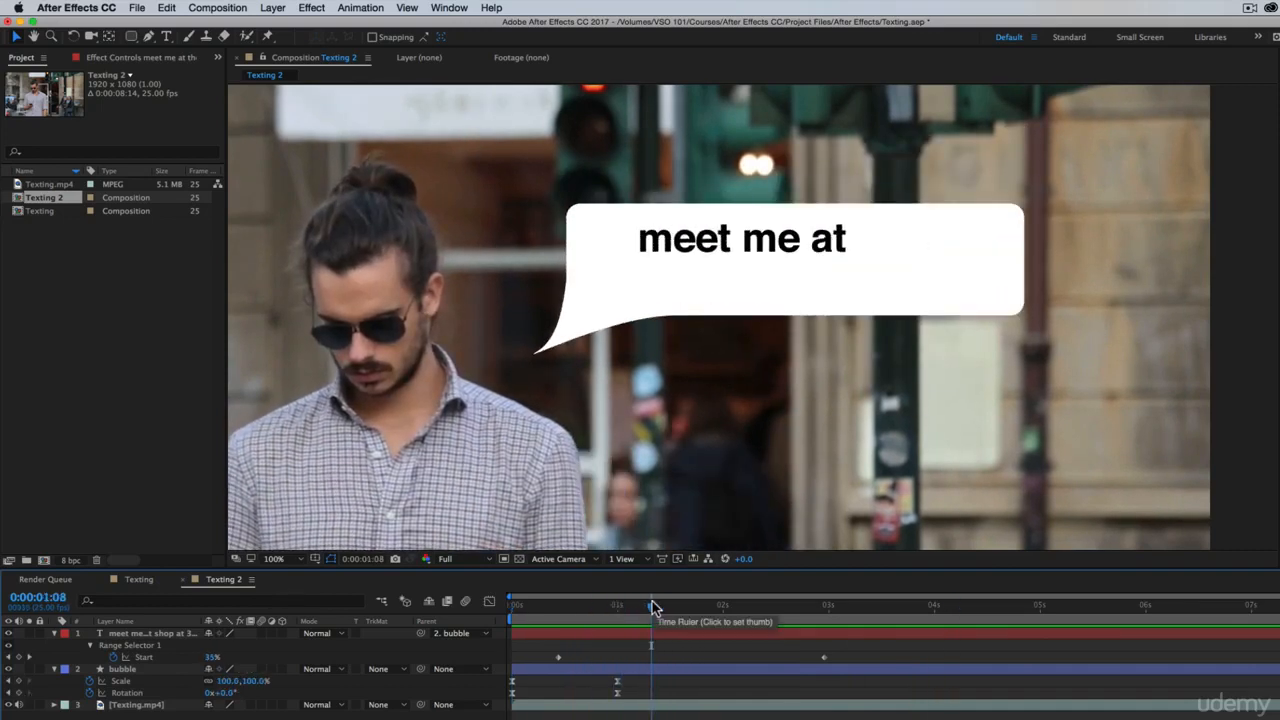
pyautogui.moveTo(652, 606); pyautogui.dragTo(638, 630)
pyautogui.moveTo(672, 630); pyautogui.dragTo(763, 628)
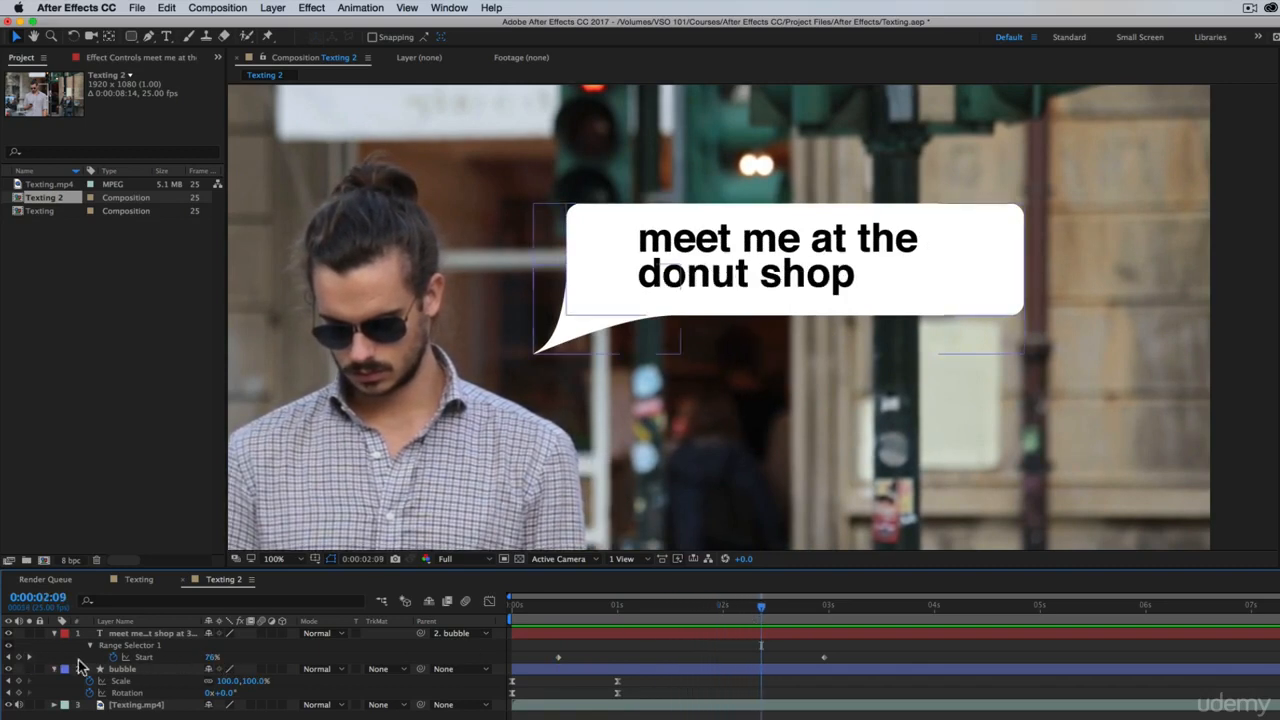
pyautogui.click(19, 657)
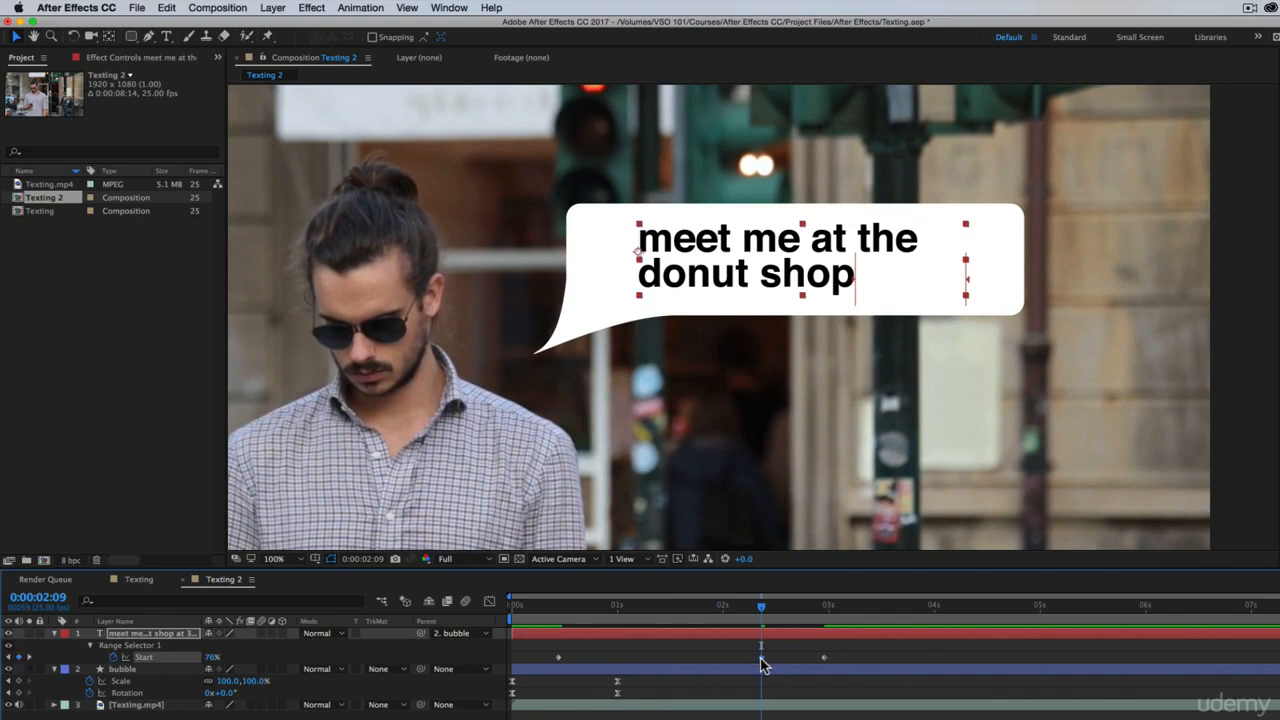
pyautogui.moveTo(754, 665); pyautogui.dragTo(741, 669)
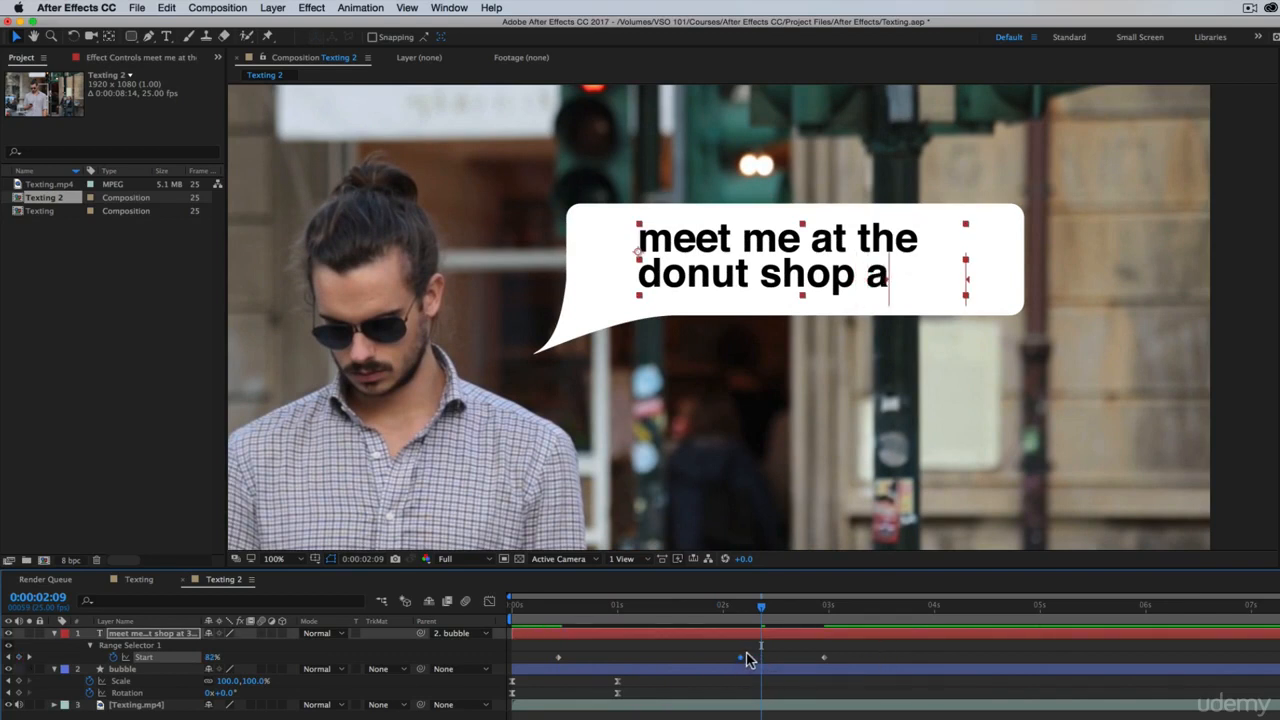
pyautogui.press('super')
# - Preview the pause and move its two Start keyframes earlier together, to about 0:00:01:19 and 0:00:01:24
pyautogui.moveTo(753, 611); pyautogui.dragTo(547, 624)
pyautogui.press('space')
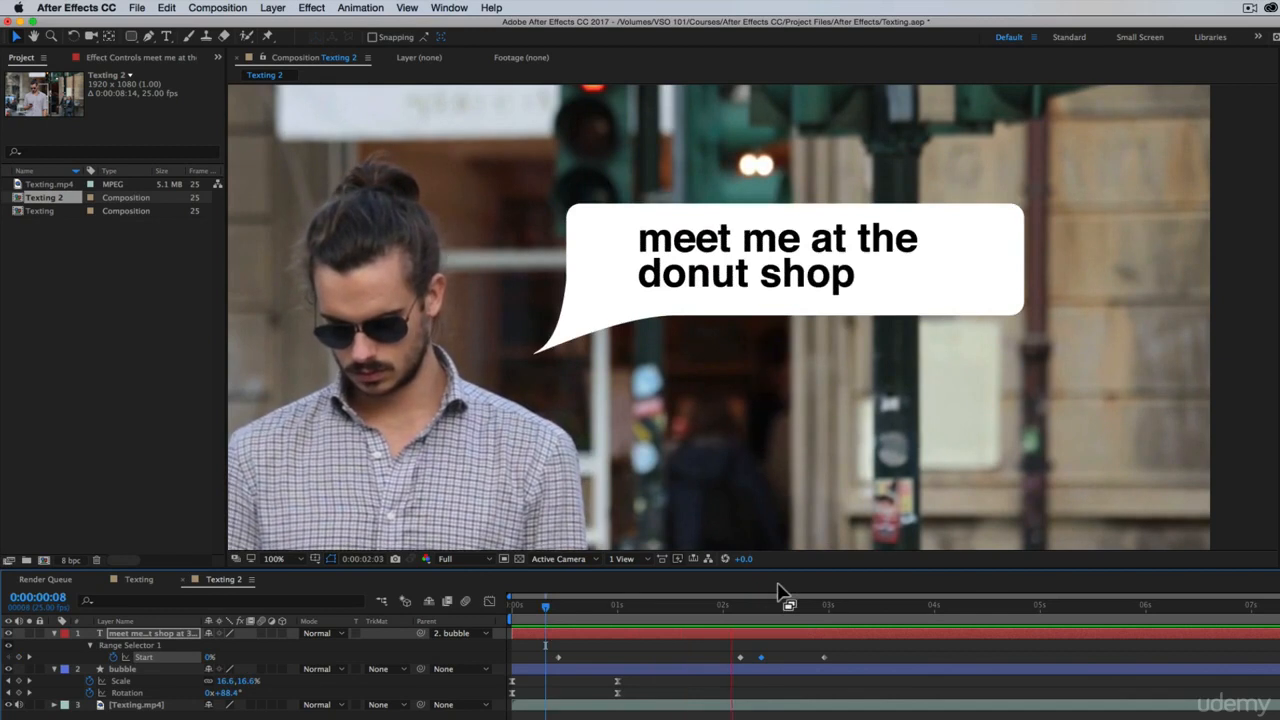
pyautogui.press('space')
pyautogui.moveTo(731, 646)
pyautogui.mouseDown()
pyautogui.moveTo(763, 663)
pyautogui.moveTo(718, 660)
pyautogui.mouseUp()
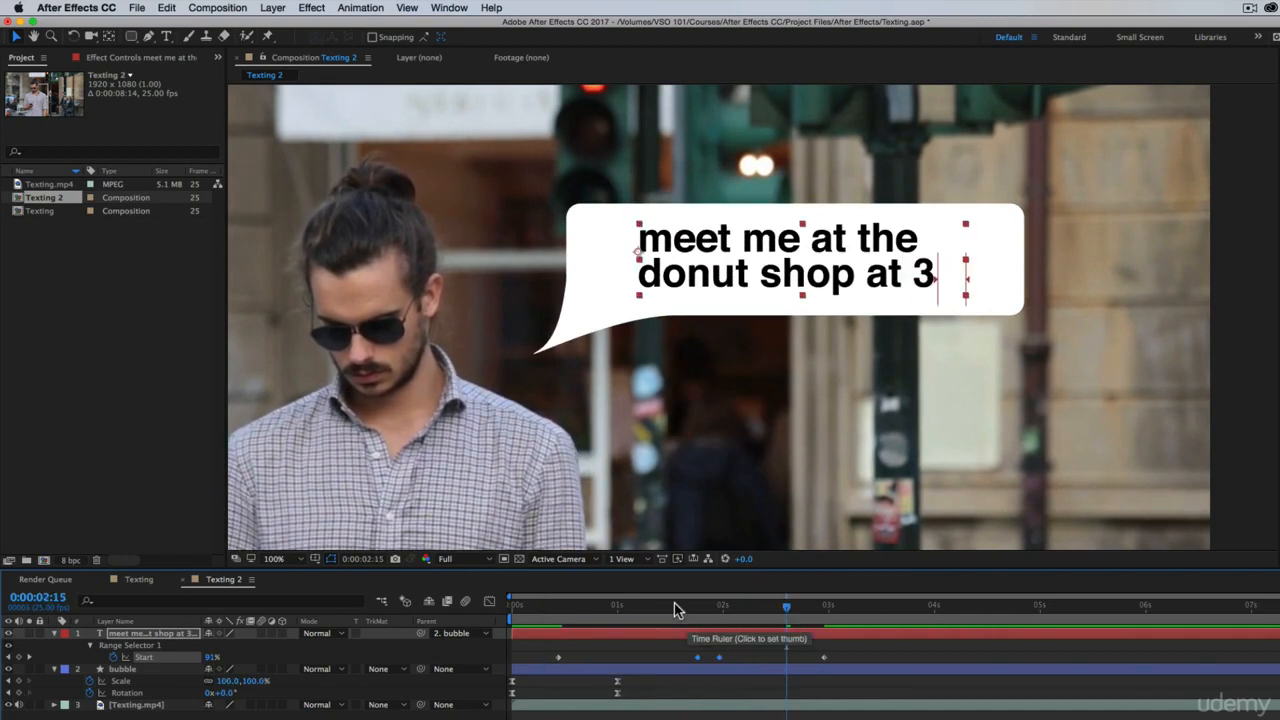
pyautogui.press('Home')
pyautogui.press('space')
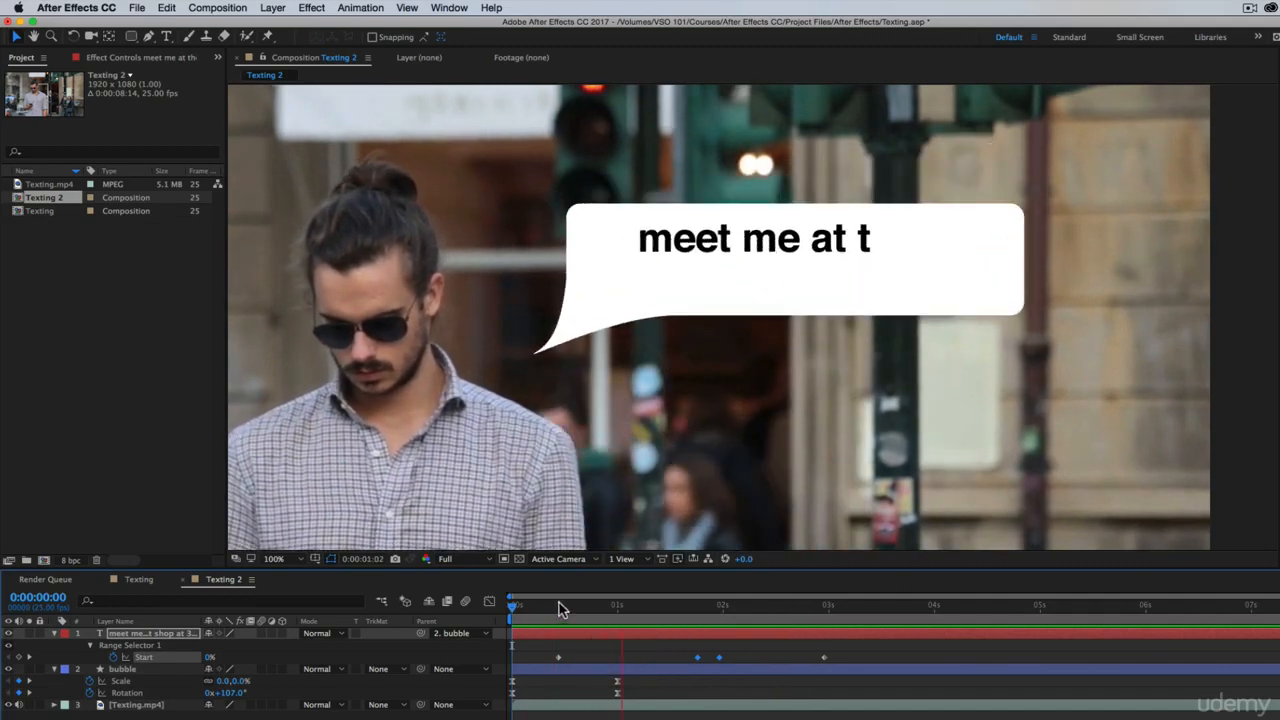
# - Lengthen the pause after "donut shop" by moving its second Start keyframe to about 0:00:02:02
pyautogui.moveTo(728, 610)
pyautogui.mouseDown()
pyautogui.moveTo(766, 619)
pyautogui.moveTo(716, 625)
pyautogui.mouseUp()
pyautogui.click(732, 657)
pyautogui.click(720, 662)
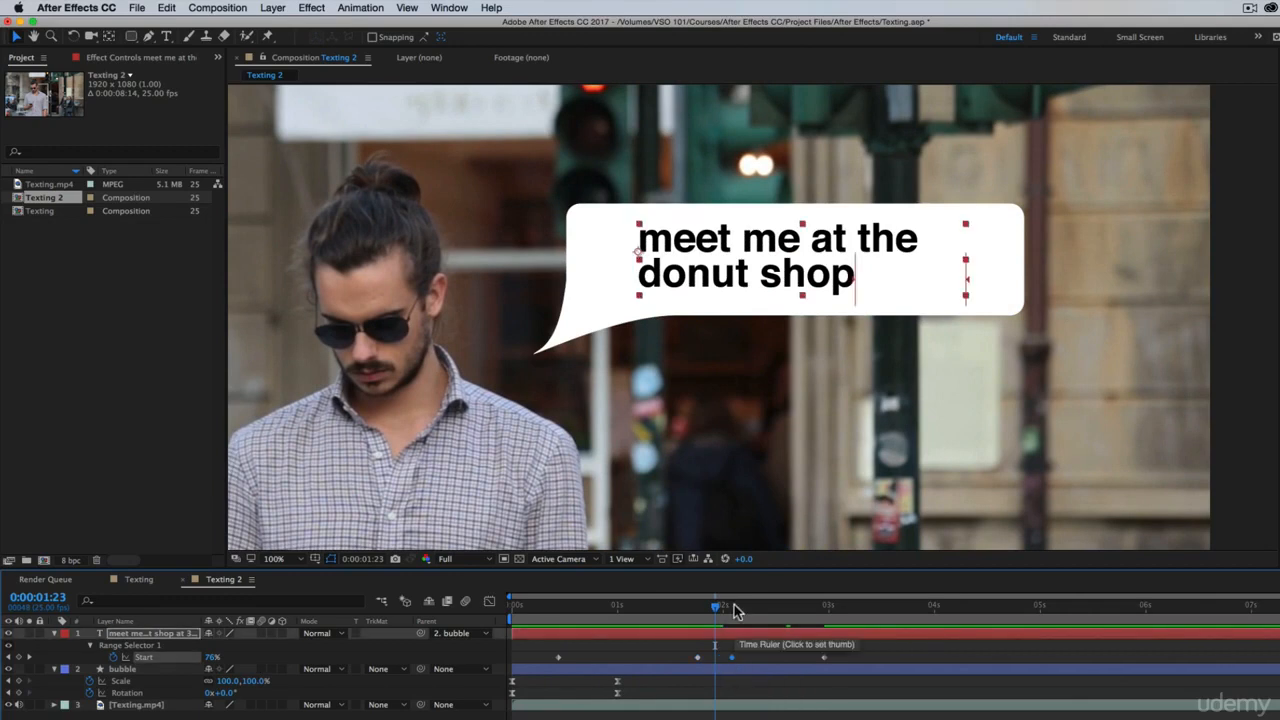
# - Add a Start keyframe after the "3" at 0:00:02:16 and move the last Start keyframe to about 0:00:03:09
pyautogui.click(731, 613)
pyautogui.moveTo(731, 613); pyautogui.dragTo(792, 624)
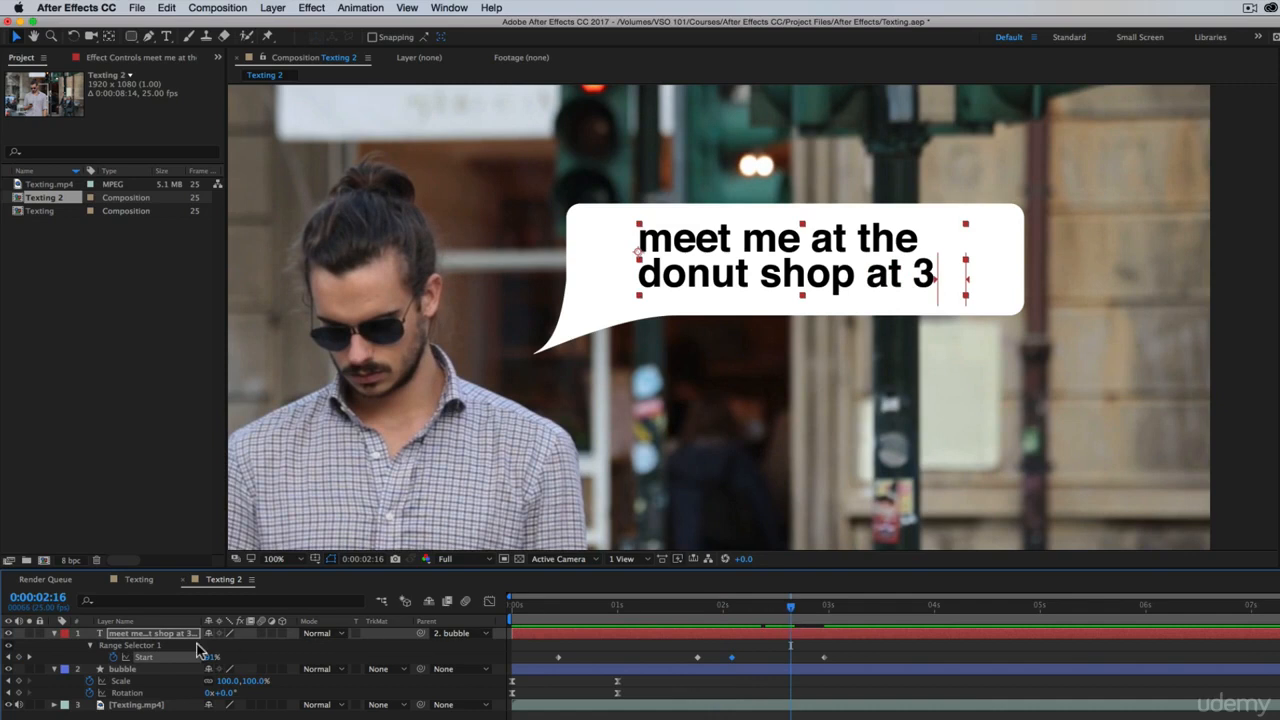
pyautogui.click(20, 658)
pyautogui.moveTo(825, 658); pyautogui.dragTo(864, 658)
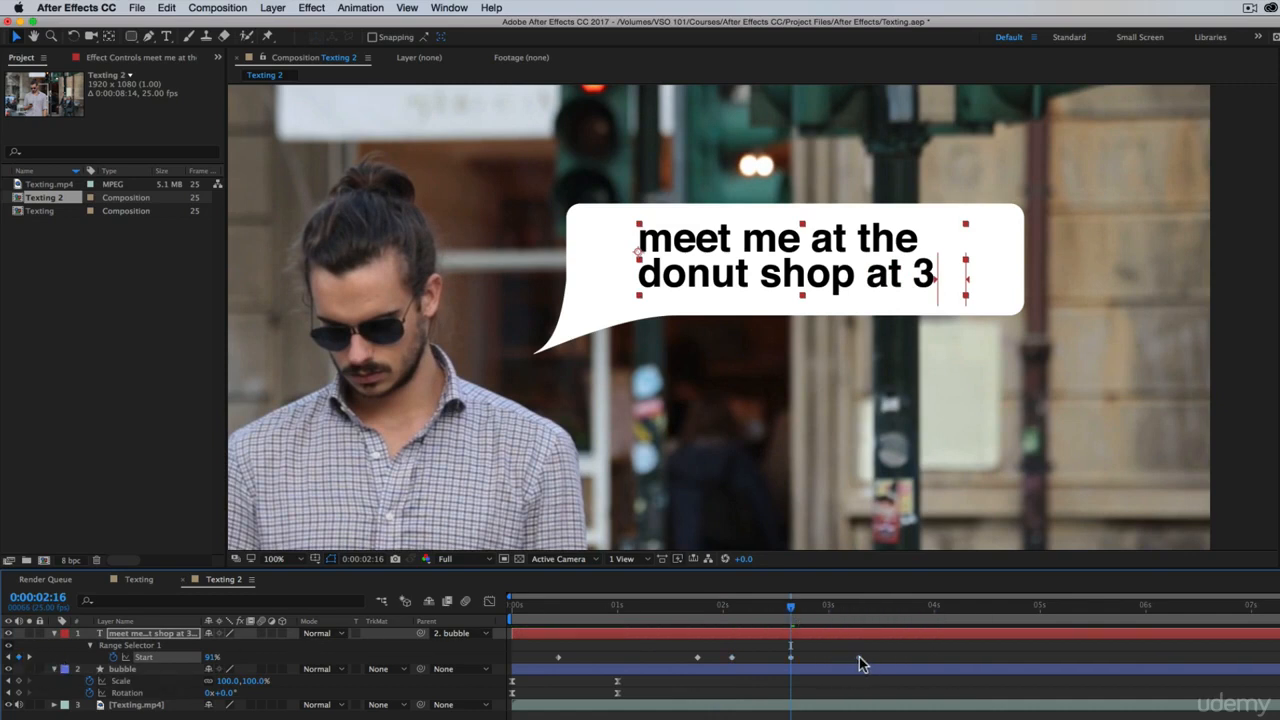
# - Copy the 0:00:02:16 Start keyframe and paste it at about 0:00:03:01 to hold the text before the ellipsis
pyautogui.click(800, 656)
pyautogui.click(800, 633)
pyautogui.press('super+c')
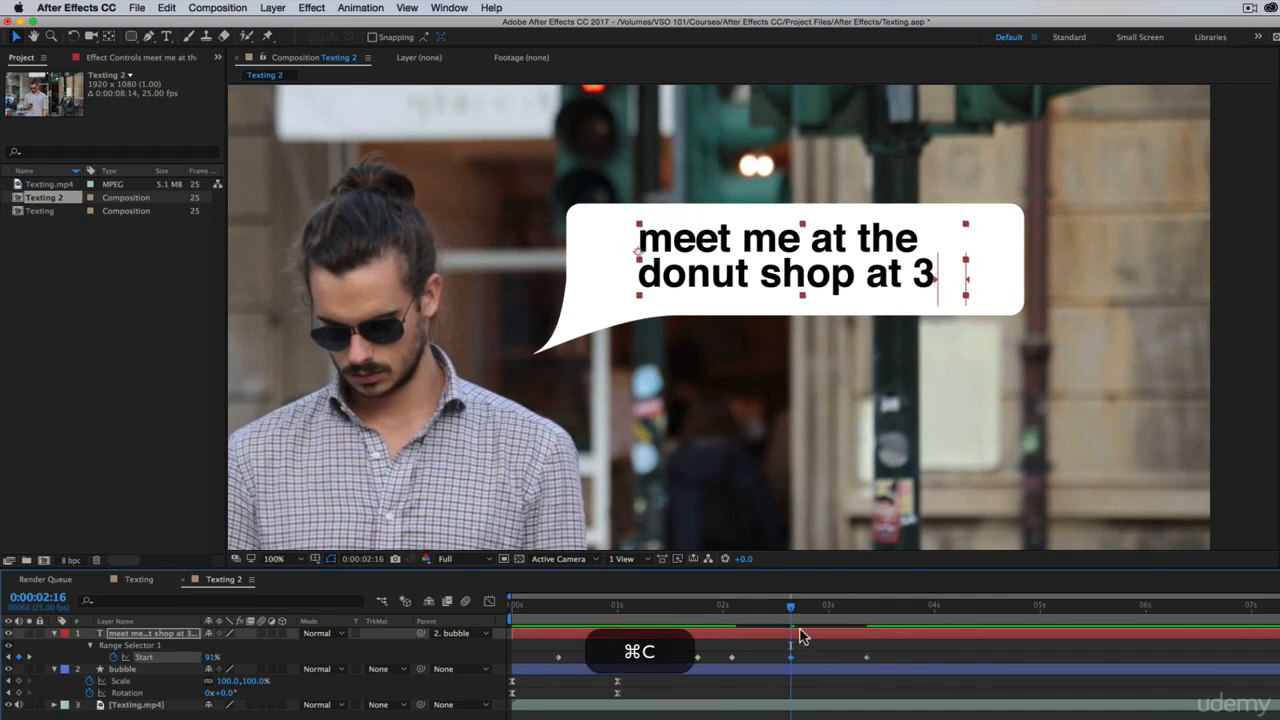
pyautogui.moveTo(800, 612); pyautogui.dragTo(427, 617)
pyautogui.press('super+v')
# - Play the bubble and typing animation from the beginning to check both pauses, and deselect the text layer
pyautogui.press('space')
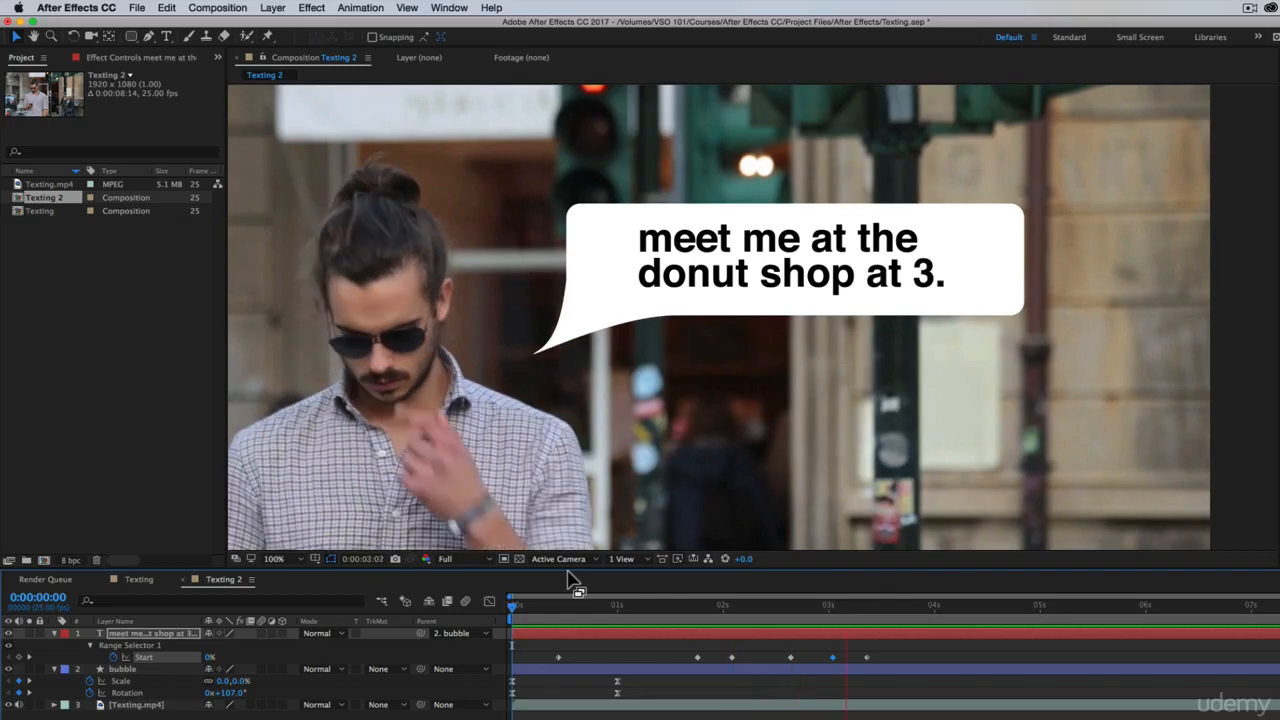
pyautogui.press('space')
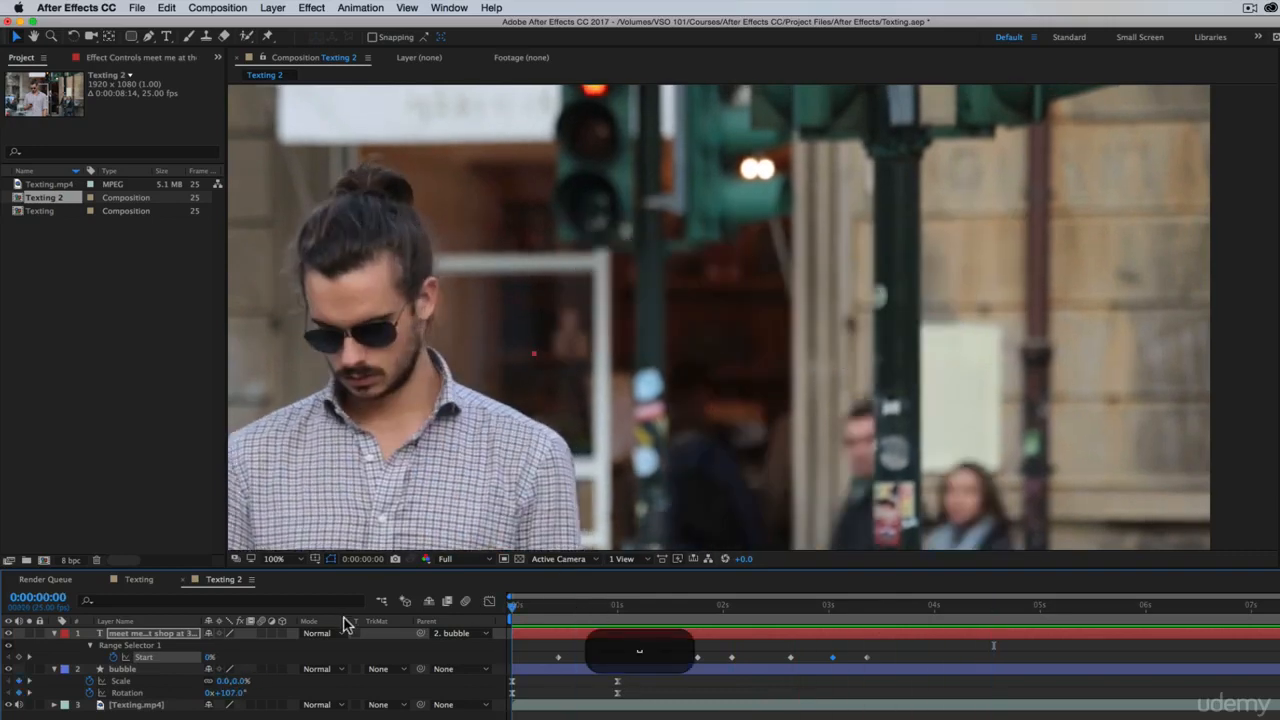
pyautogui.press('space')
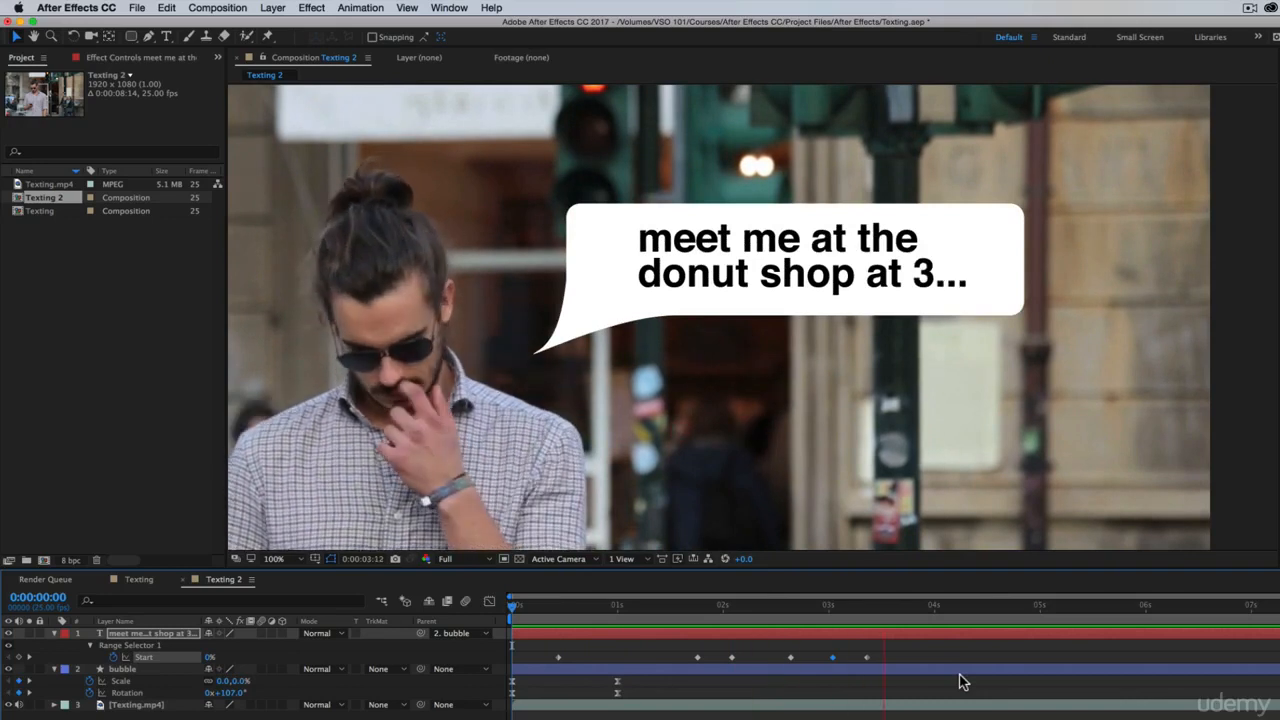
pyautogui.press('space')
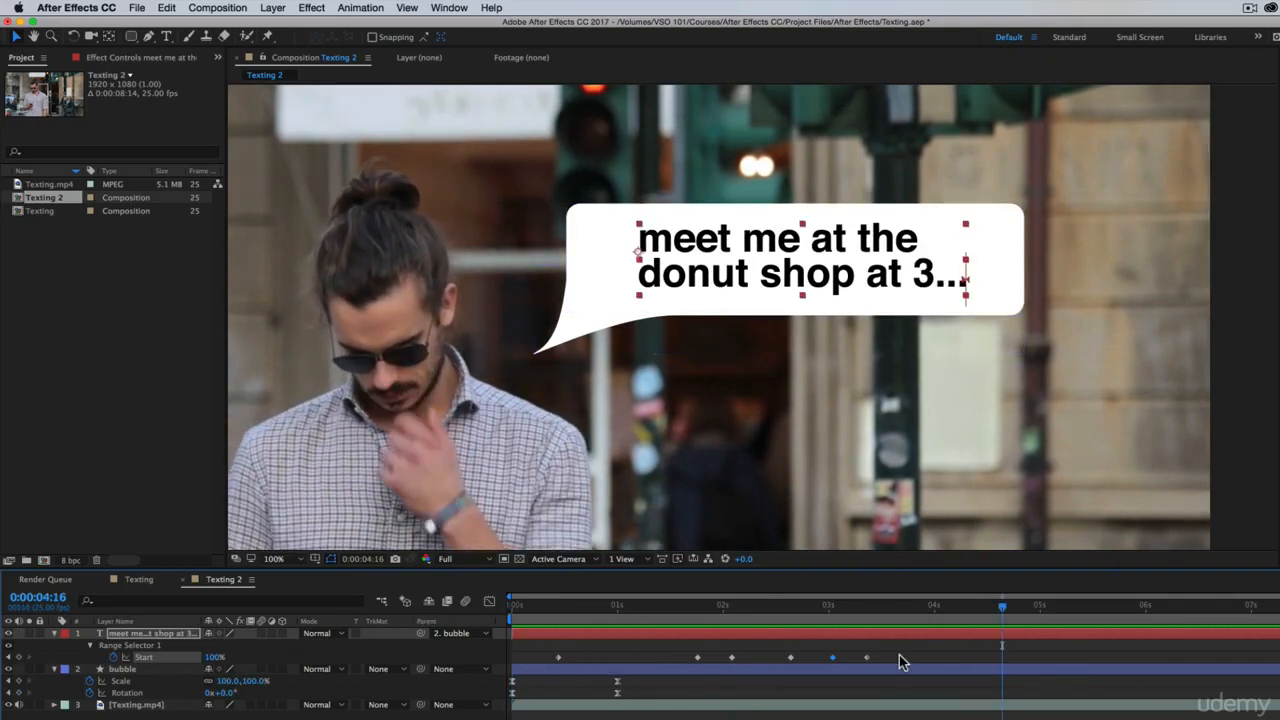
pyautogui.click(724, 711)
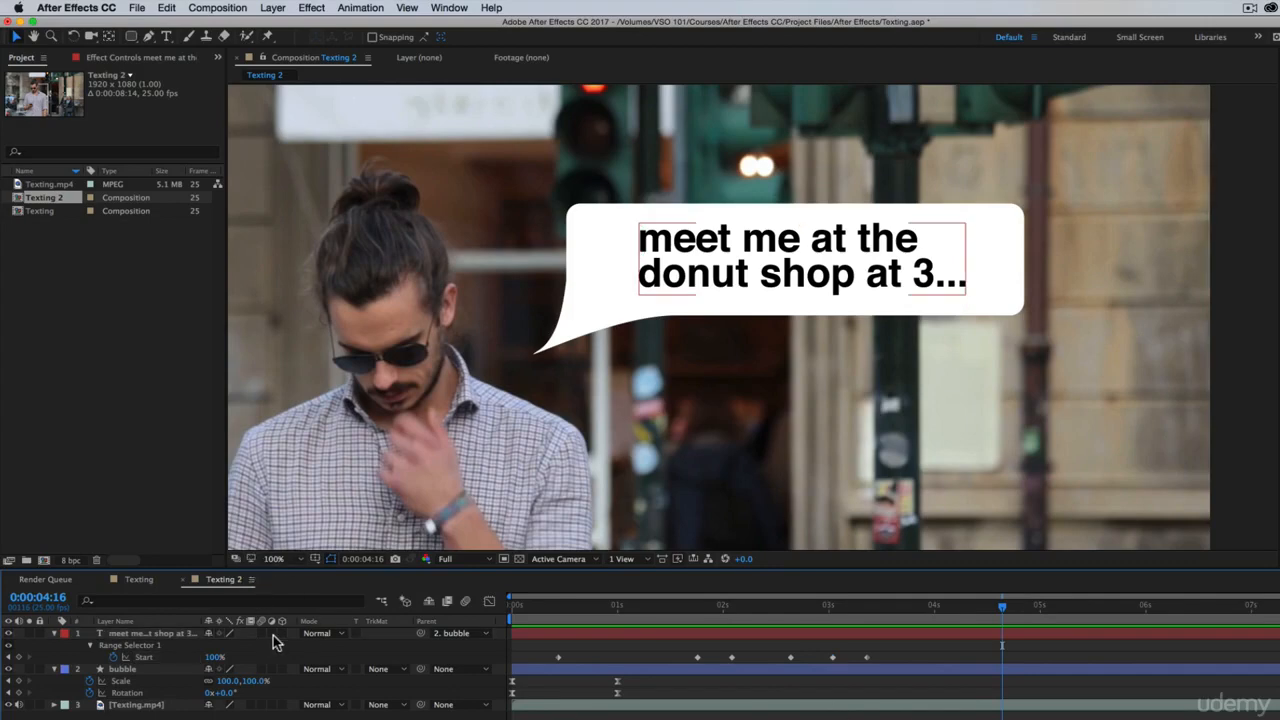
# - Review the bubble changeover in the reference Texting composition, and return to Texting 2 with the frame fitted to the viewer
pyautogui.click(140, 582)
pyautogui.moveTo(680, 613); pyautogui.dragTo(925, 645)
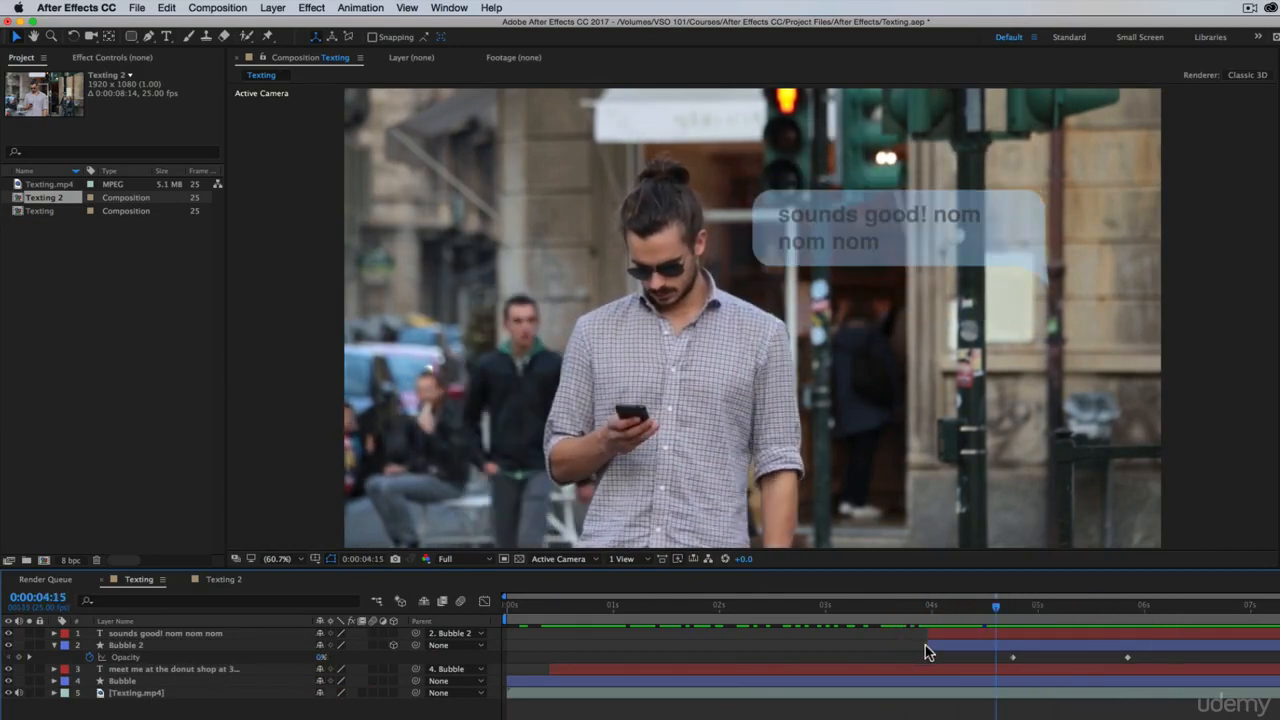
pyautogui.click(240, 580)
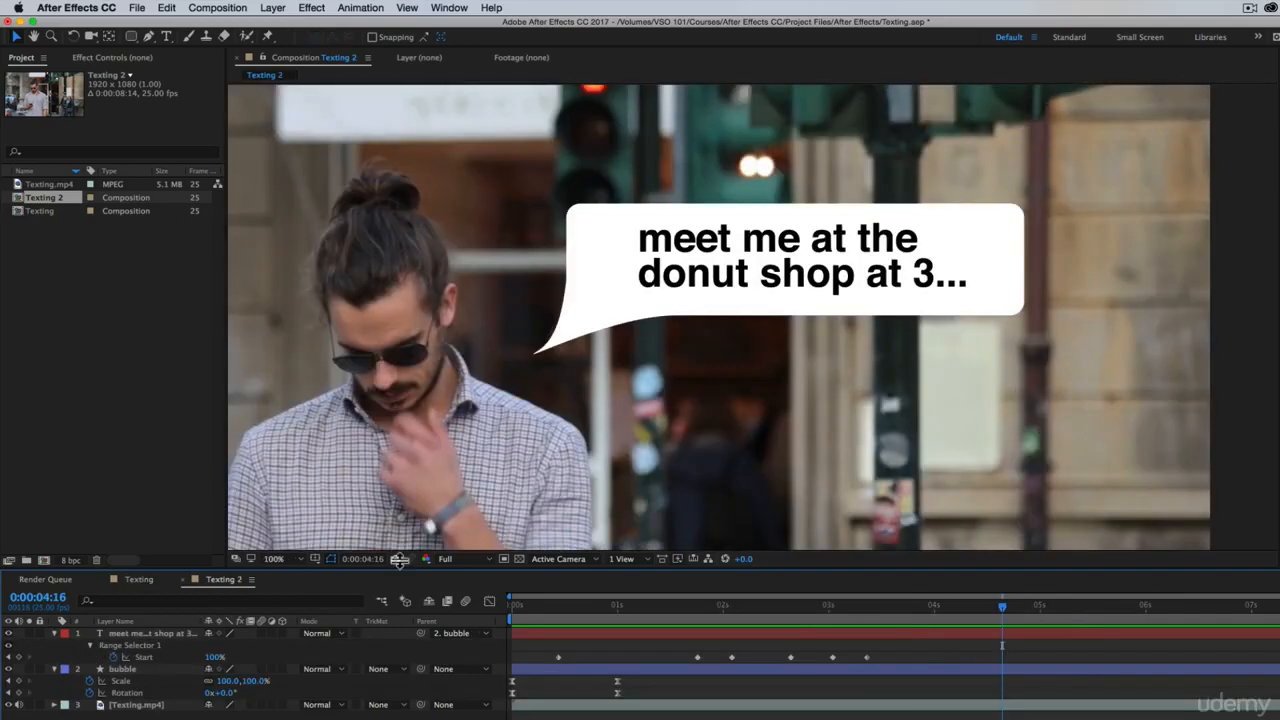
pyautogui.click(300, 560)
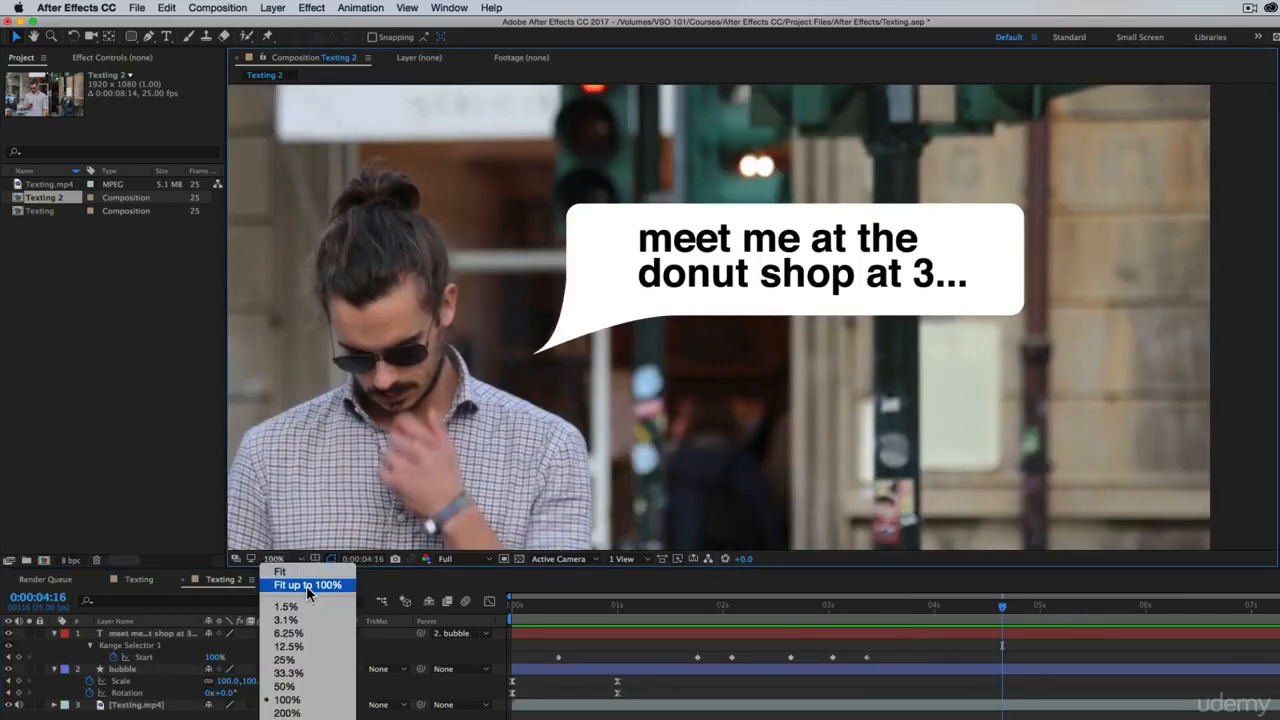
pyautogui.click(305, 579)
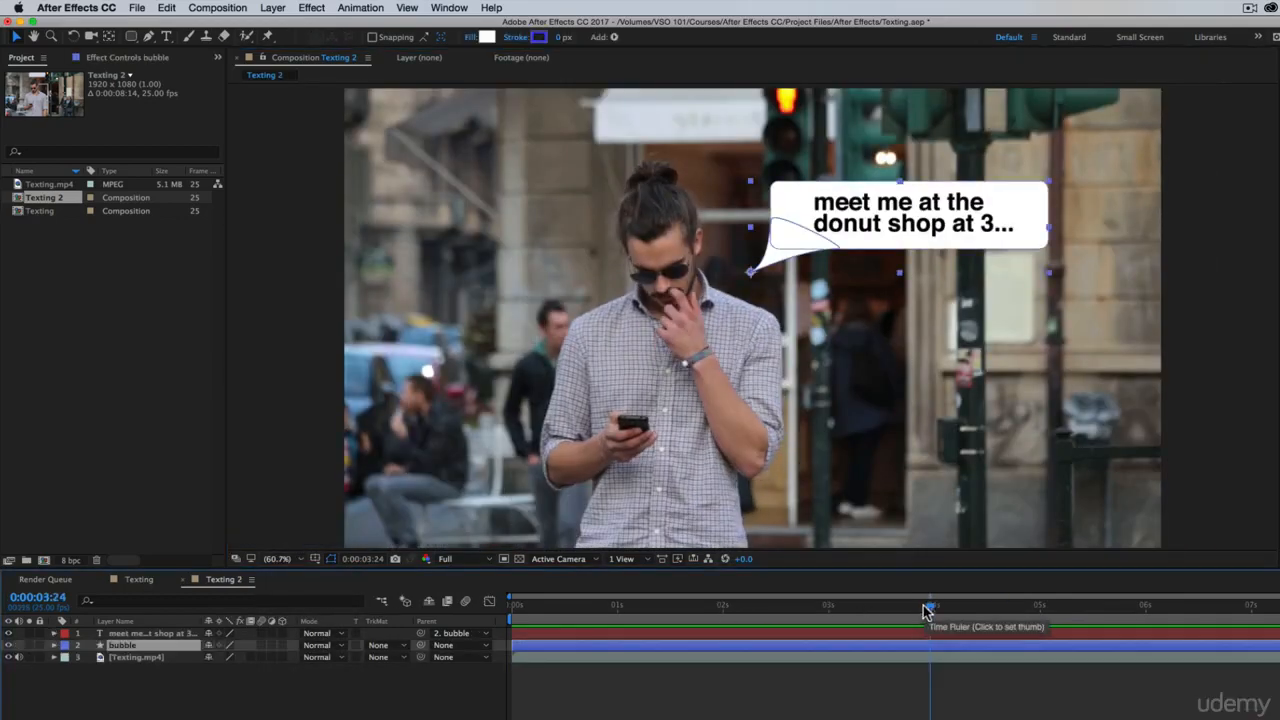
# - Animate the bubble's Position upward from a keyframe at 0:00:03:16 to 955.0,264.0 at 0:00:04:10
pyautogui.moveTo(927, 608); pyautogui.dragTo(892, 602)
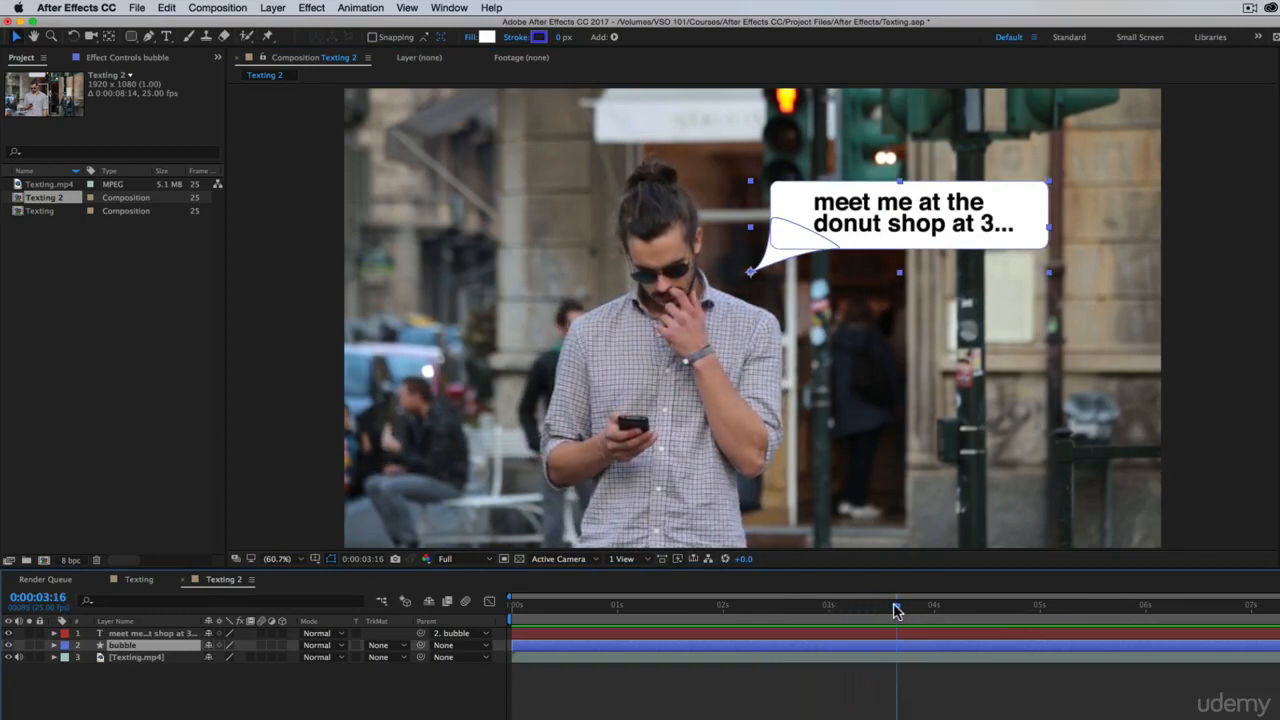
pyautogui.press('p')
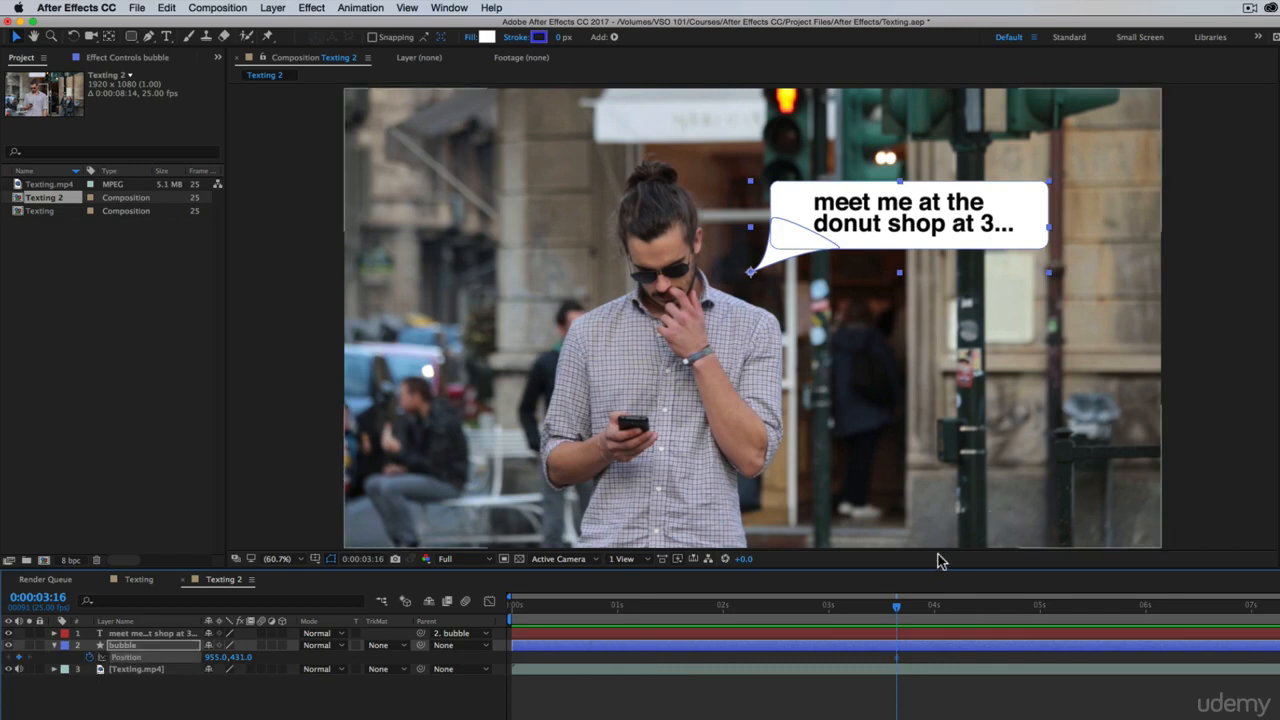
pyautogui.moveTo(895, 606); pyautogui.dragTo(977, 607)
pyautogui.moveTo(248, 666); pyautogui.dragTo(565, 657)
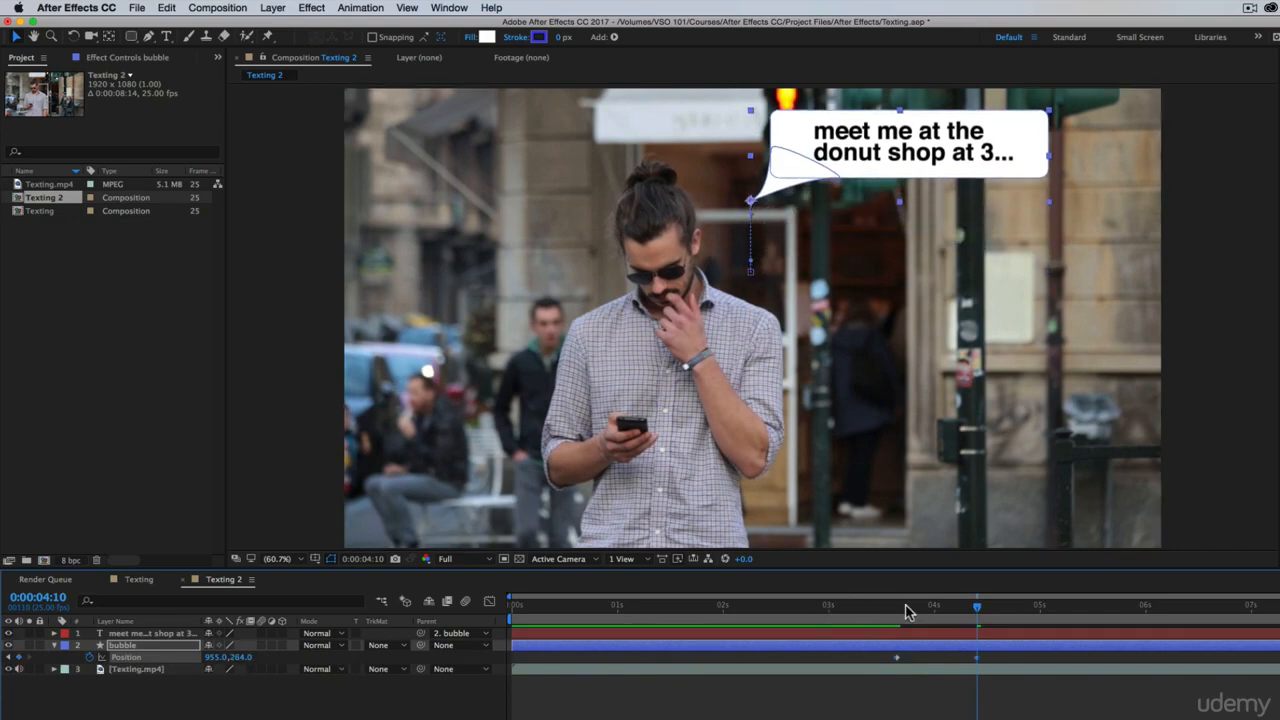
# - Fade the bubble out by keyframing its Opacity at 100% at 0:00:03:16 and 0% at 0:00:04:10
pyautogui.moveTo(908, 607); pyautogui.dragTo(897, 610)
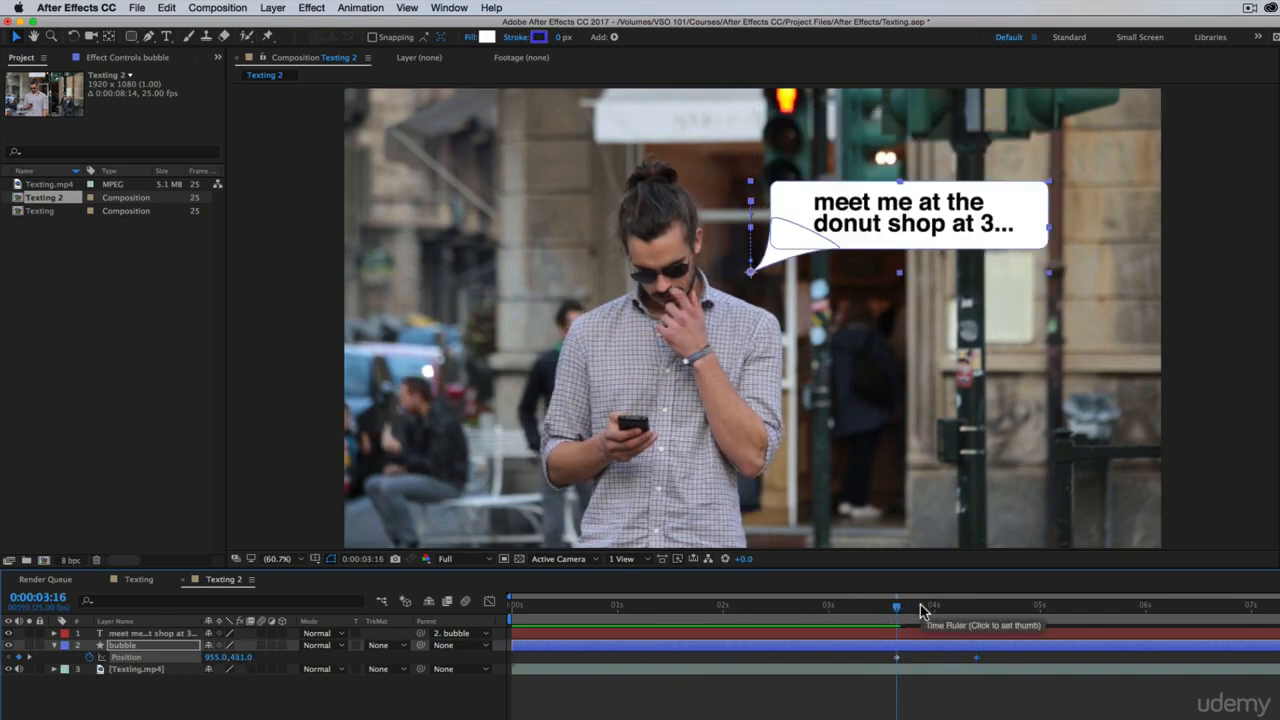
pyautogui.press('t')
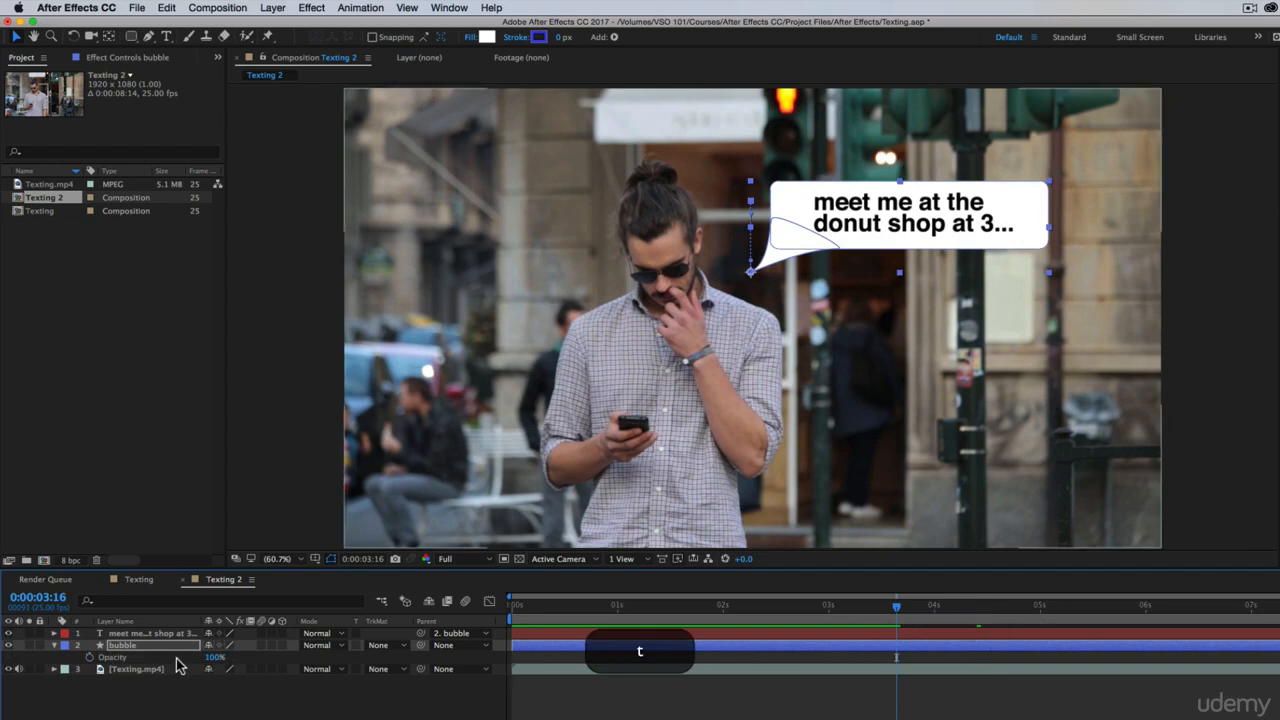
pyautogui.click(88, 658)
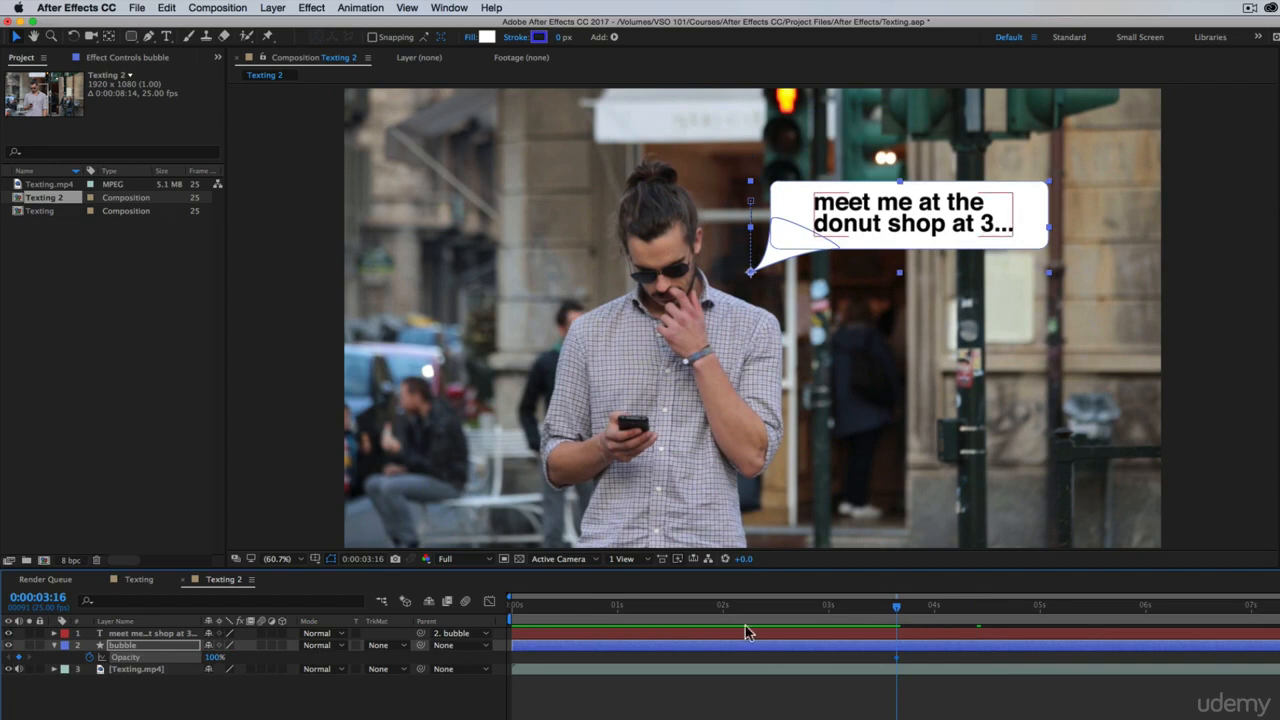
pyautogui.press('u')
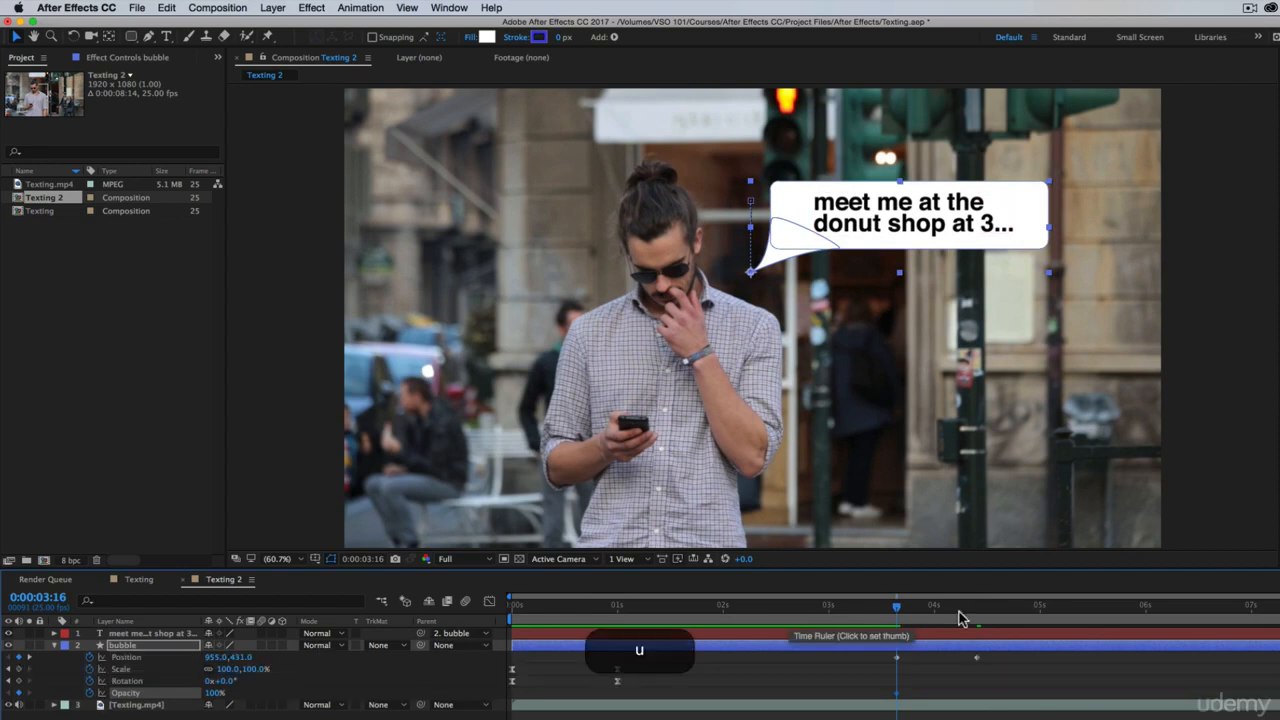
pyautogui.click(977, 612)
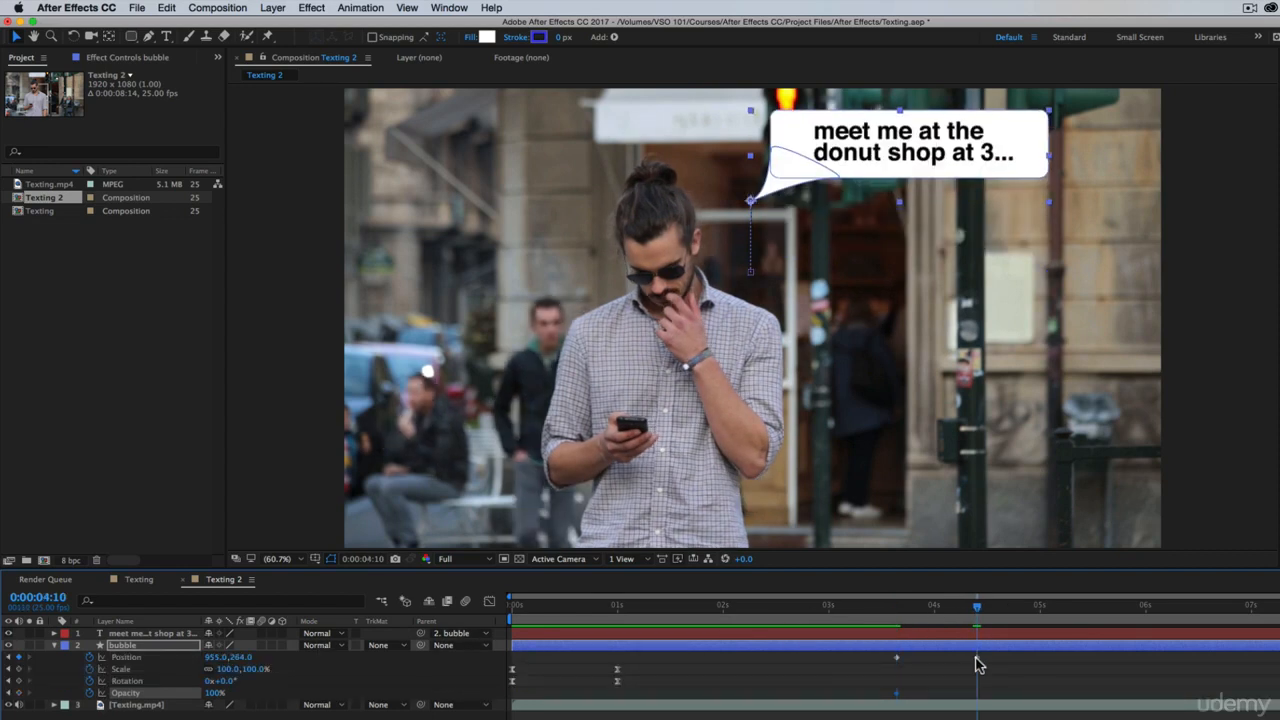
pyautogui.moveTo(923, 612); pyautogui.dragTo(970, 615)
pyautogui.moveTo(229, 685); pyautogui.dragTo(140, 688)
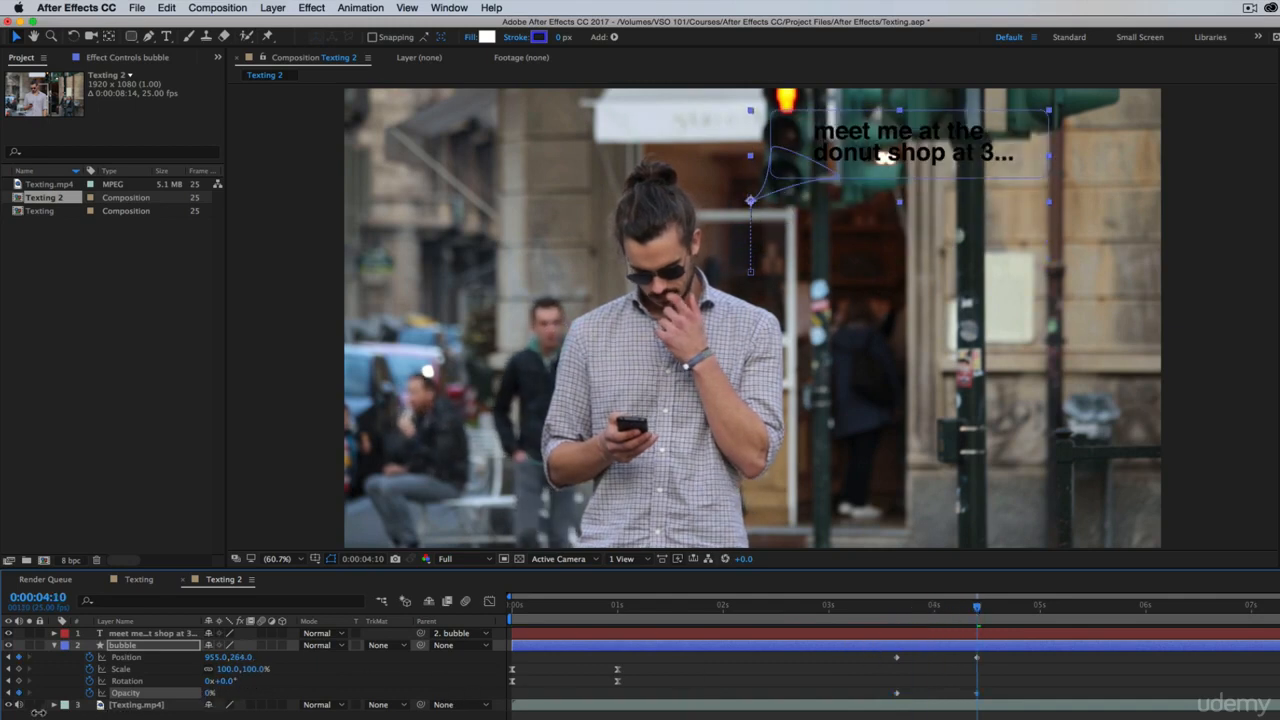
# - Play the bubble's exit from 0:00:03:16 to check the rise and fade
pyautogui.press('space')
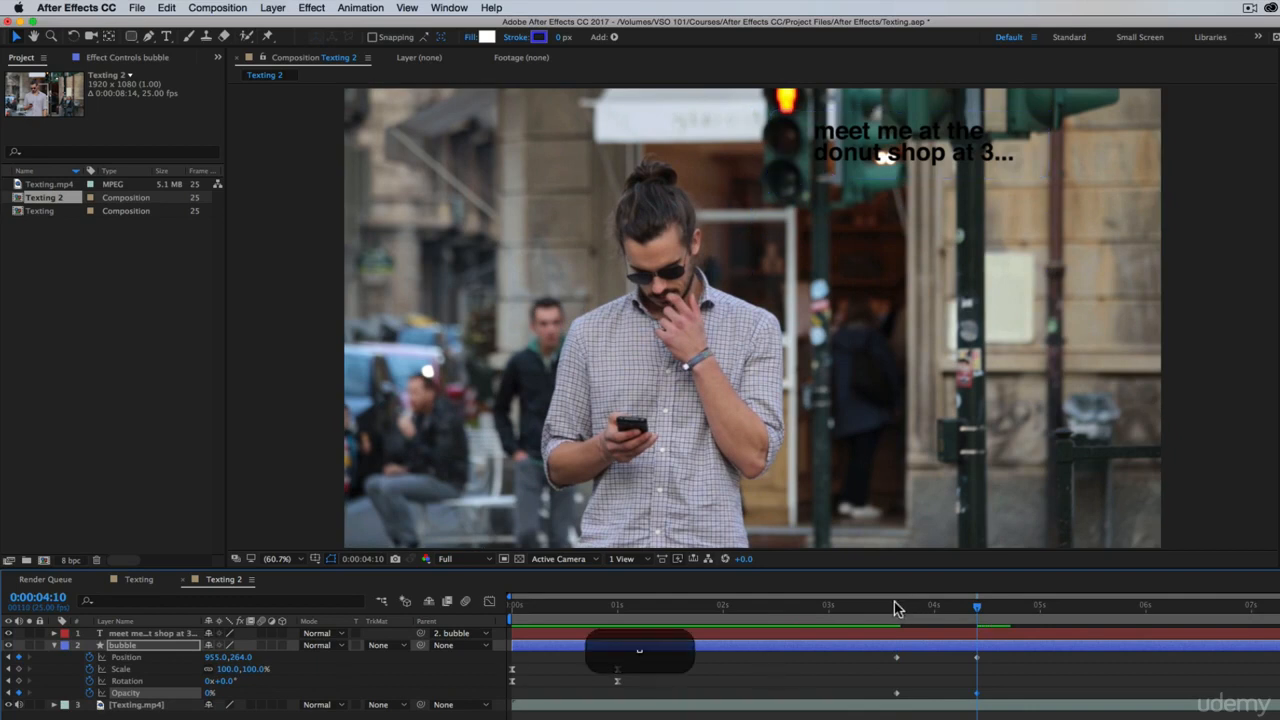
pyautogui.click(896, 607)
pyautogui.press('space')
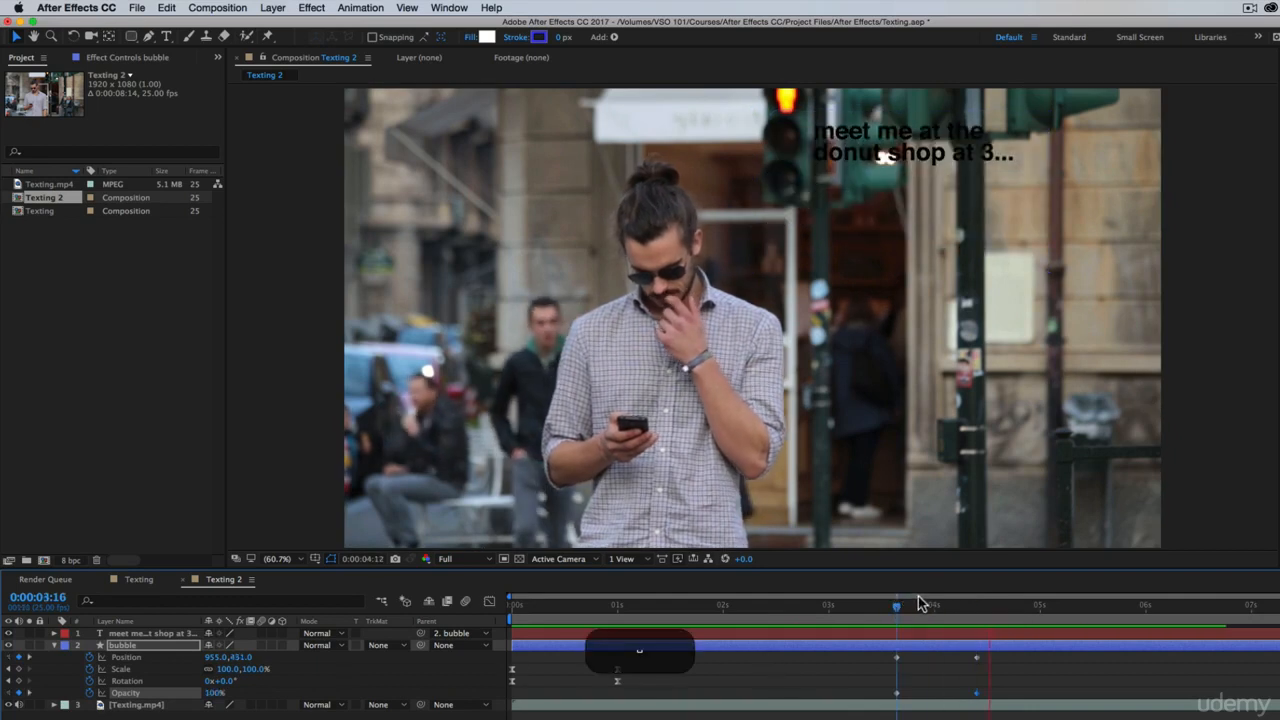
pyautogui.press('space')
# - Copy the bubble's two Opacity keyframes and paste them onto the message text layer at 0:00:03:16
pyautogui.moveTo(1002, 680); pyautogui.dragTo(886, 703)
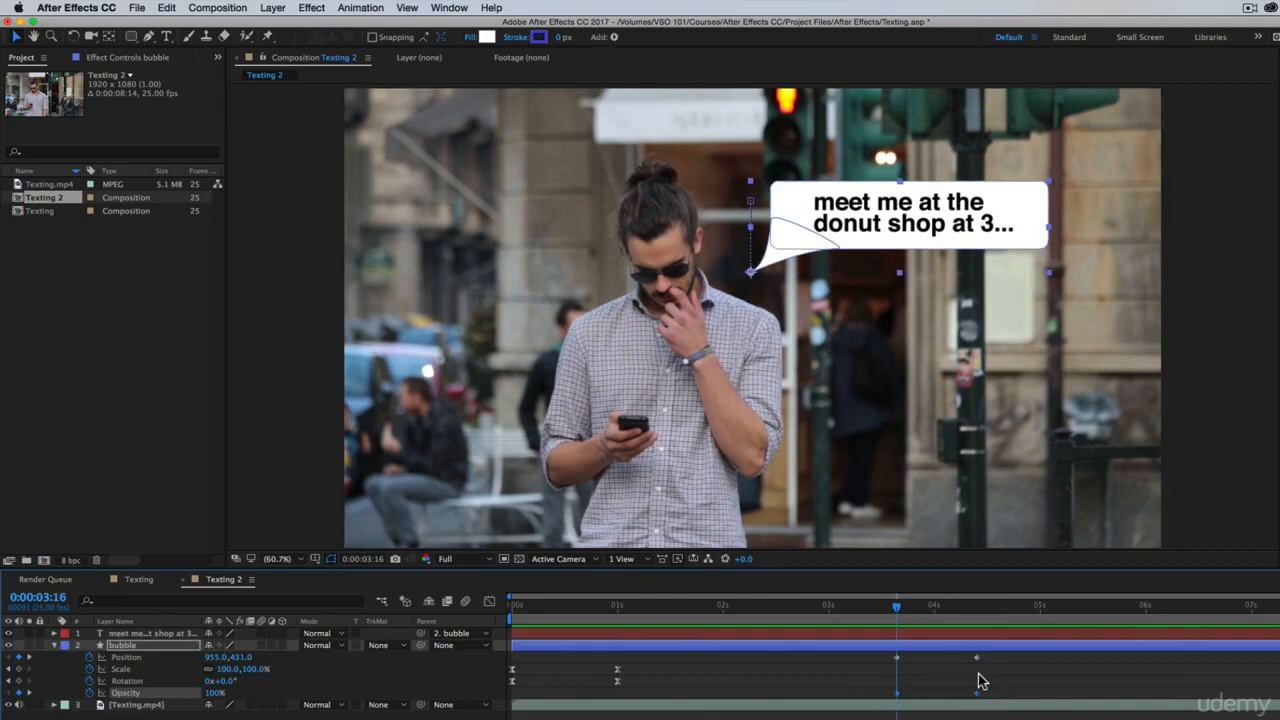
pyautogui.click(152, 636)
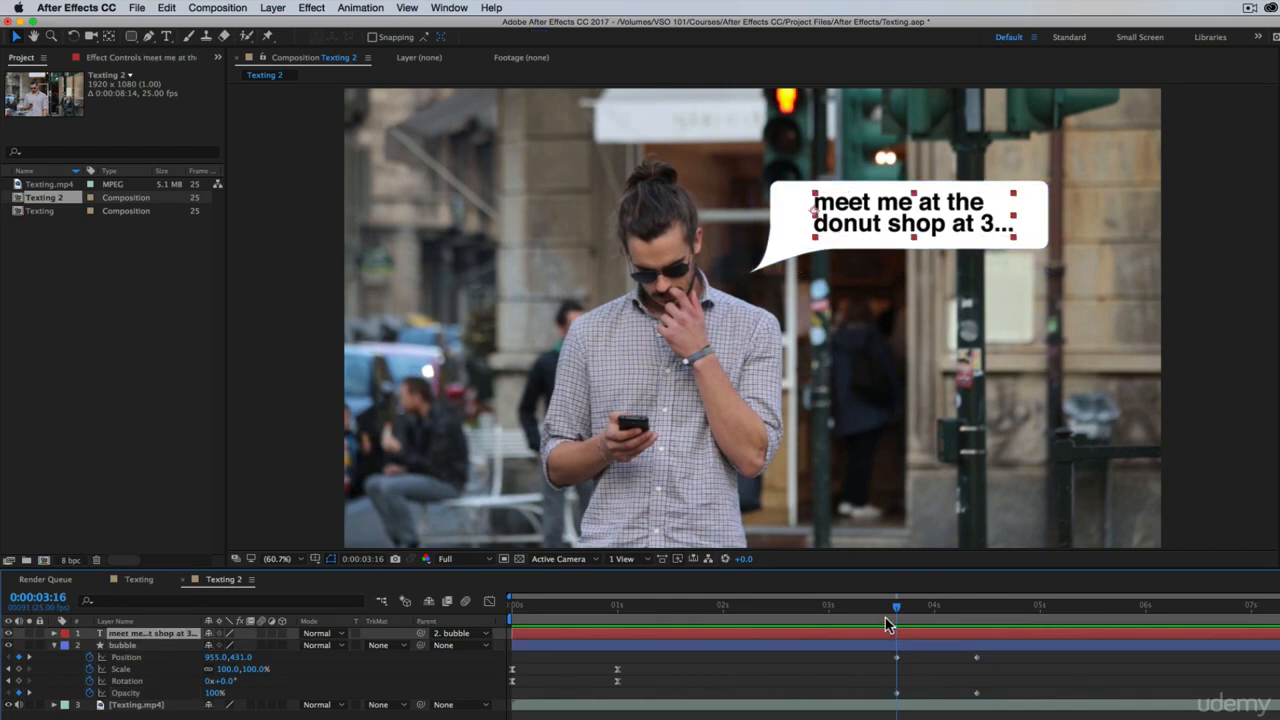
pyautogui.moveTo(1022, 680); pyautogui.dragTo(823, 703)
pyautogui.press('super+c')
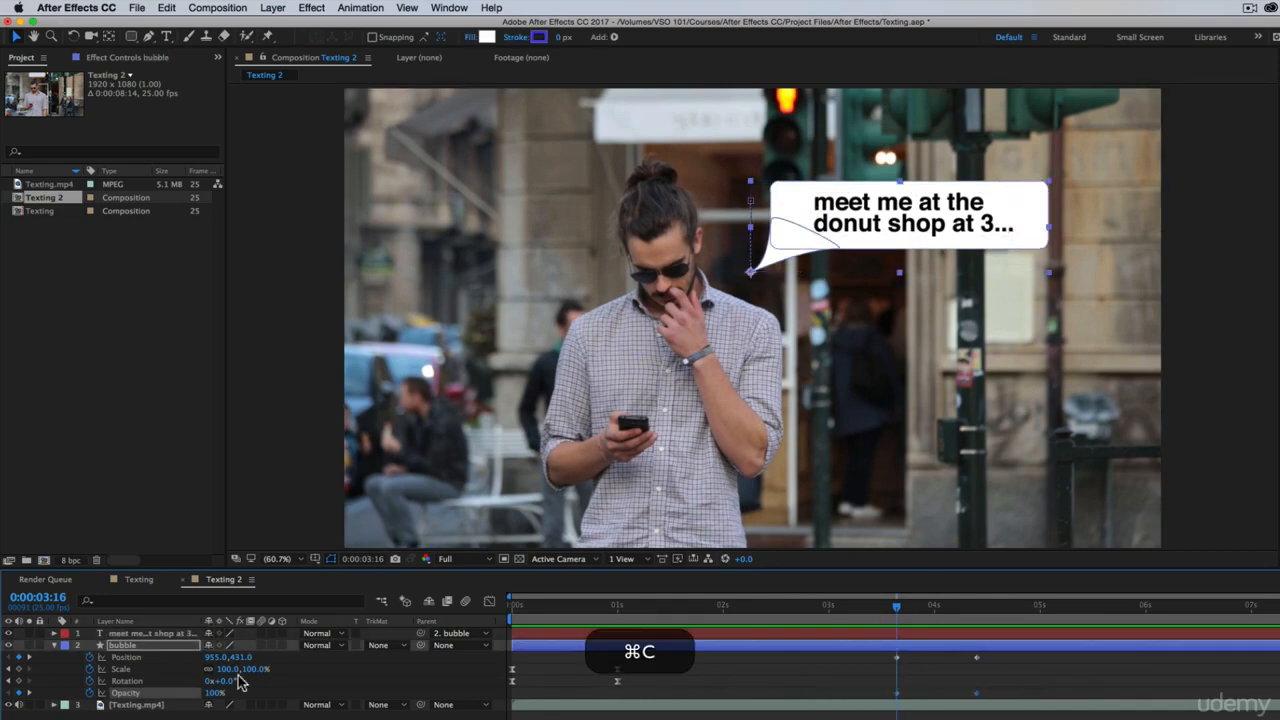
pyautogui.click(930, 630)
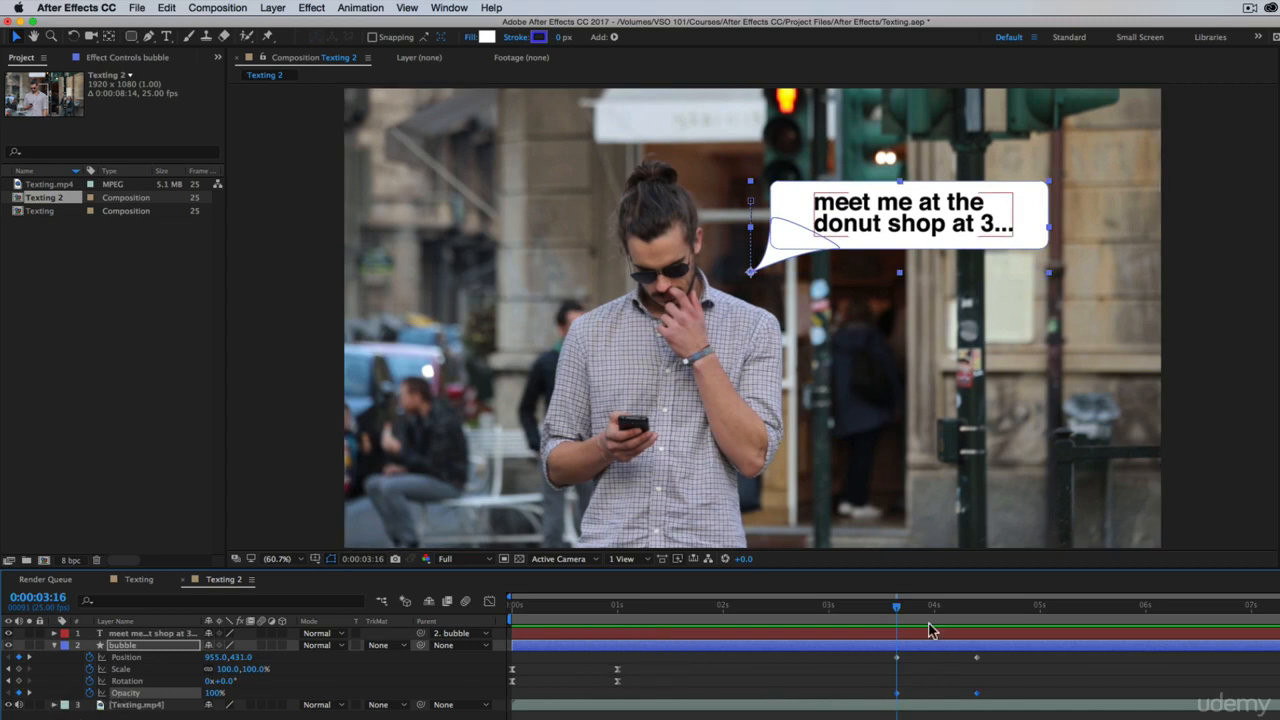
pyautogui.moveTo(1006, 680); pyautogui.dragTo(832, 697)
pyautogui.press('super+c')
pyautogui.click(948, 635)
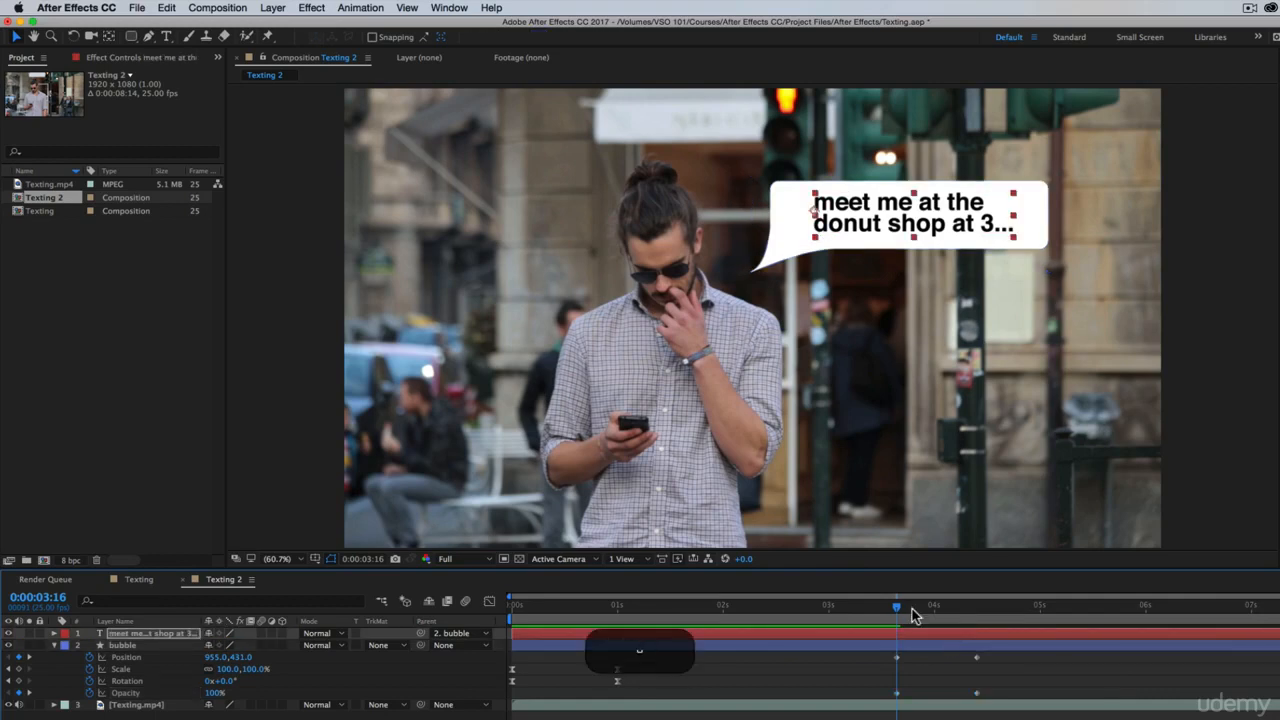
# - Play the animation from the beginning and from 0:00:03:16 to check the text's fade-out, with the text layer's keyframes revealed
pyautogui.press('space')
pyautogui.press('space')
pyautogui.moveTo(908, 606); pyautogui.dragTo(300, 578)
pyautogui.press('space')
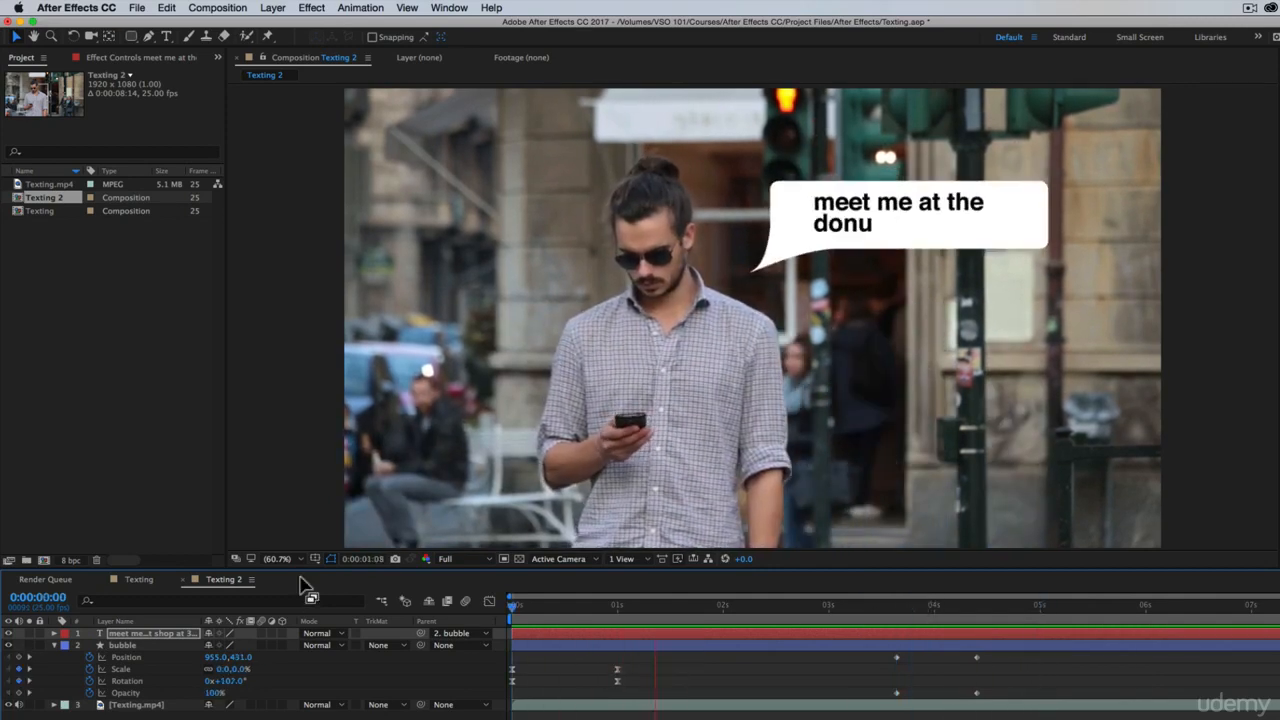
pyautogui.press('u')
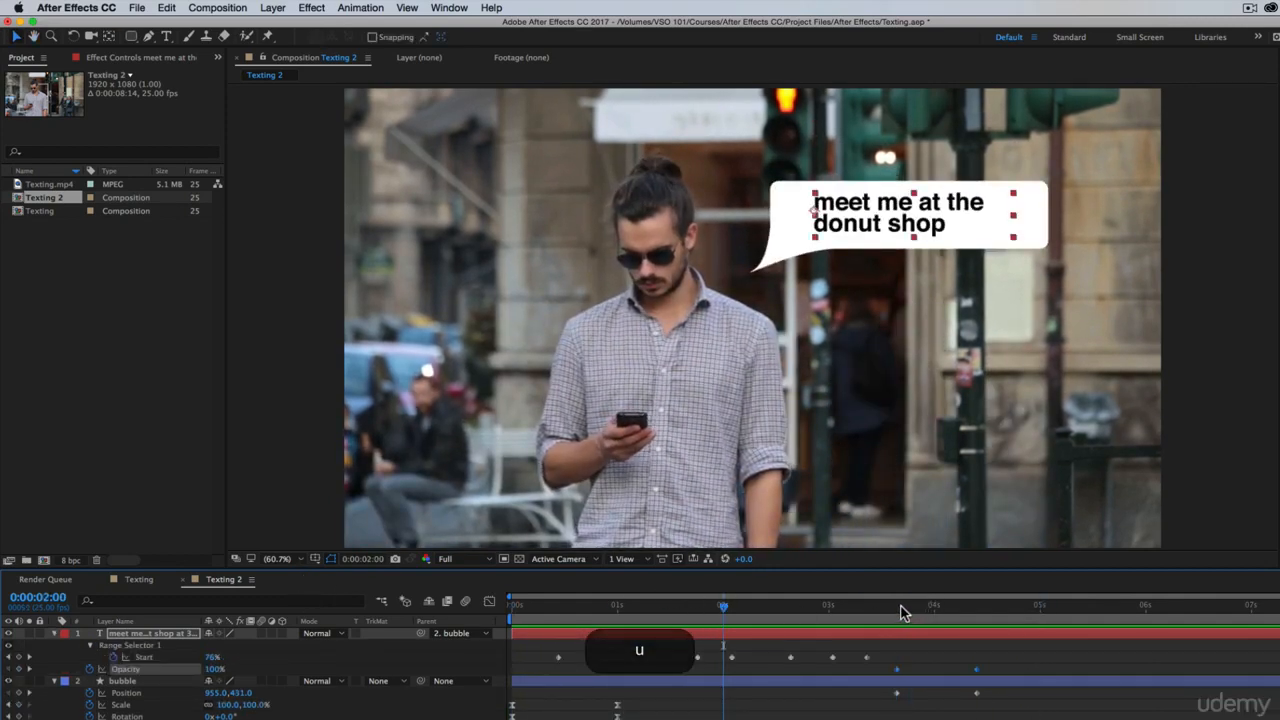
pyautogui.click(897, 607)
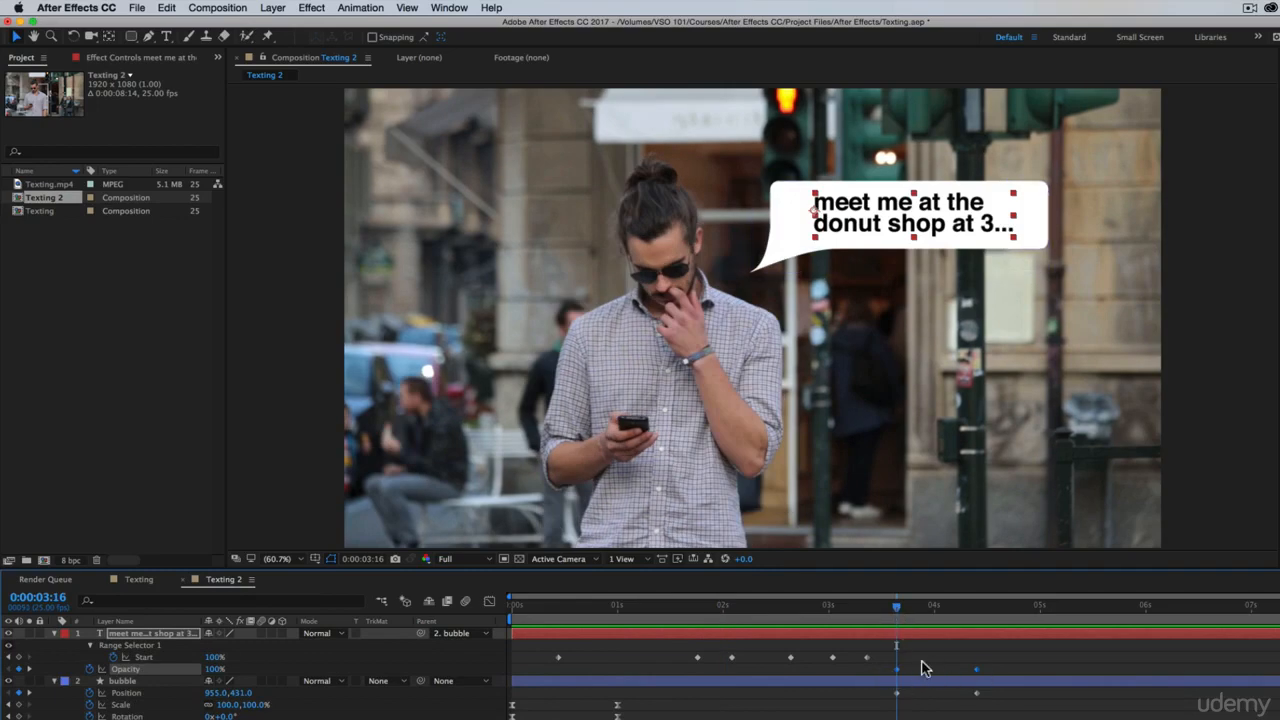
pyautogui.press('space')
pyautogui.press('space')
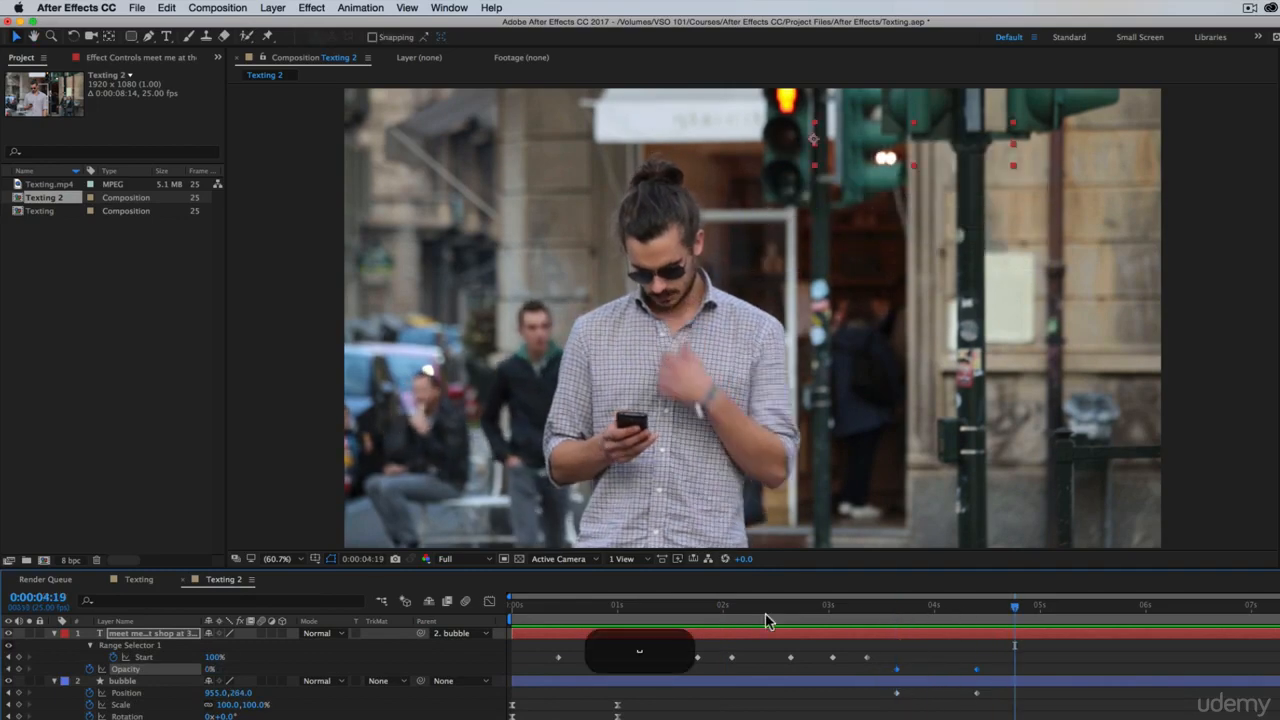
# - Check how the second bubble behaves in the reference Texting composition, and return to Texting 2
pyautogui.moveTo(840, 614); pyautogui.dragTo(1123, 633)
pyautogui.press('space')
pyautogui.click(139, 579)
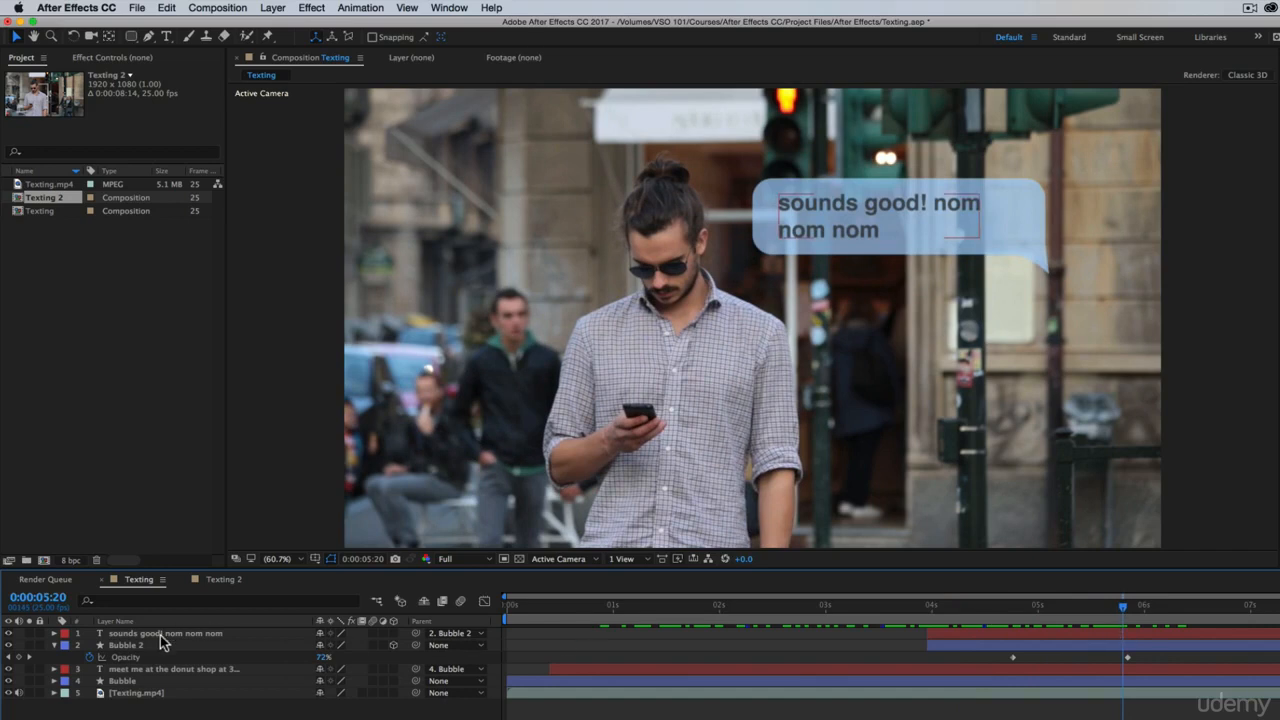
pyautogui.click(224, 580)
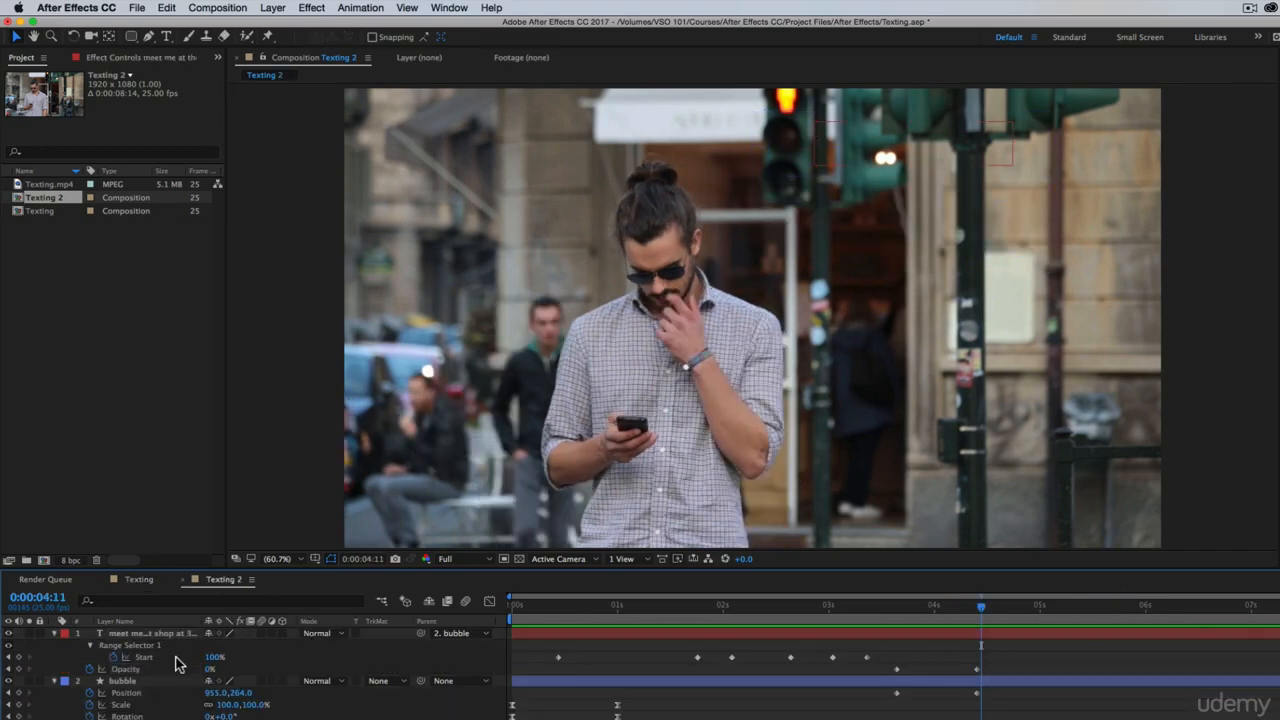
# - Collapse both animated layers, duplicate the bubble layer at 0:00:04:10, and move the duplicate above the text layer
pyautogui.click(54, 633)
pyautogui.click(54, 645)
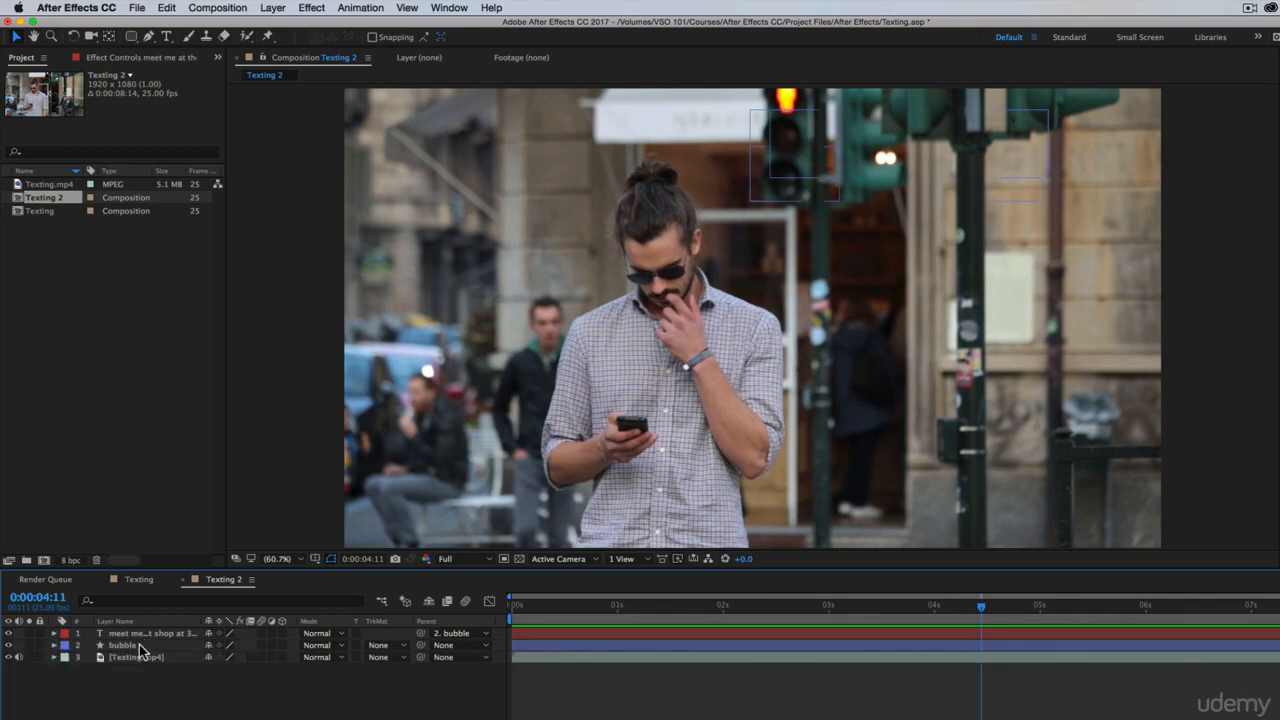
pyautogui.click(140, 646)
pyautogui.moveTo(986, 607); pyautogui.dragTo(977, 607)
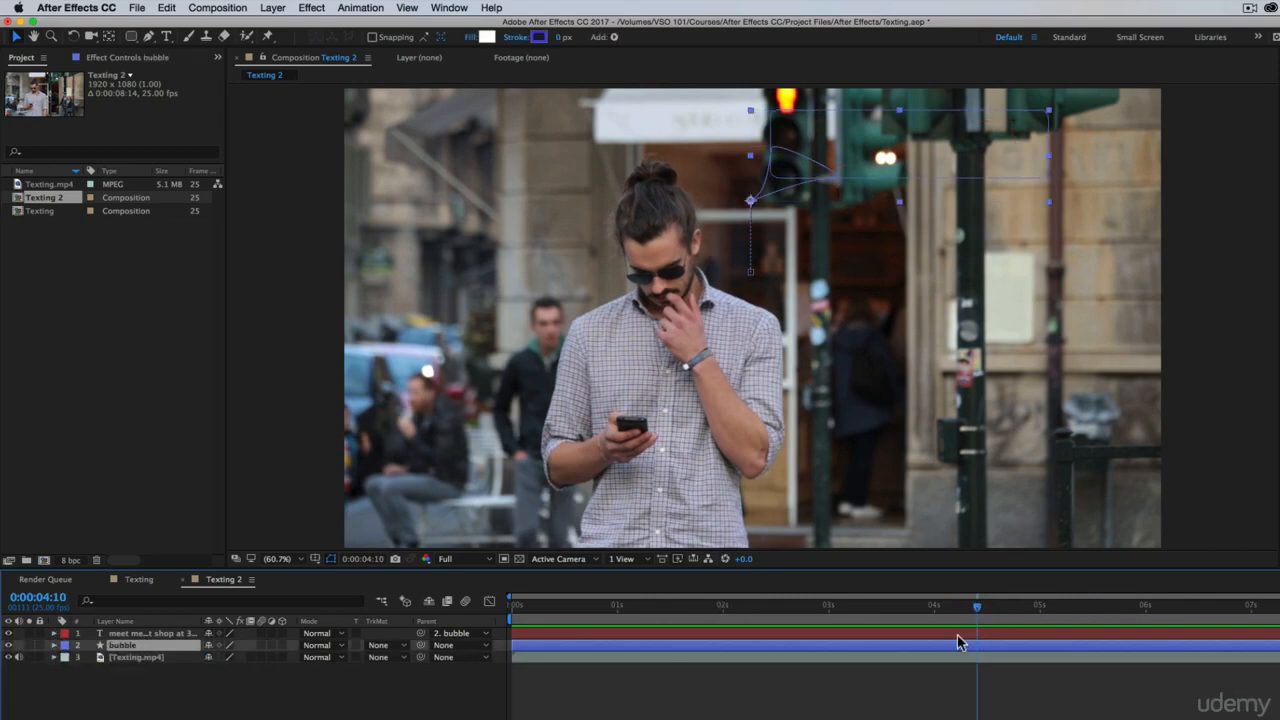
pyautogui.press('super+d')
pyautogui.moveTo(129, 648); pyautogui.dragTo(133, 636)
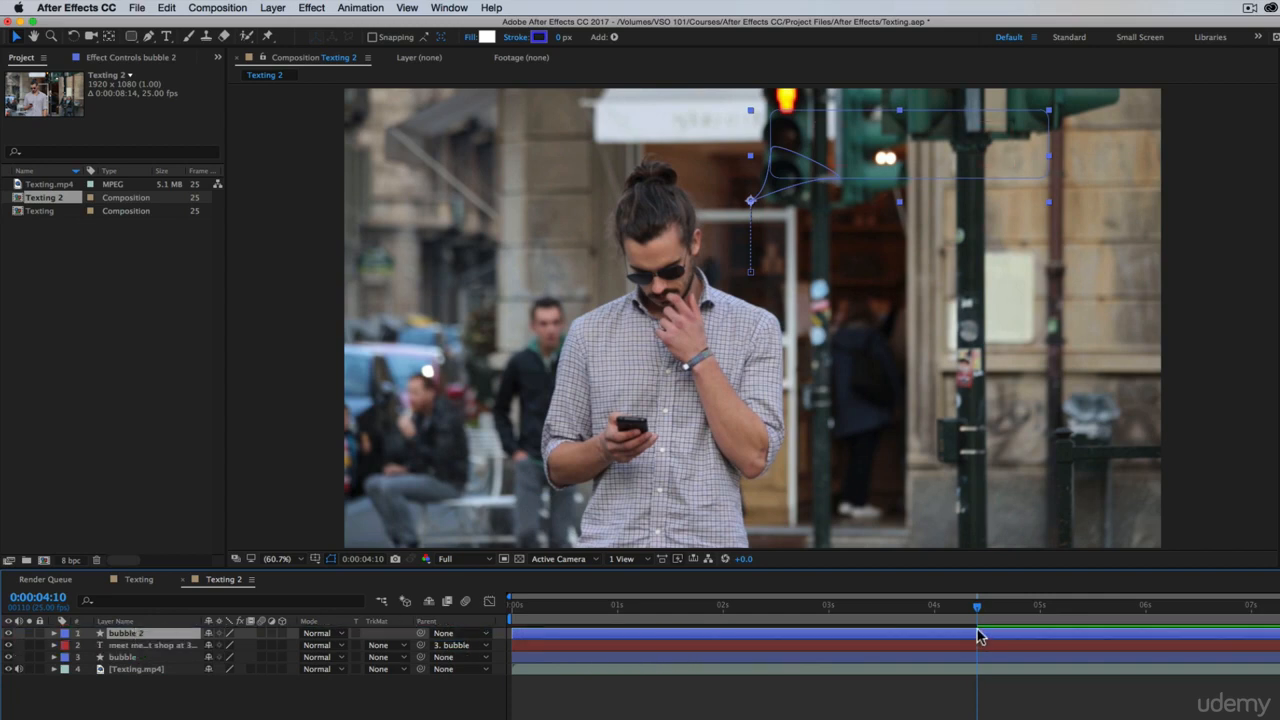
# - Delete all Scale and Rotation keyframes from the bubble 2 layer
pyautogui.press('u')
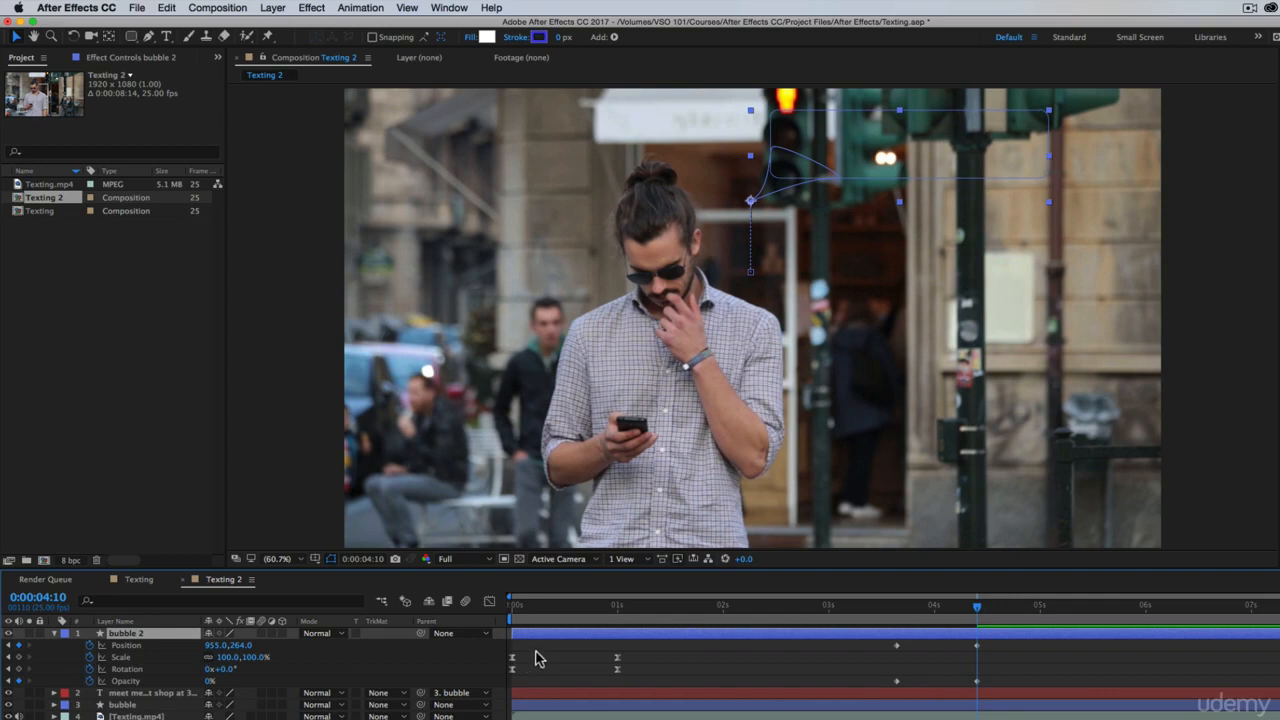
pyautogui.moveTo(538, 658); pyautogui.dragTo(491, 669)
pyautogui.press('BackSpace')
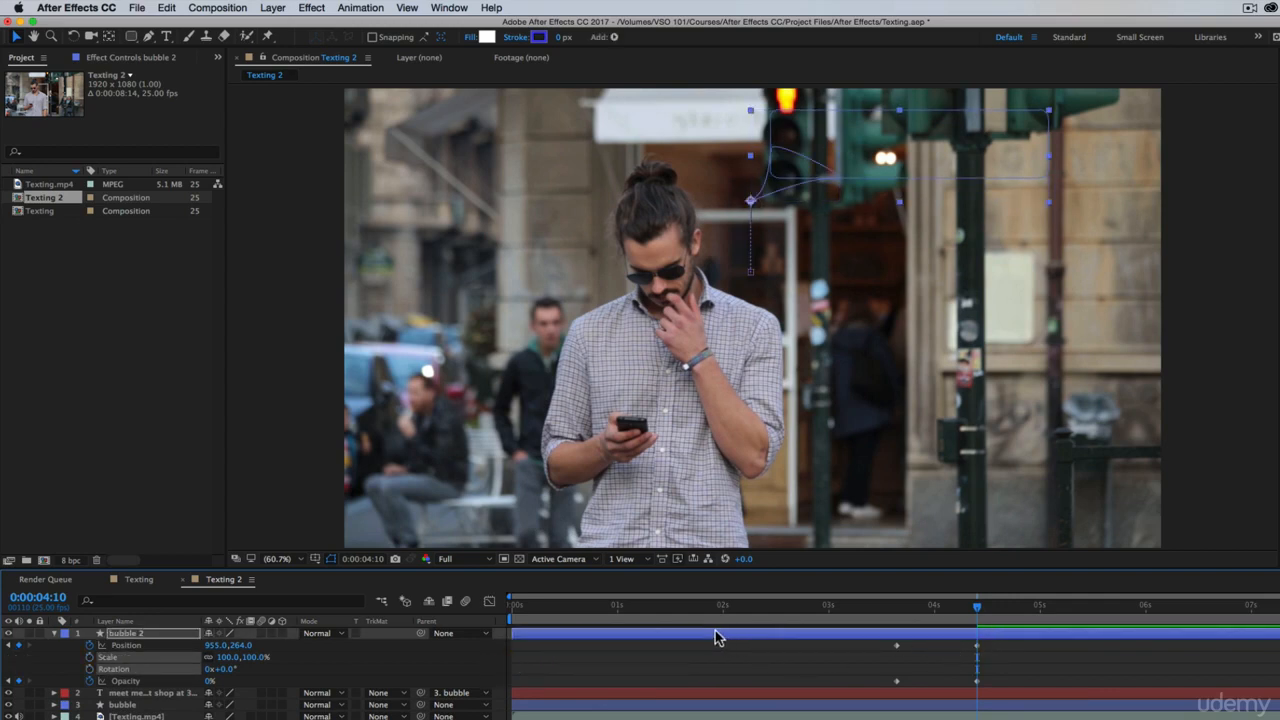
# - Slide the bubble 2 layer to start at about 0:00:03:08, and compare it with the first bubble's Position keyframes
pyautogui.moveTo(724, 636); pyautogui.dragTo(1066, 626)
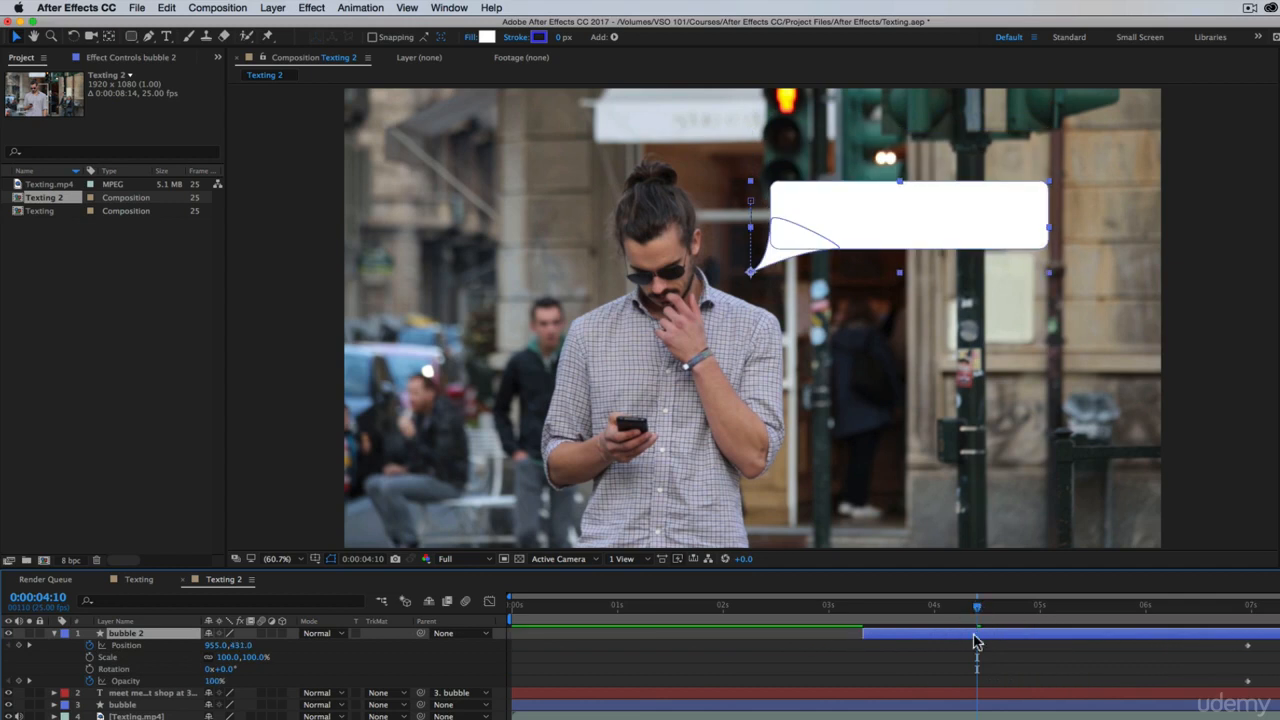
pyautogui.click(934, 704)
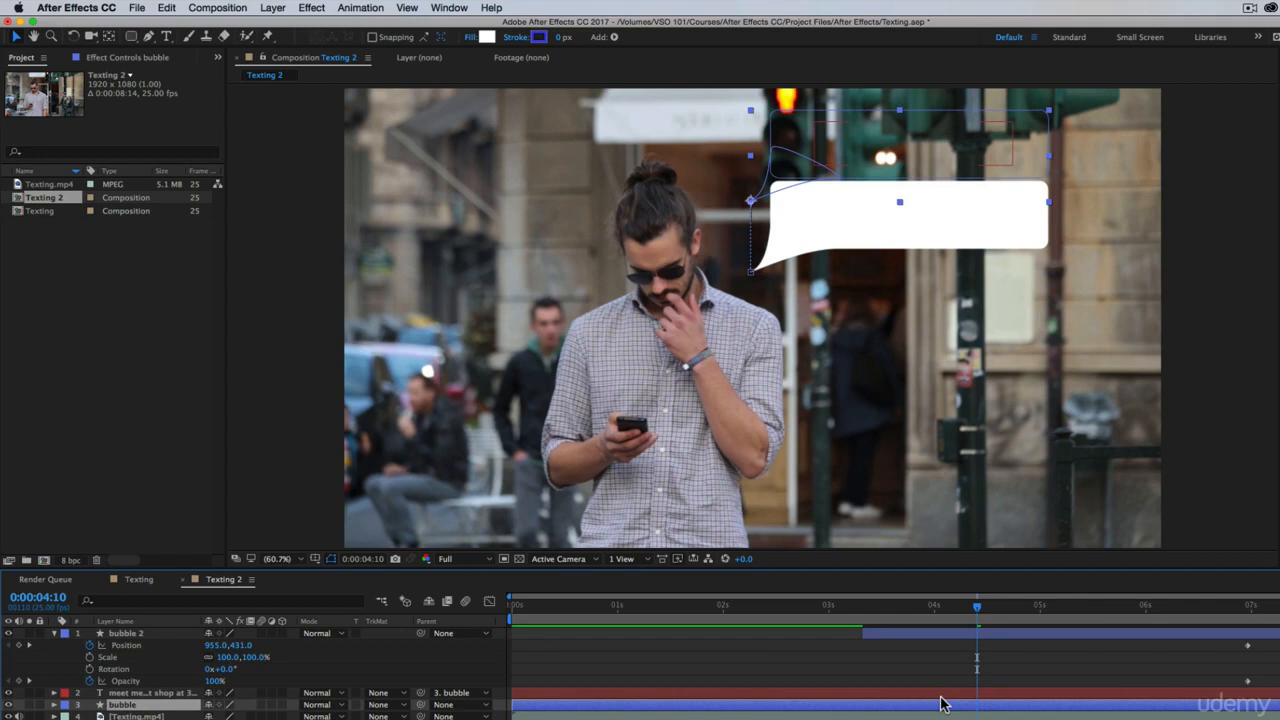
pyautogui.press('p')
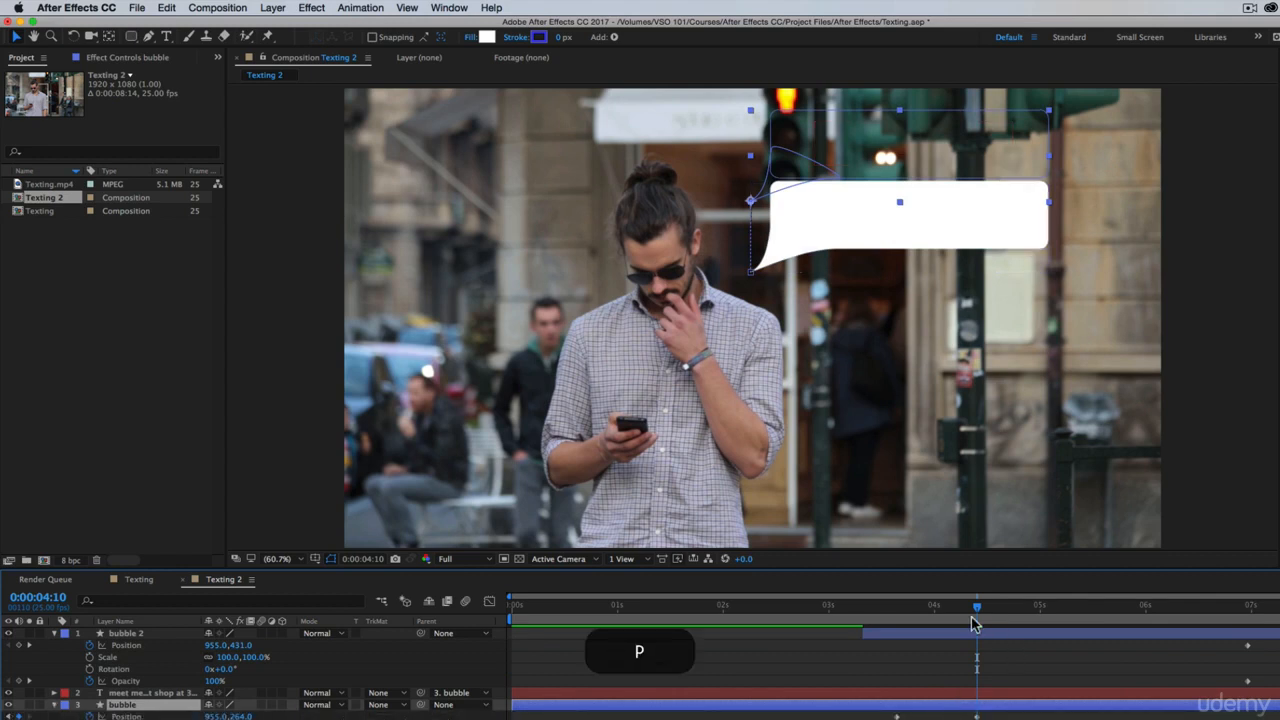
pyautogui.moveTo(972, 612); pyautogui.dragTo(975, 643)
pyautogui.click(938, 636)
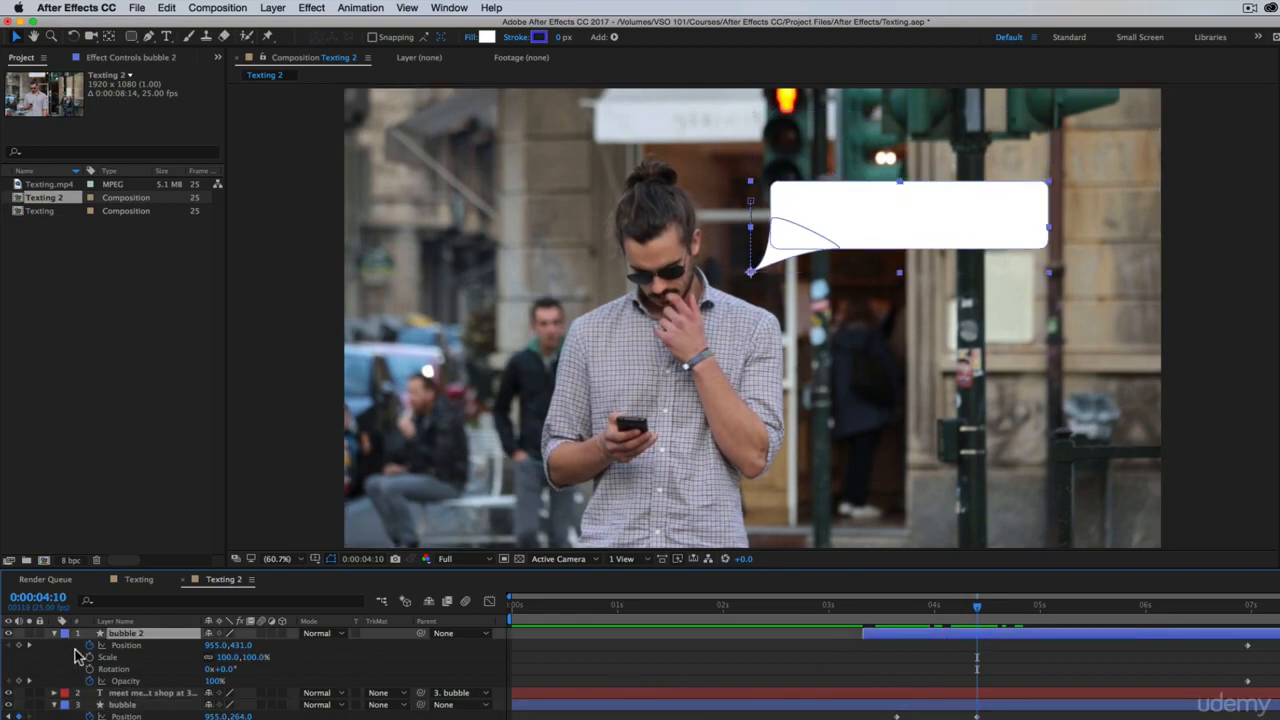
# - Keyframe bubble 2's current Position at 0:00:04:10, set its Y Position to 653 at 0:00:03:16, and preview the rise
pyautogui.click(18, 645)
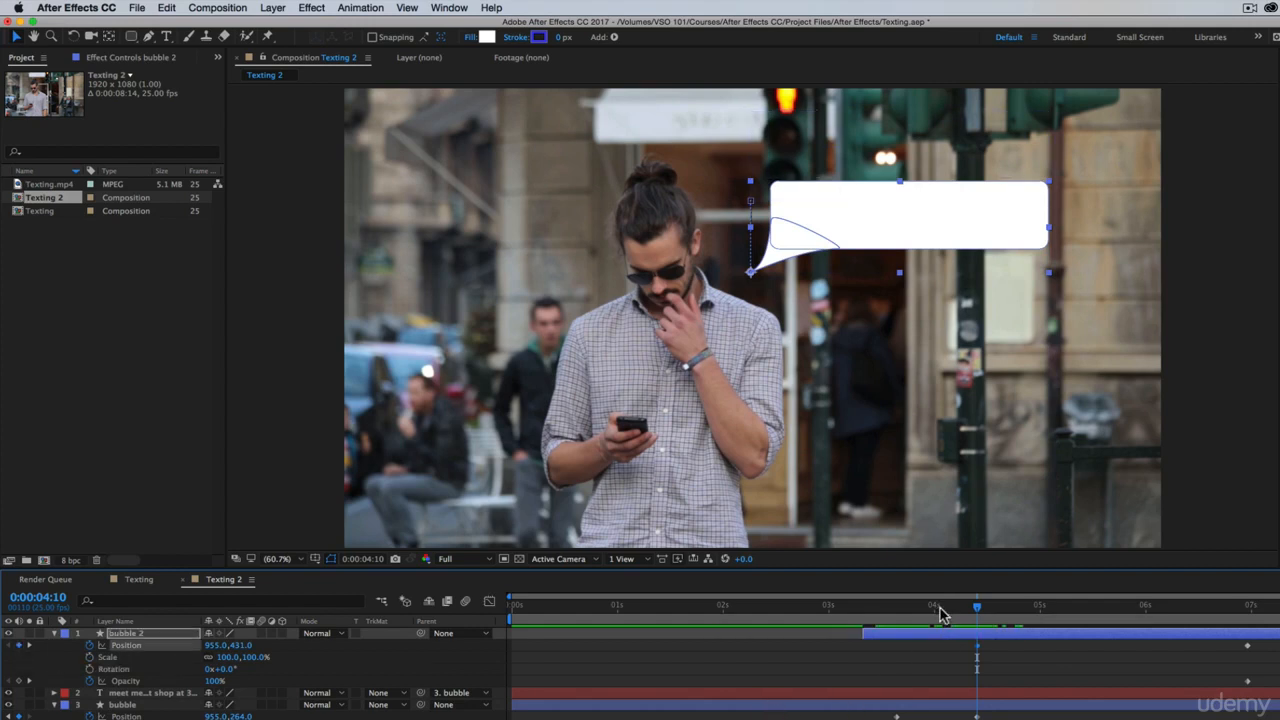
pyautogui.click(898, 612)
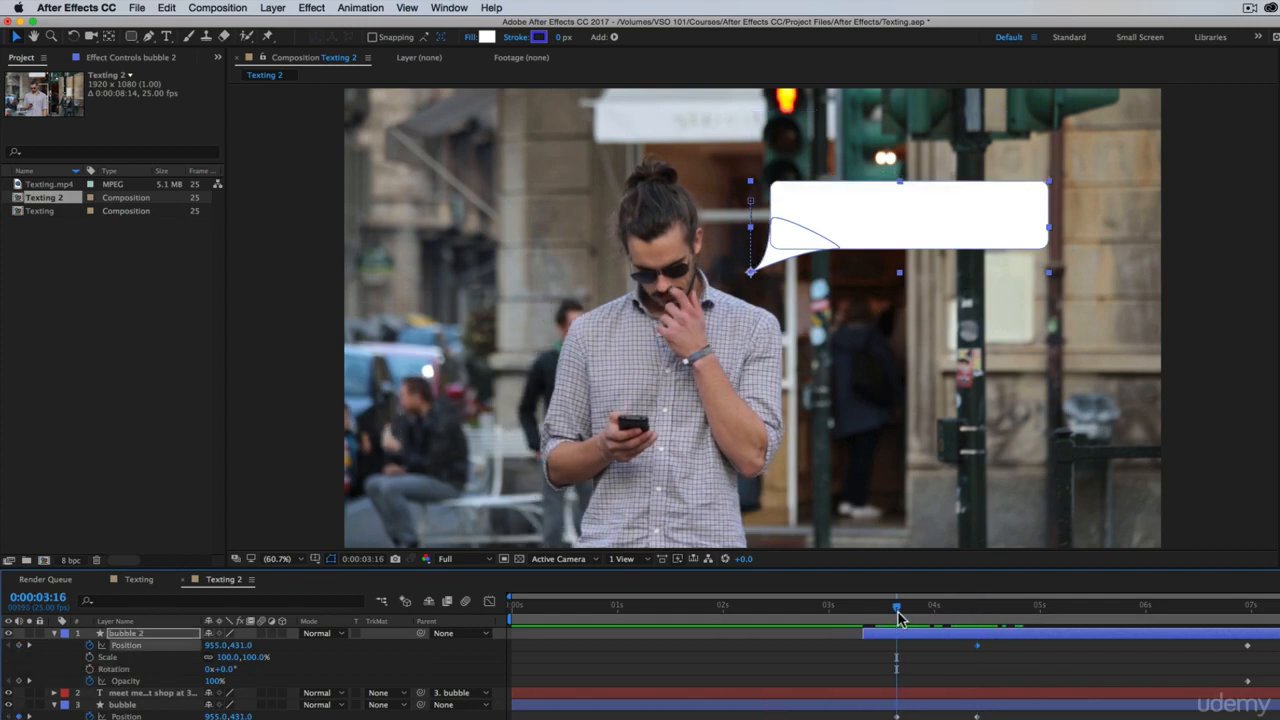
pyautogui.moveTo(258, 645); pyautogui.dragTo(903, 640)
pyautogui.press('space')
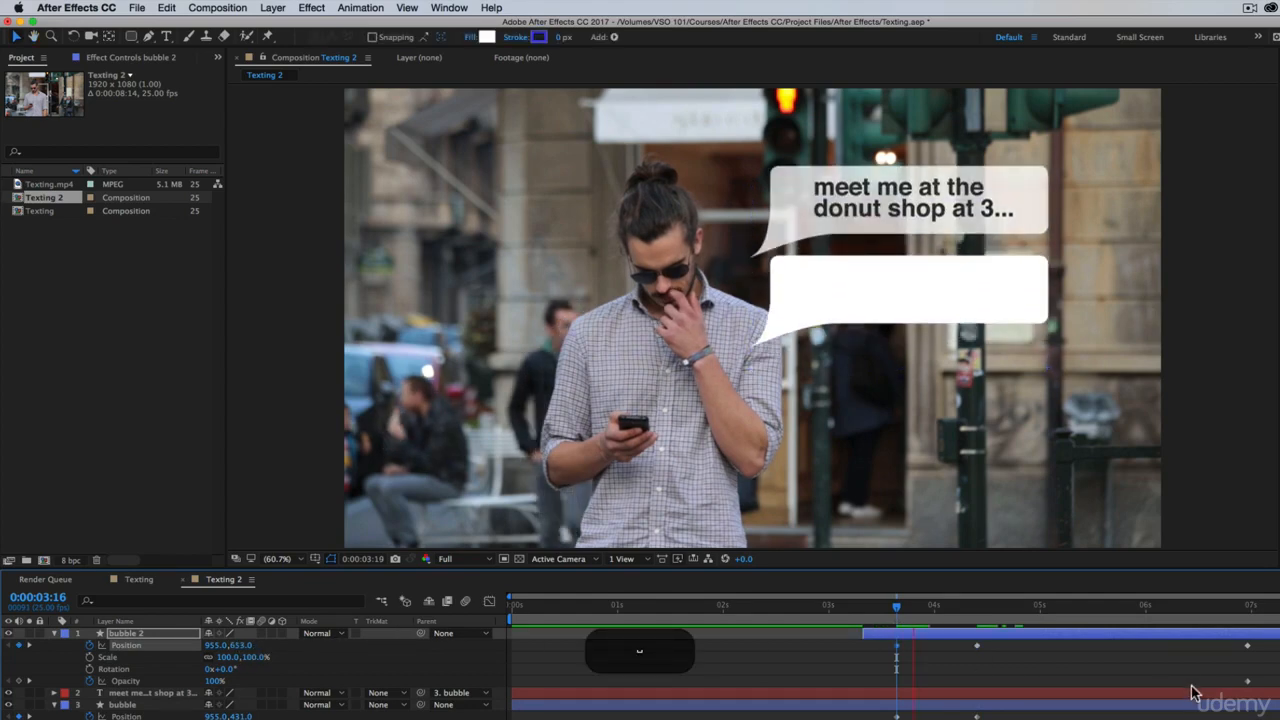
pyautogui.press('space')
pyautogui.click(896, 615)
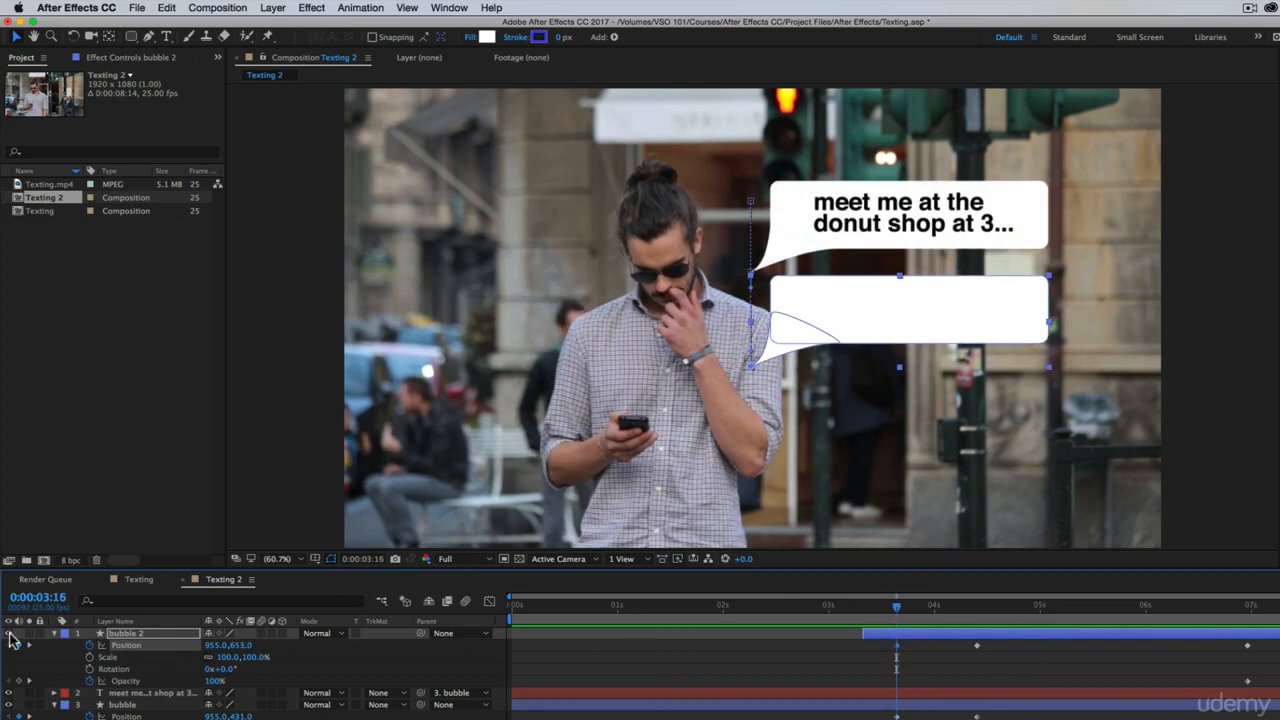
# - Keyframe bubble 2's Opacity from 0% at 0:00:03:16 to 100% at 0:00:04:10, and preview the fade-in
pyautogui.click(19, 680)
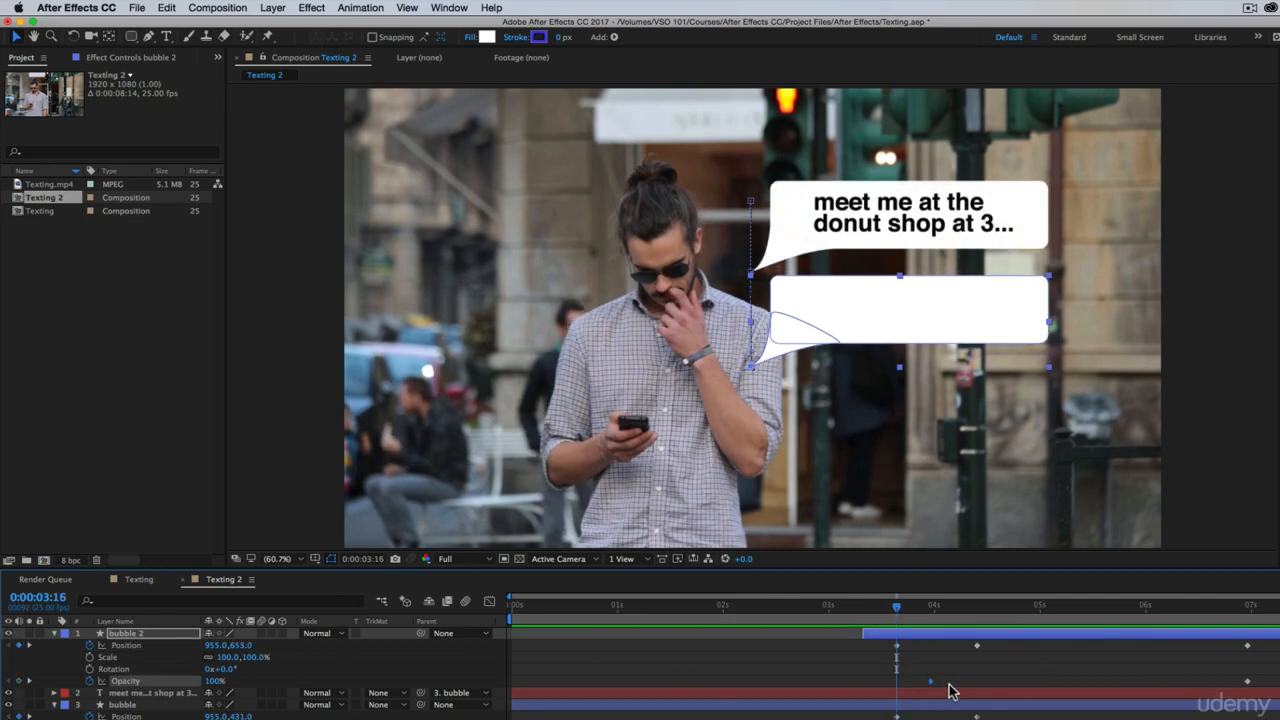
pyautogui.moveTo(950, 690); pyautogui.dragTo(980, 697)
pyautogui.moveTo(205, 680); pyautogui.dragTo(160, 681)
pyautogui.press('space')
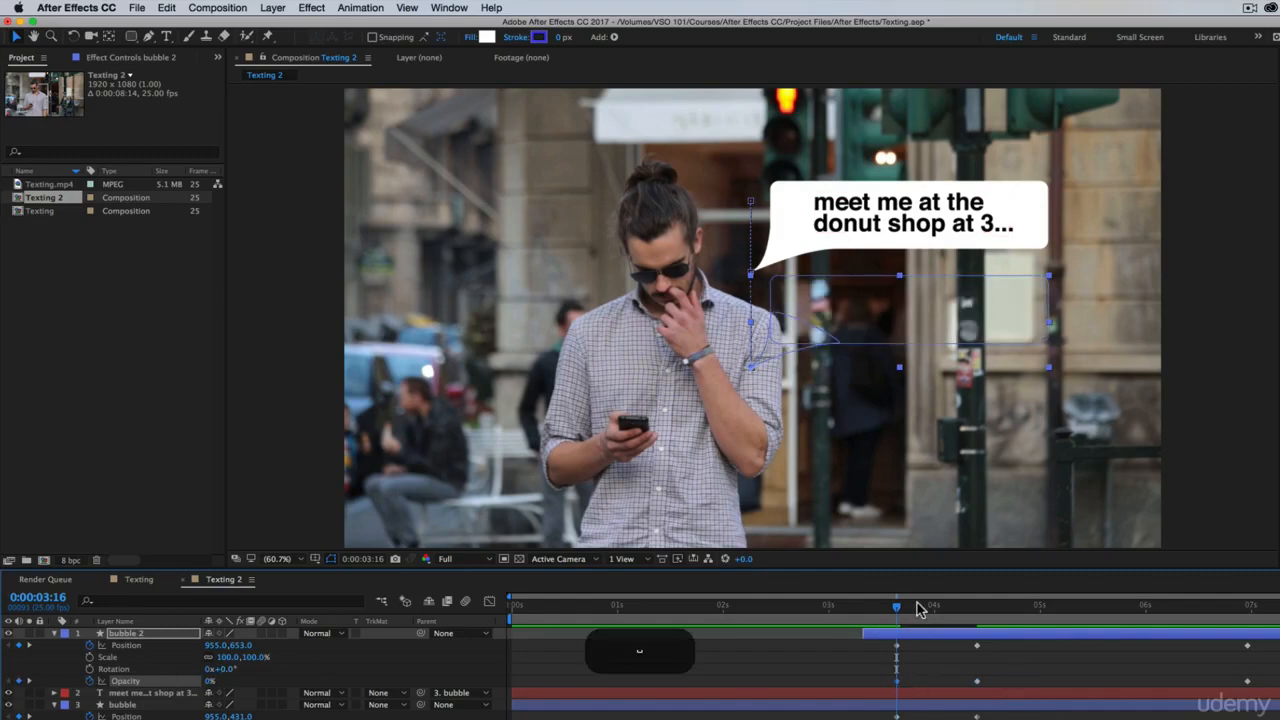
pyautogui.press('space')
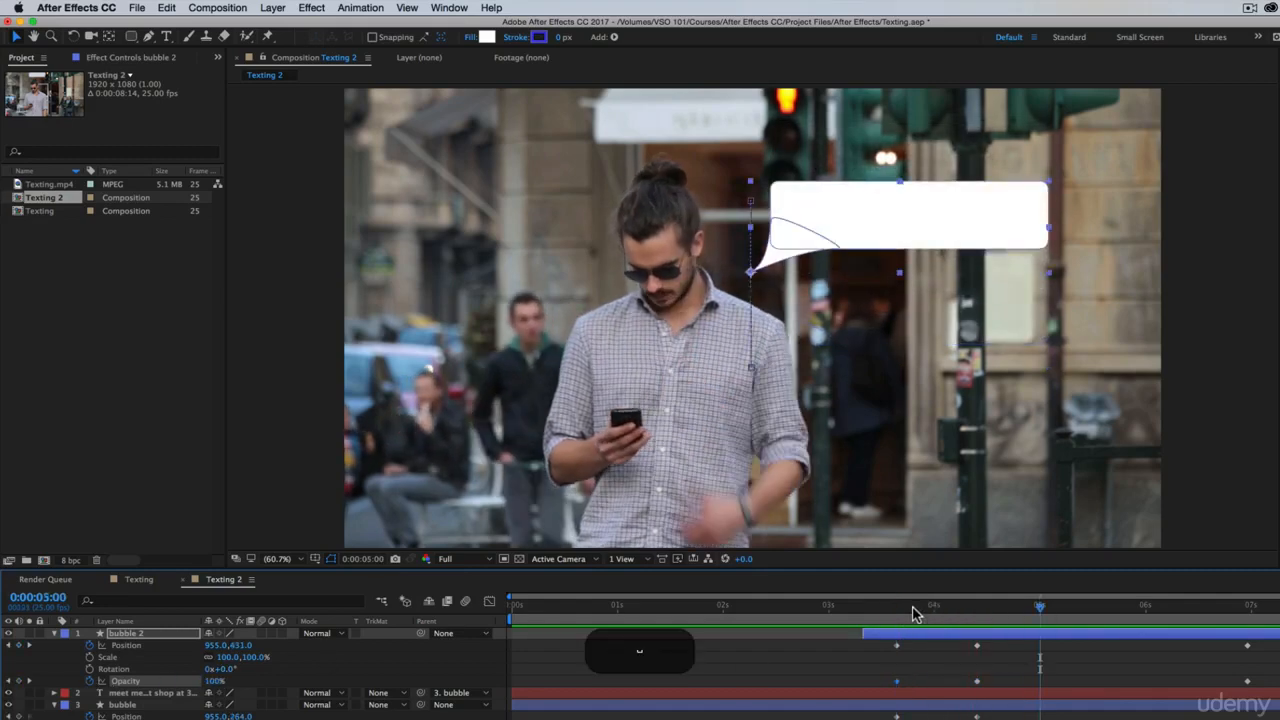
# - Flip the bubble 2 layer horizontally so its tail points the other way, viewing it at 0:00:05:10
pyautogui.moveTo(914, 606); pyautogui.dragTo(1057, 605)
pyautogui.moveTo(983, 625); pyautogui.dragTo(1083, 620)
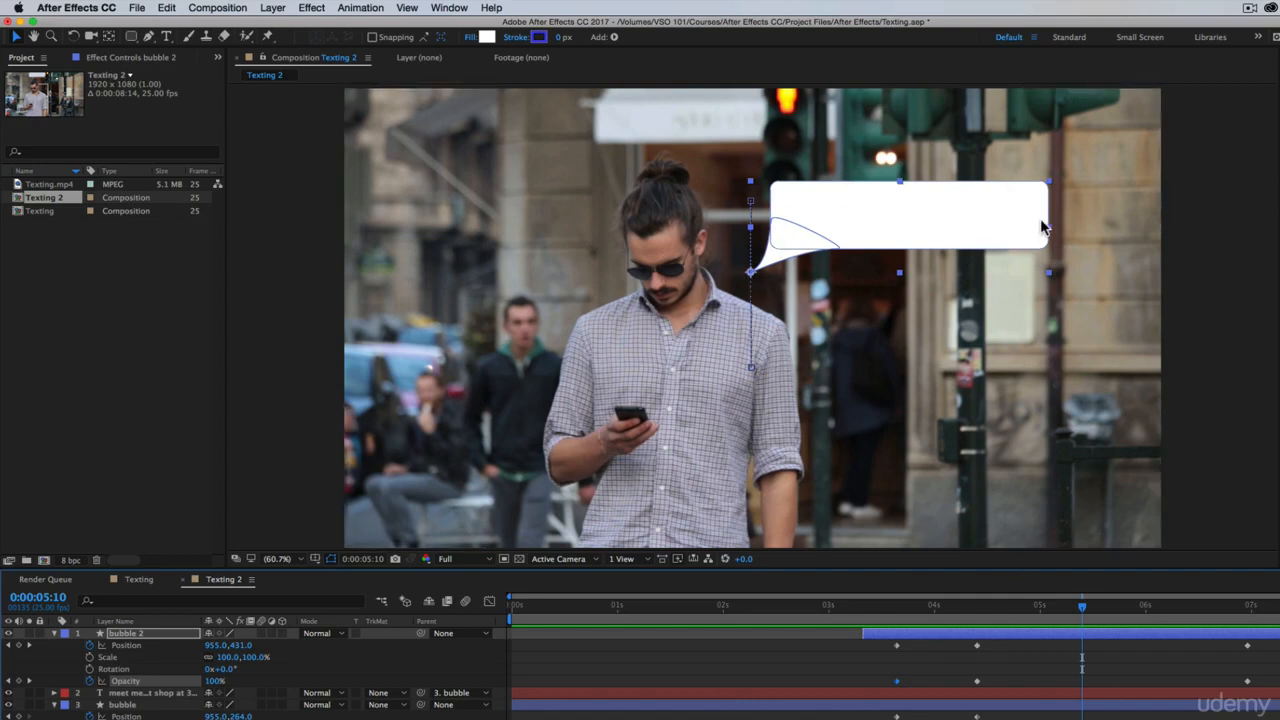
pyautogui.rightClick(1062, 633)
pyautogui.moveTo(1130, 350)
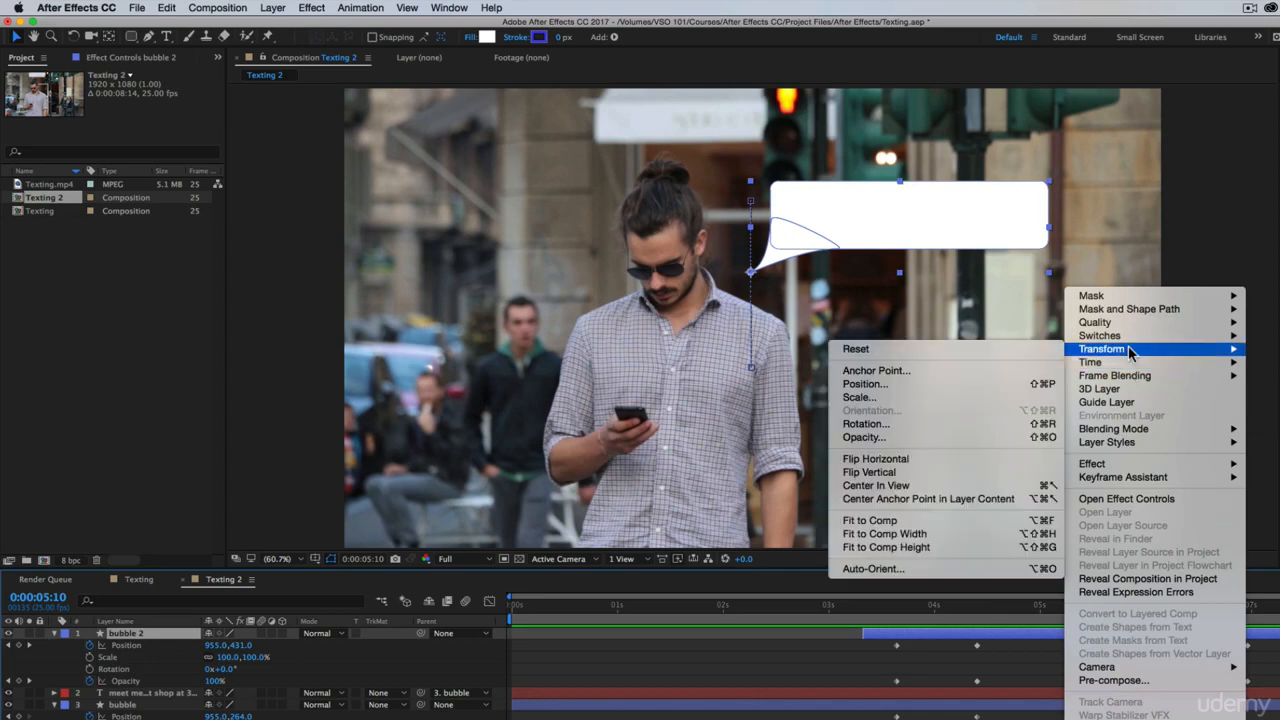
pyautogui.click(908, 459)
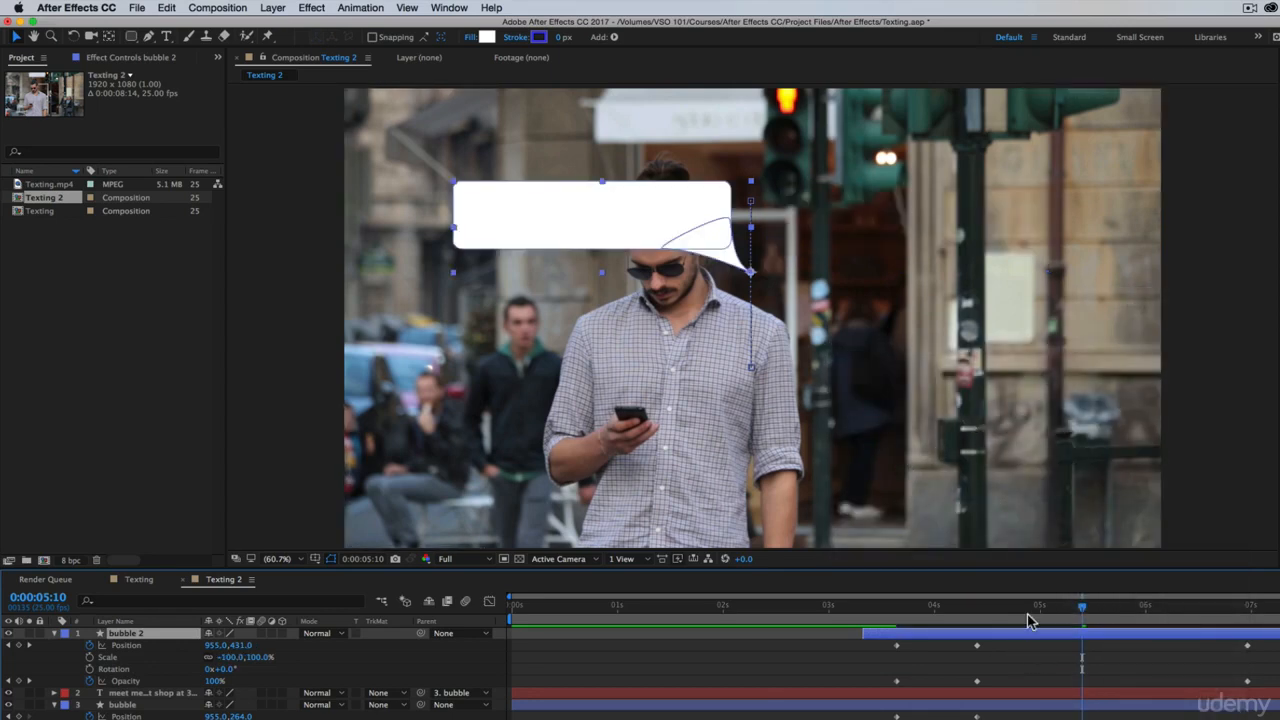
# - Set bubble 2's Anchor Point to 724, -109 to shift the flipped bubble beside the man, and preview the movement
pyautogui.click(964, 608)
pyautogui.moveTo(924, 630); pyautogui.dragTo(1053, 660)
pyautogui.moveTo(968, 643); pyautogui.dragTo(1031, 625)
pyautogui.press('a')
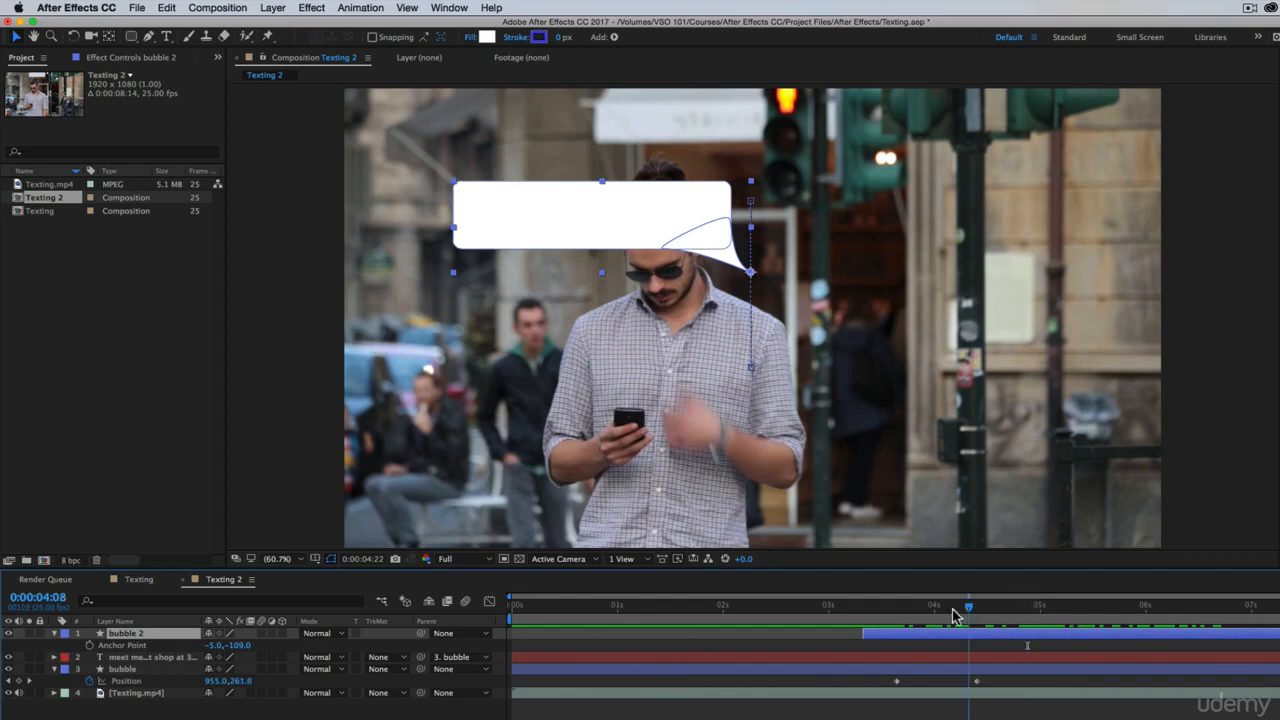
pyautogui.moveTo(955, 615)
pyautogui.mouseDown()
pyautogui.moveTo(944, 613)
pyautogui.moveTo(968, 614)
pyautogui.moveTo(930, 620)
pyautogui.mouseUp()
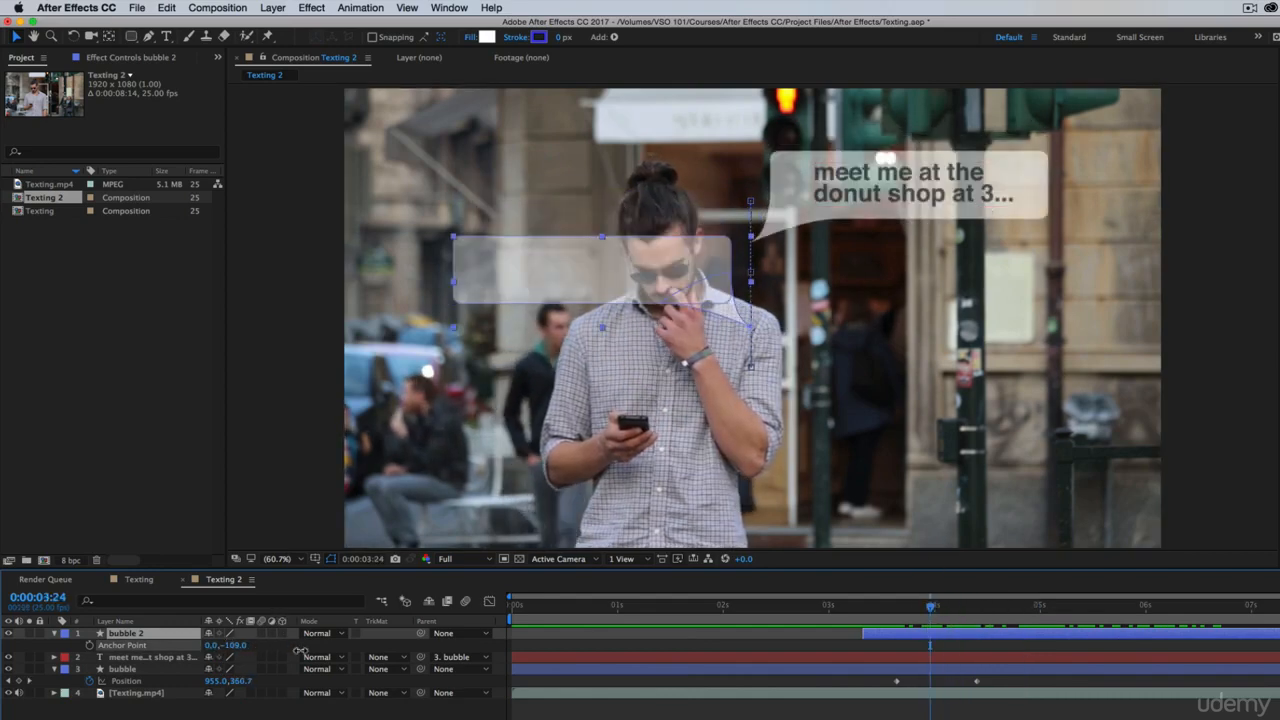
pyautogui.moveTo(220, 648); pyautogui.dragTo(729, 637)
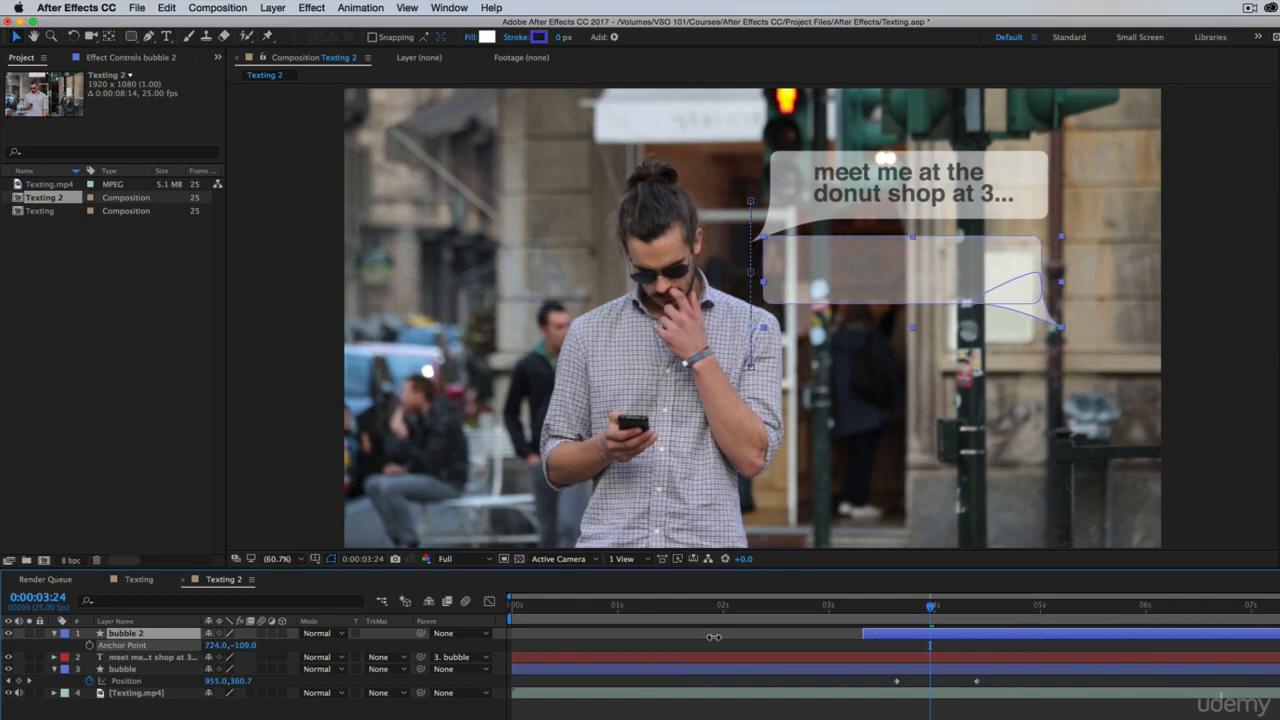
pyautogui.press('space')
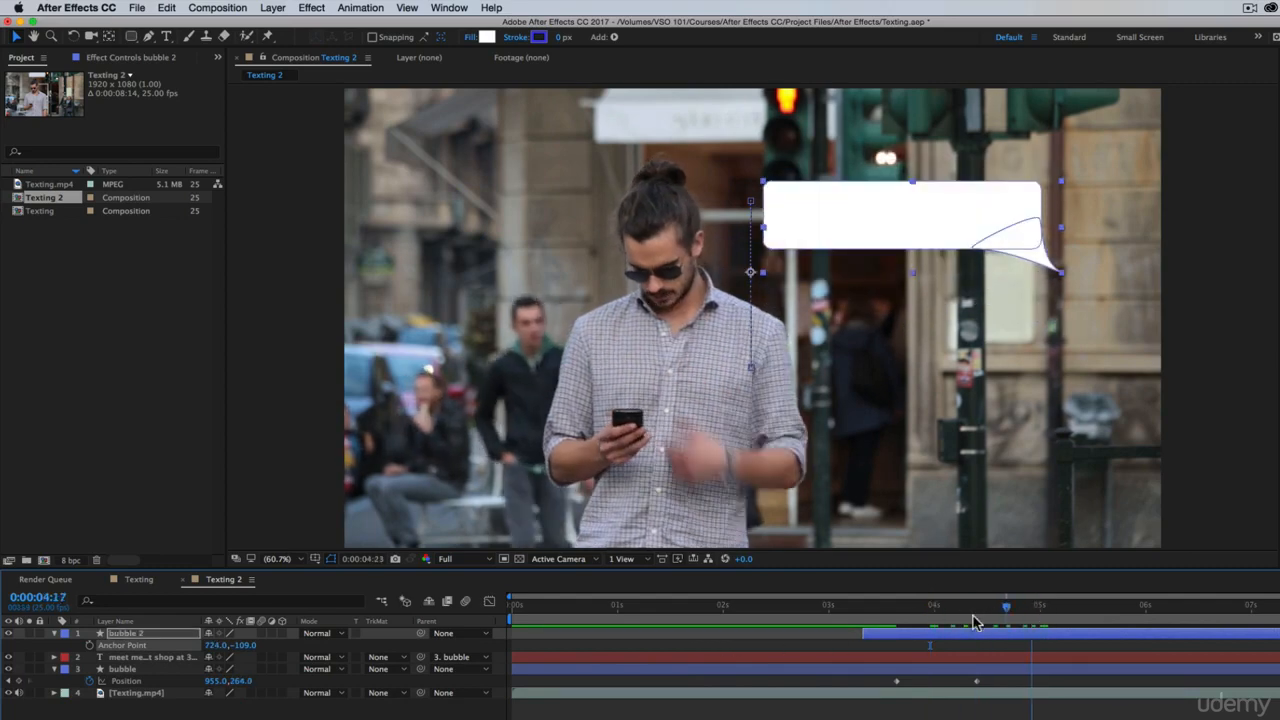
pyautogui.press('space')
pyautogui.press('pageup')
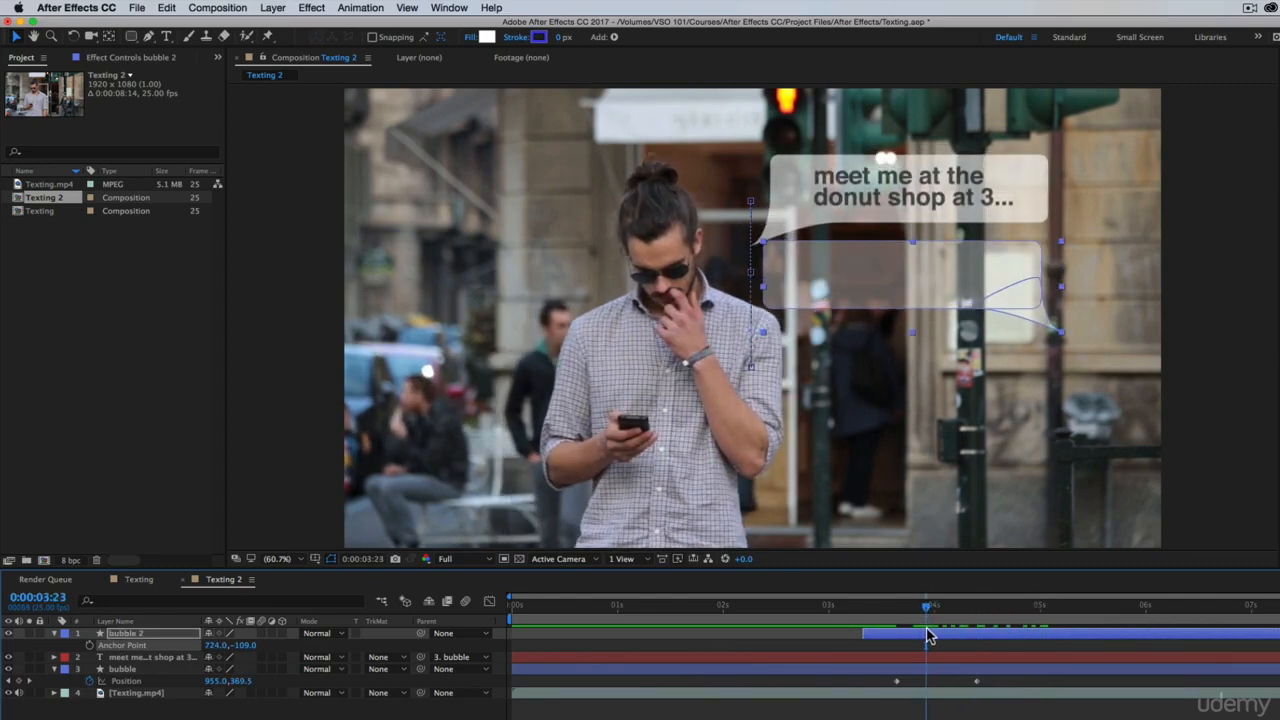
# - Slide the bubble 2 layer to start at about 0:00:03:12, show its keyframes, and check it at 0:00:05:15
pyautogui.moveTo(926, 641); pyautogui.dragTo(956, 617)
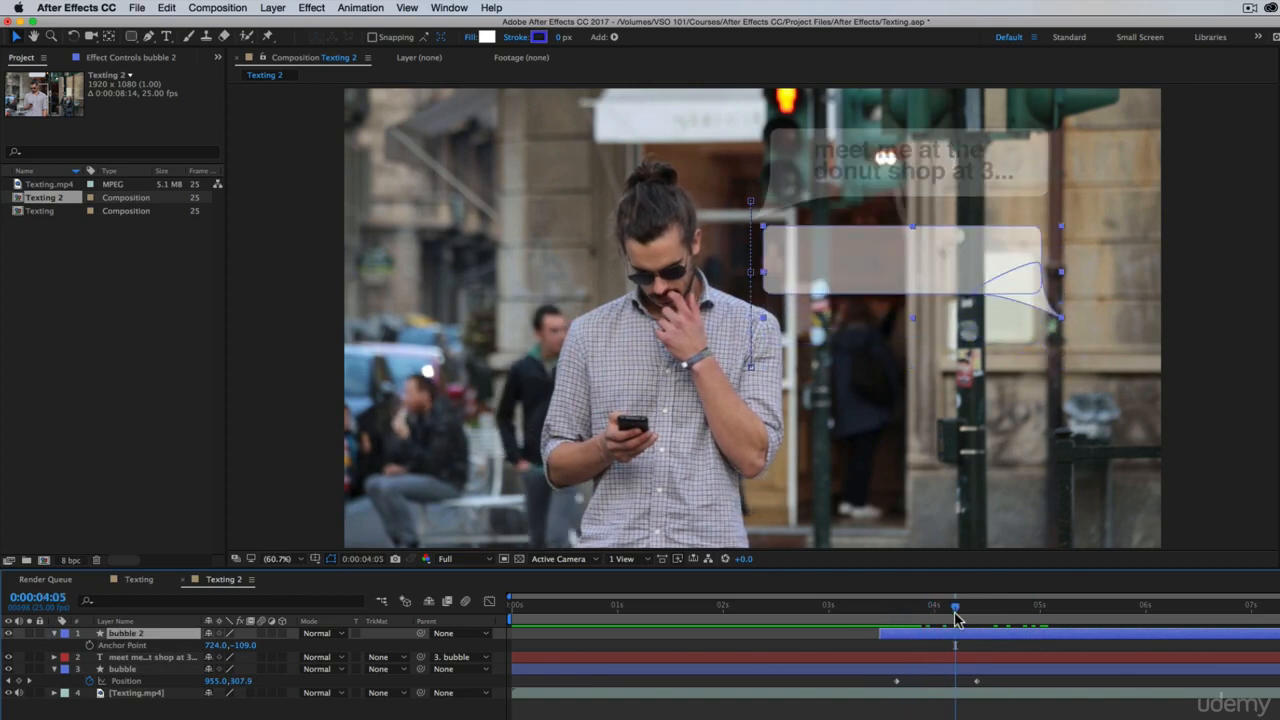
pyautogui.press('u')
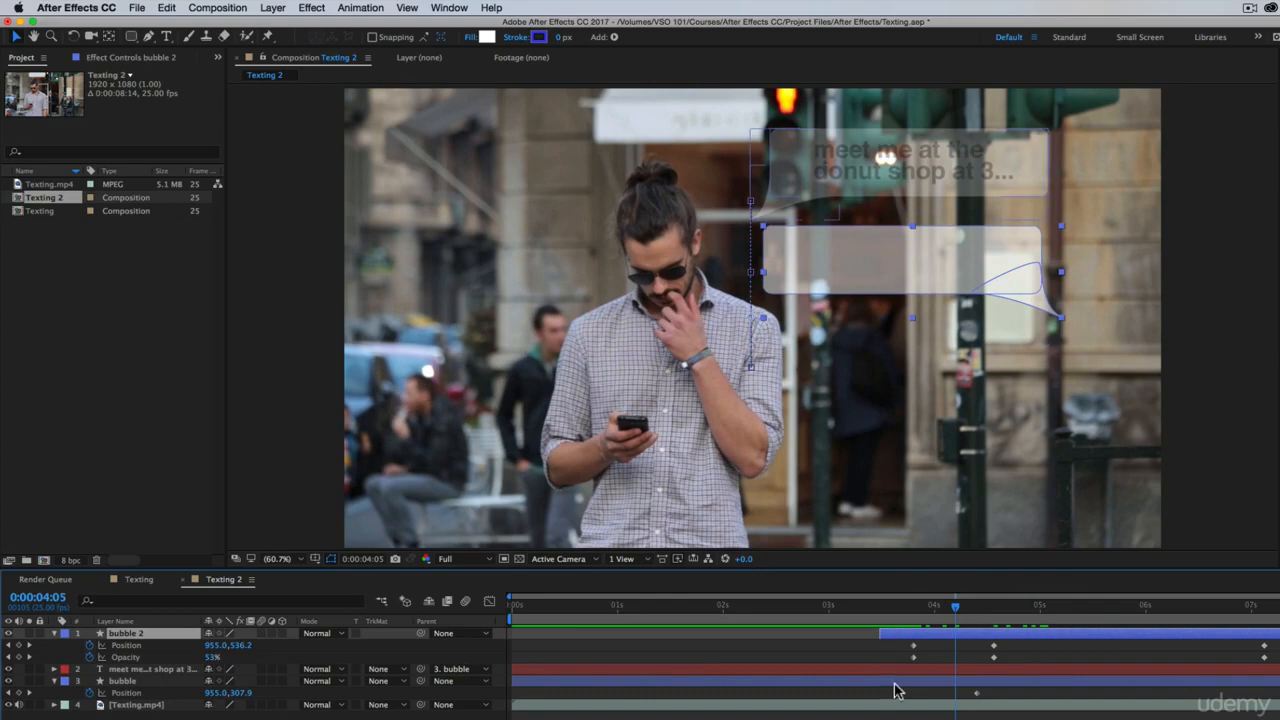
pyautogui.moveTo(918, 610); pyautogui.dragTo(1104, 615)
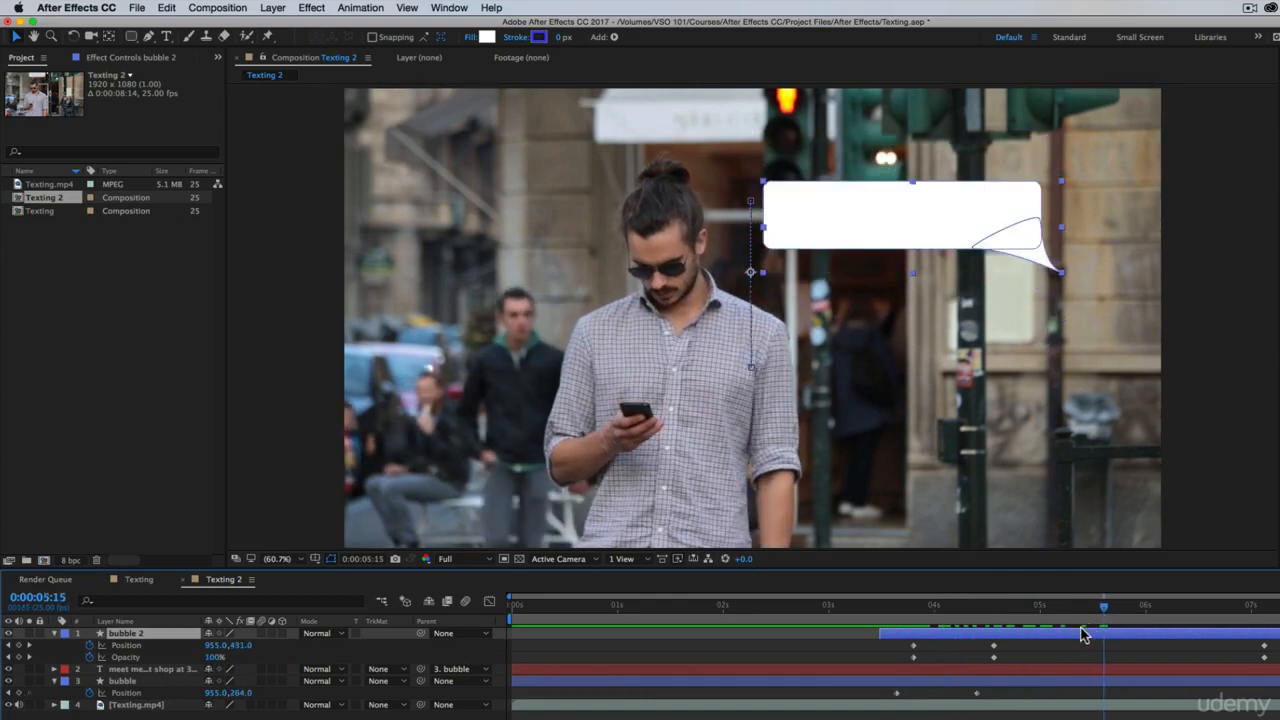
# - Change bubble 2's fill color to blue 3E7DC4, and scrub through the timeline to check it
pyautogui.click(492, 39)
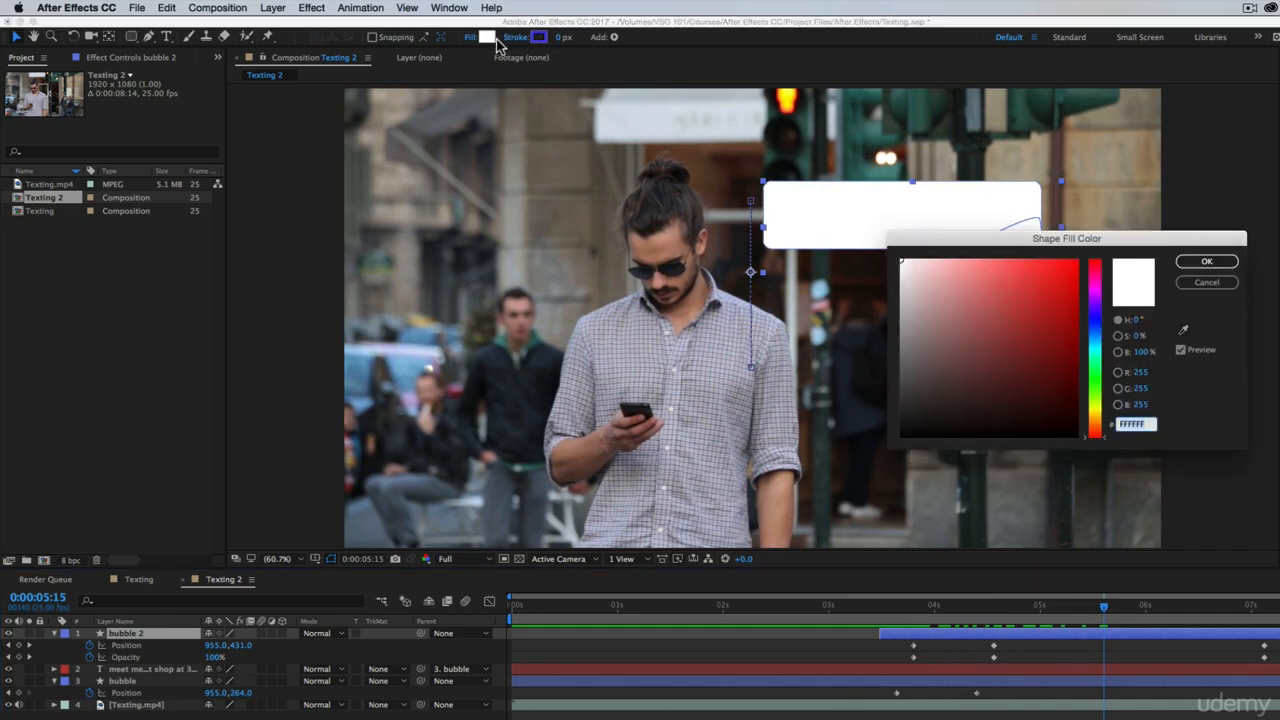
pyautogui.click(1100, 332)
pyautogui.moveTo(1041, 293)
pyautogui.mouseDown()
pyautogui.moveTo(1022, 253)
pyautogui.moveTo(1018, 298)
pyautogui.mouseUp()
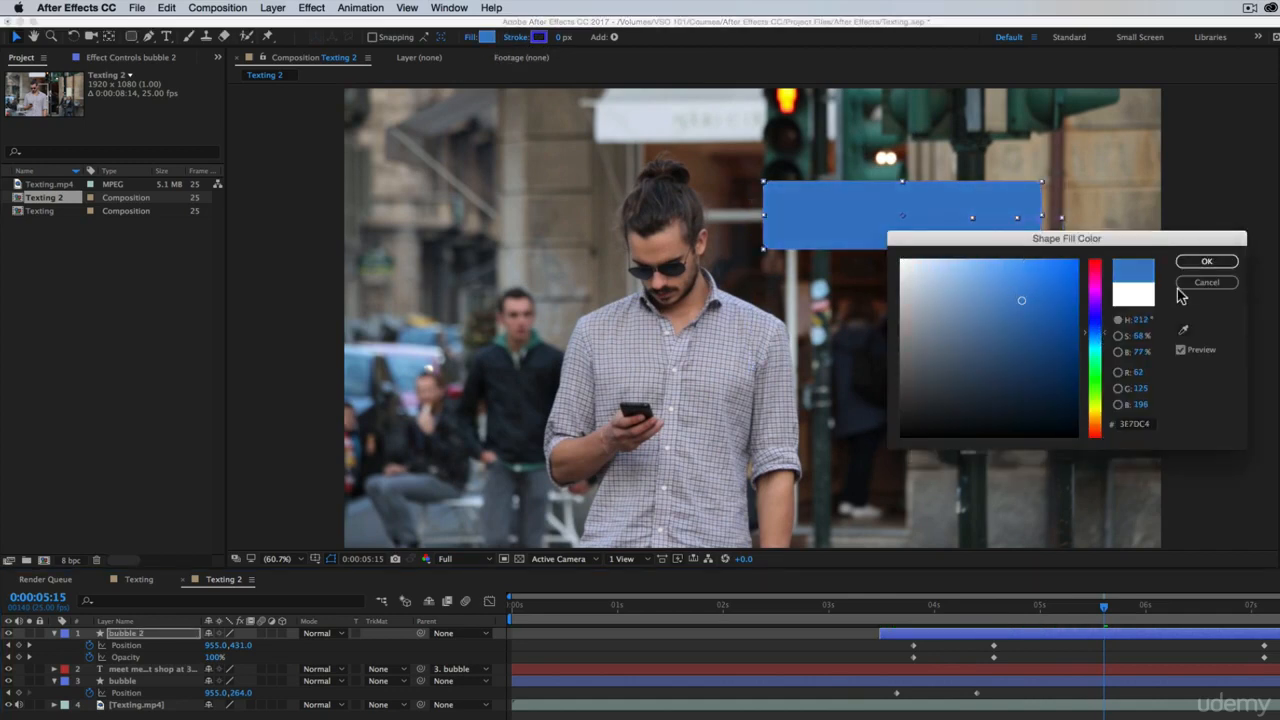
pyautogui.click(1203, 262)
pyautogui.moveTo(920, 606); pyautogui.dragTo(711, 612)
pyautogui.moveTo(1043, 608); pyautogui.dragTo(1090, 612)
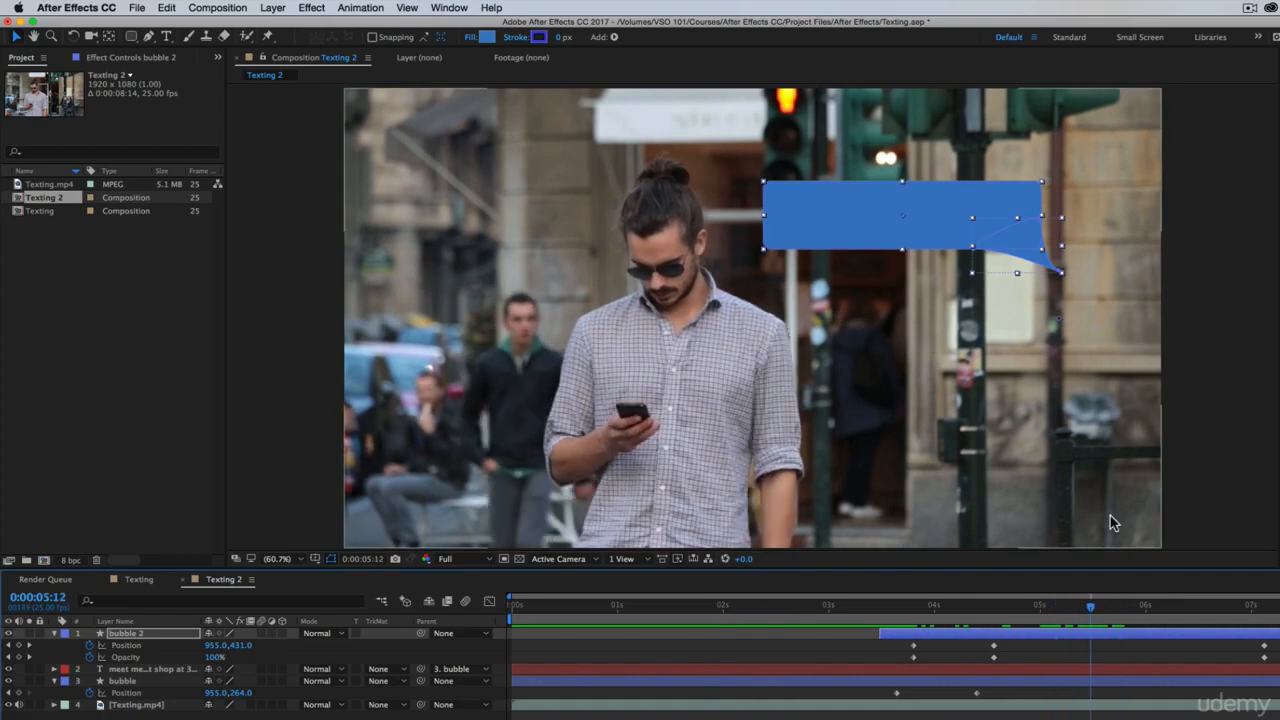
# - Compare the first bubble's look with the bubbles in the reference Texting composition, and return to Texting 2
pyautogui.click(689, 605)
pyautogui.click(737, 682)
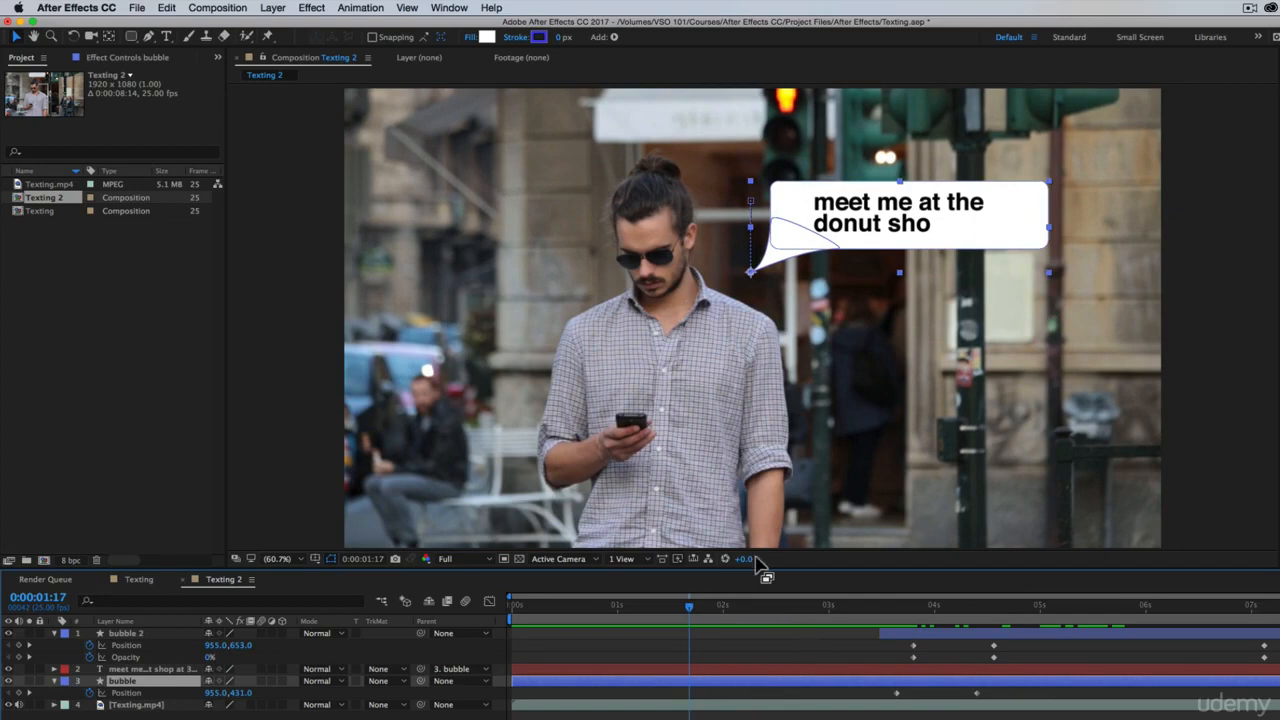
pyautogui.click(143, 580)
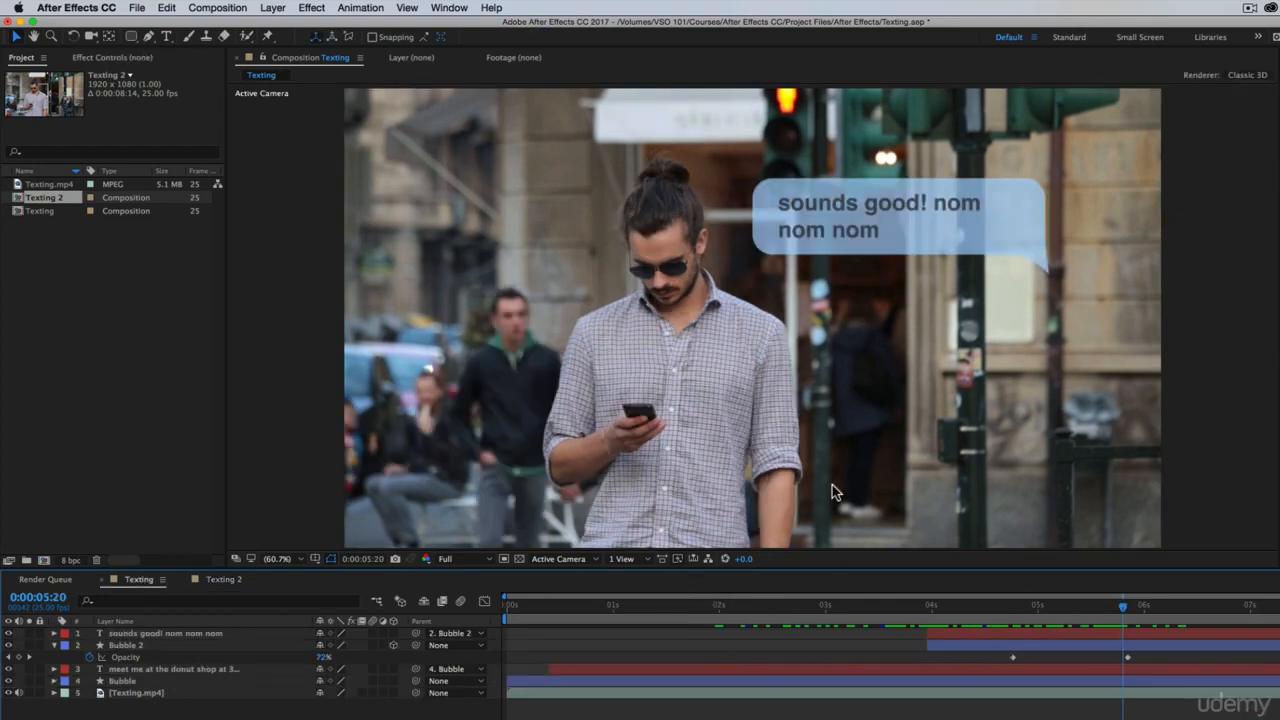
pyautogui.moveTo(978, 607); pyautogui.dragTo(1058, 588)
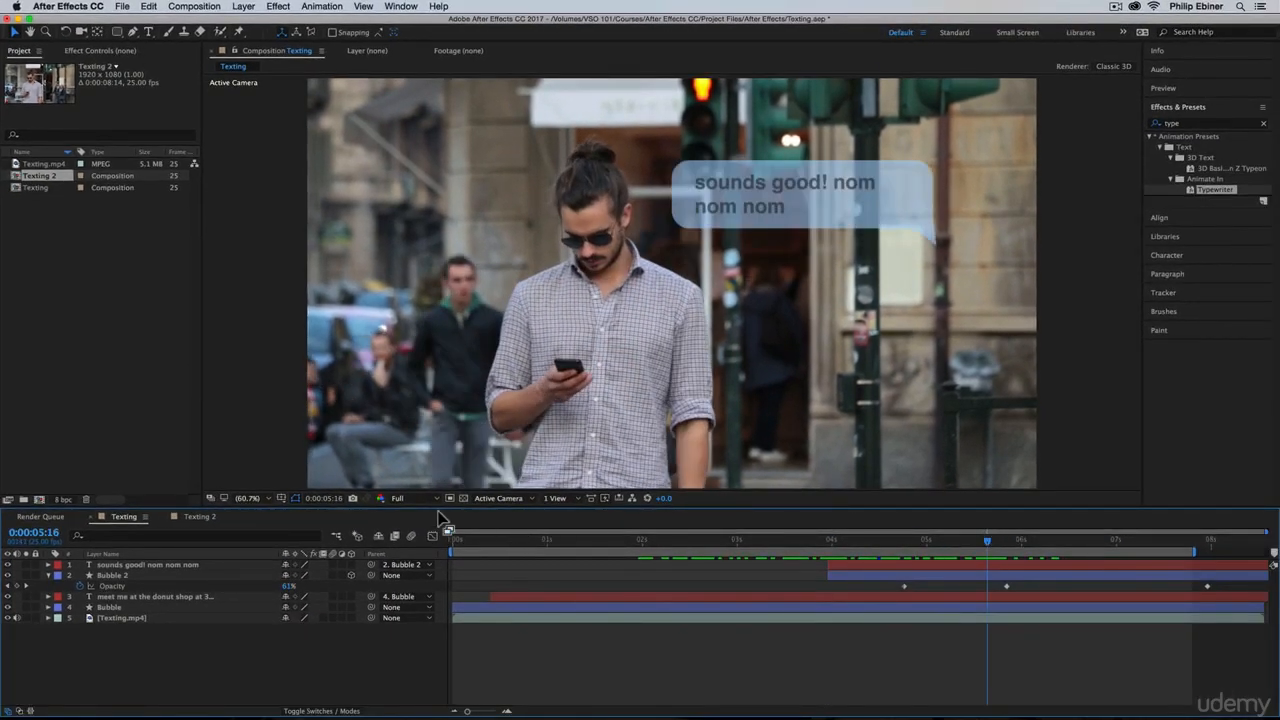
pyautogui.click(199, 517)
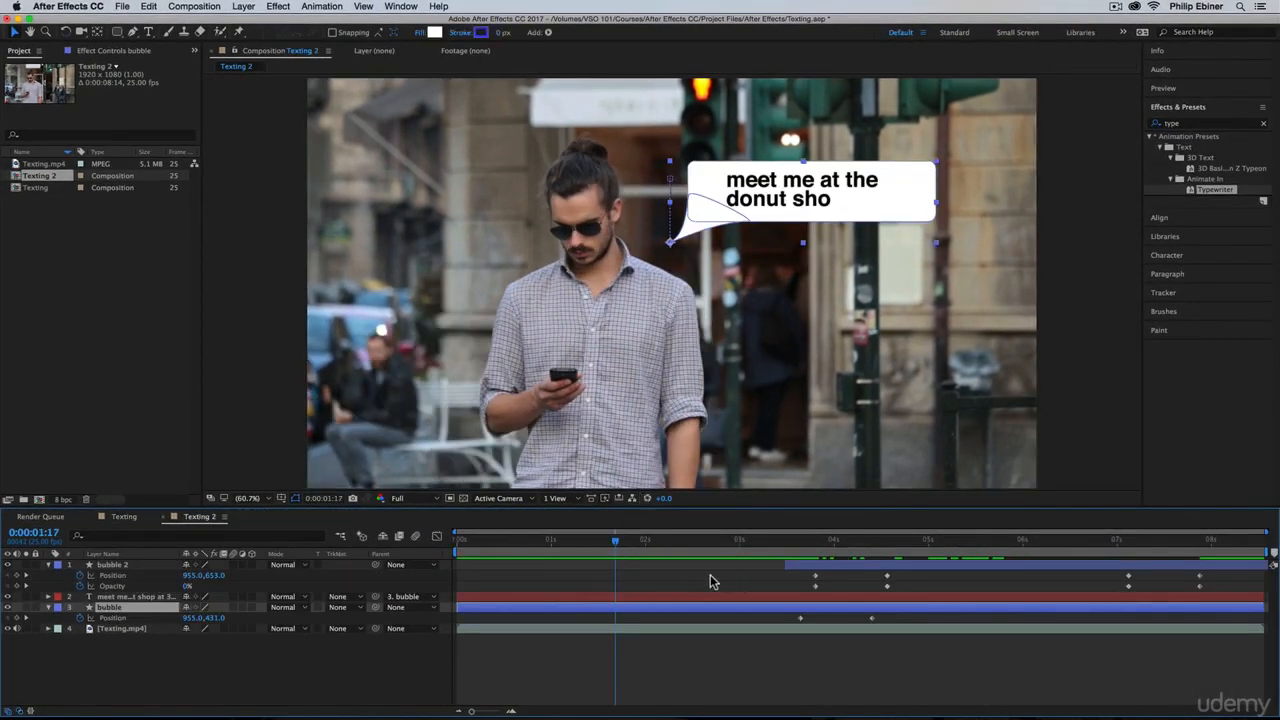
# - Set the first bubble's Opacity keyframe at 0:00:03:16 to 75%
pyautogui.press('t')
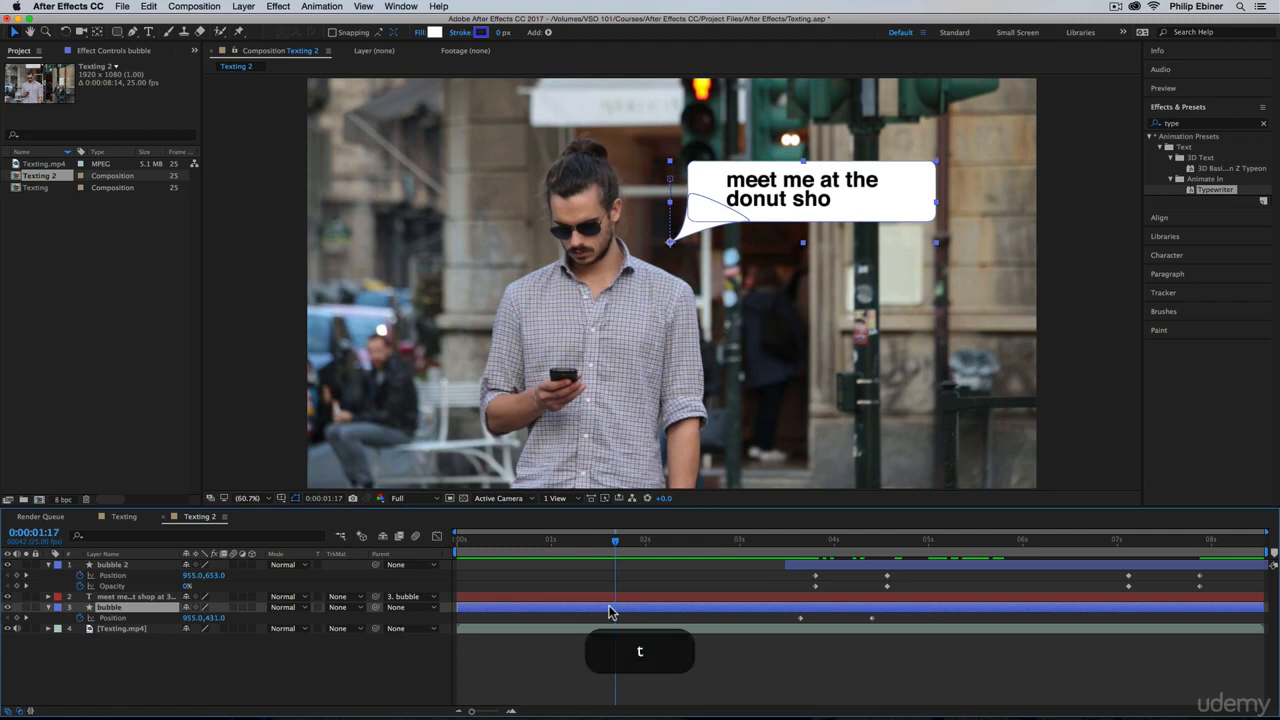
pyautogui.click(800, 541)
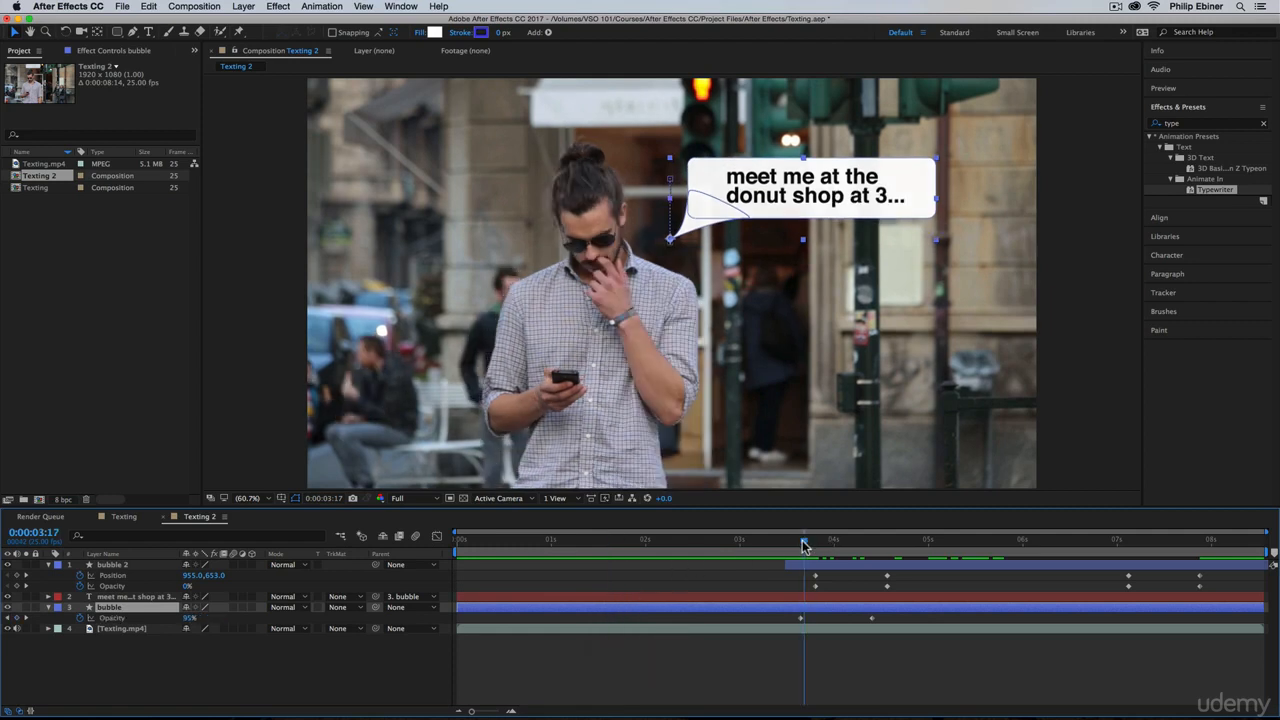
pyautogui.click(192, 618)
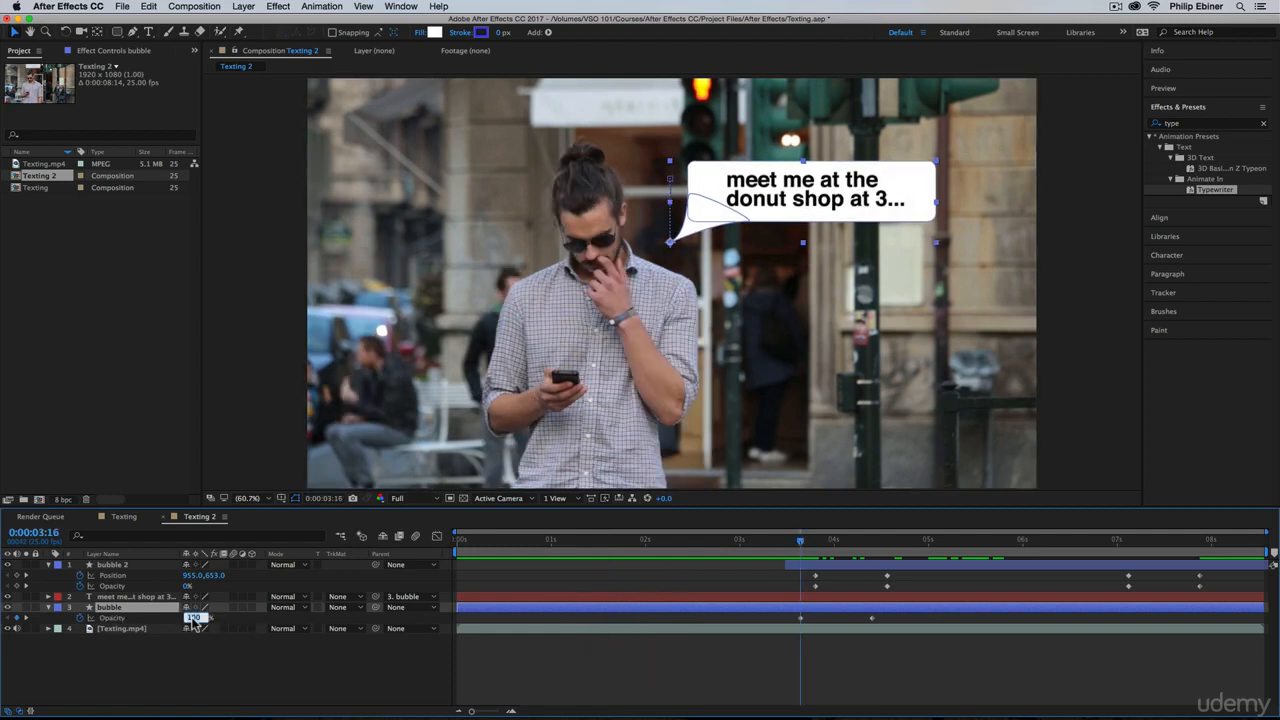
pyautogui.write('75')
pyautogui.press('Return')
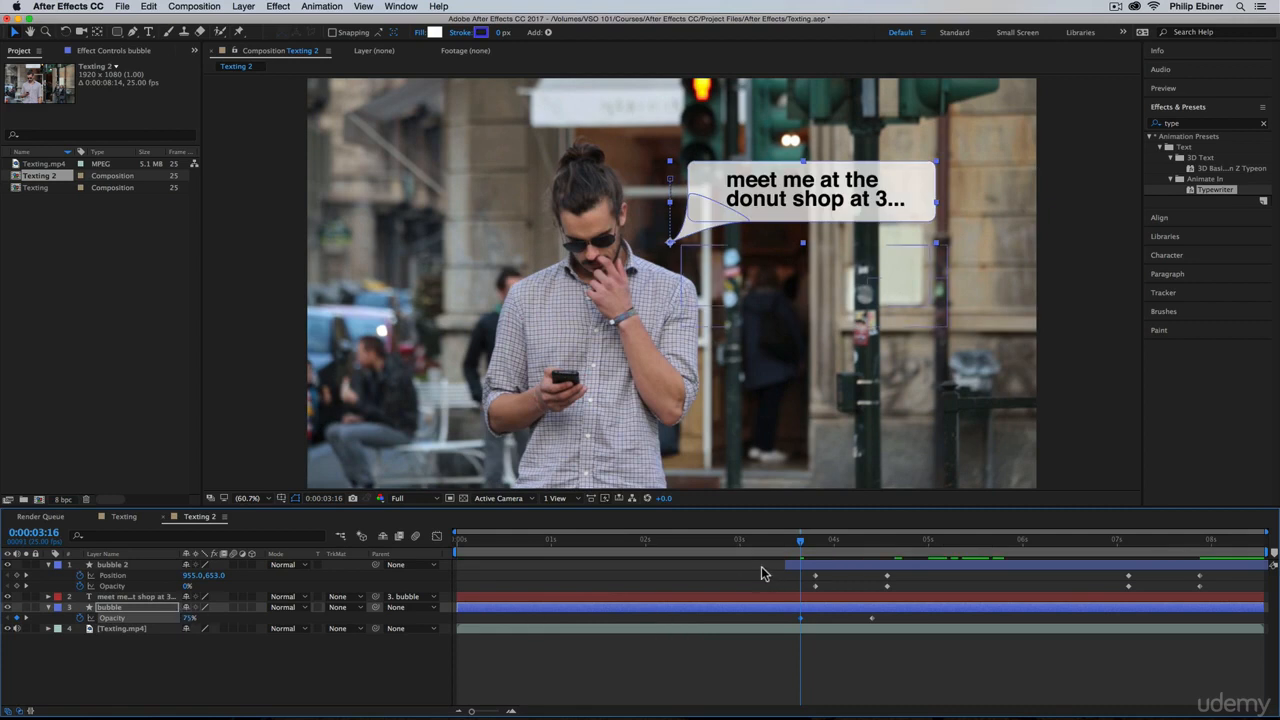
# - Set bubble 2's Opacity keyframe at 0:00:04:14 to 75%
pyautogui.moveTo(806, 545); pyautogui.dragTo(892, 547)
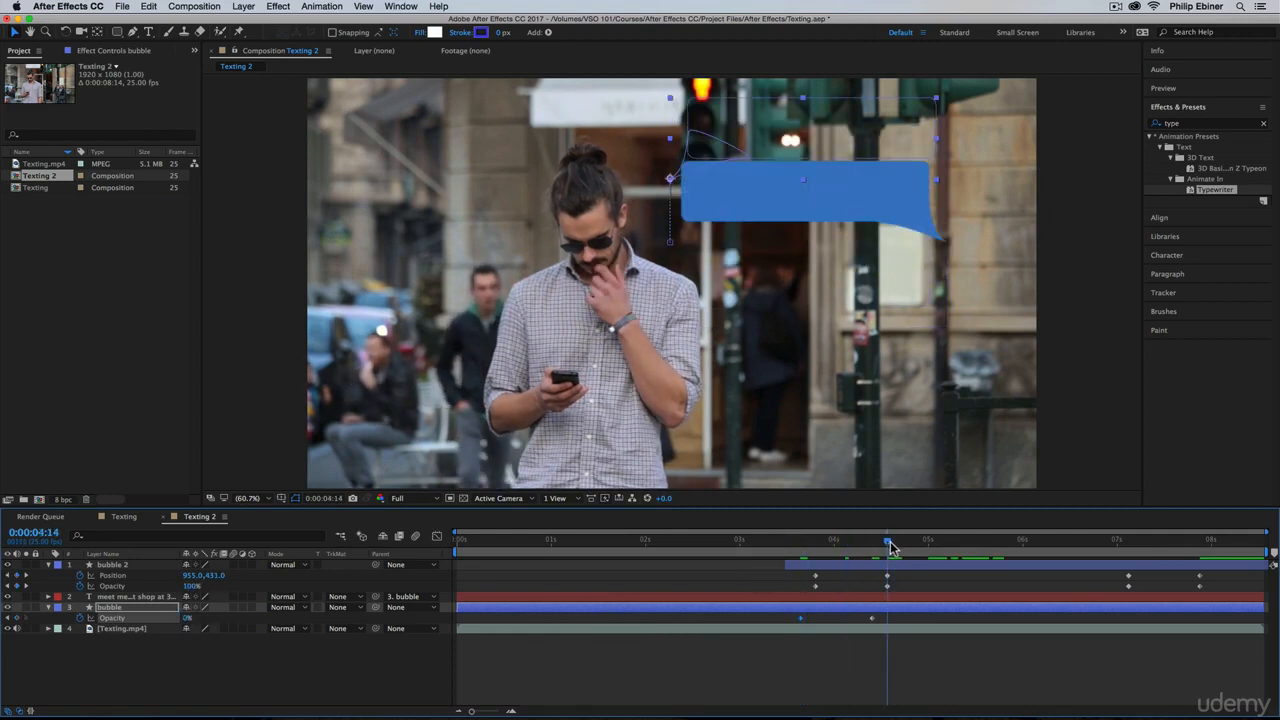
pyautogui.click(890, 565)
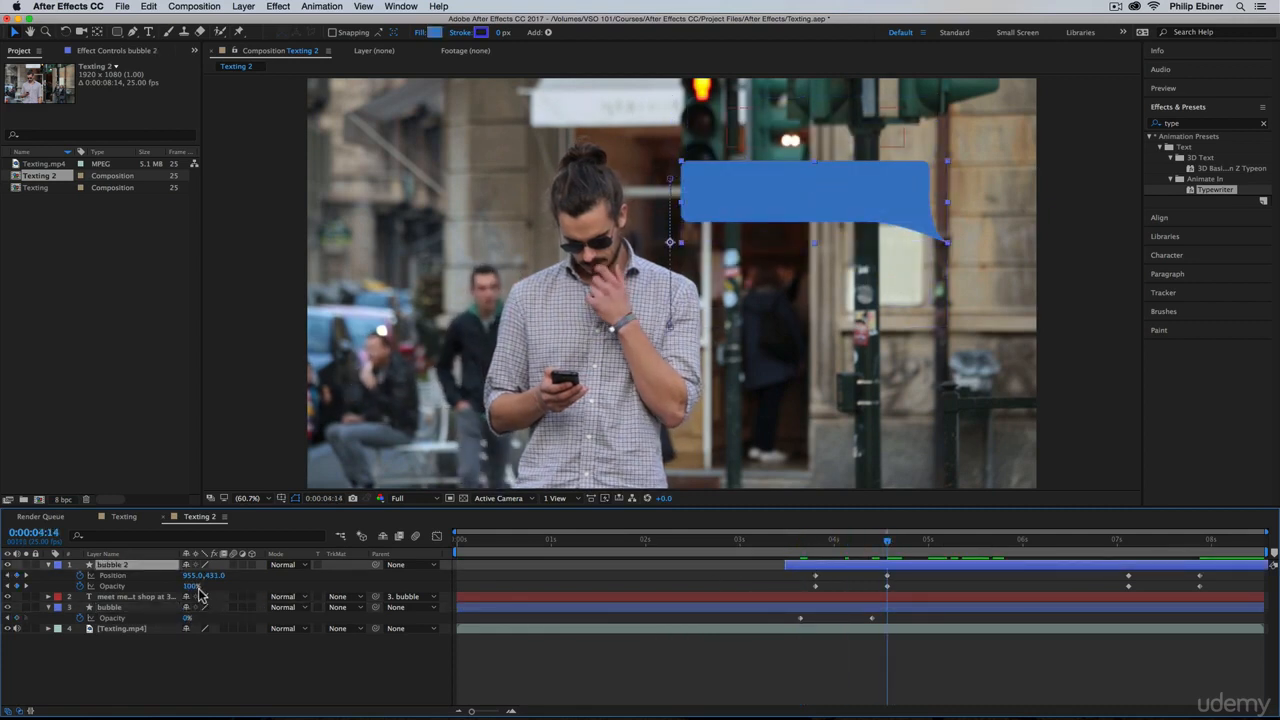
pyautogui.click(887, 587)
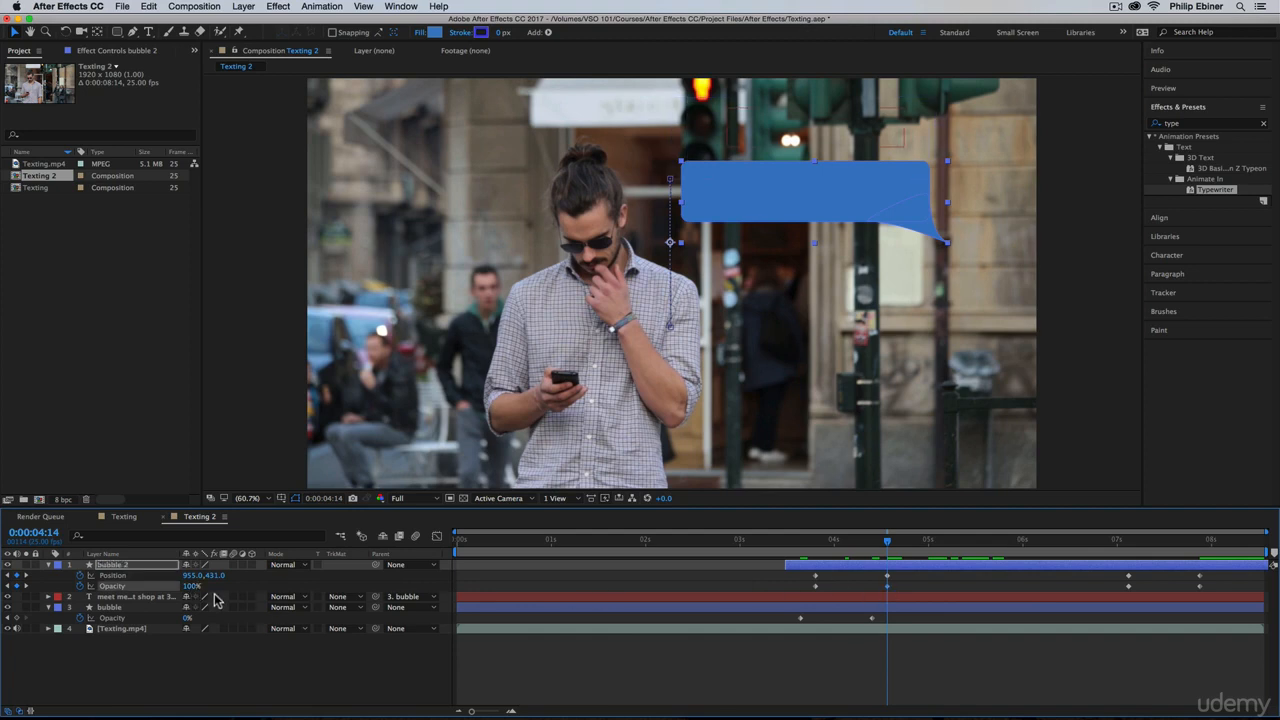
pyautogui.write('75')
pyautogui.press('Return')
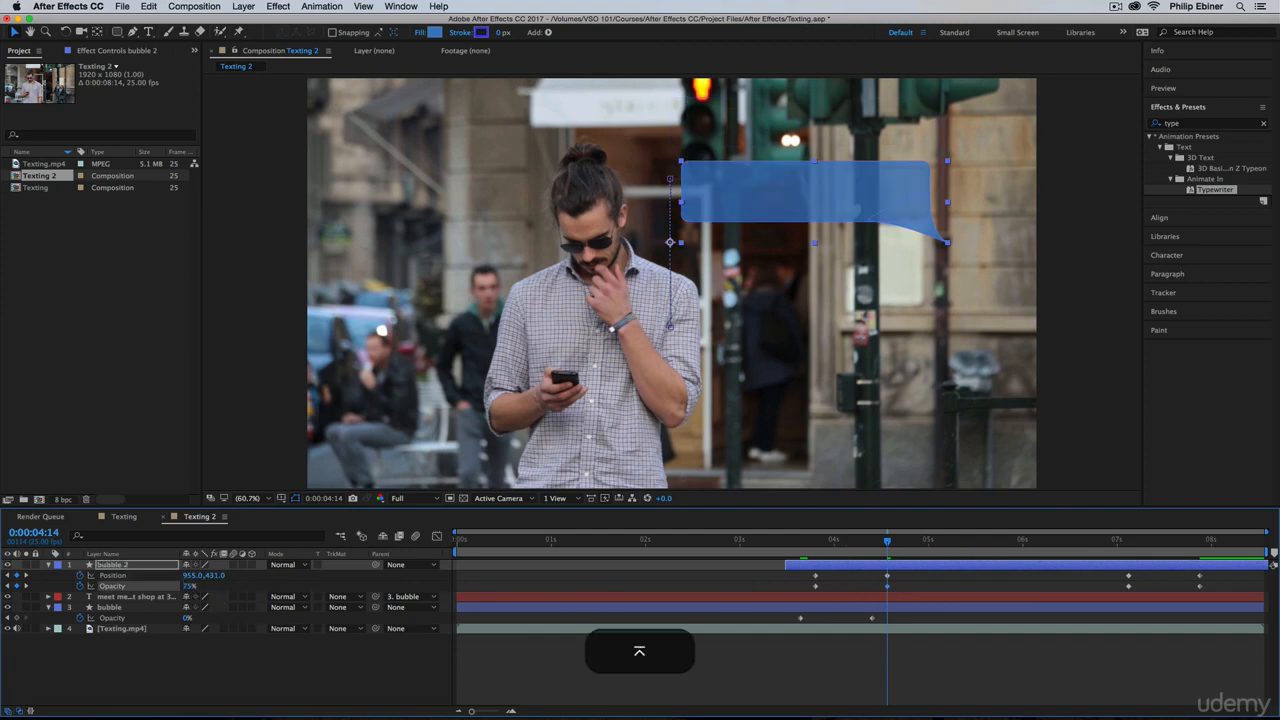
# - Set bubble 2's Opacity keyframe at 0:00:07:03 to 75%, and preview the blue bubble's fade
pyautogui.click(1129, 541)
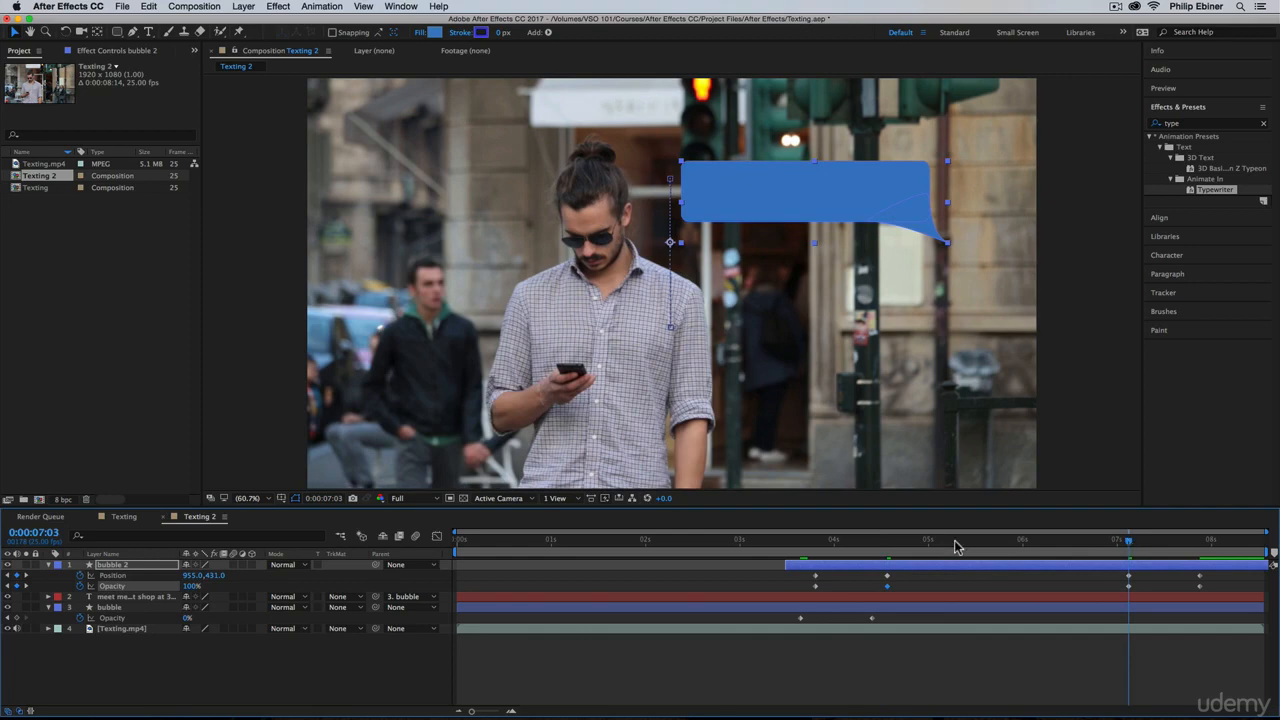
pyautogui.write('75')
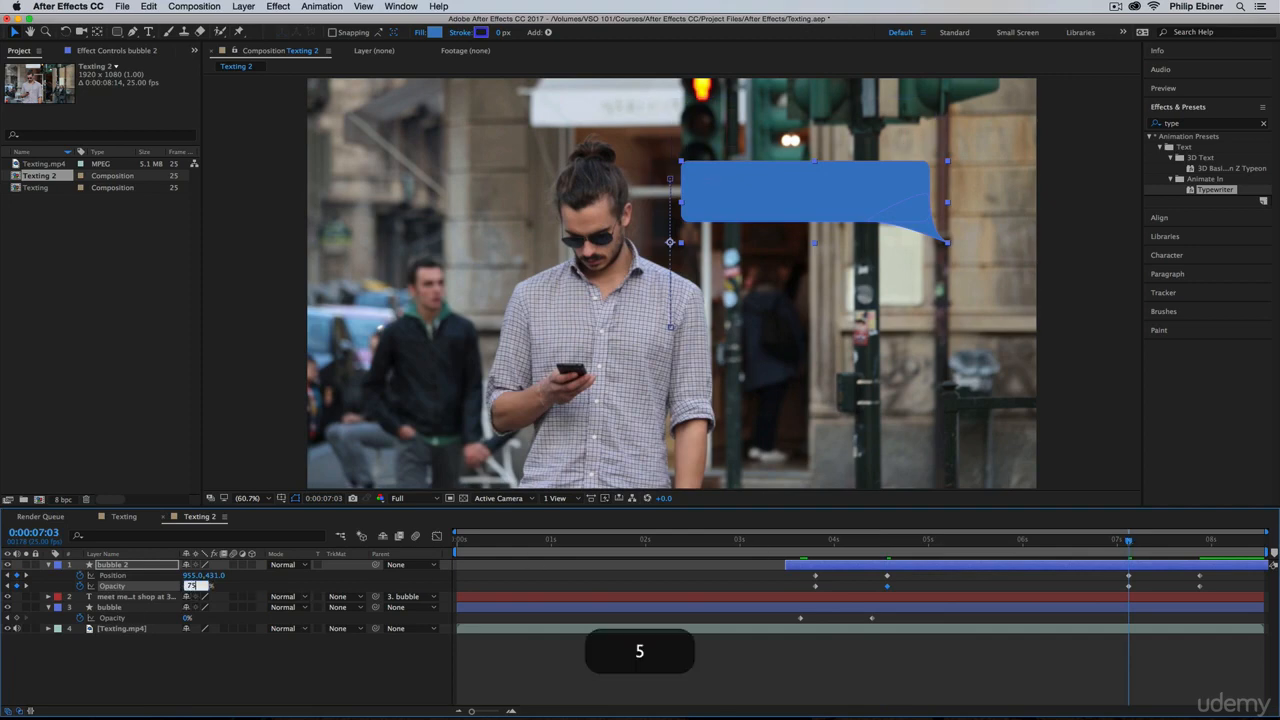
pyautogui.press('Return')
pyautogui.click(840, 538)
pyautogui.press('space')
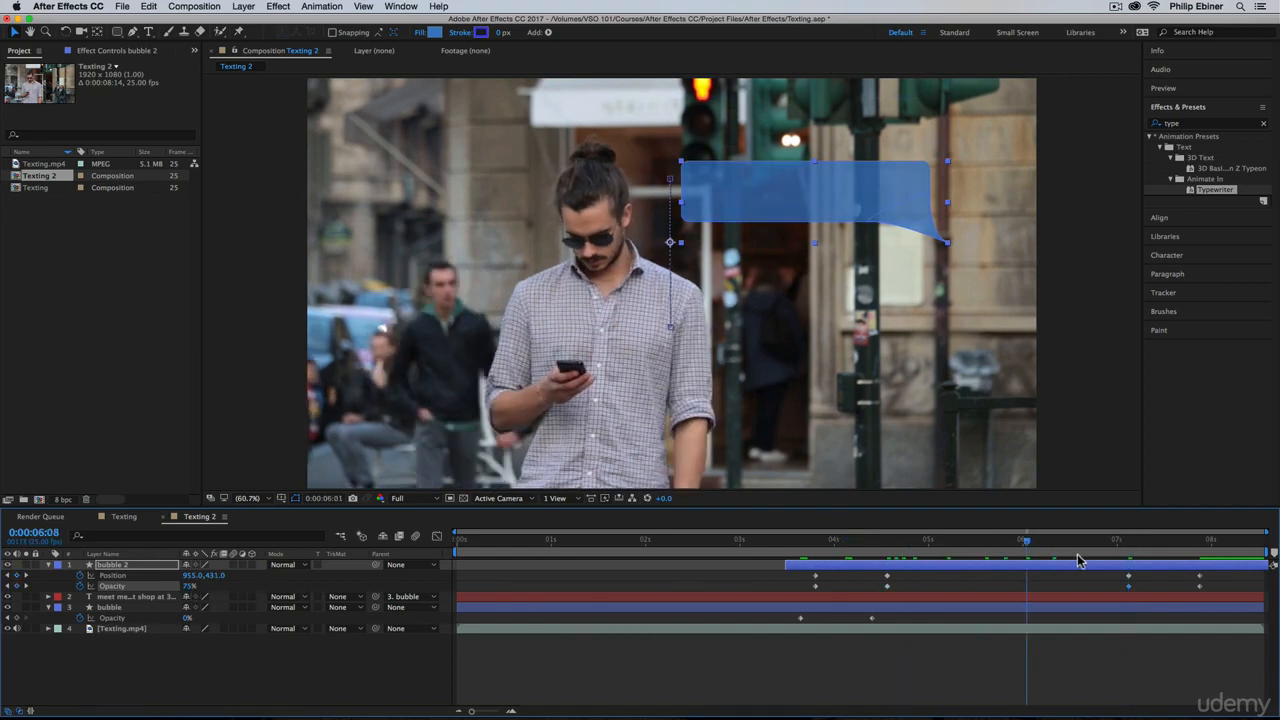
pyautogui.press('space')
pyautogui.moveTo(829, 559); pyautogui.dragTo(921, 555)
pyautogui.click(953, 576)
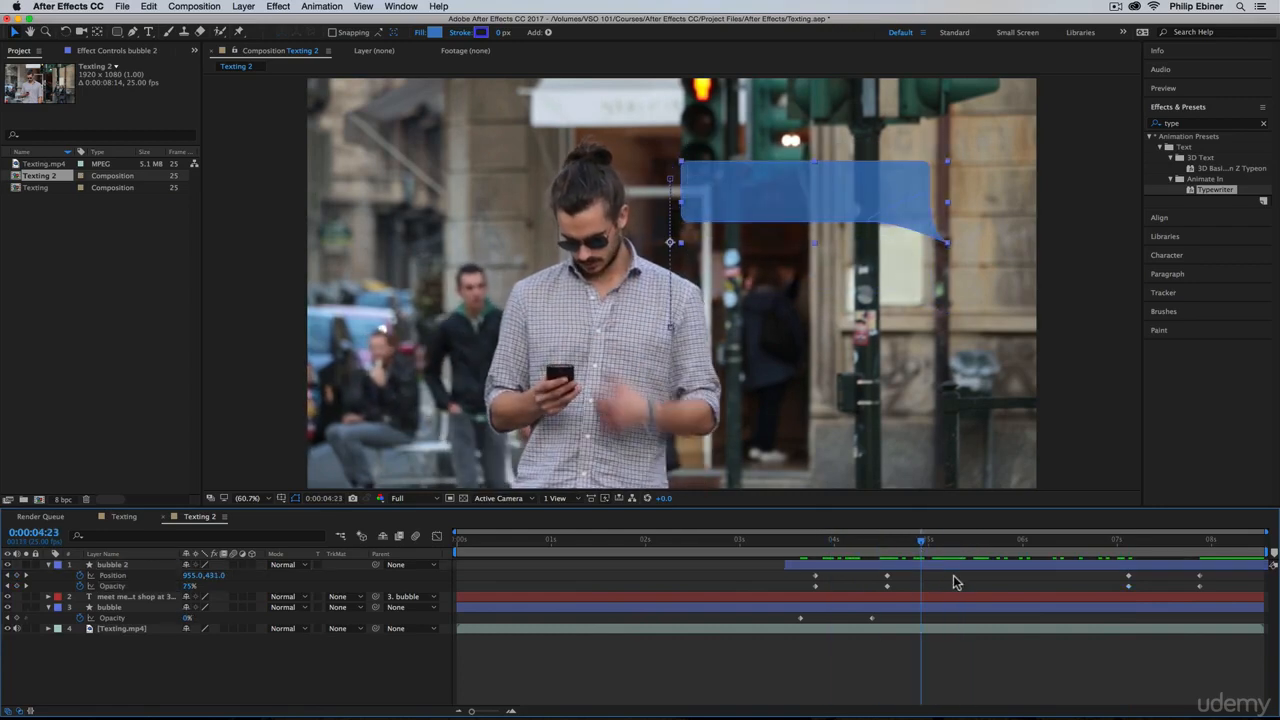
# - Add the two-line text "sounds good... nom. nom. nom." on the blue bubble, compare it with the Texting composition, and center it vertically
pyautogui.click(150, 32)
pyautogui.click(715, 180)
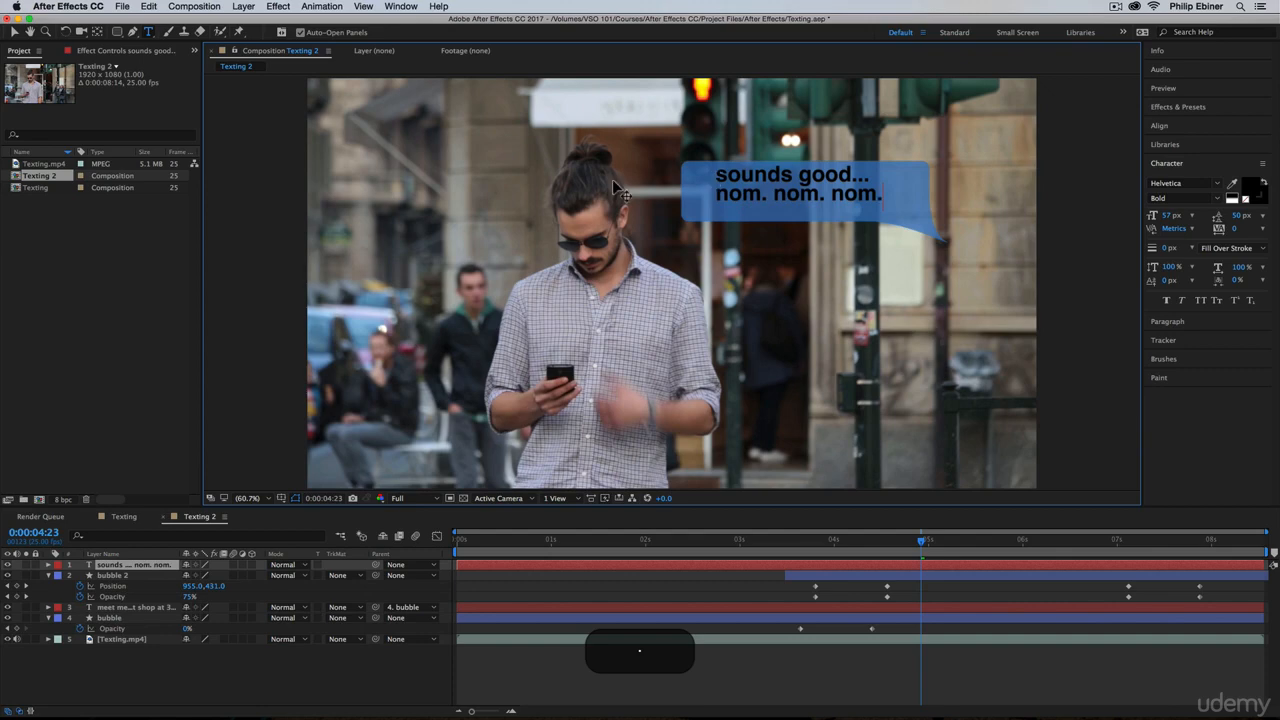
pyautogui.click(124, 516)
pyautogui.moveTo(922, 547); pyautogui.dragTo(984, 544)
pyautogui.click(199, 516)
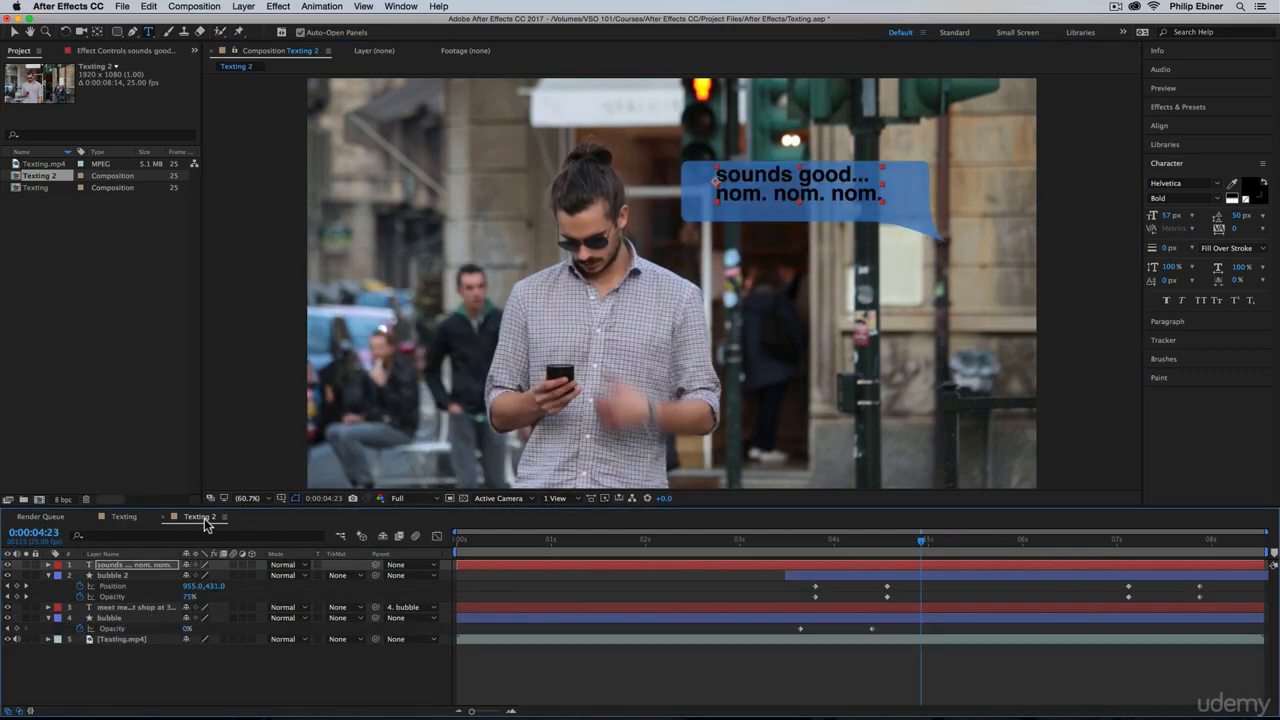
pyautogui.click(15, 33)
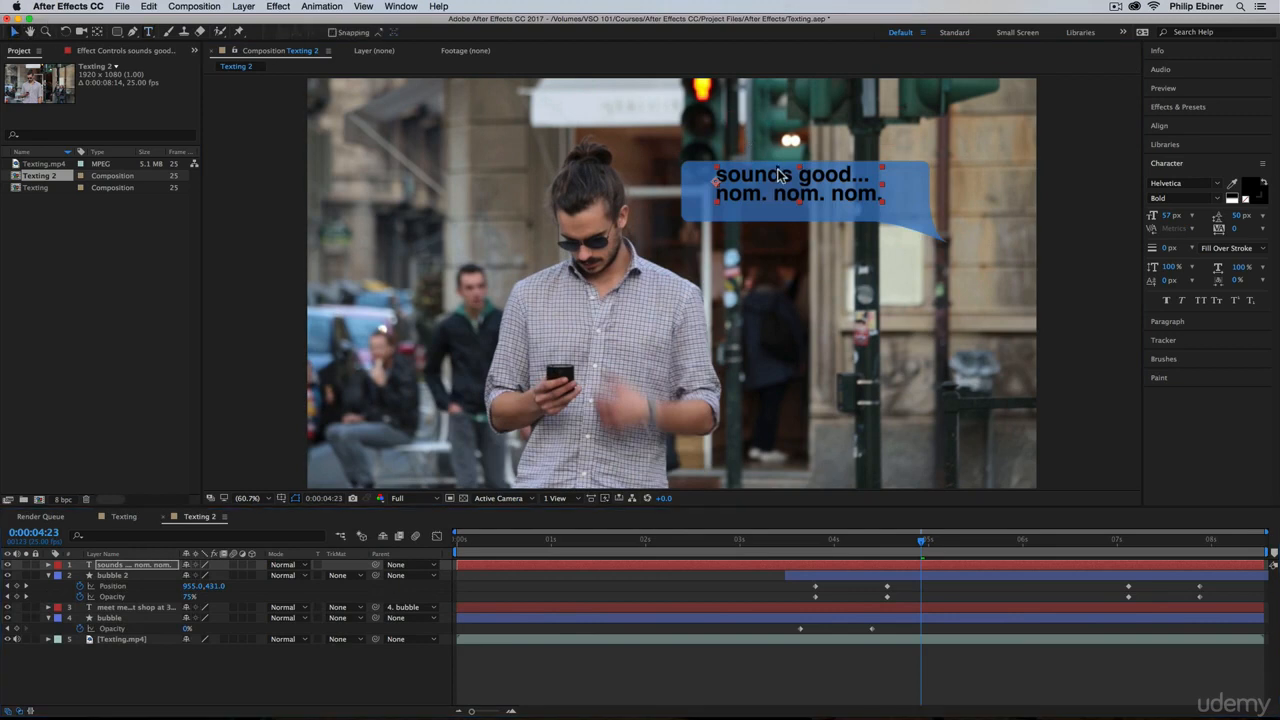
pyautogui.moveTo(780, 176); pyautogui.dragTo(783, 184)
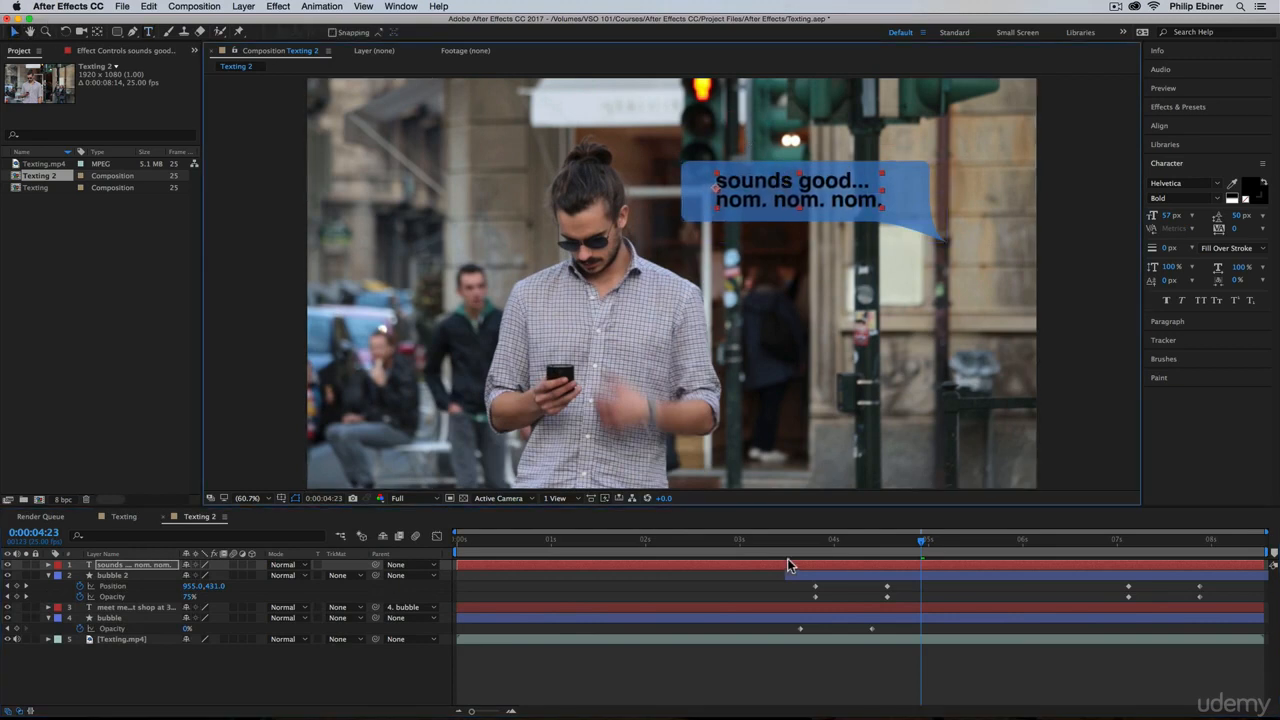
# - Start the reply text layer together with bubble 2 at about 0:00:03:12, parent it to bubble 2, and preview the movement
pyautogui.moveTo(503, 567); pyautogui.dragTo(820, 573)
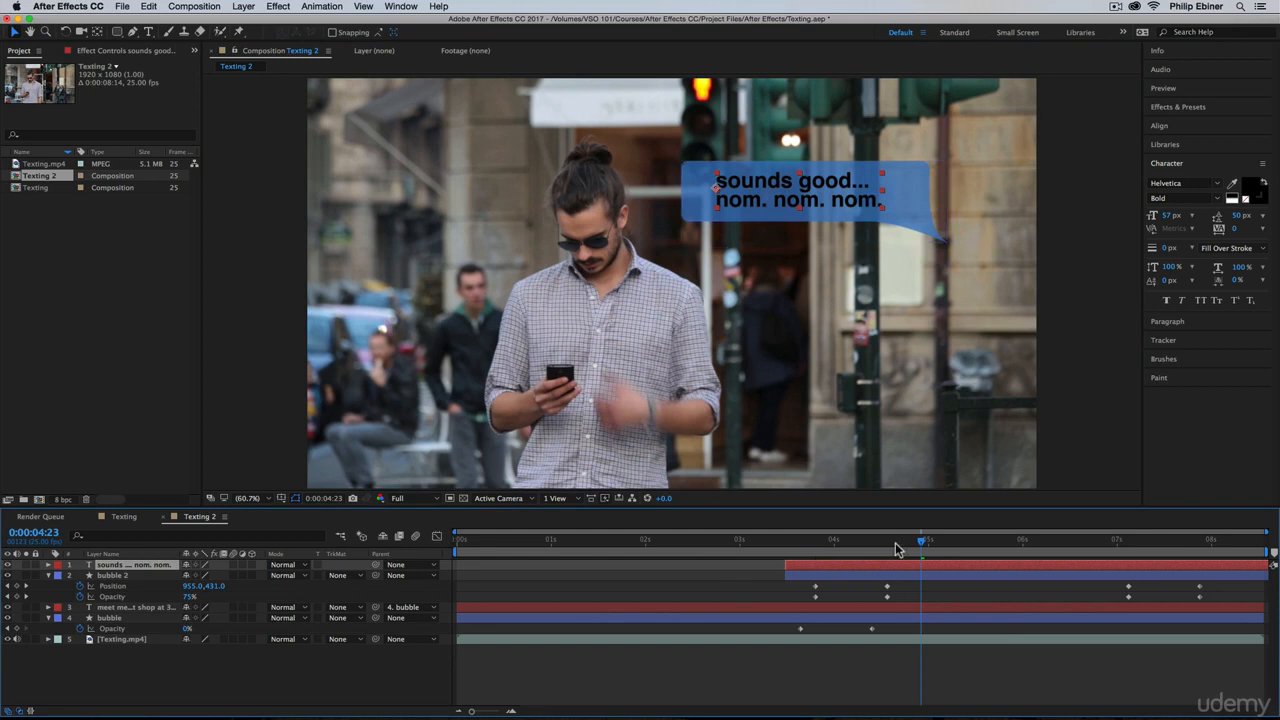
pyautogui.press('space')
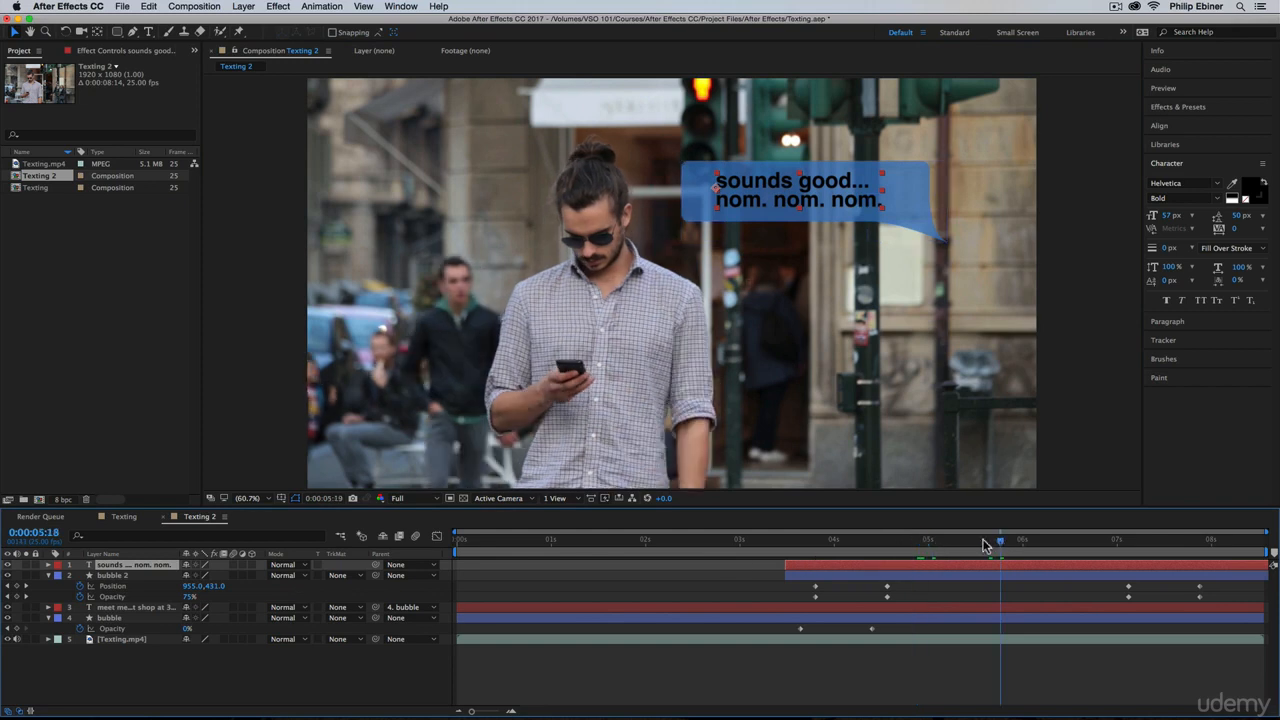
pyautogui.moveTo(375, 565); pyautogui.dragTo(140, 577)
pyautogui.click(820, 555)
pyautogui.press('space')
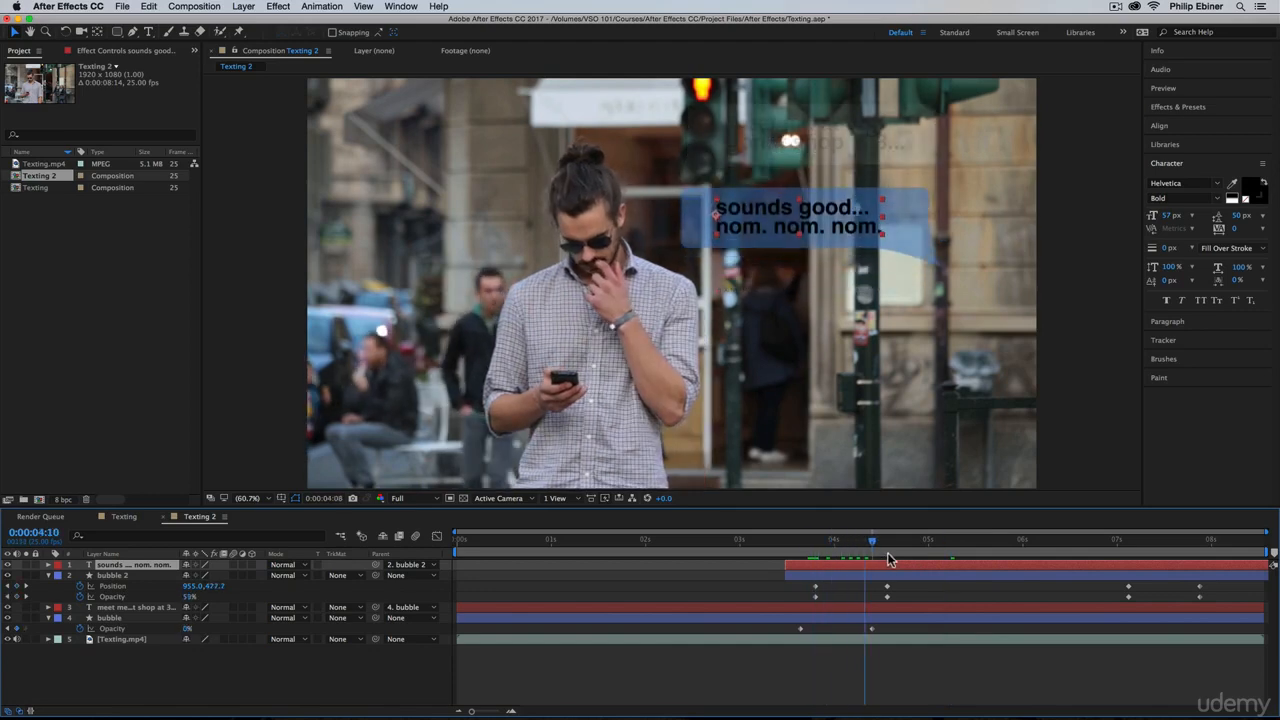
pyautogui.press('space')
# - Copy bubble 2's four Opacity keyframes onto the reply text layer starting at 0:00:03:20, and scrub through the fade
pyautogui.click(815, 557)
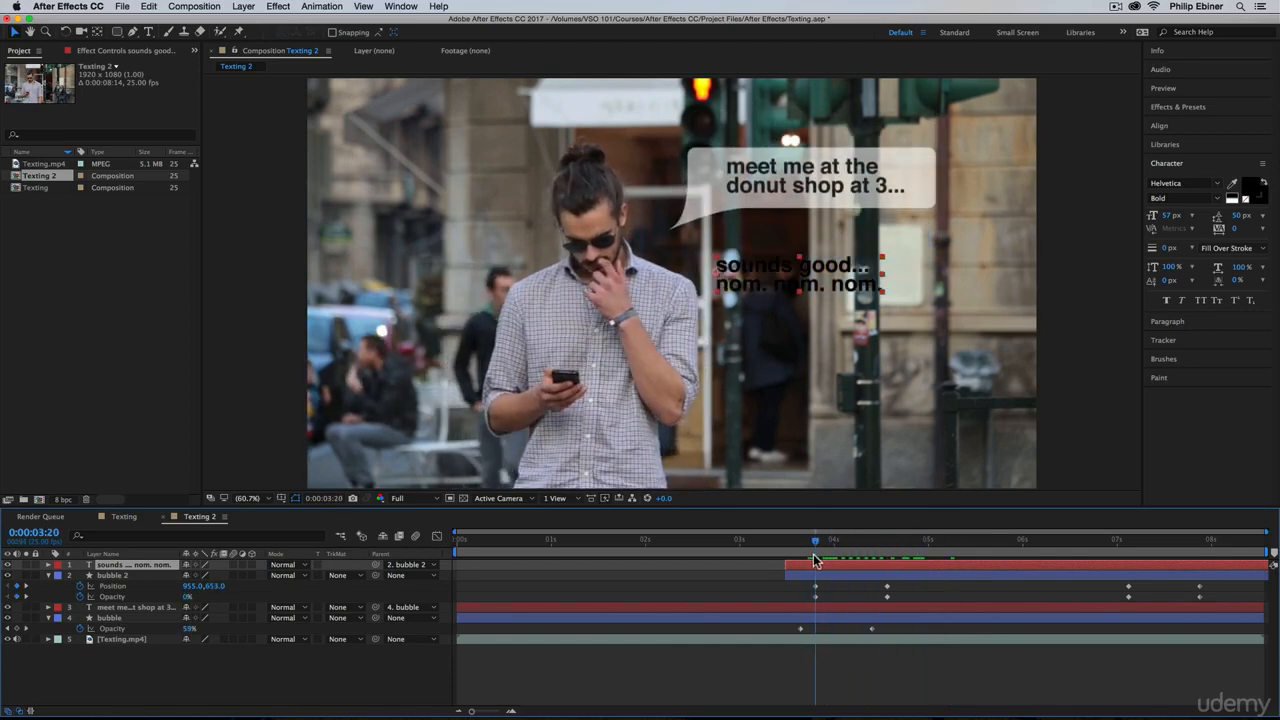
pyautogui.moveTo(800, 598); pyautogui.dragTo(948, 606)
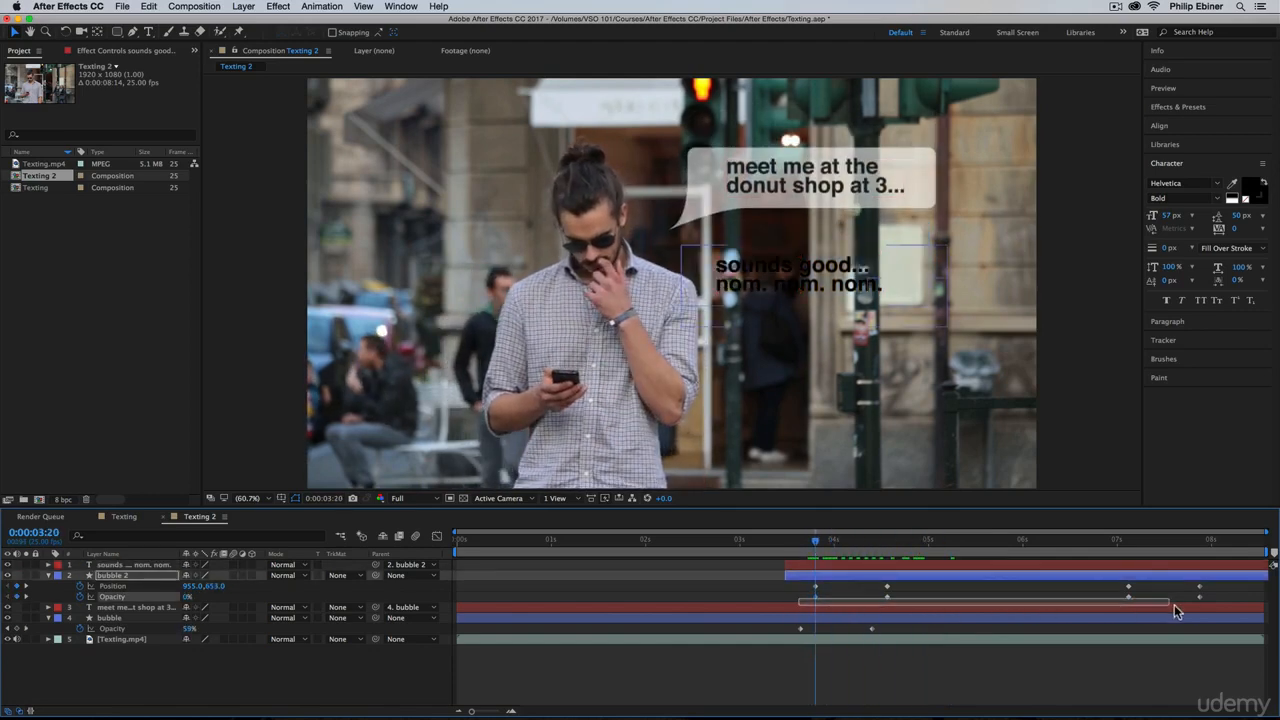
pyautogui.moveTo(1176, 612); pyautogui.dragTo(1224, 601)
pyautogui.press('super+c')
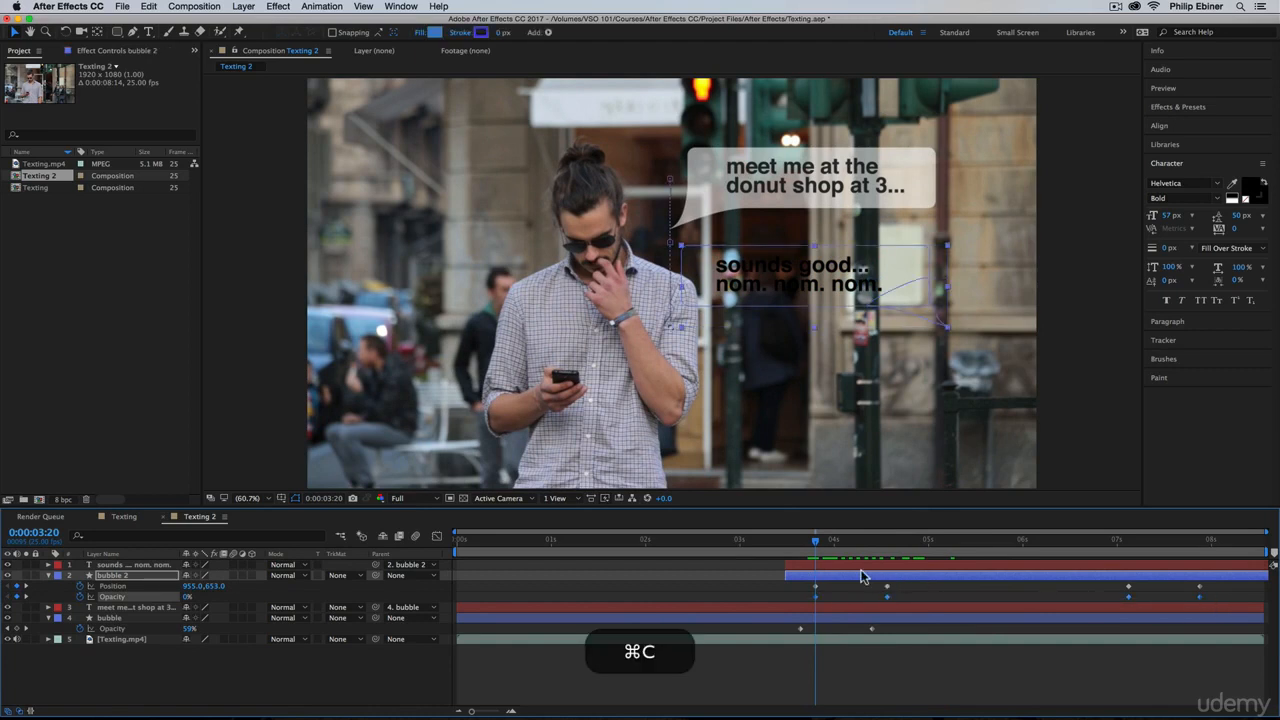
pyautogui.click(822, 566)
pyautogui.press('super+v')
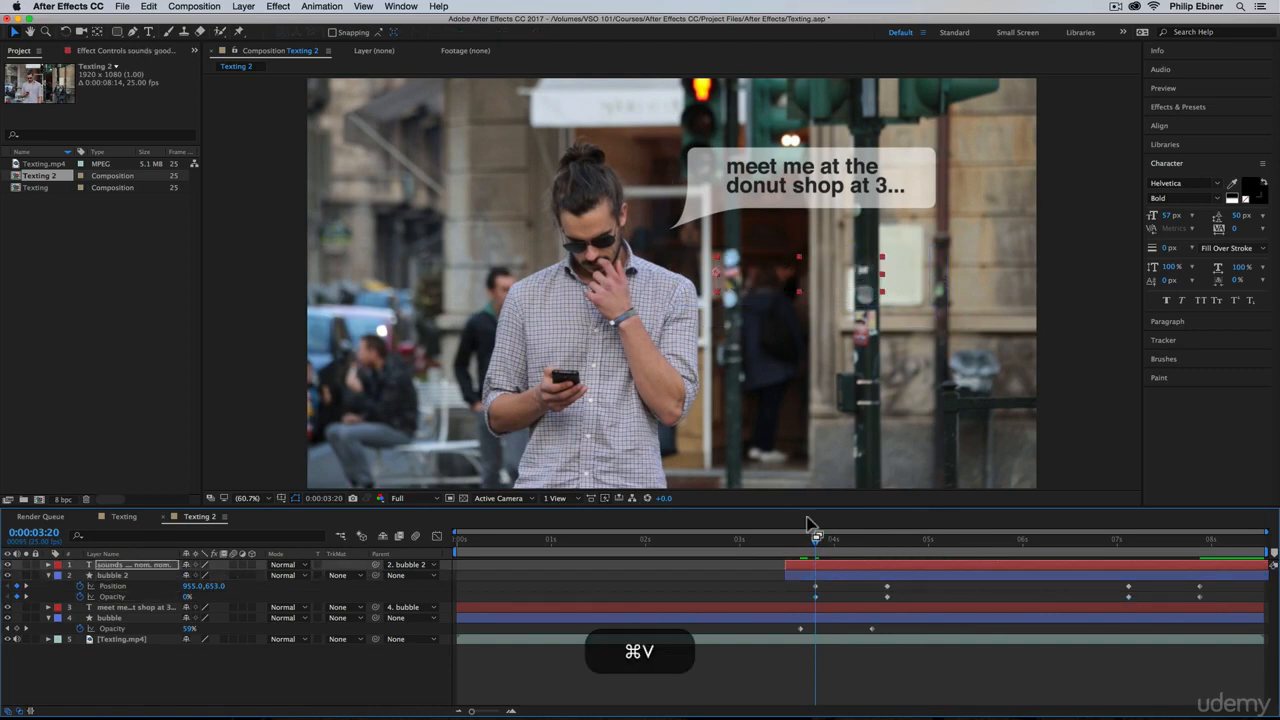
pyautogui.moveTo(816, 541)
pyautogui.mouseDown()
pyautogui.moveTo(1066, 545)
pyautogui.moveTo(963, 543)
pyautogui.moveTo(977, 543)
pyautogui.mouseUp()
# - Change bubble 2's fill to a lighter blue at 0:00:05:13, and preview the composition from the beginning
pyautogui.click(977, 576)
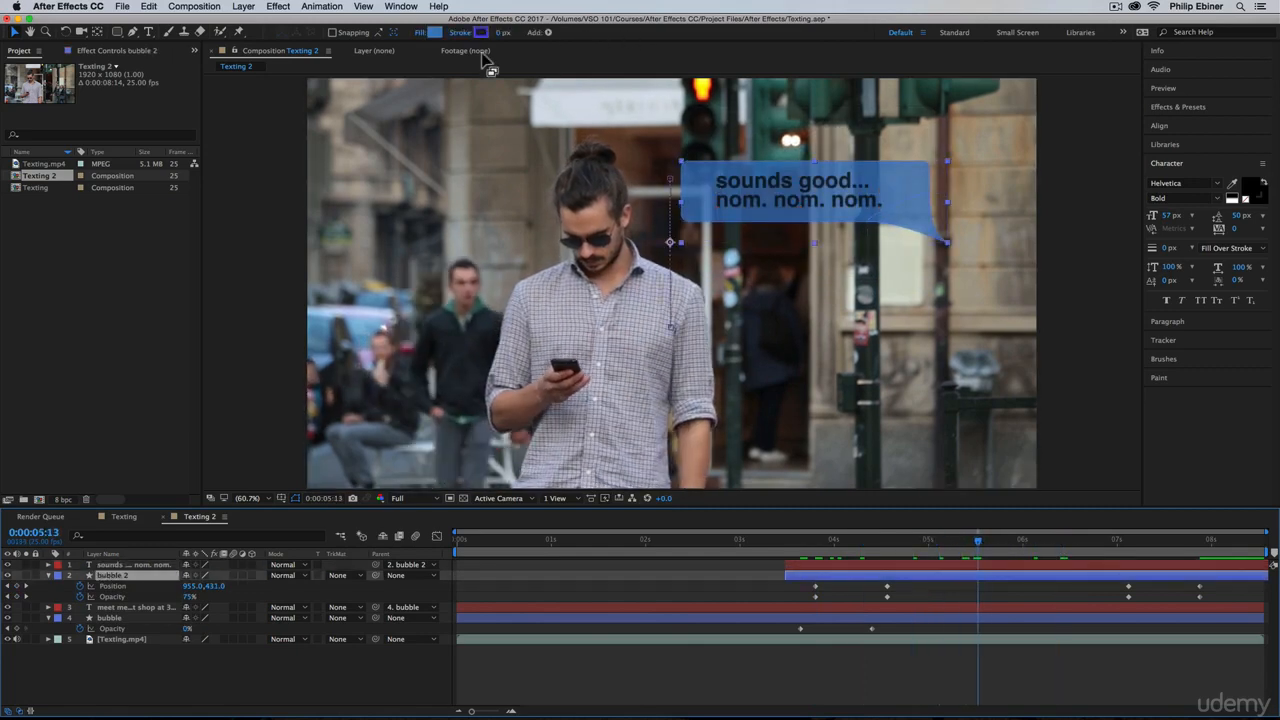
pyautogui.click(436, 32)
pyautogui.moveTo(912, 268)
pyautogui.mouseDown()
pyautogui.moveTo(884, 231)
pyautogui.moveTo(903, 225)
pyautogui.moveTo(880, 217)
pyautogui.mouseUp()
pyautogui.click(1077, 232)
pyautogui.click(720, 570)
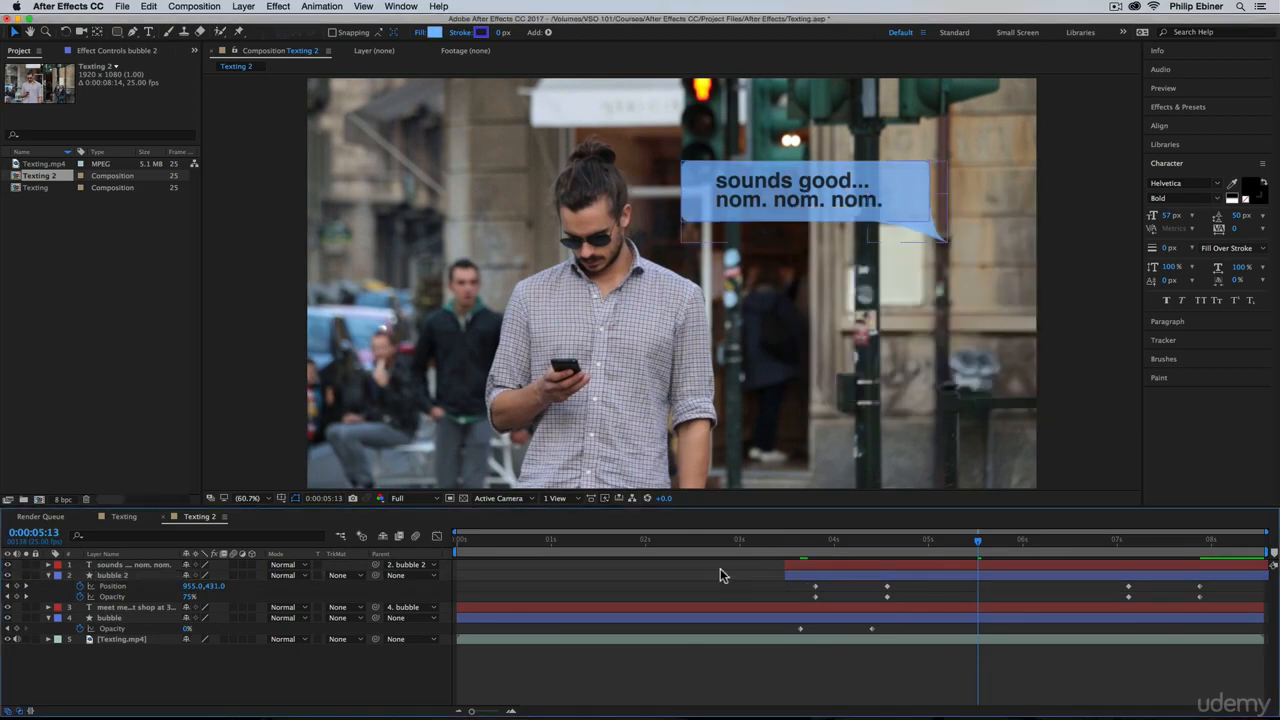
pyautogui.press('Home')
pyautogui.press('space')
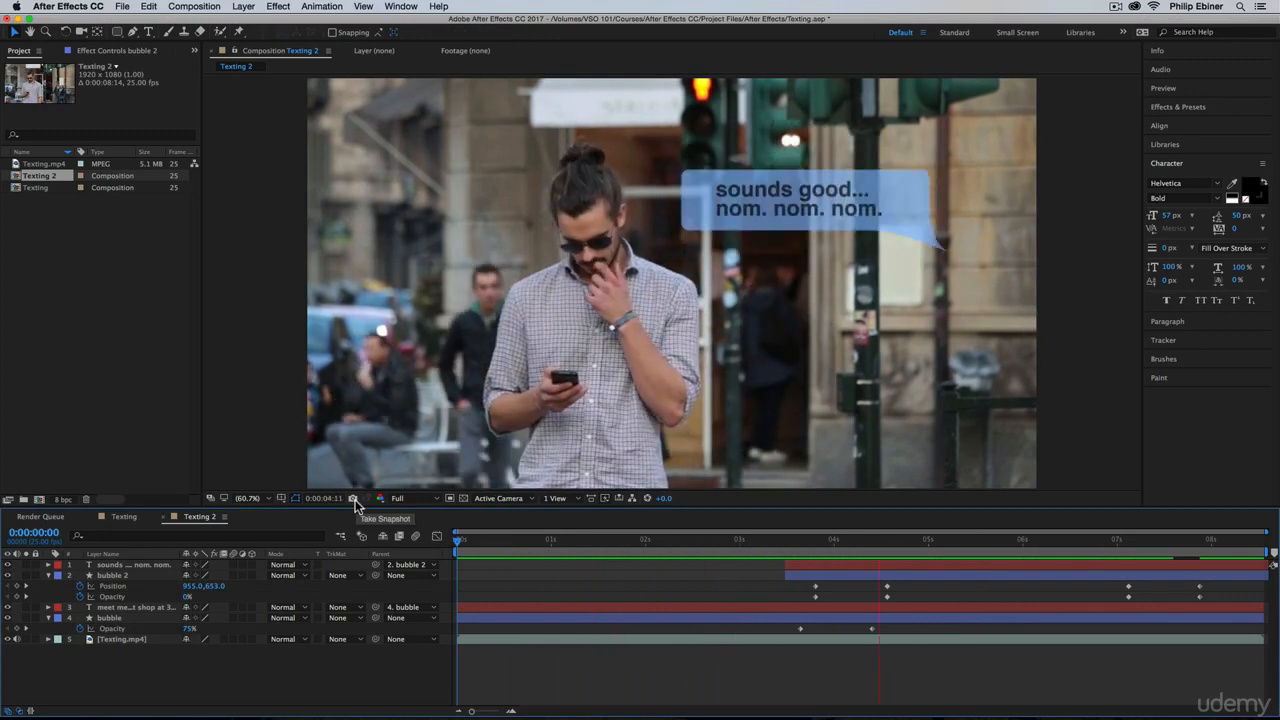
pyautogui.press('space')
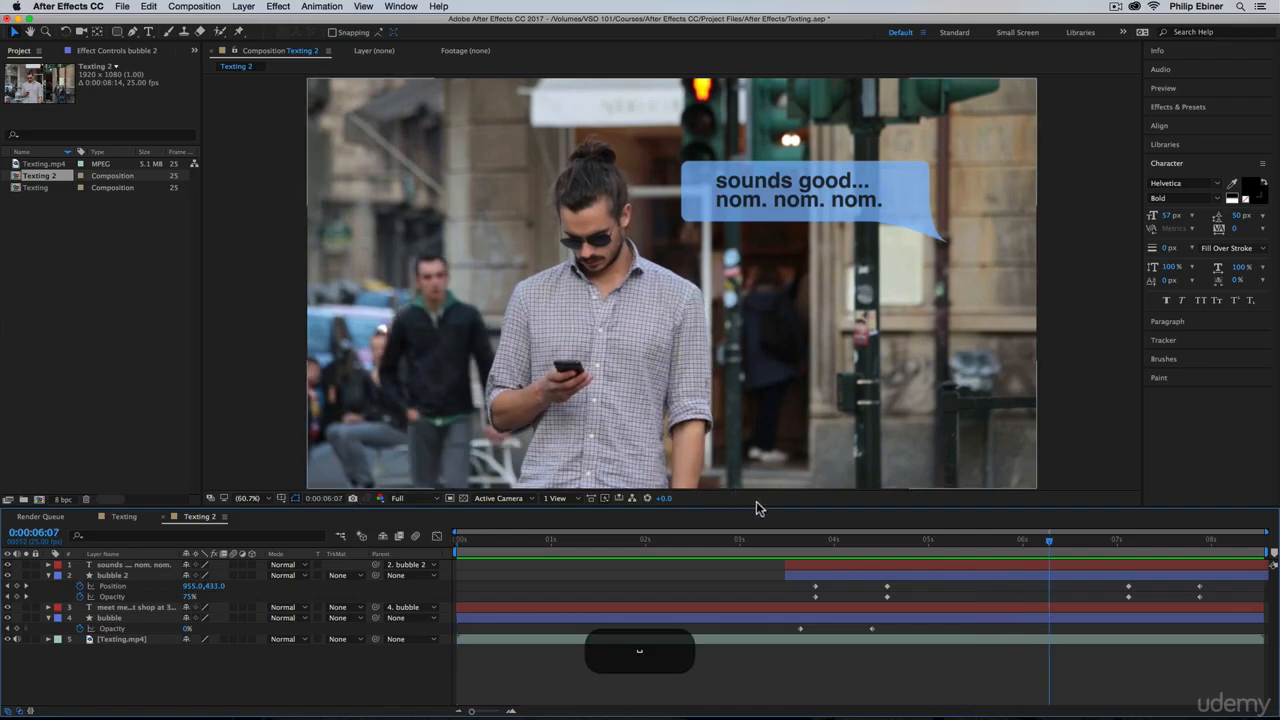
# - Move bubble 2 and its reply text together to start at about 0:00:03:20, and preview the transition between the bubbles
pyautogui.click(853, 572)
pyautogui.keyDown('shift'); pyautogui.click(854, 566); pyautogui.keyUp('shift')
pyautogui.moveTo(854, 566); pyautogui.dragTo(884, 566)
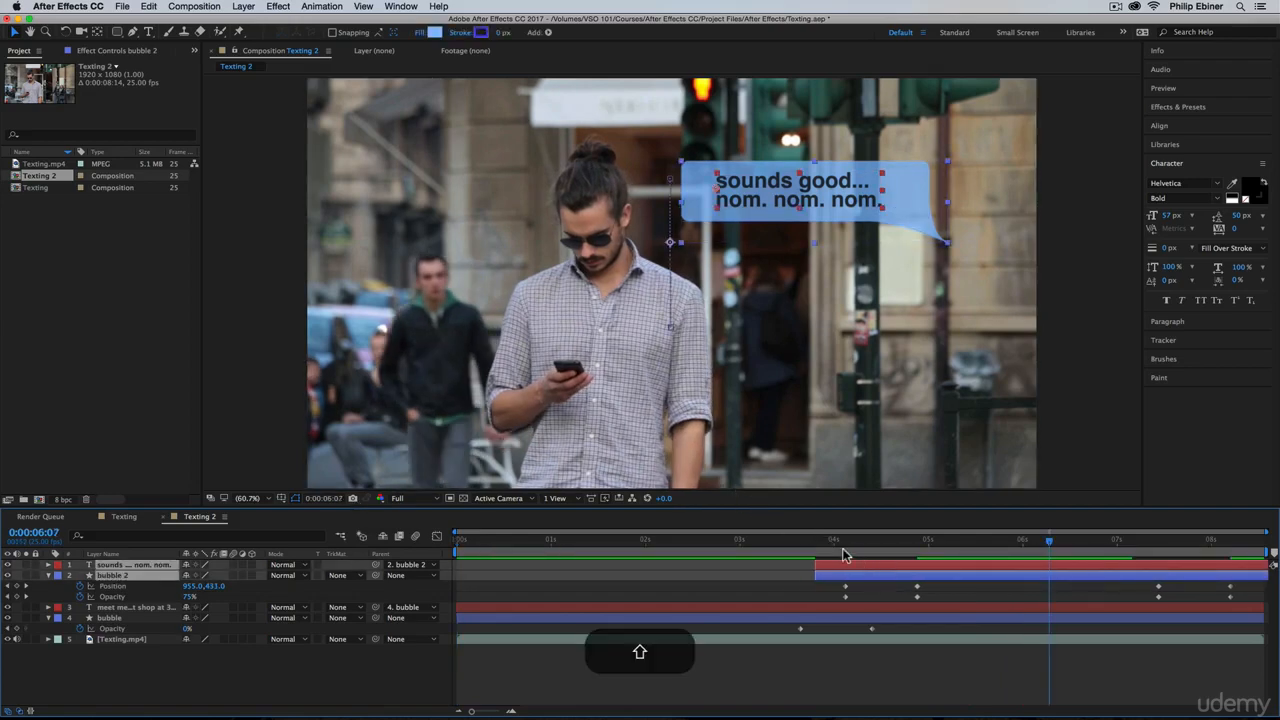
pyautogui.click(781, 545)
pyautogui.press('space')
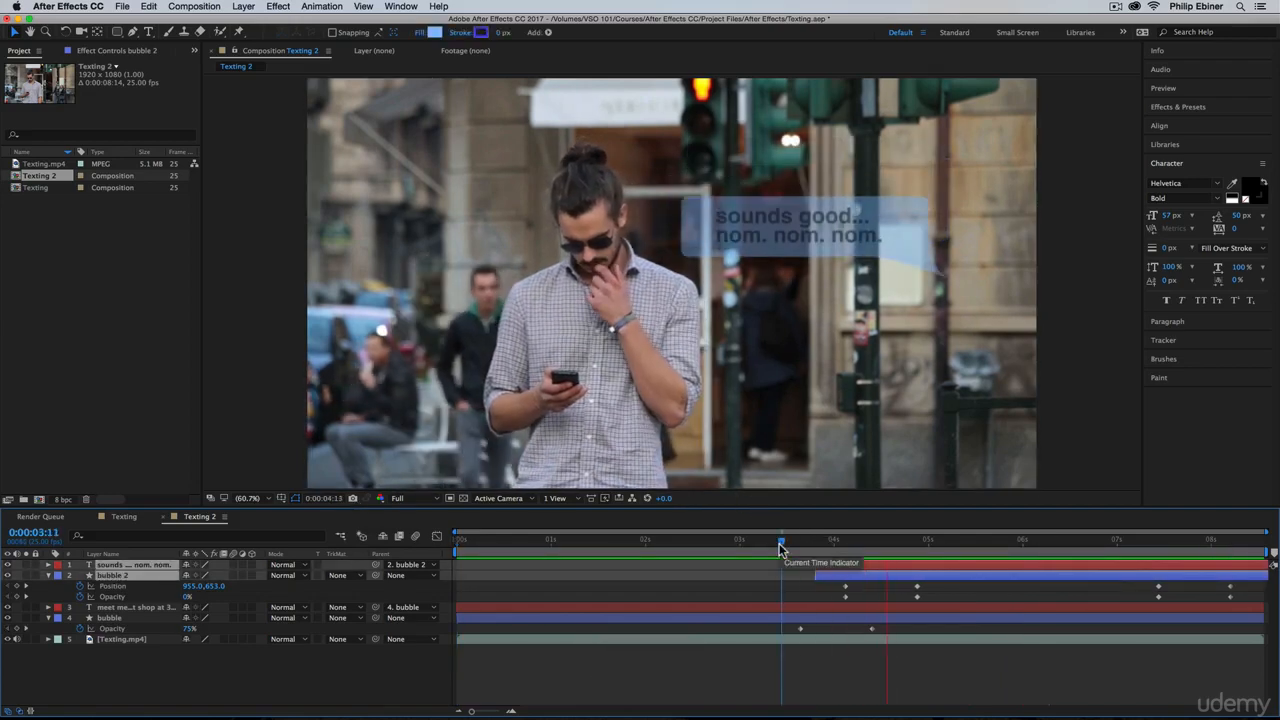
pyautogui.press('space')
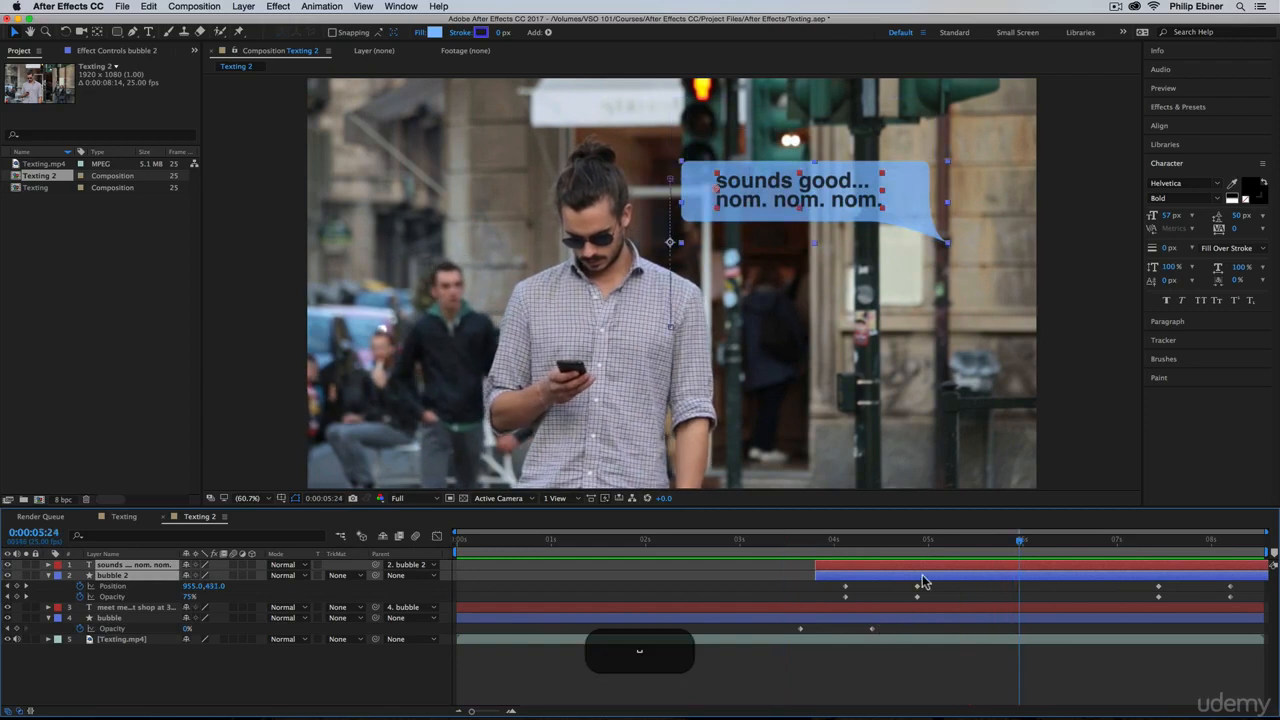
# - Play back the complete exchange, from the first message through the blue reply bubble
pyautogui.press('space')
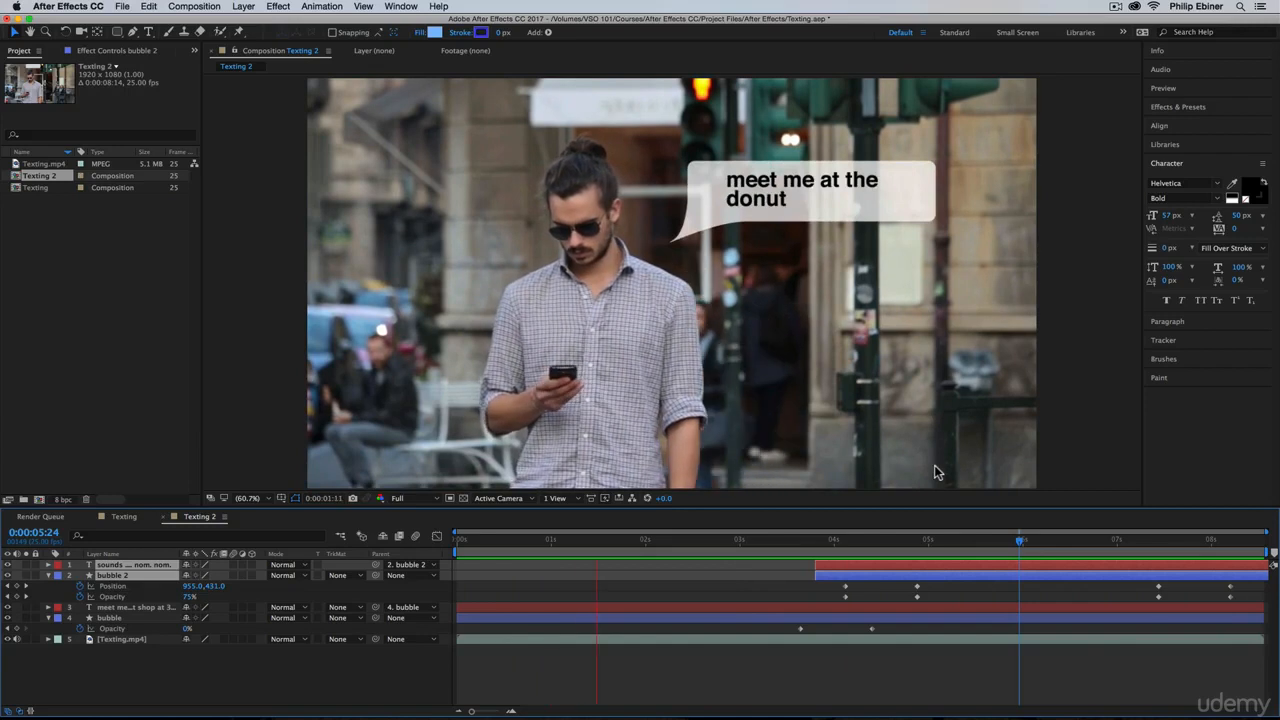
pyautogui.press('space')
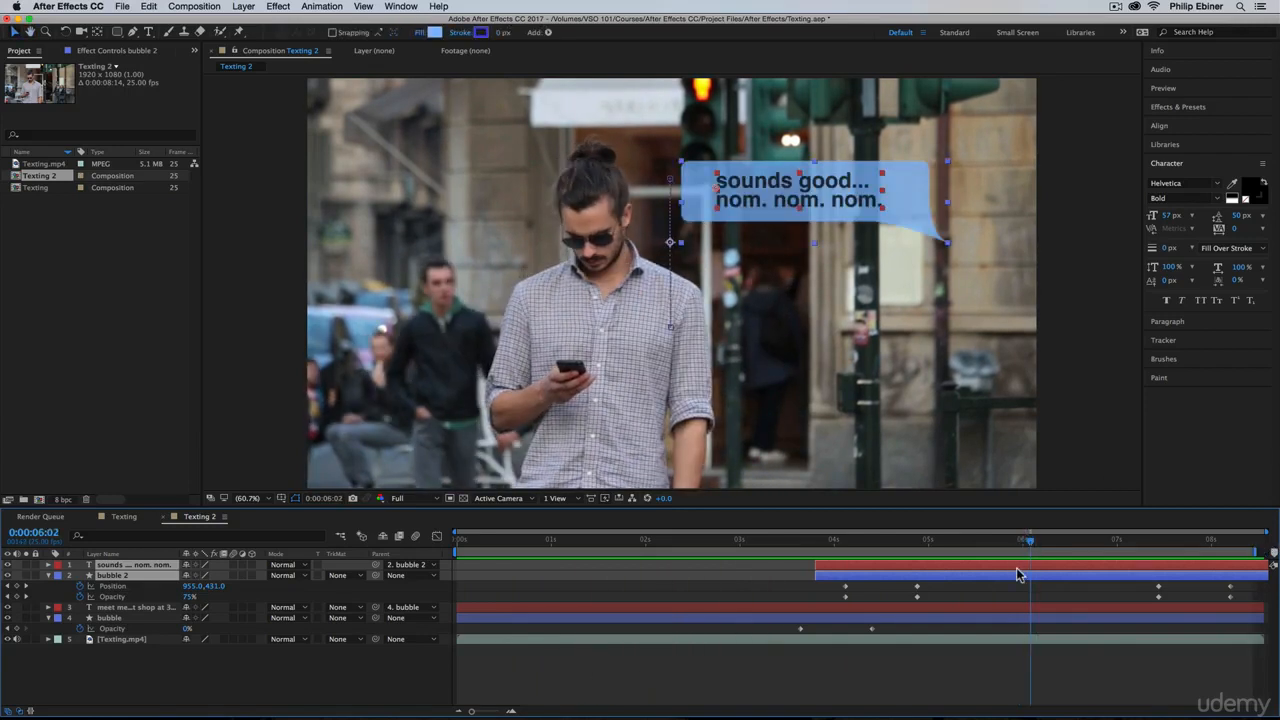
pyautogui.press('space')
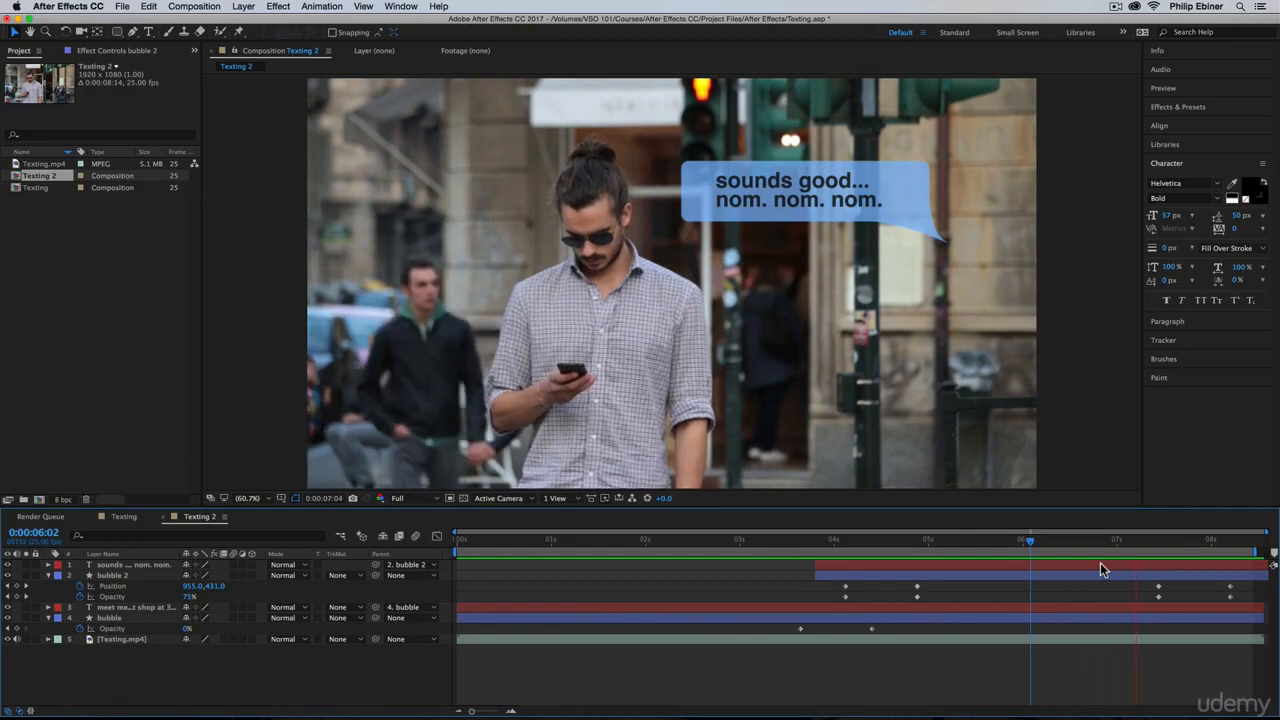